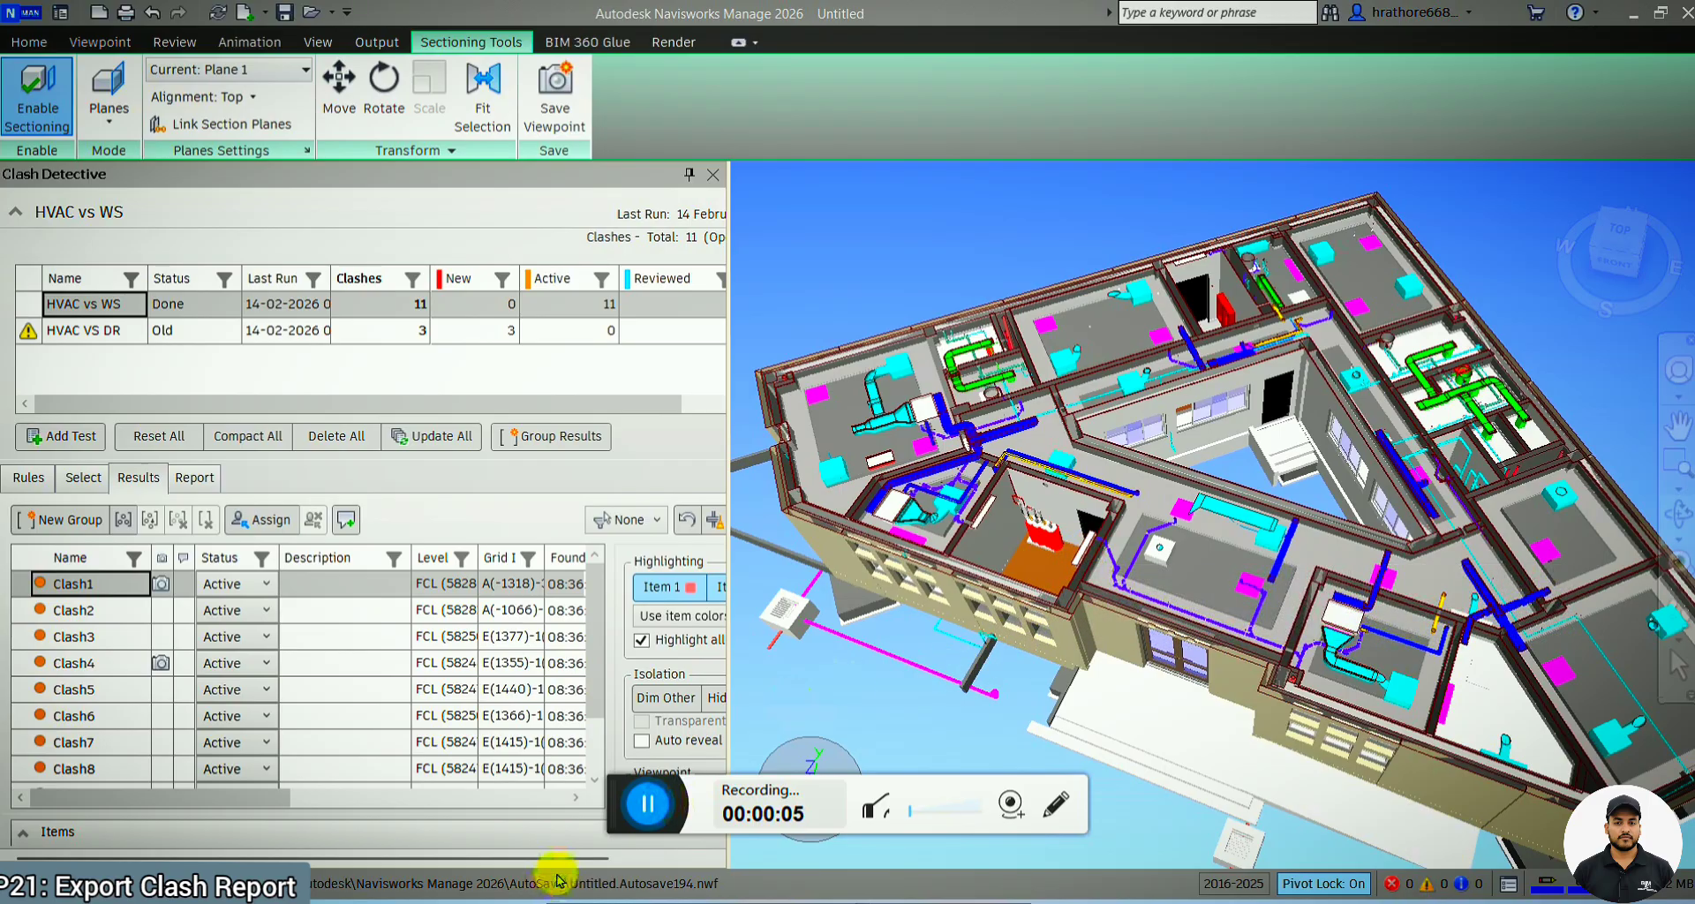
# Examine the clash type options in the HVAC vs WS selection settings and return to the clash results
pyautogui.moveTo(628, 822); pyautogui.dragTo(254, 903)
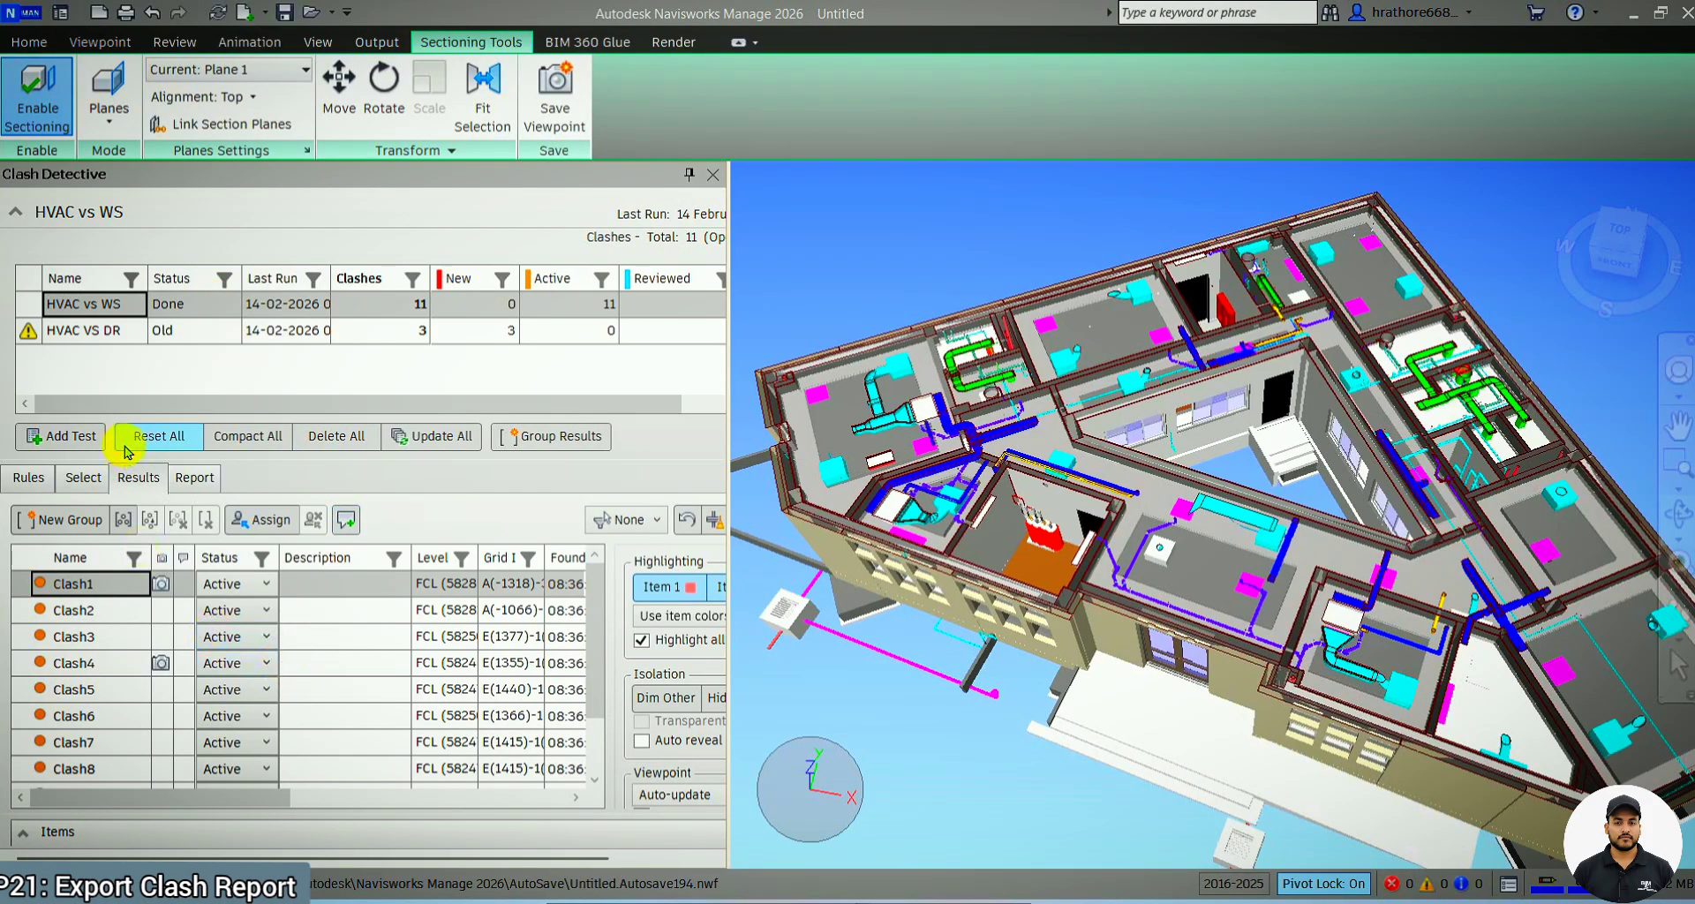
pyautogui.click(83, 478)
pyautogui.click(161, 745)
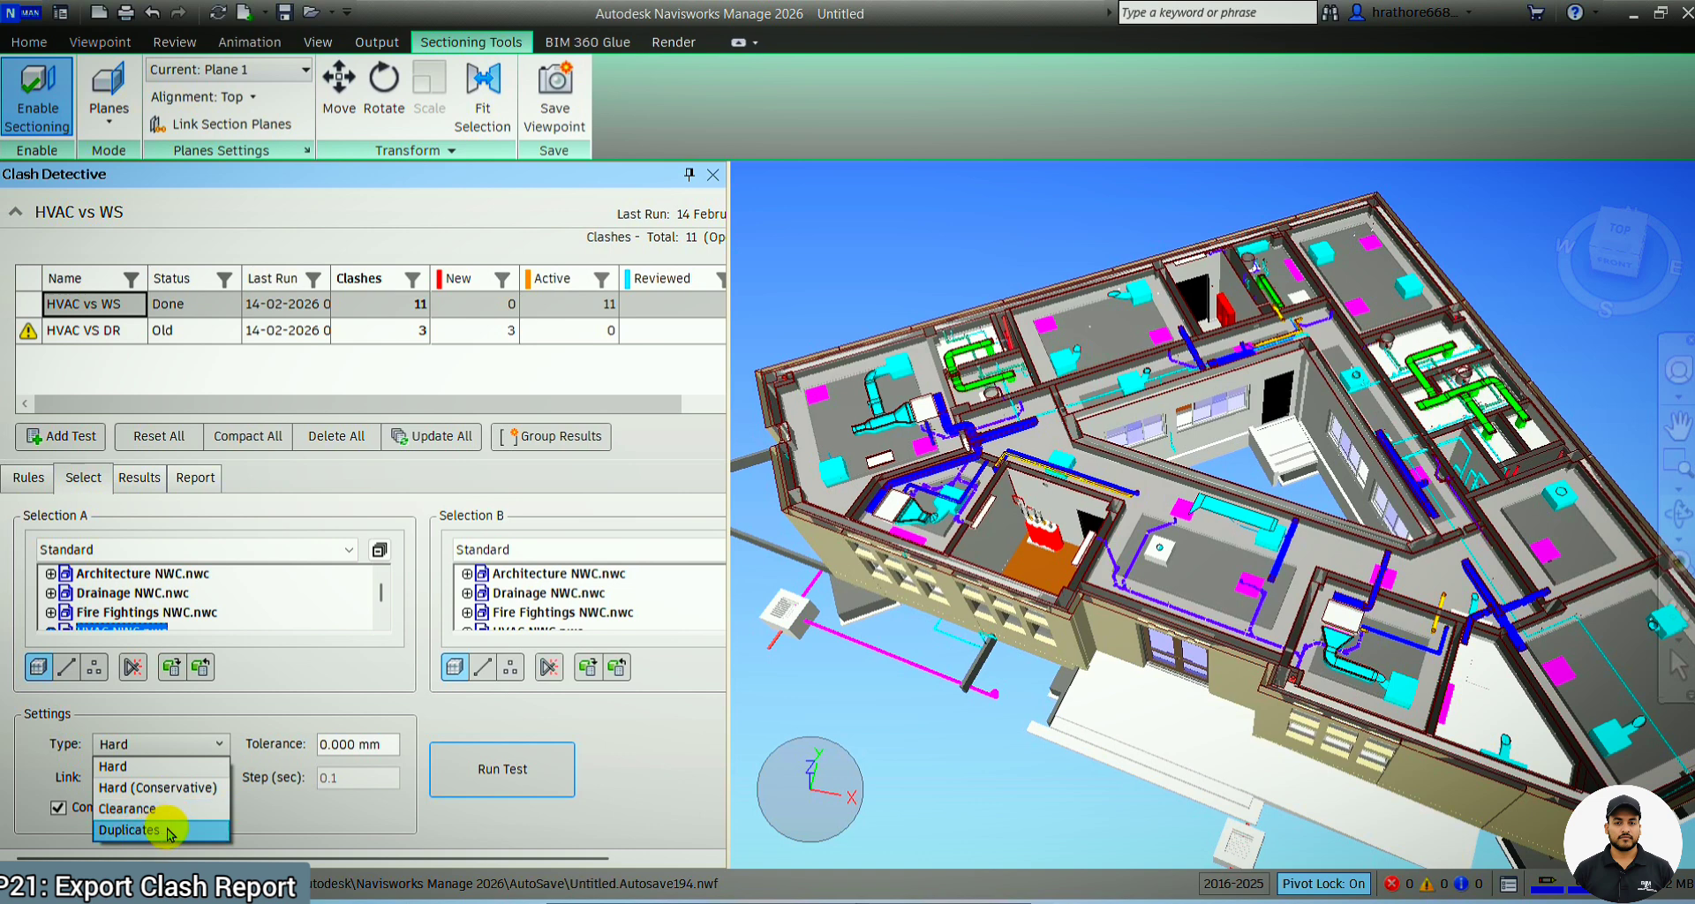
pyautogui.click(30, 481)
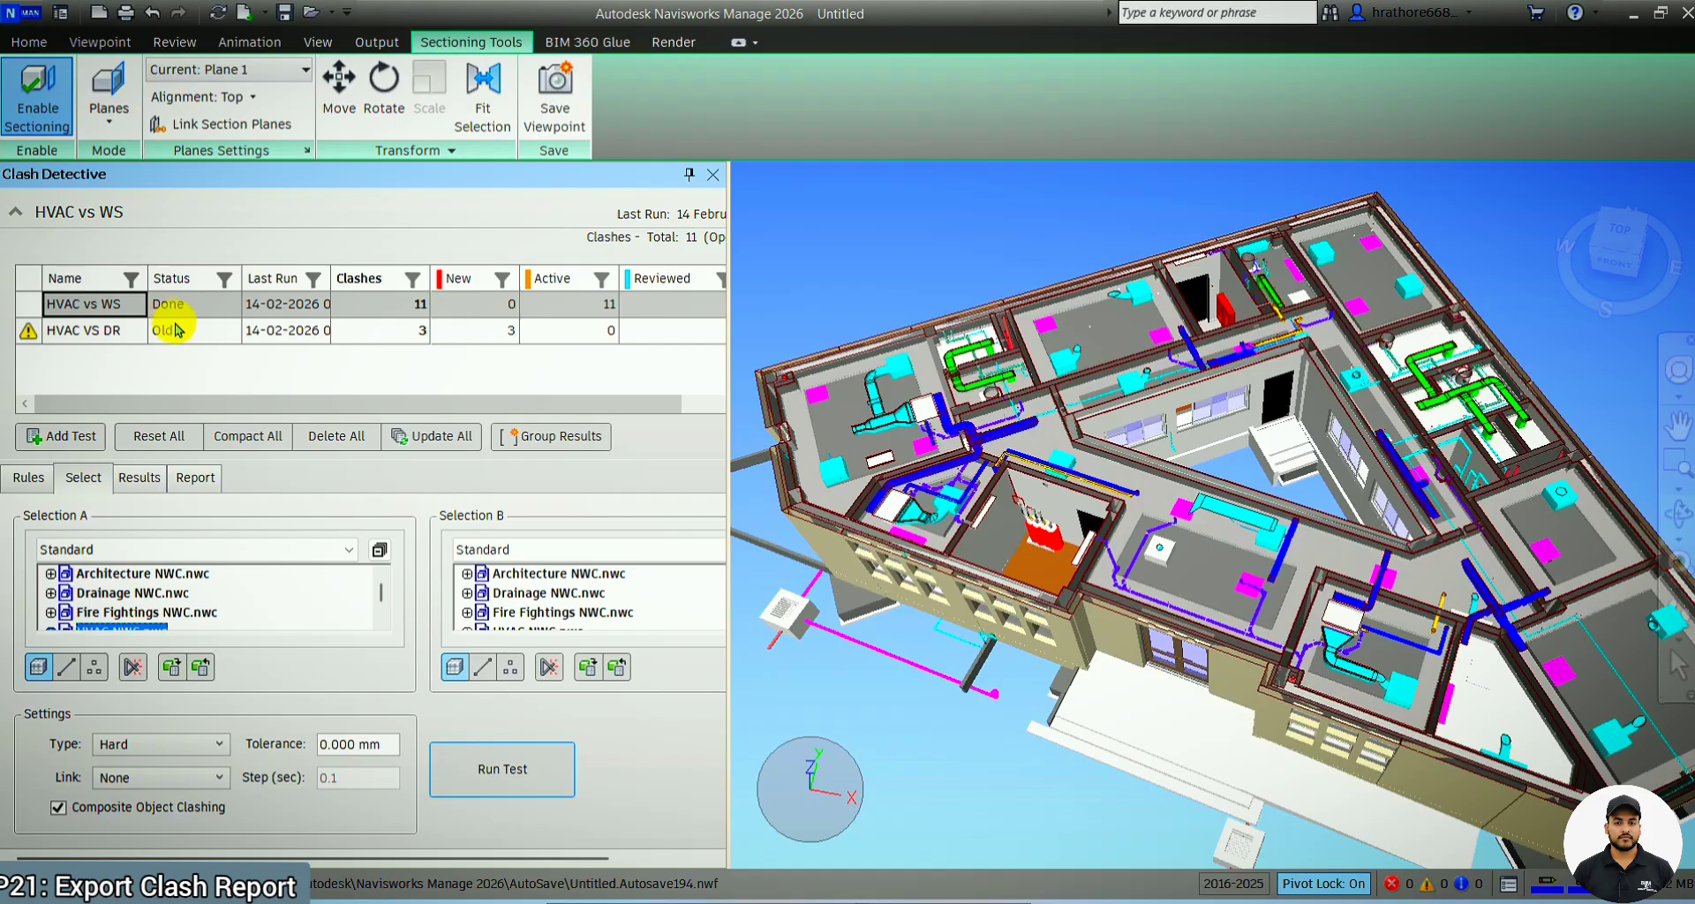
pyautogui.click(138, 478)
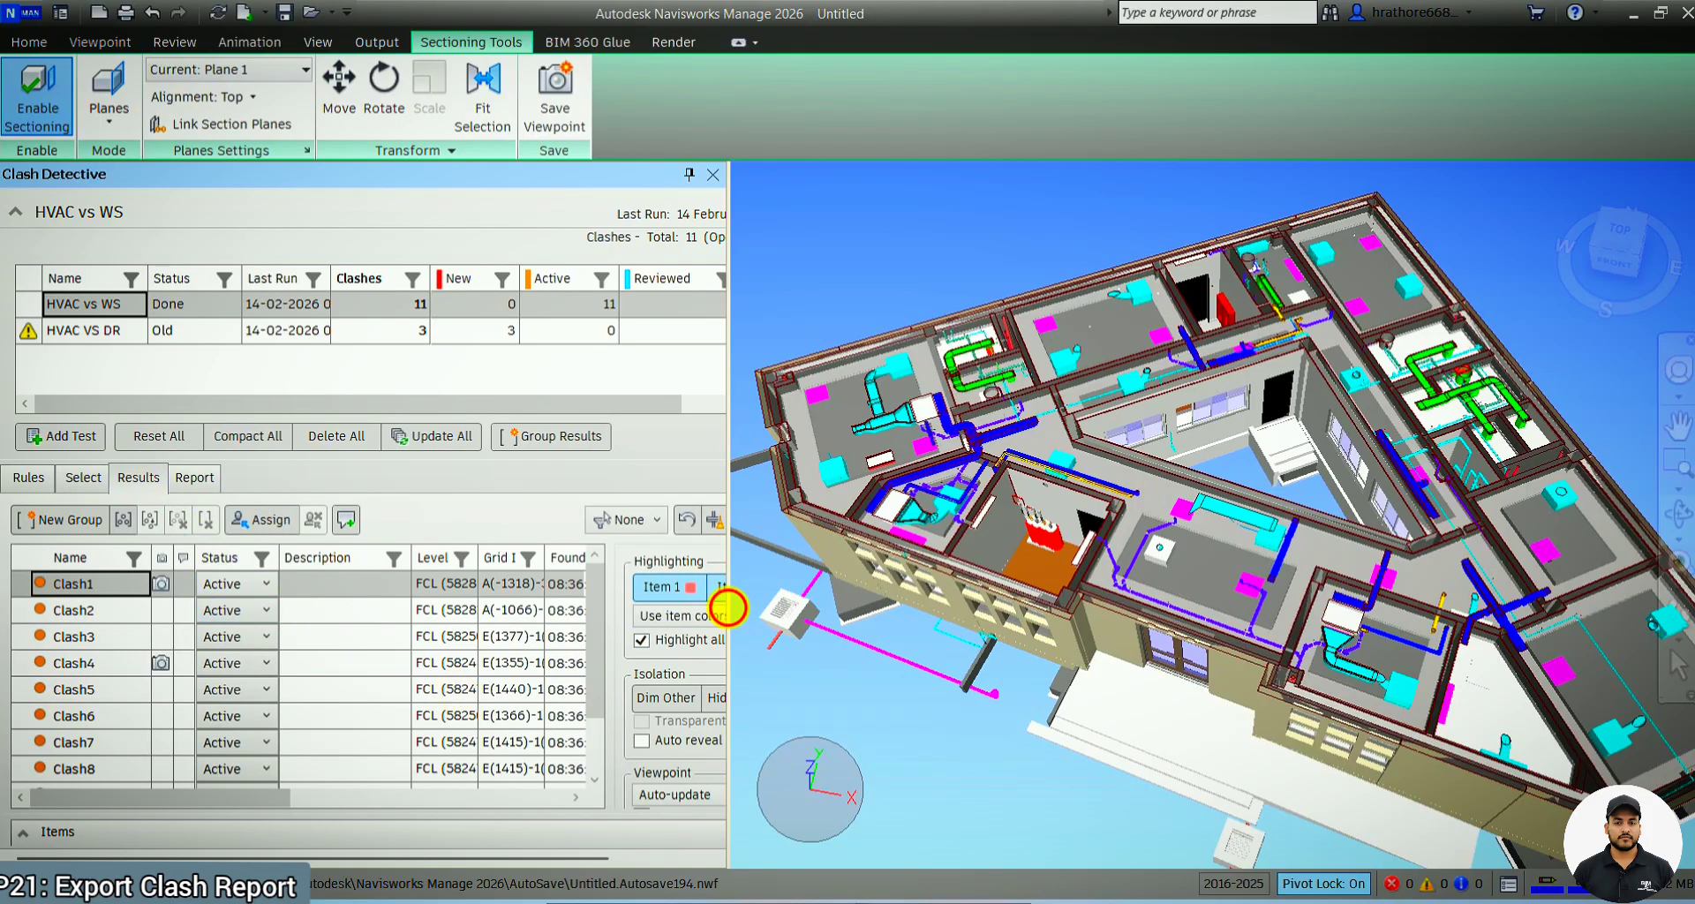
# Widen the Clash Detective window and turn on Dim Other to isolate the HVAC vs WS clashes in the model
pyautogui.moveTo(804, 660); pyautogui.dragTo(815, 660)
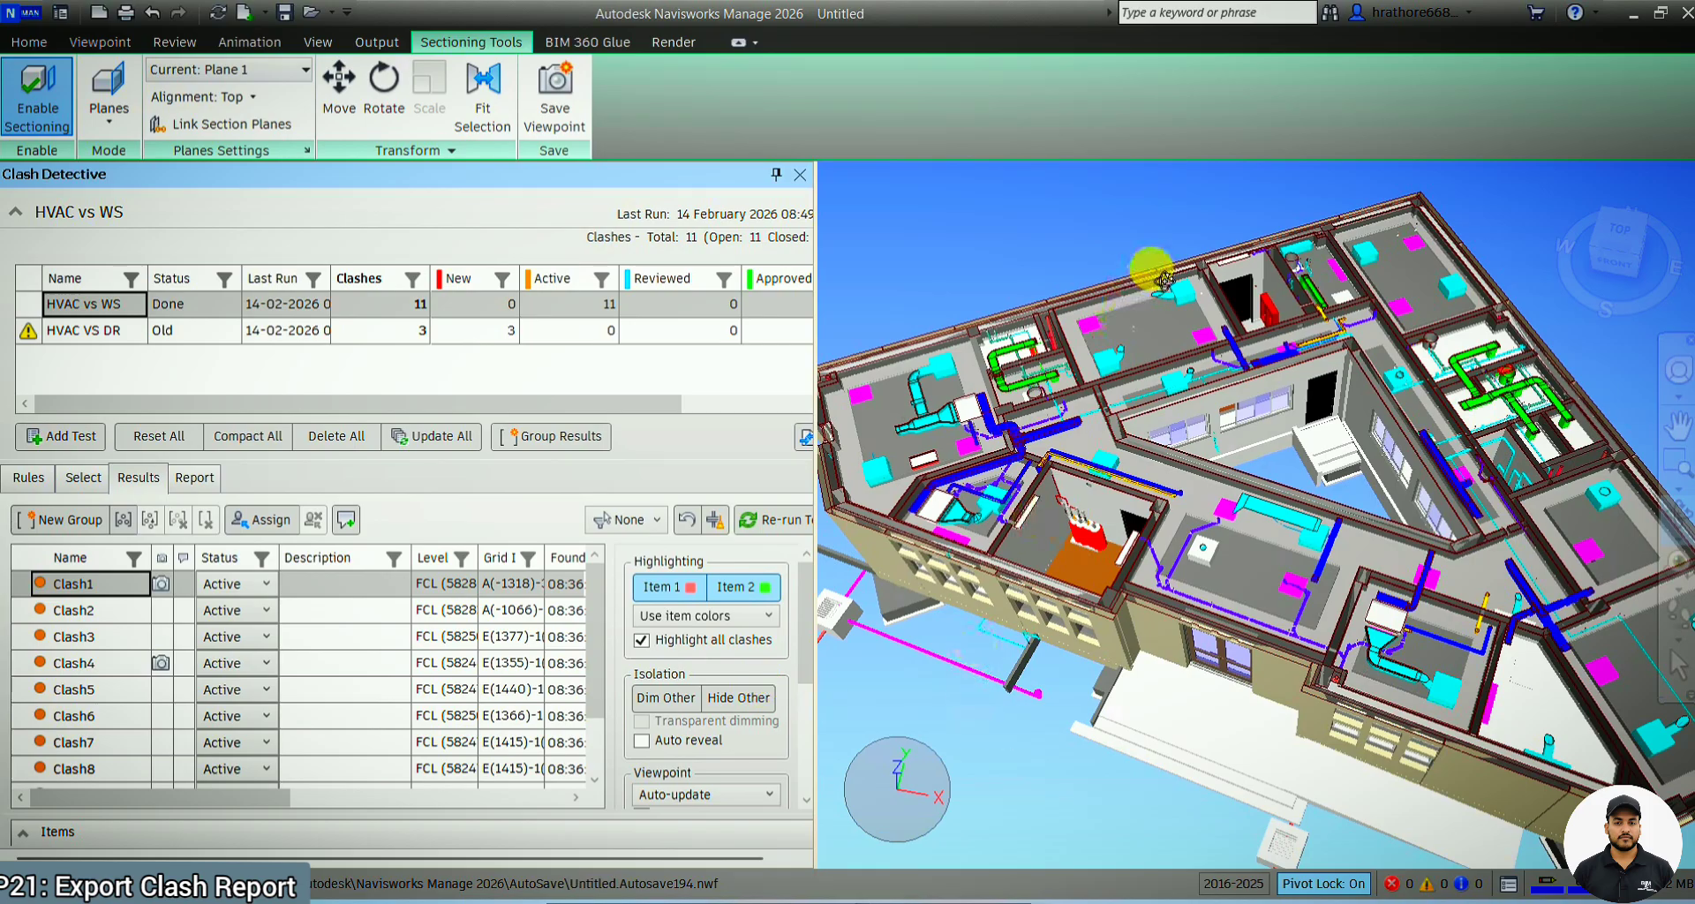
pyautogui.click(653, 697)
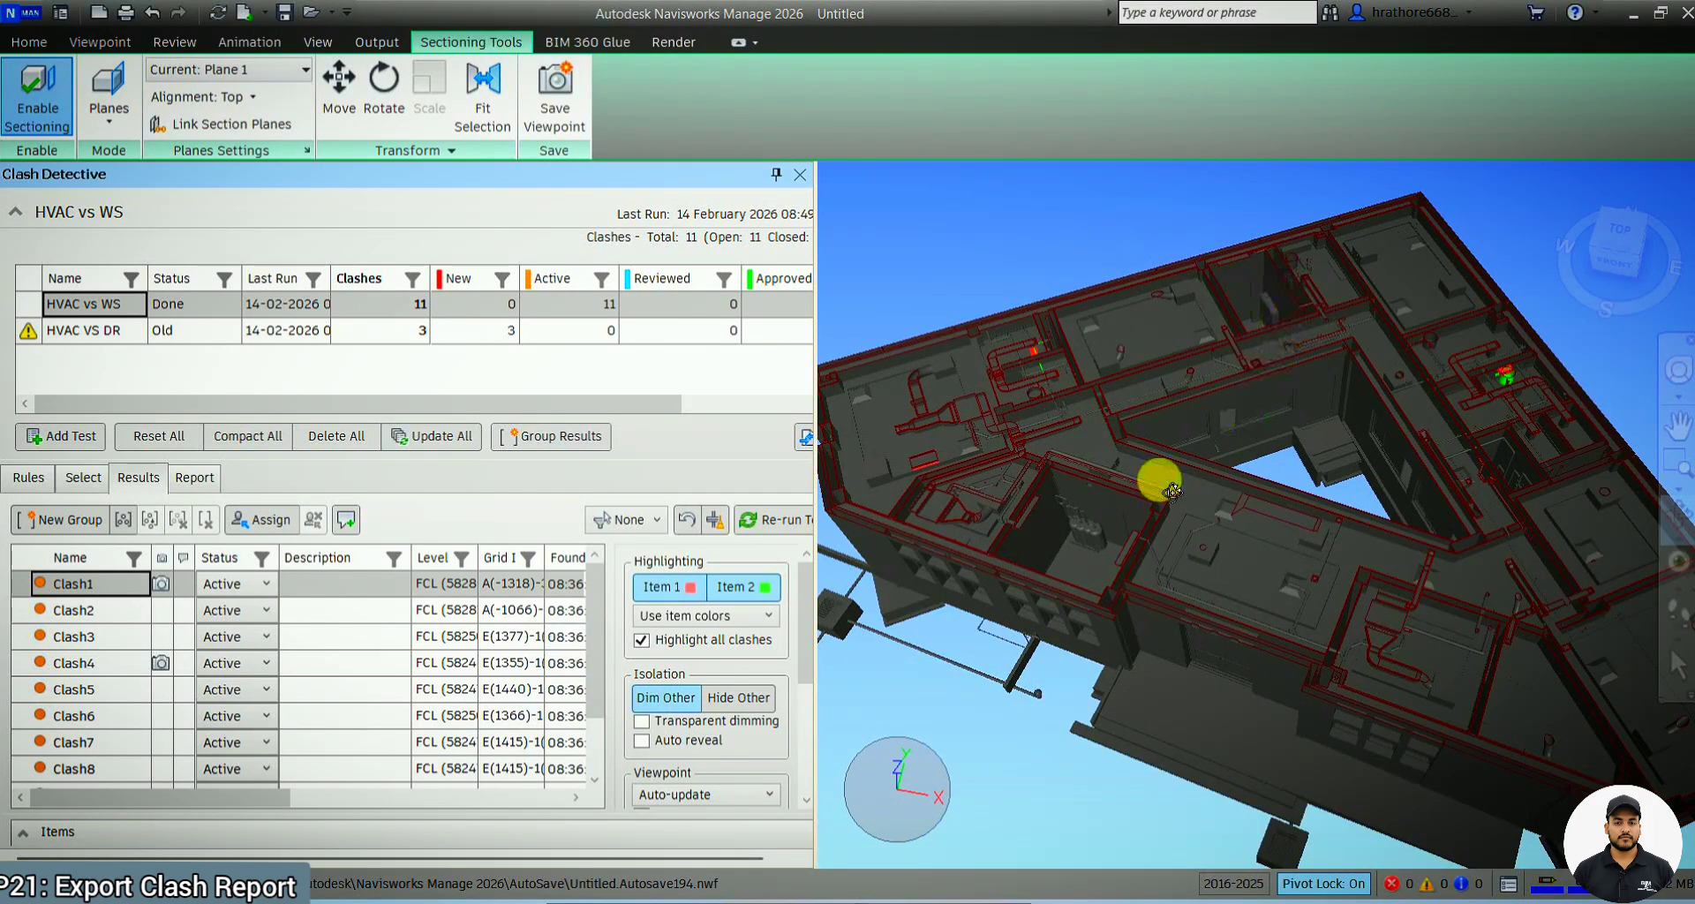
pyautogui.scroll(2, 893, 480)
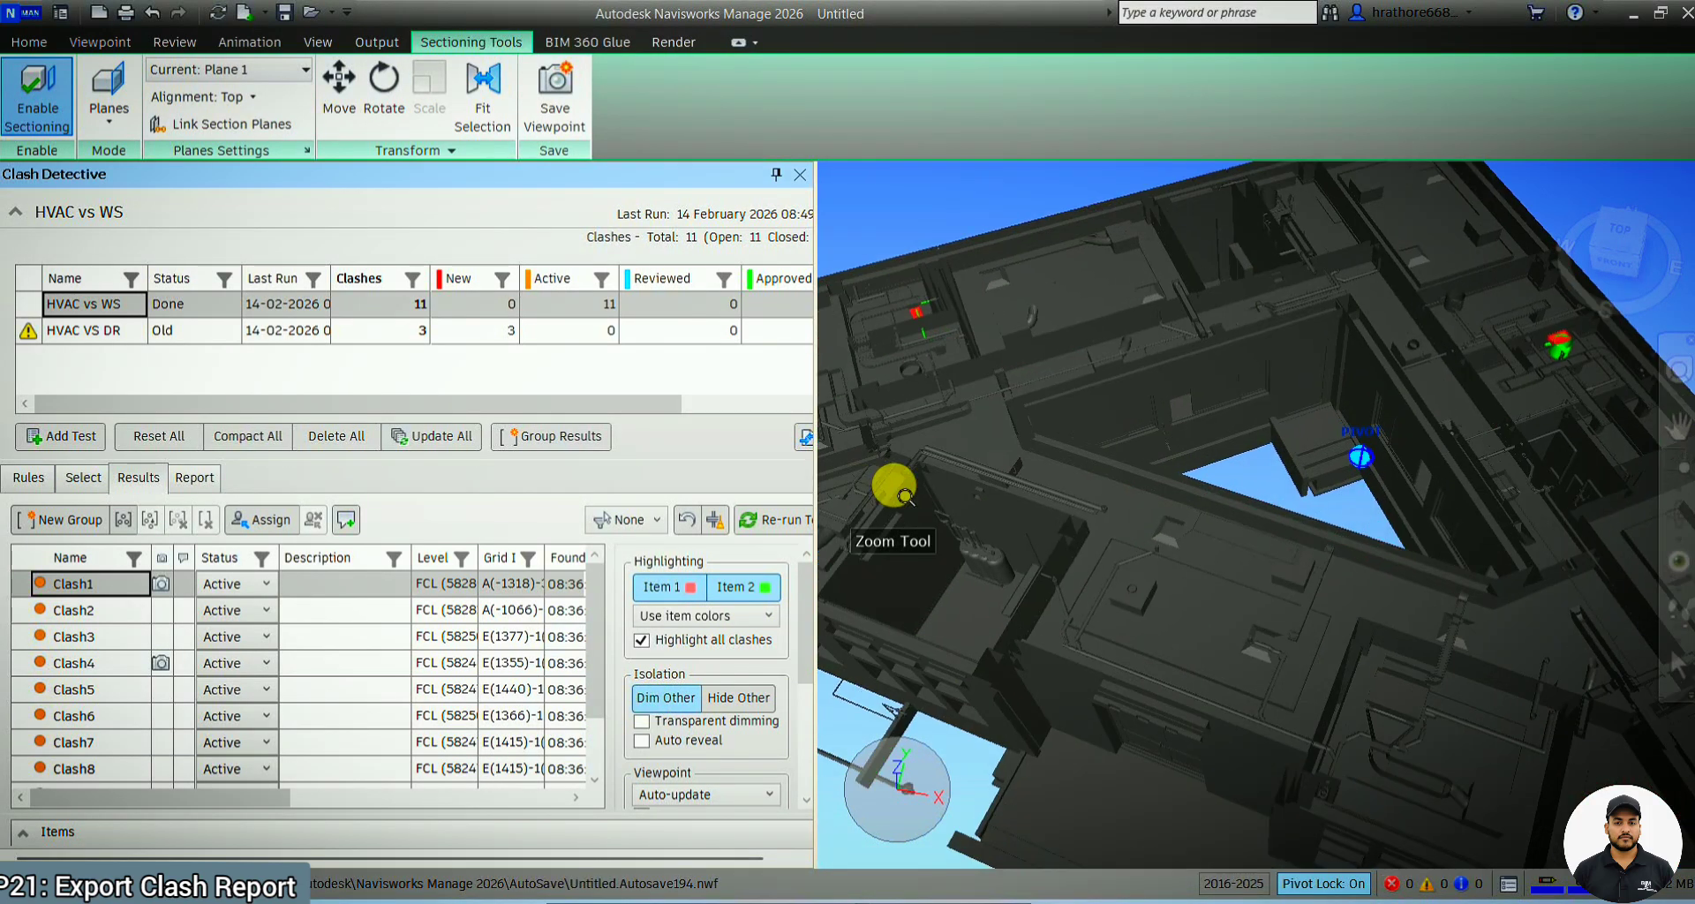
pyautogui.scroll(2, 1324, 479)
pyautogui.scroll(-1, 1324, 480)
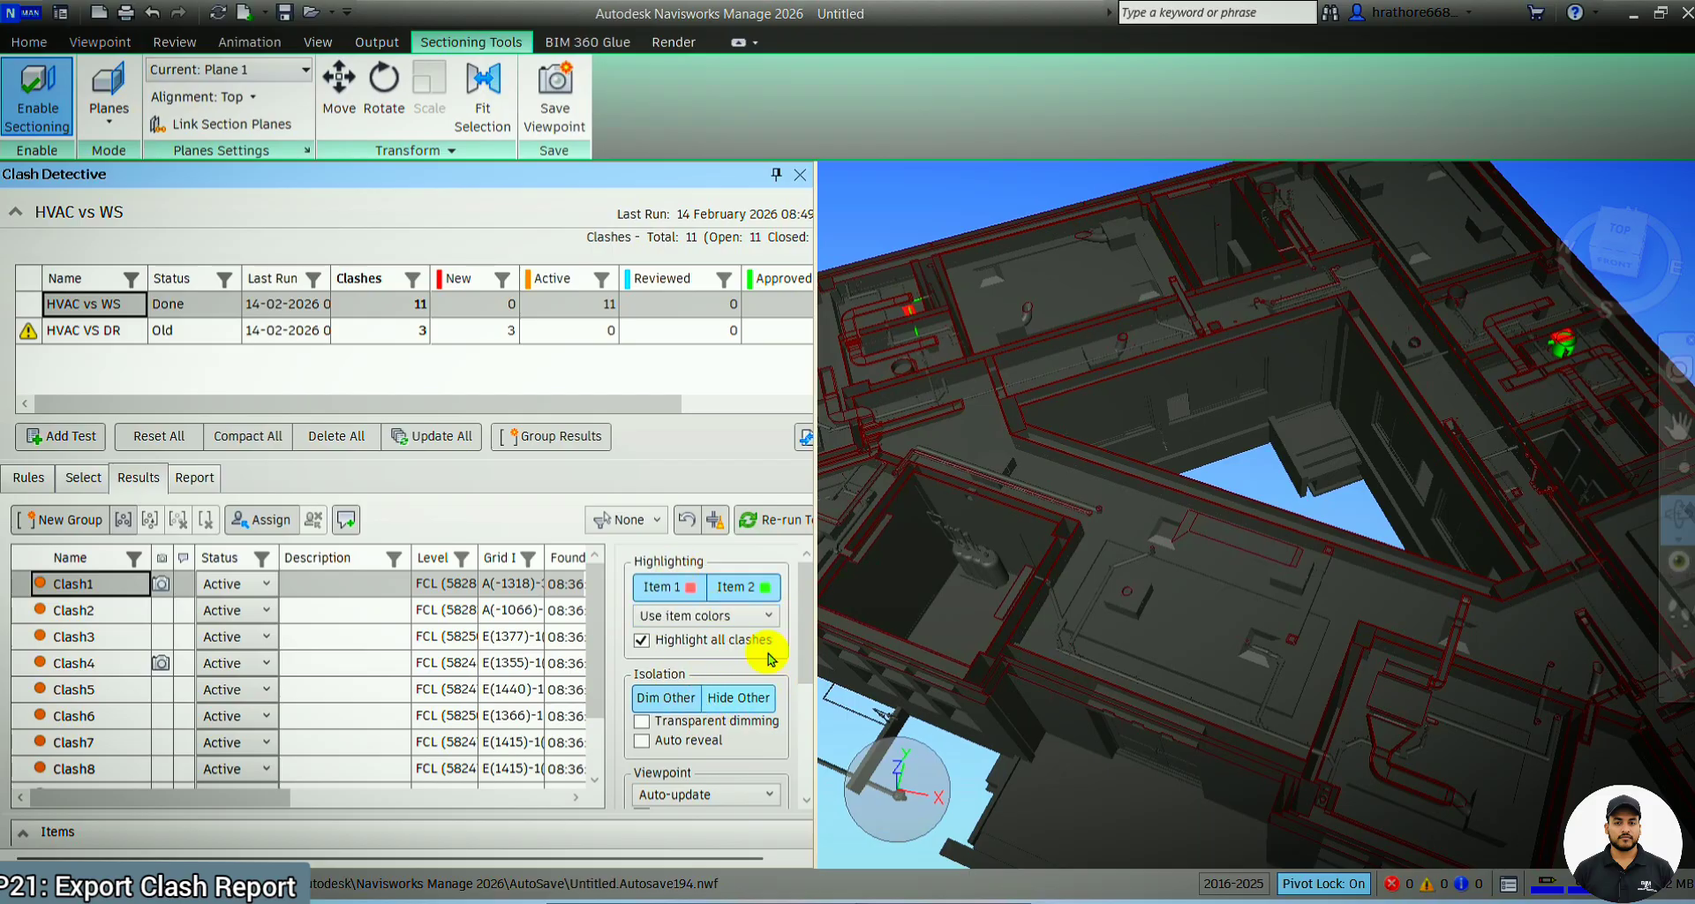
pyautogui.scroll(-5, 1236, 480)
pyautogui.moveTo(1130, 587)
pyautogui.keyDown('shift'); pyautogui.mouseDown(button='middle')
pyautogui.moveTo(1115, 538)
pyautogui.moveTo(1106, 594)
pyautogui.mouseUp(button='middle'); pyautogui.keyUp('shift')
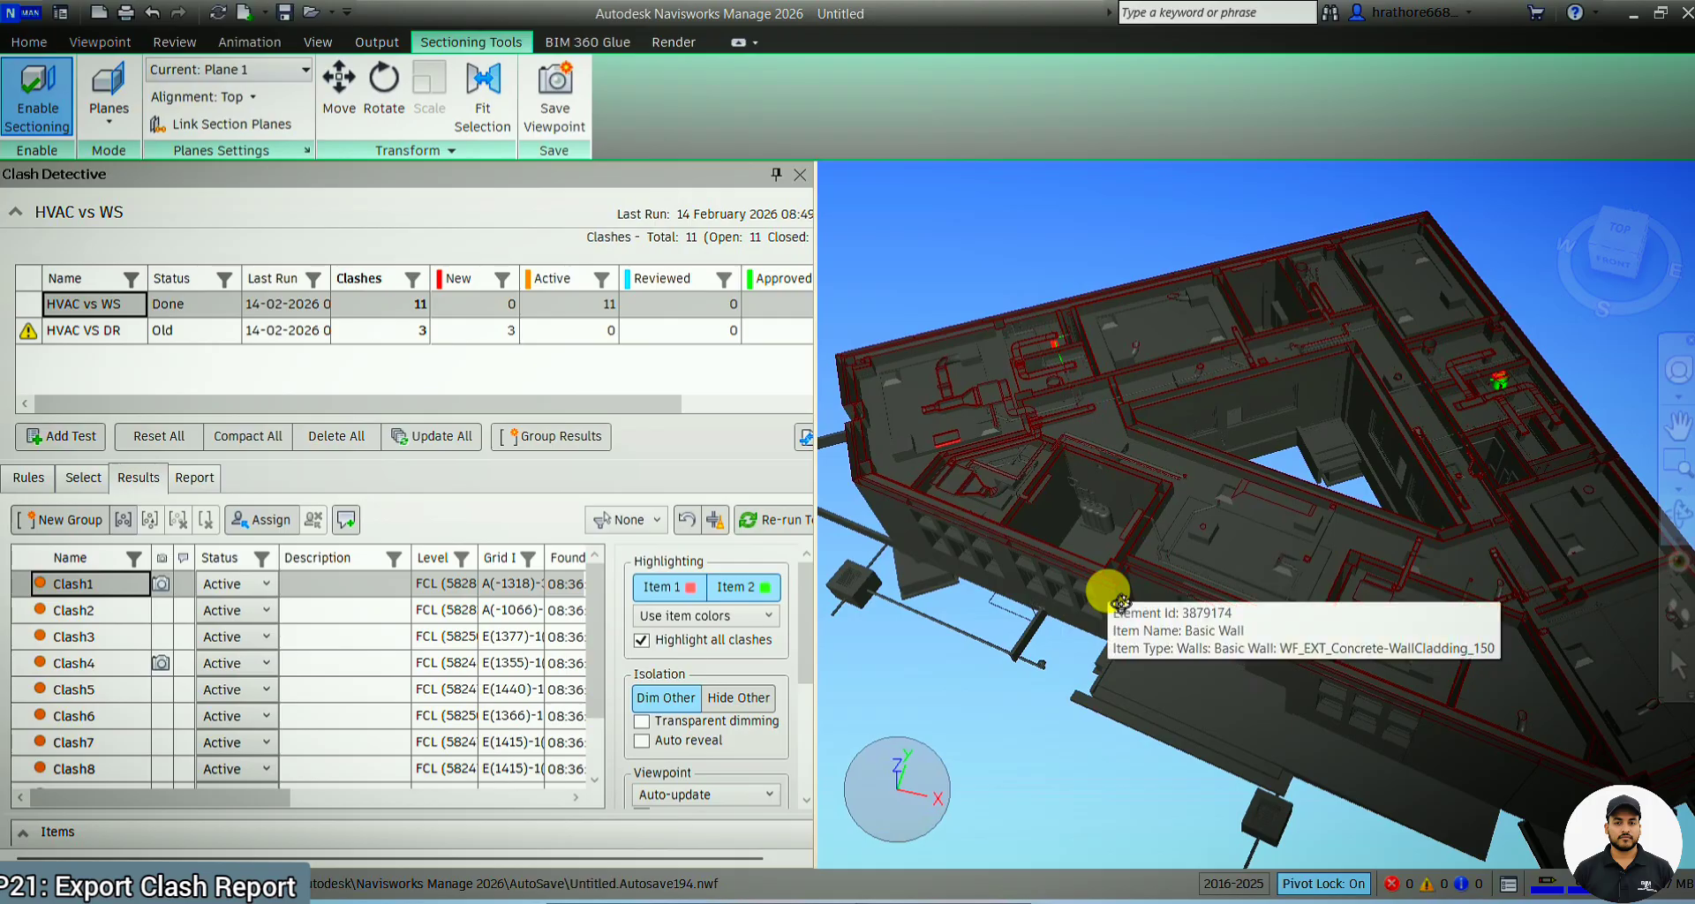
# Check the clash report settings briefly and re-run the HVAC vs WS clash test
pyautogui.click(195, 479)
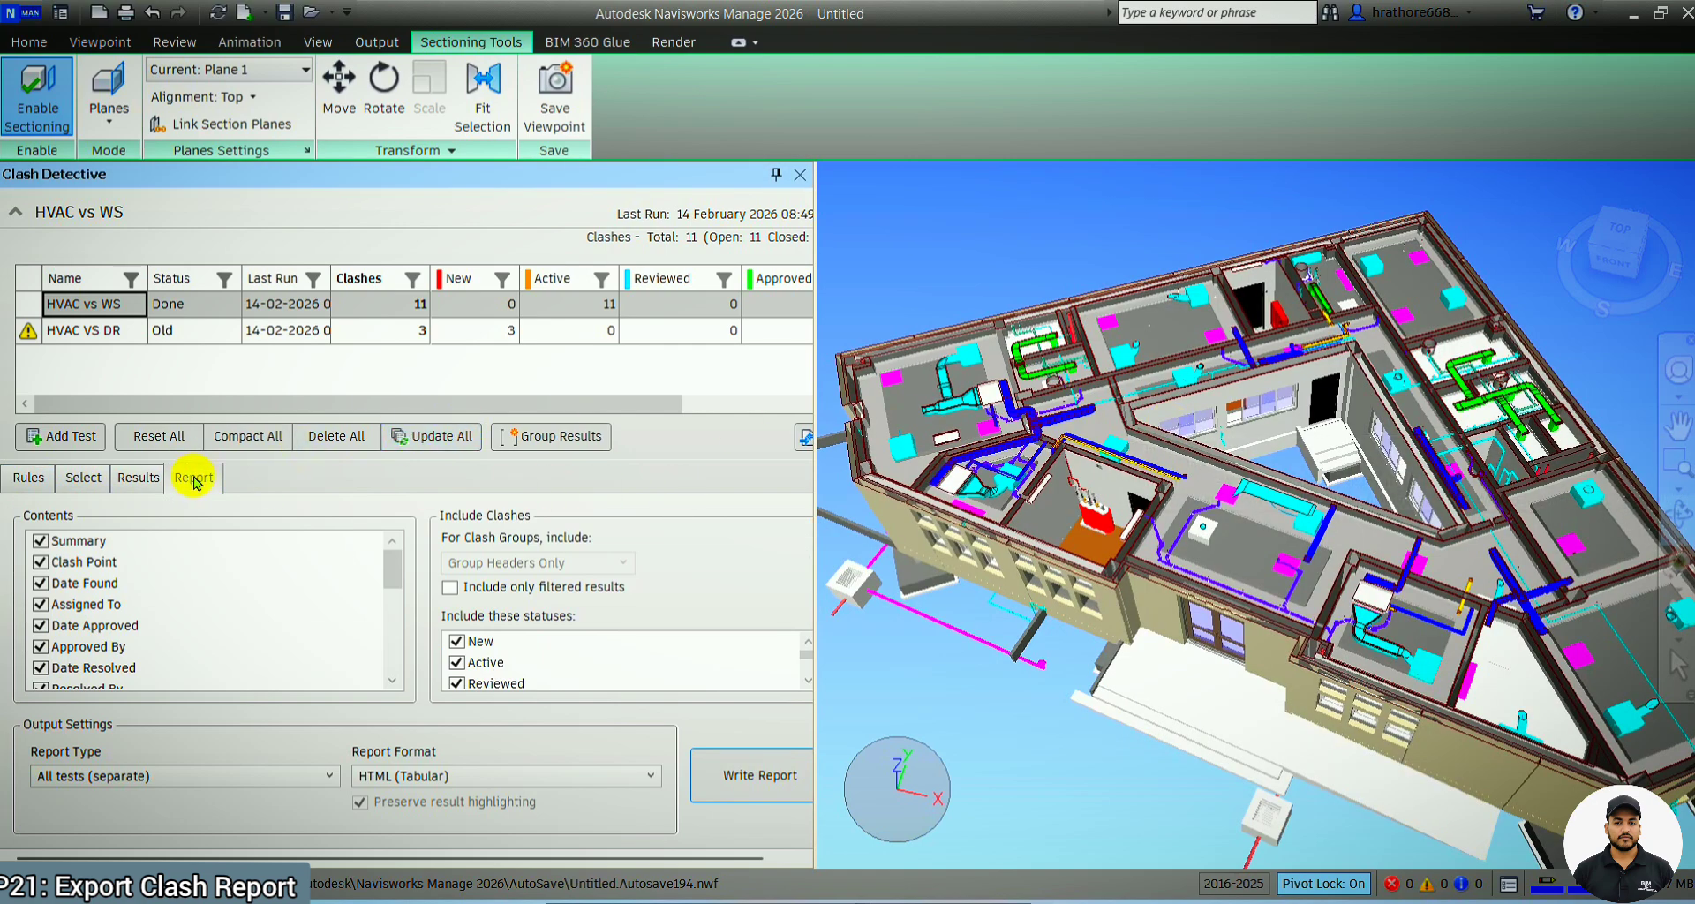
pyautogui.click(138, 477)
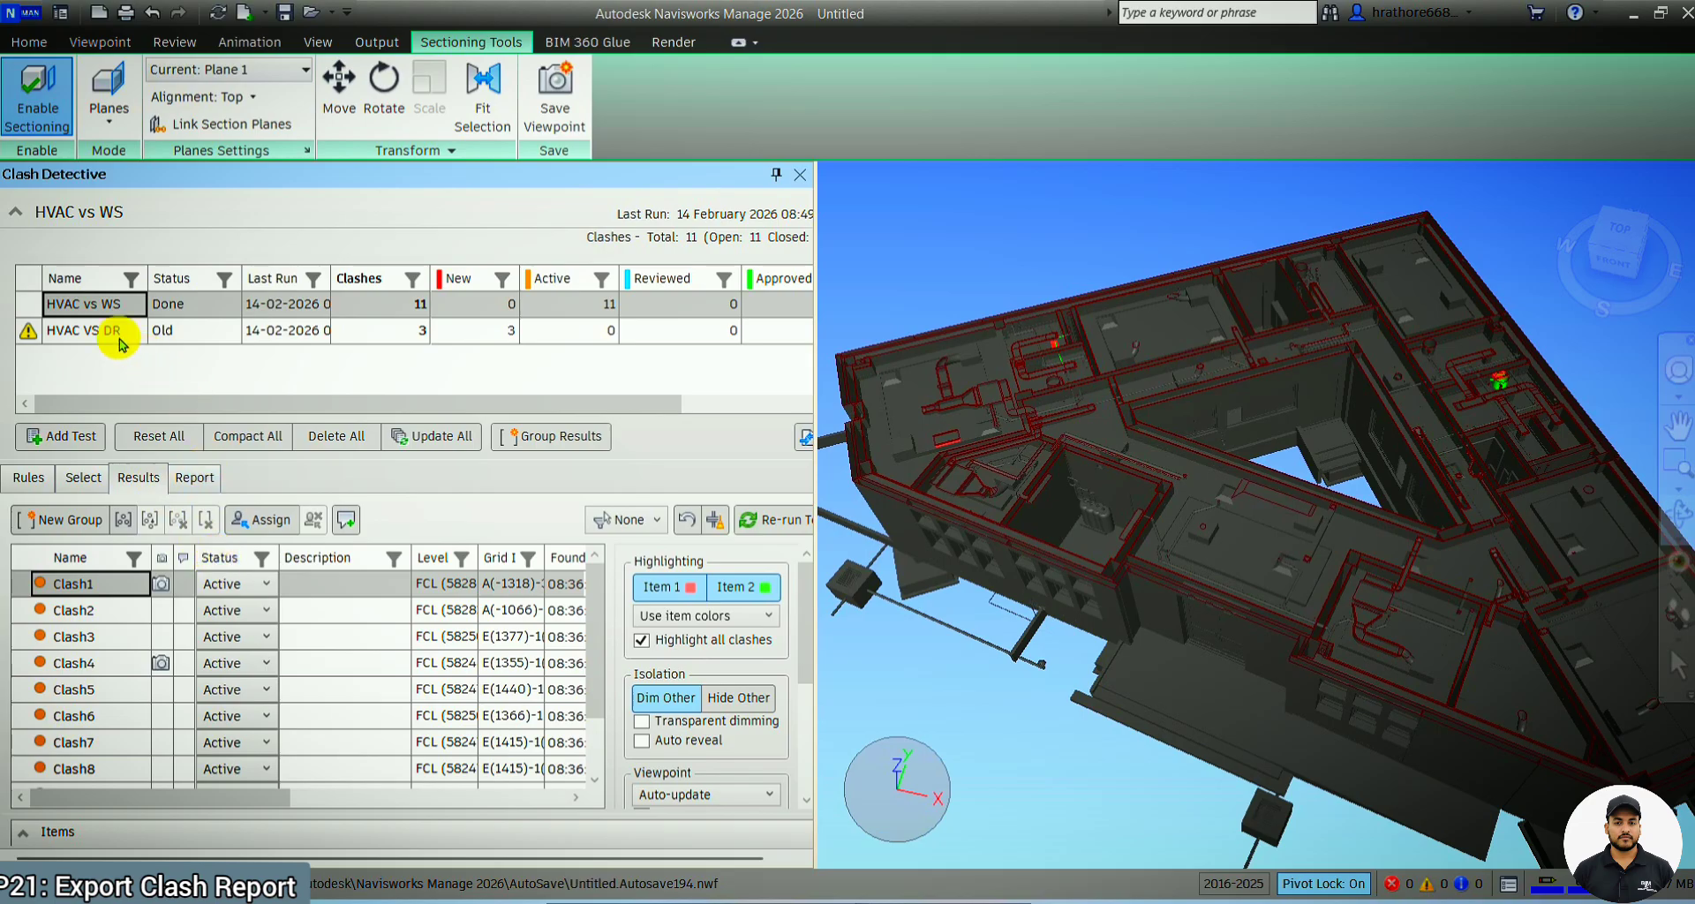
pyautogui.click(777, 521)
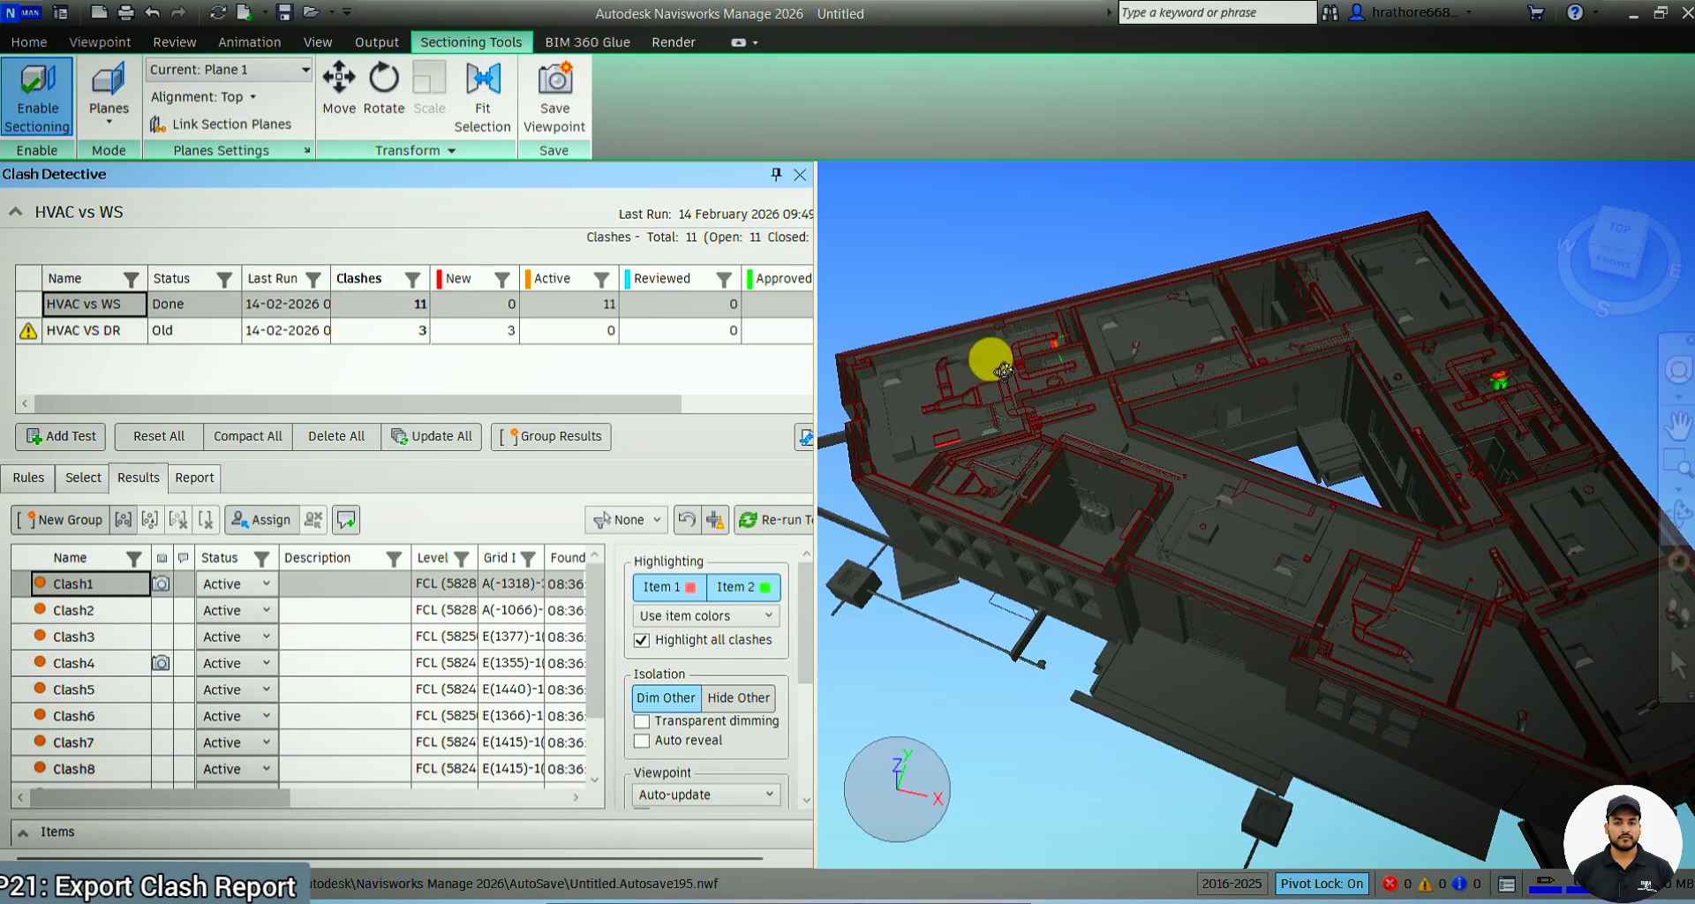
# Examine the highlighted HVAC vs WS clash locations across the dimmed building model
pyautogui.scroll(5, 996, 366)
pyautogui.scroll(-5, 1157, 570)
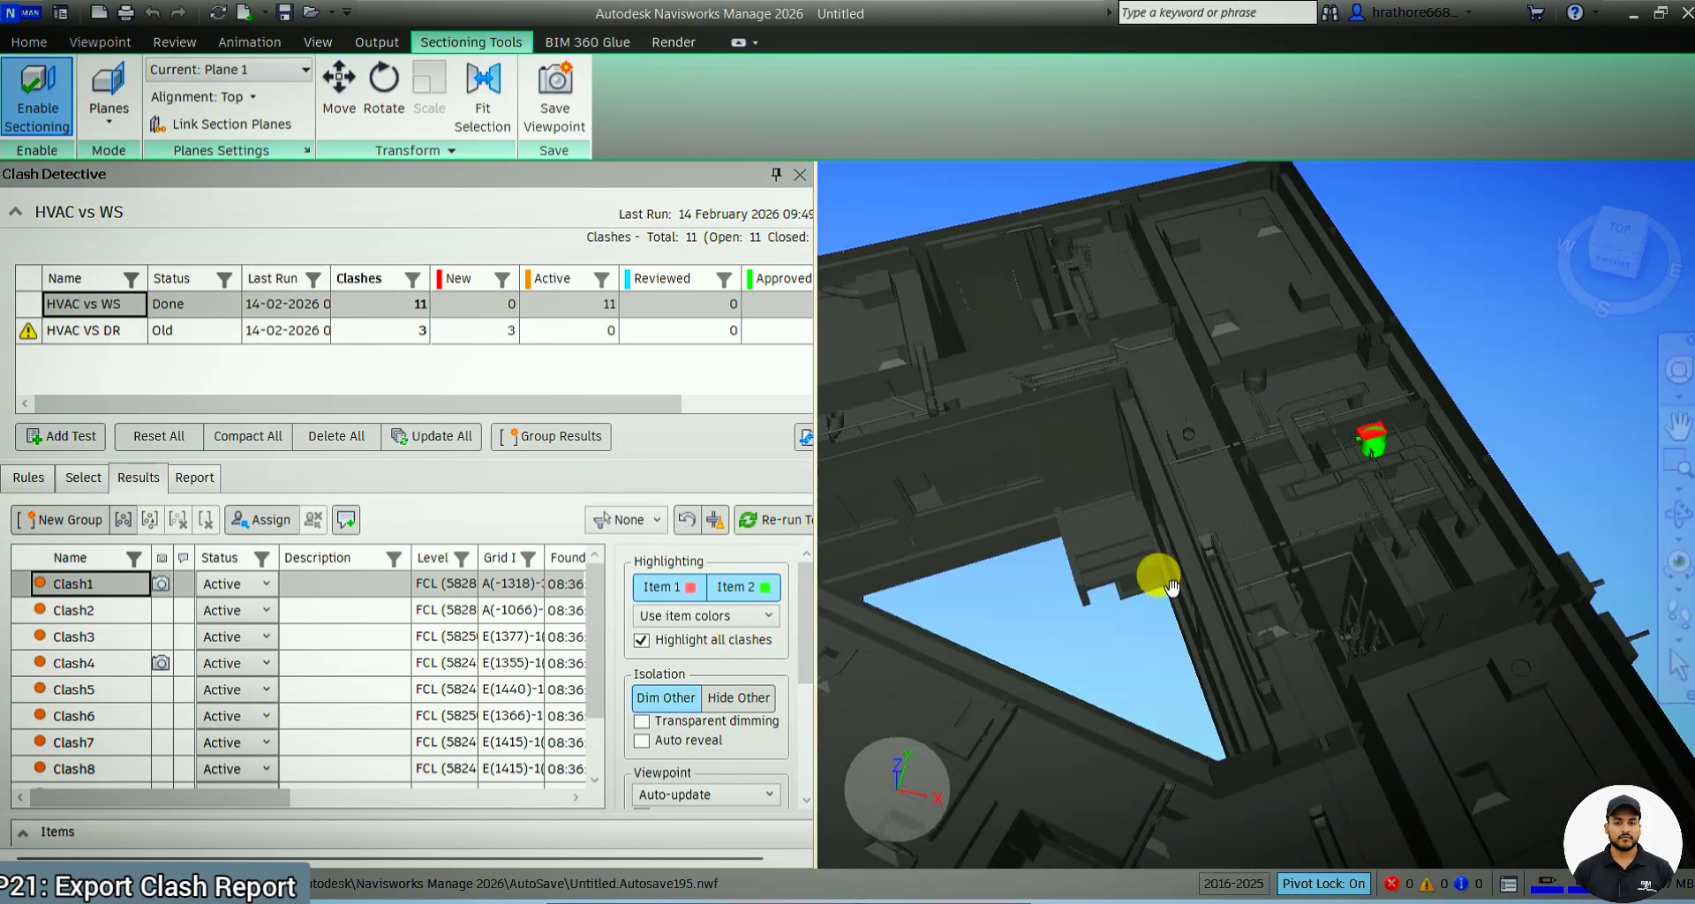
pyautogui.scroll(3, 1256, 495)
pyautogui.scroll(-5, 1429, 408)
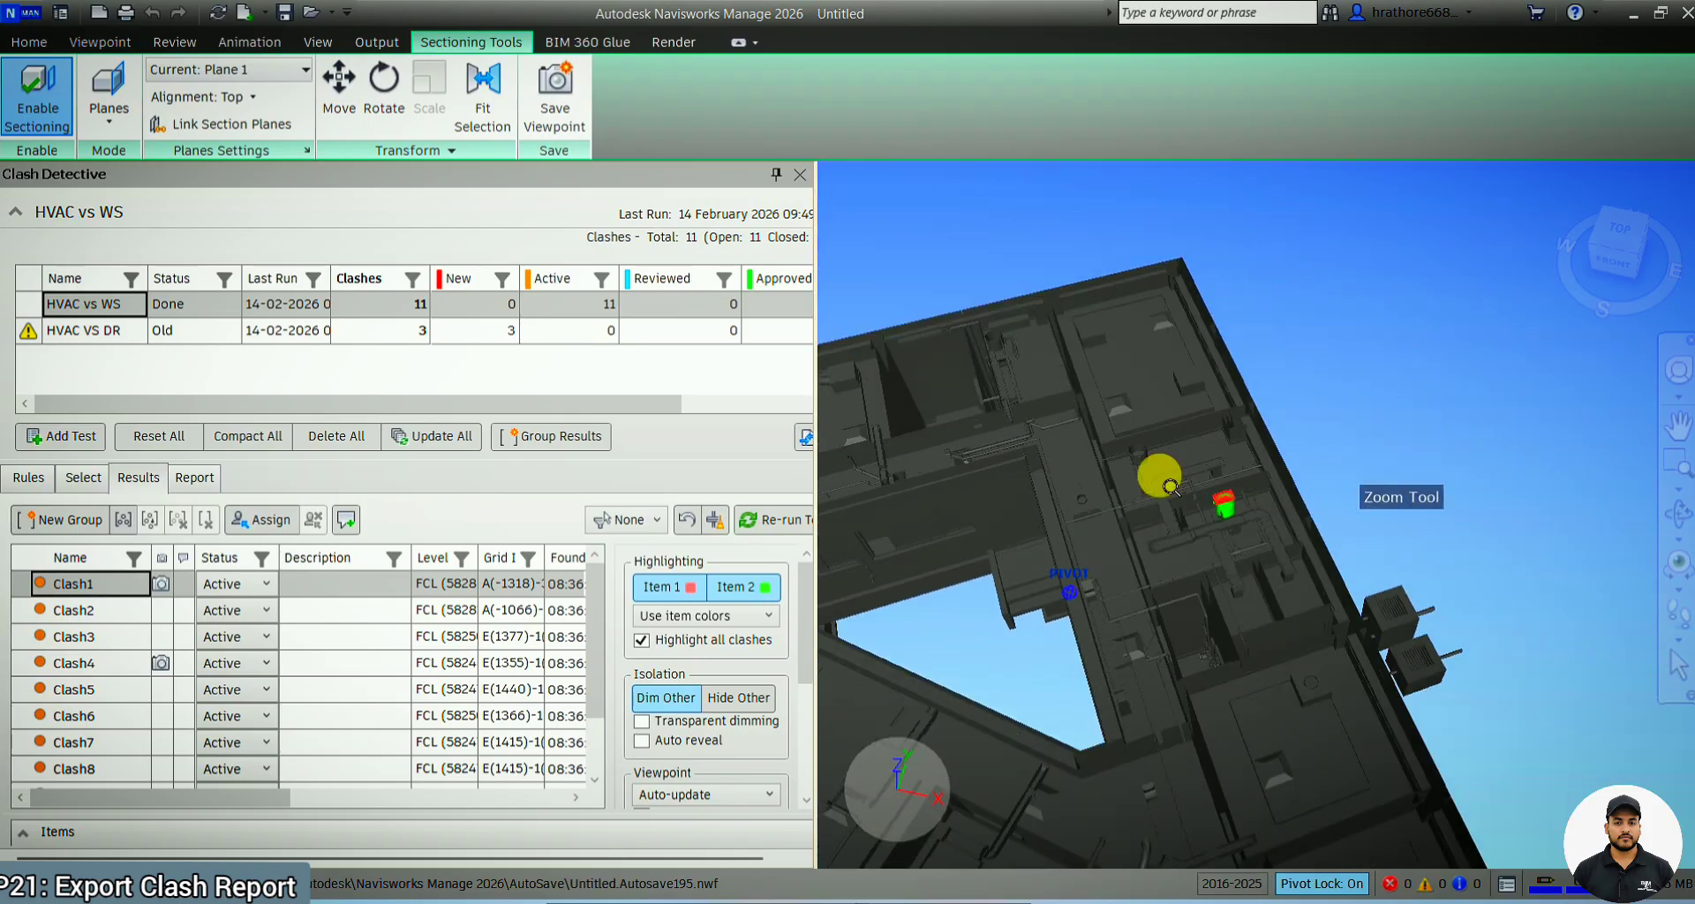
pyautogui.keyDown('shift'); pyautogui.moveTo(1008, 484); pyautogui.dragTo(1575, 444, button='middle'); pyautogui.keyUp('shift')
pyautogui.scroll(2, 1074, 582)
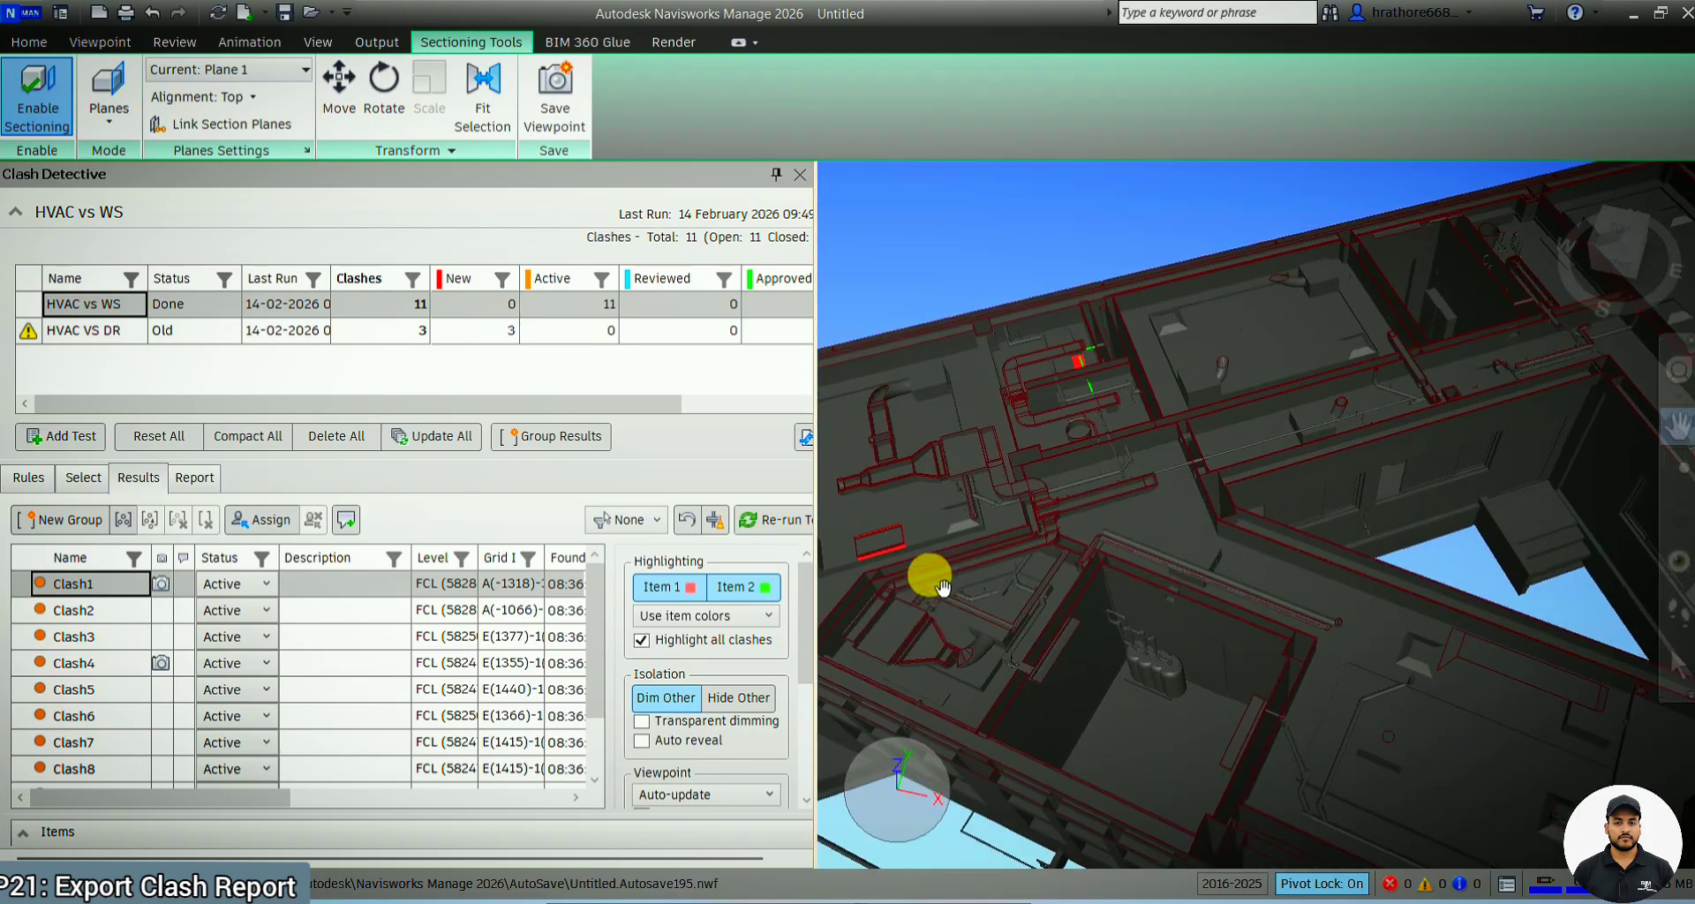
pyautogui.moveTo(939, 587); pyautogui.dragTo(1042, 561, button='middle')
pyautogui.scroll(-2, 978, 549)
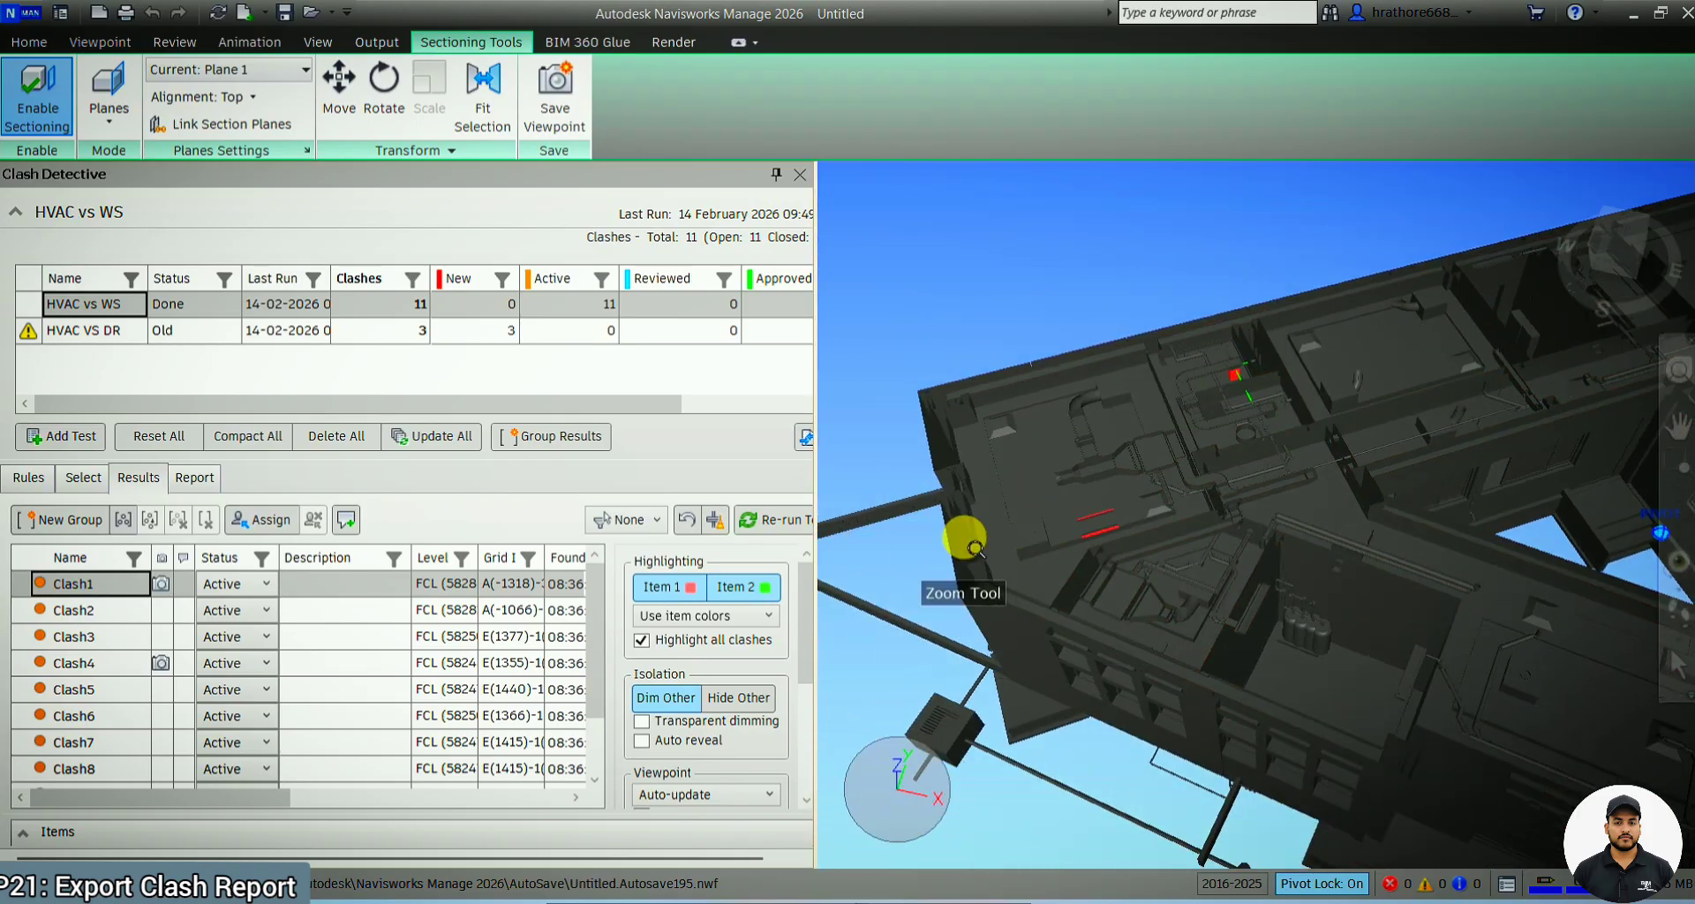
pyautogui.moveTo(1145, 474); pyautogui.dragTo(942, 420, button='middle')
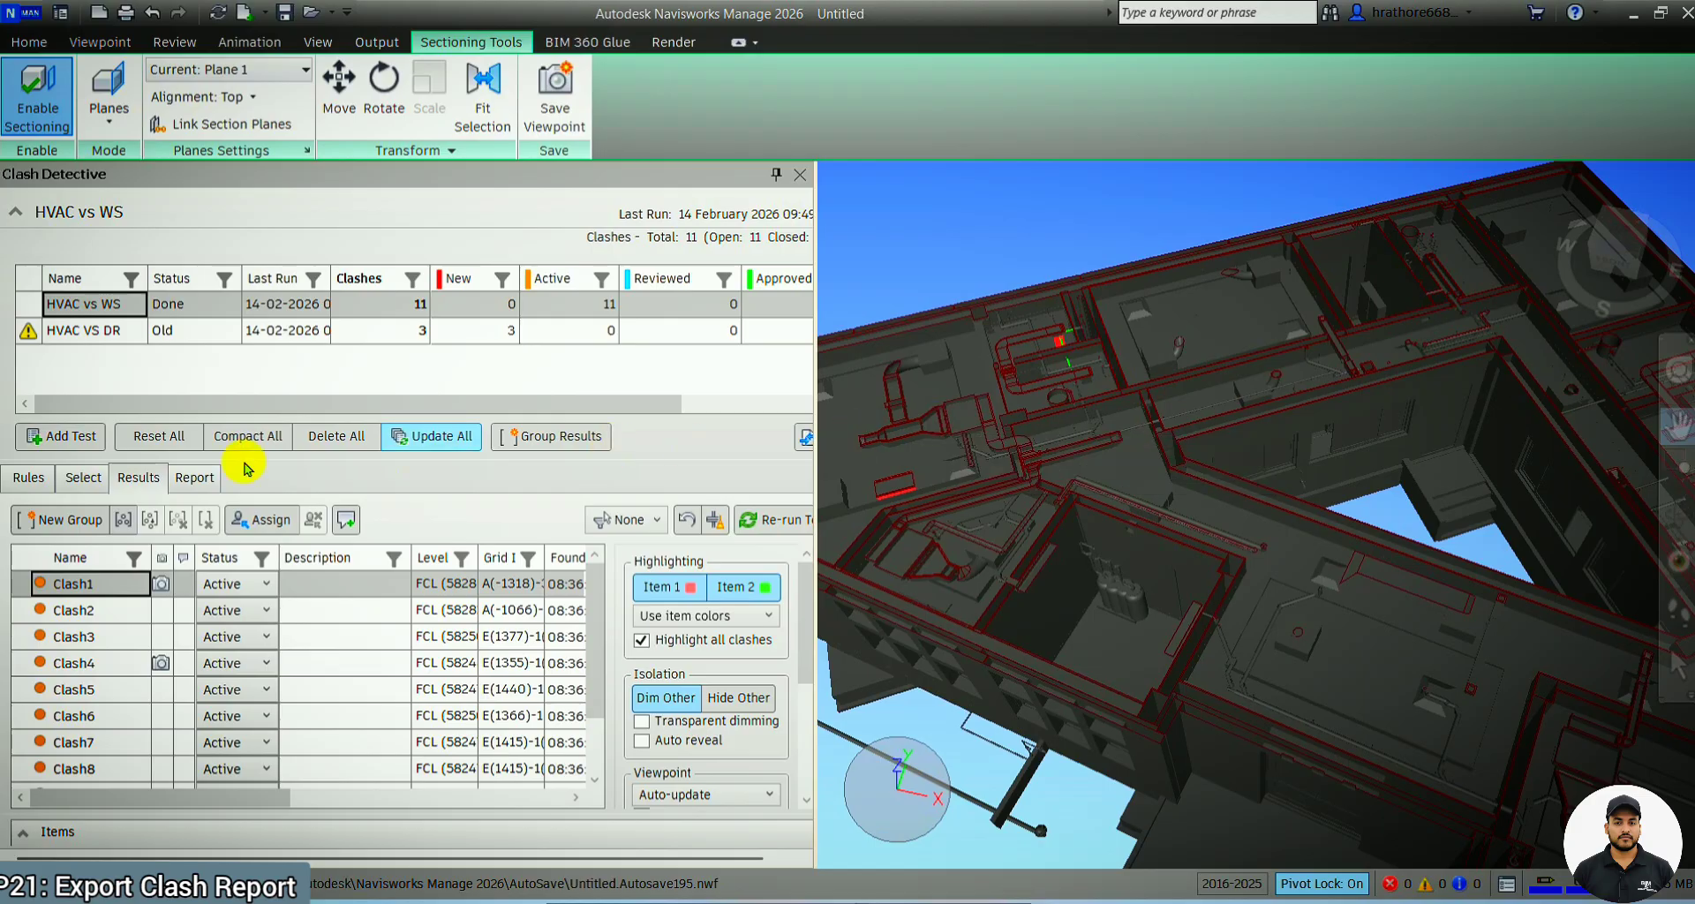
# Open the clash report settings and widen the Clash Detective window to show them in full
pyautogui.click(194, 479)
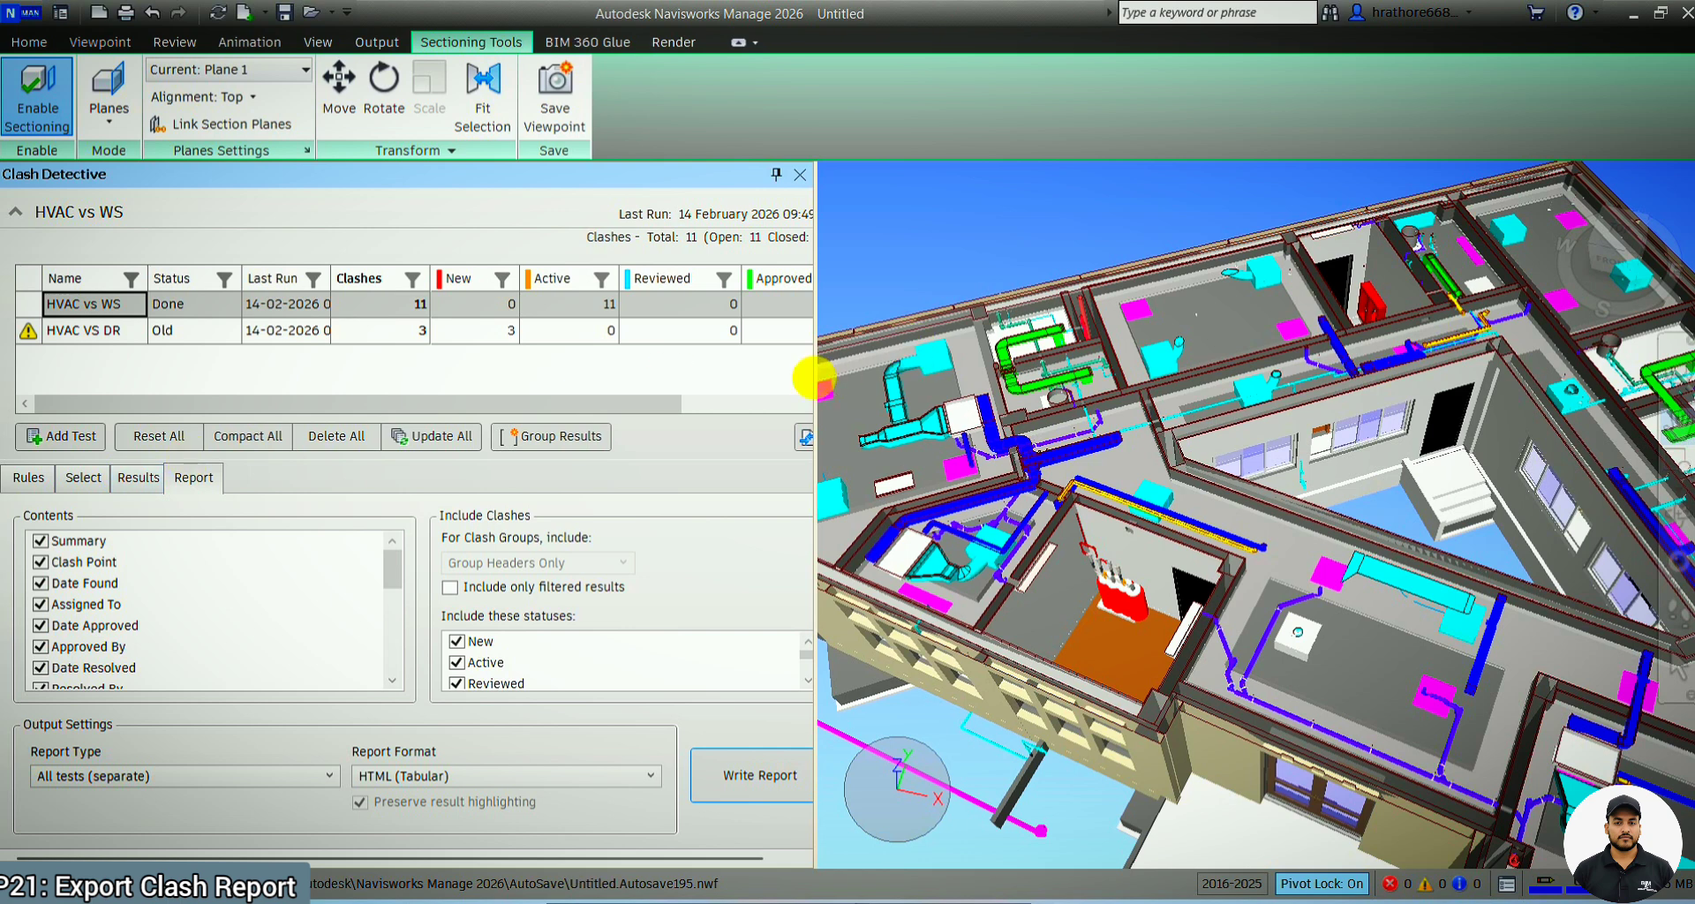
pyautogui.moveTo(833, 401); pyautogui.dragTo(876, 394)
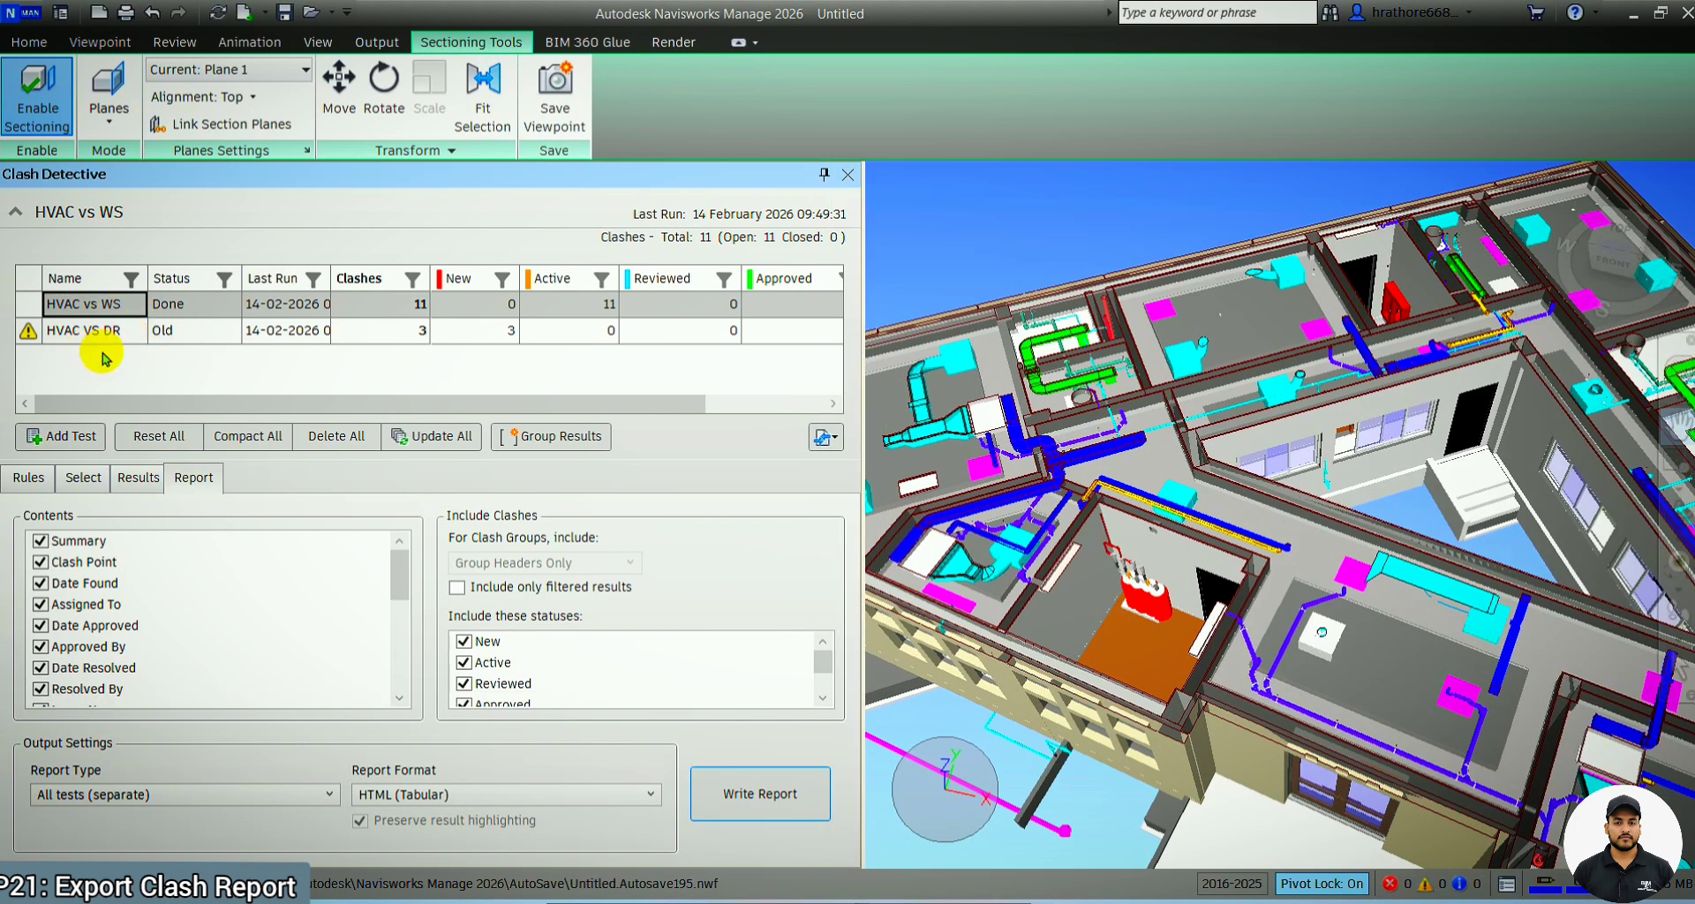
# Add a new clash test to the list and look at its rename option without renaming it
pyautogui.click(93, 435)
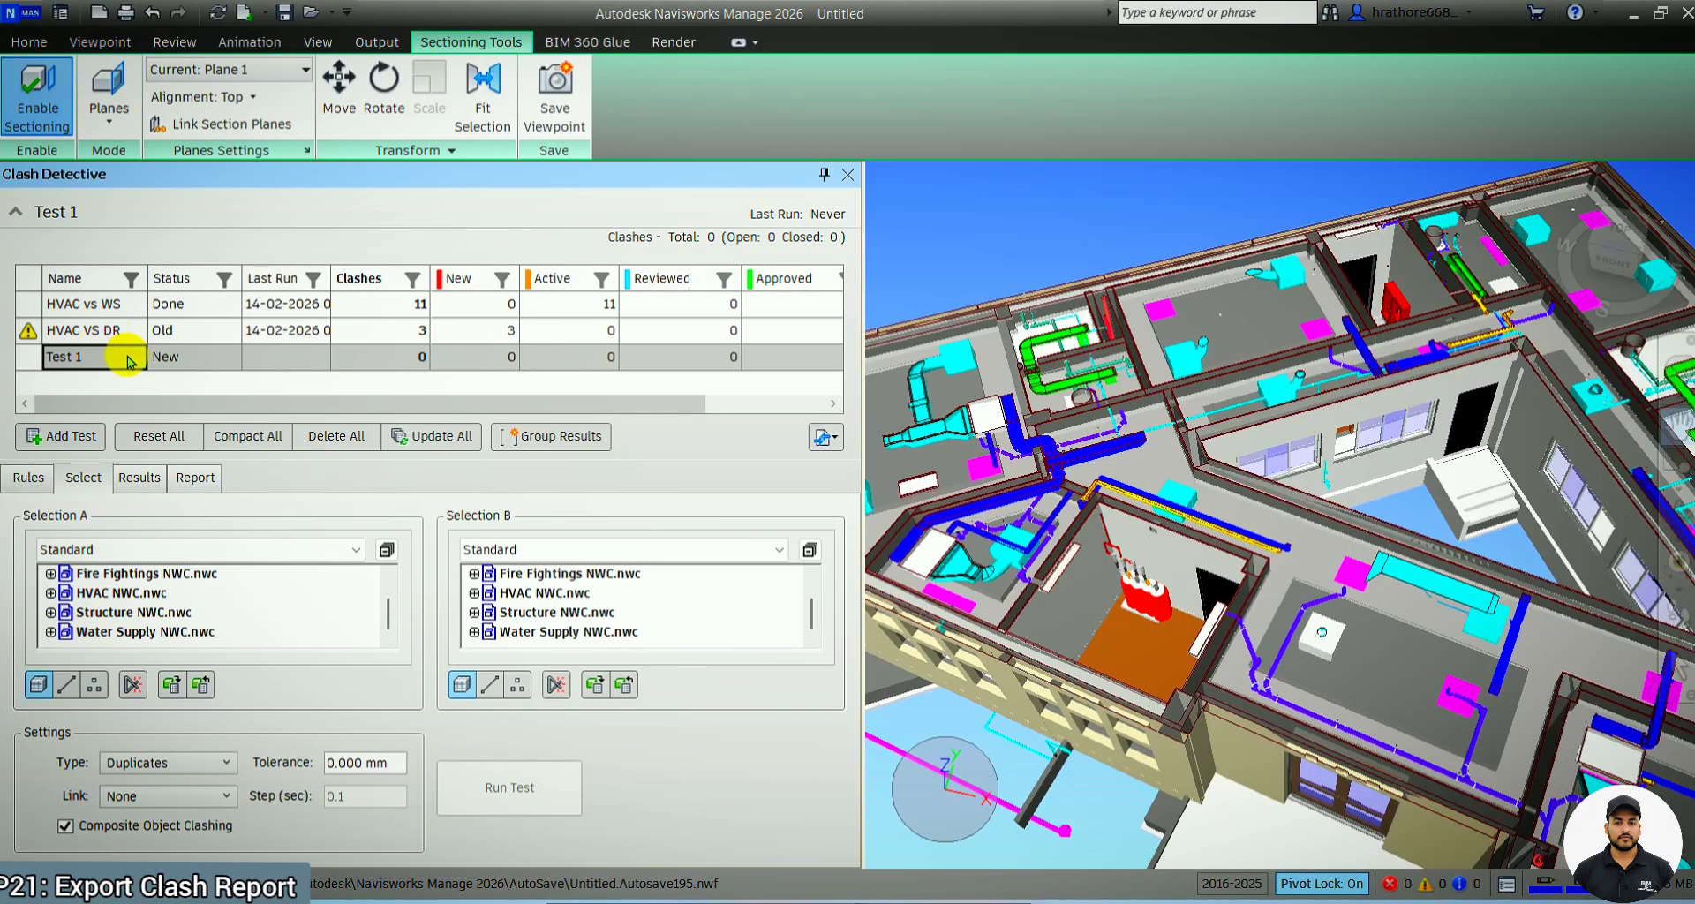
pyautogui.rightClick(128, 359)
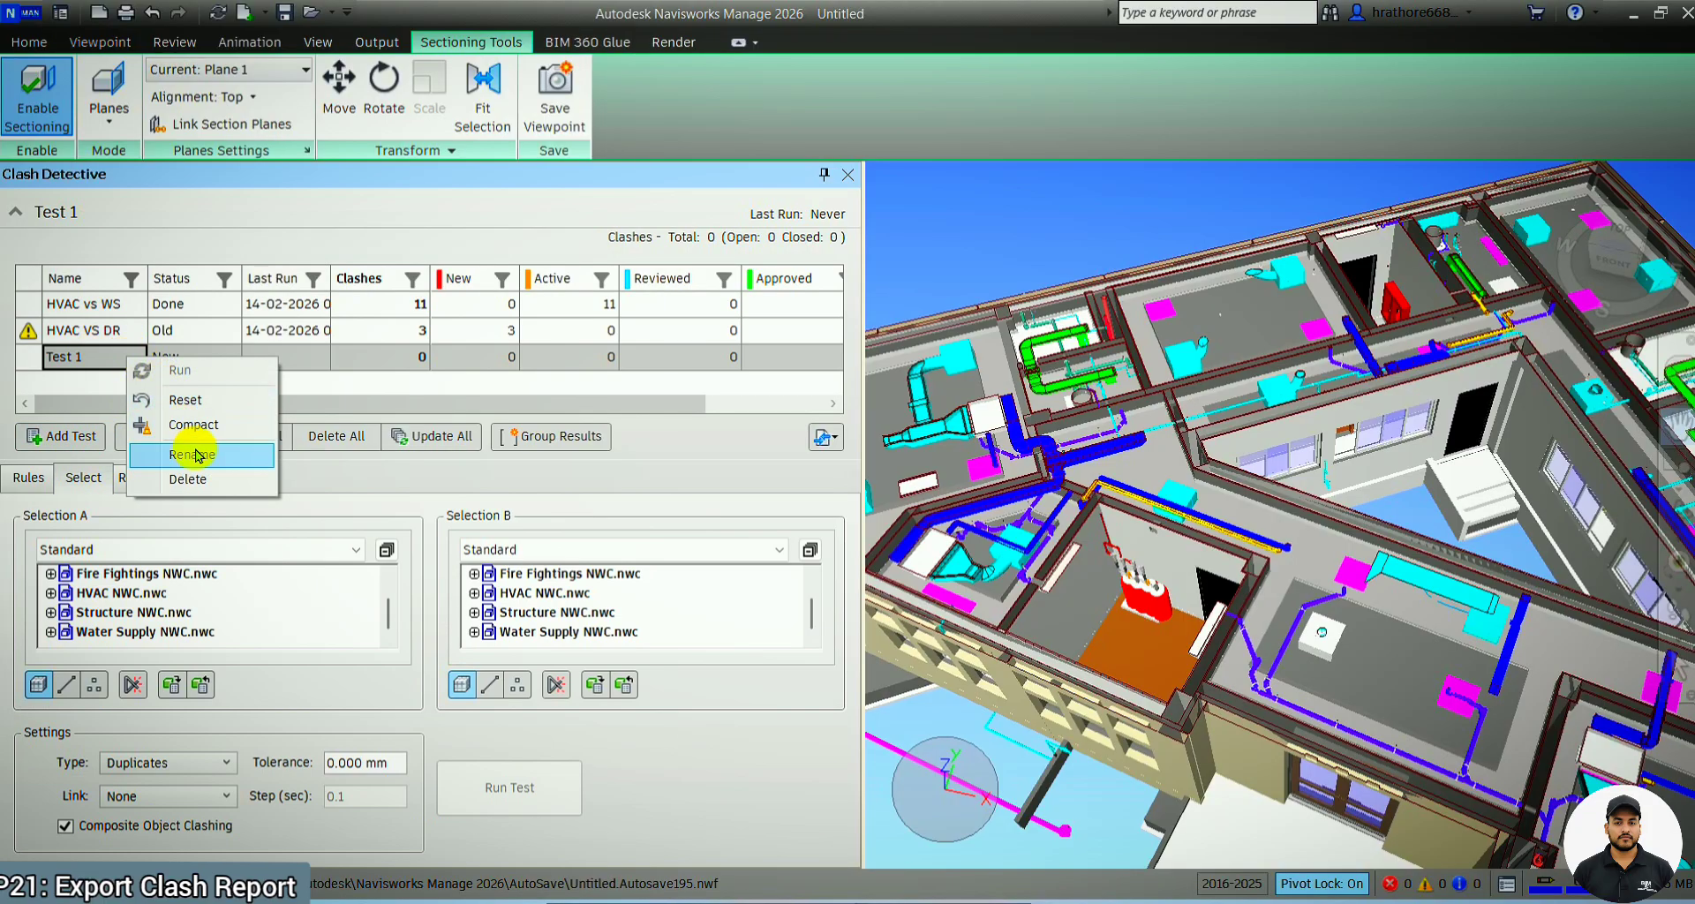
pyautogui.click(410, 389)
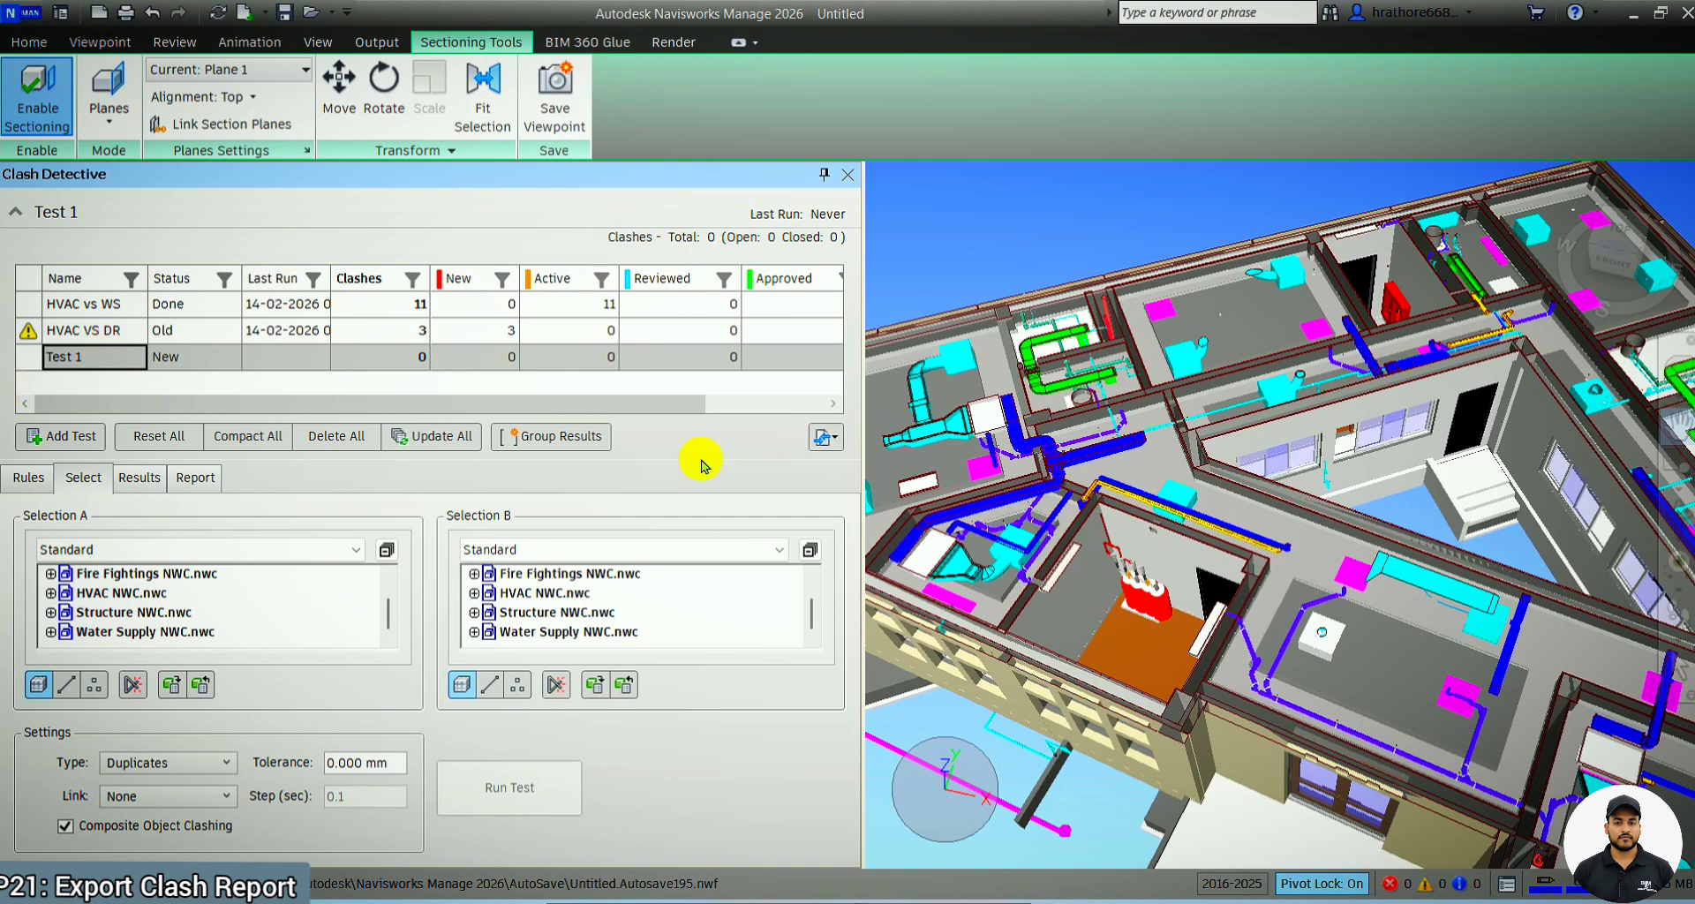
# View the Export Clash Tests dialog, close it without saving, and look at the import and export options again
pyautogui.click(824, 439)
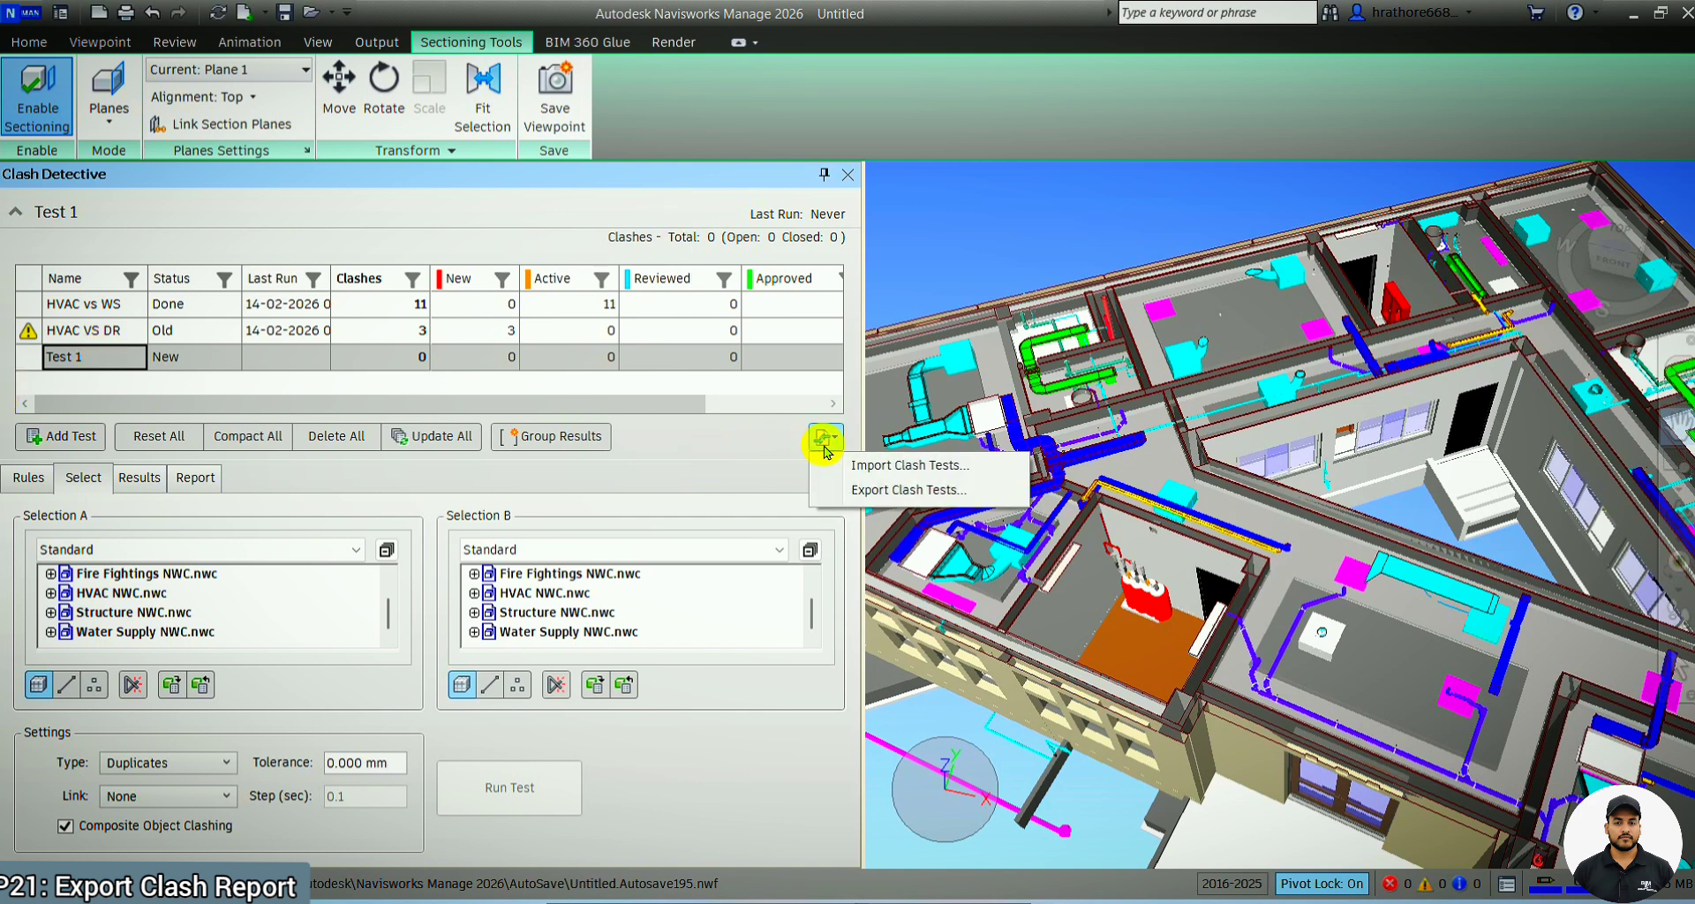
pyautogui.click(843, 488)
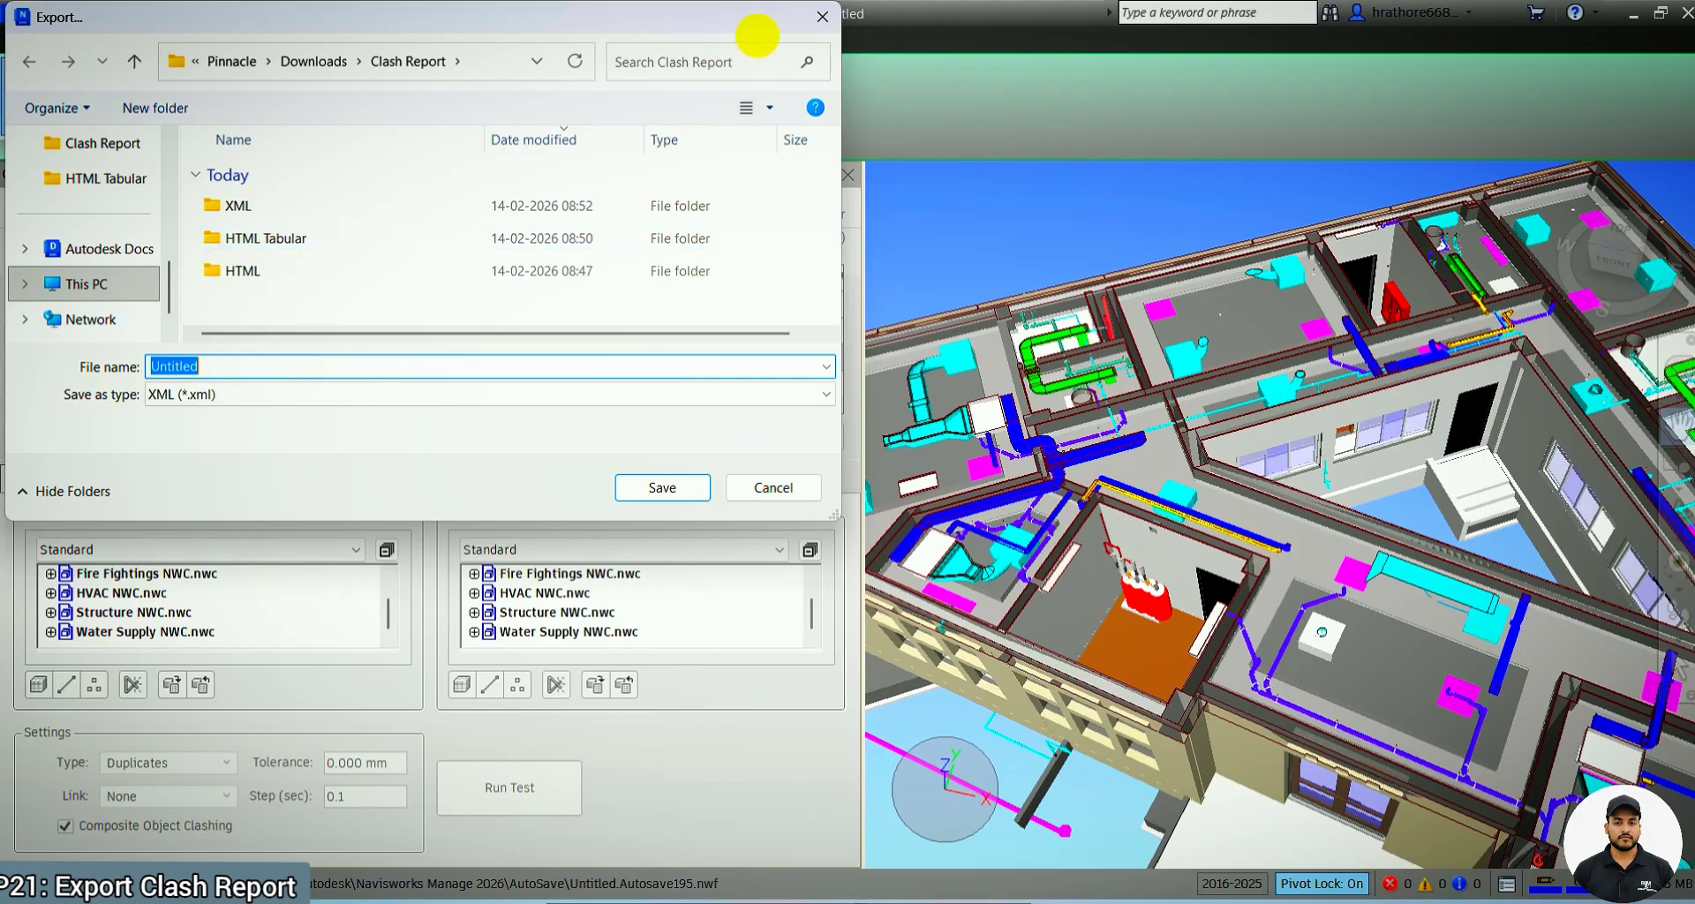
pyautogui.click(822, 17)
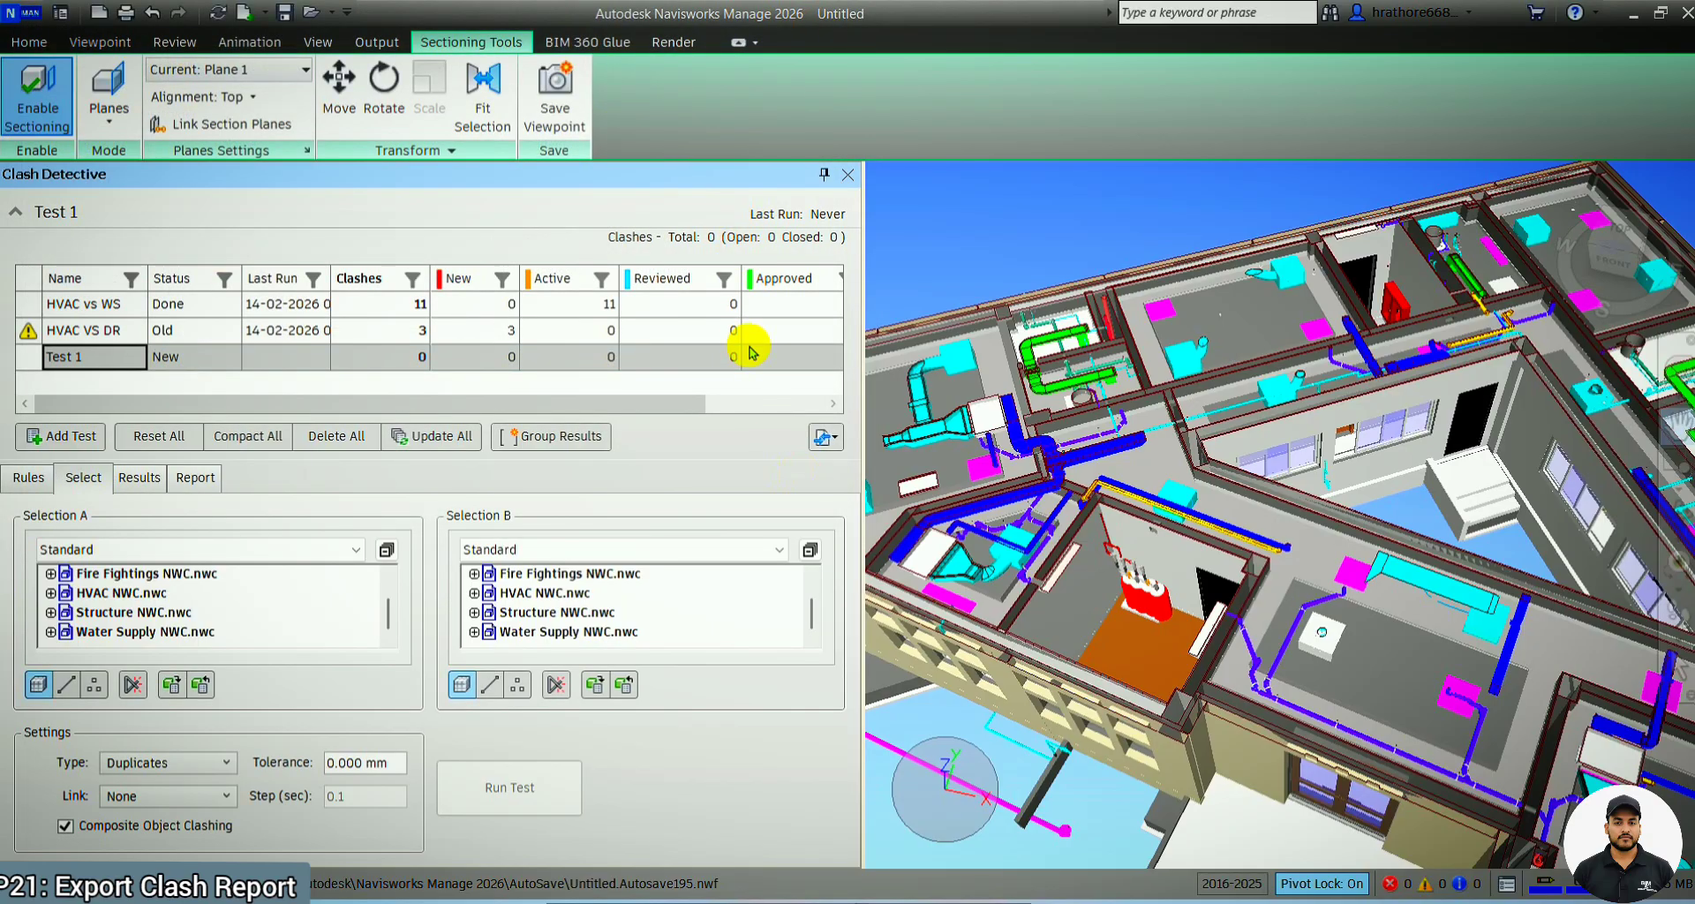
pyautogui.moveTo(1511, 652)
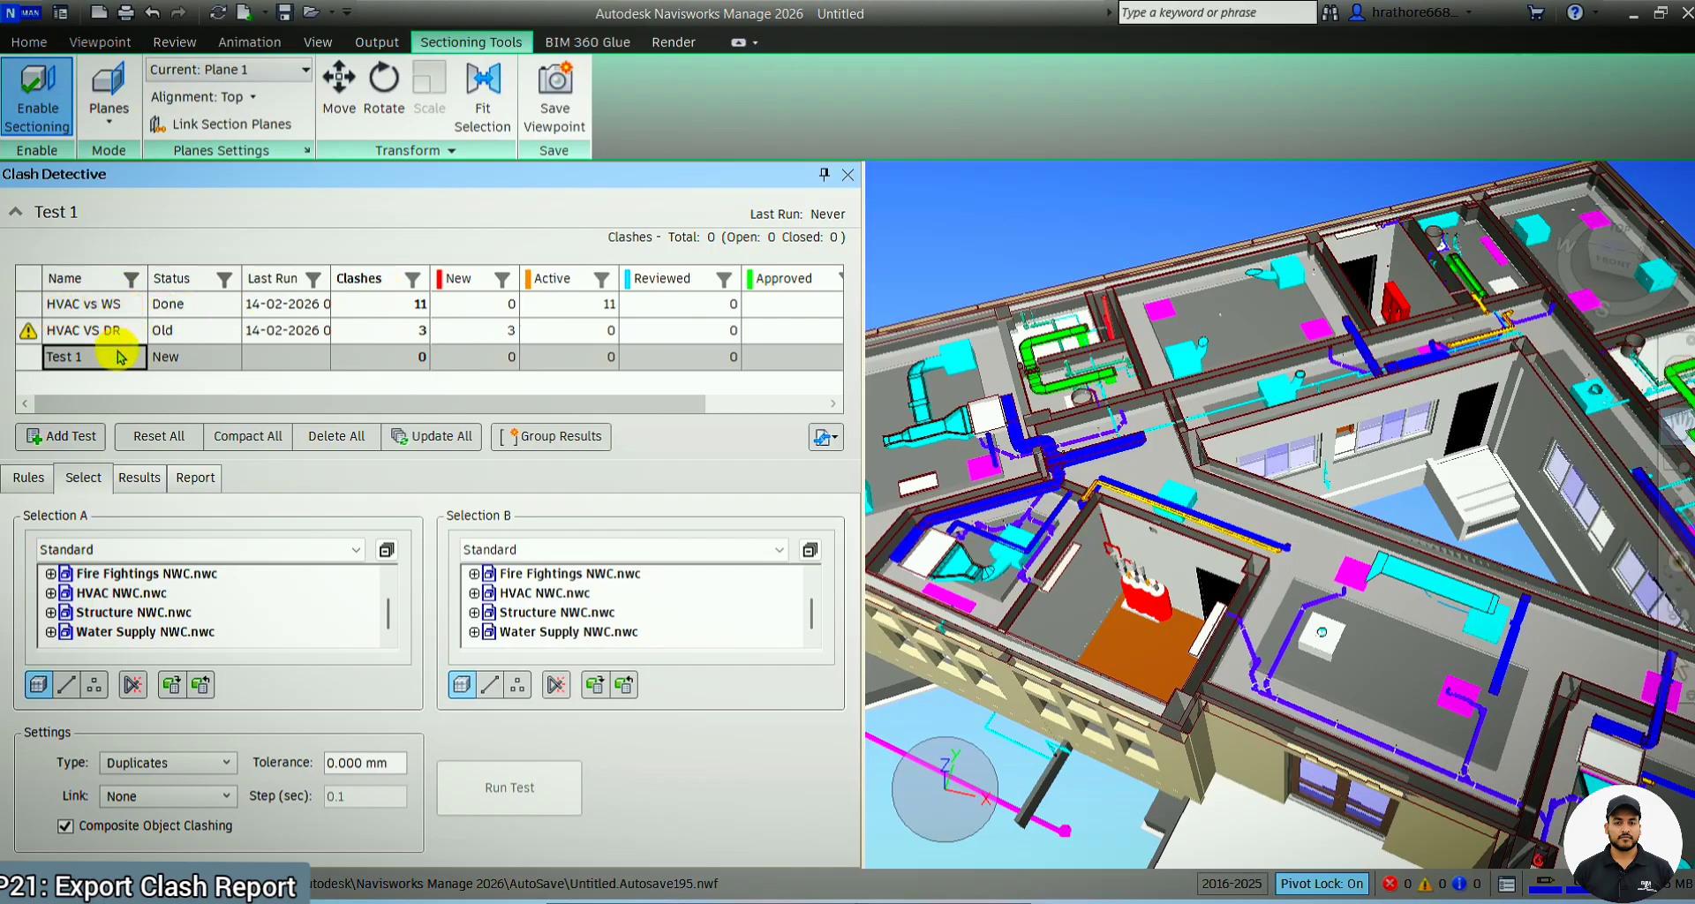
pyautogui.click(827, 437)
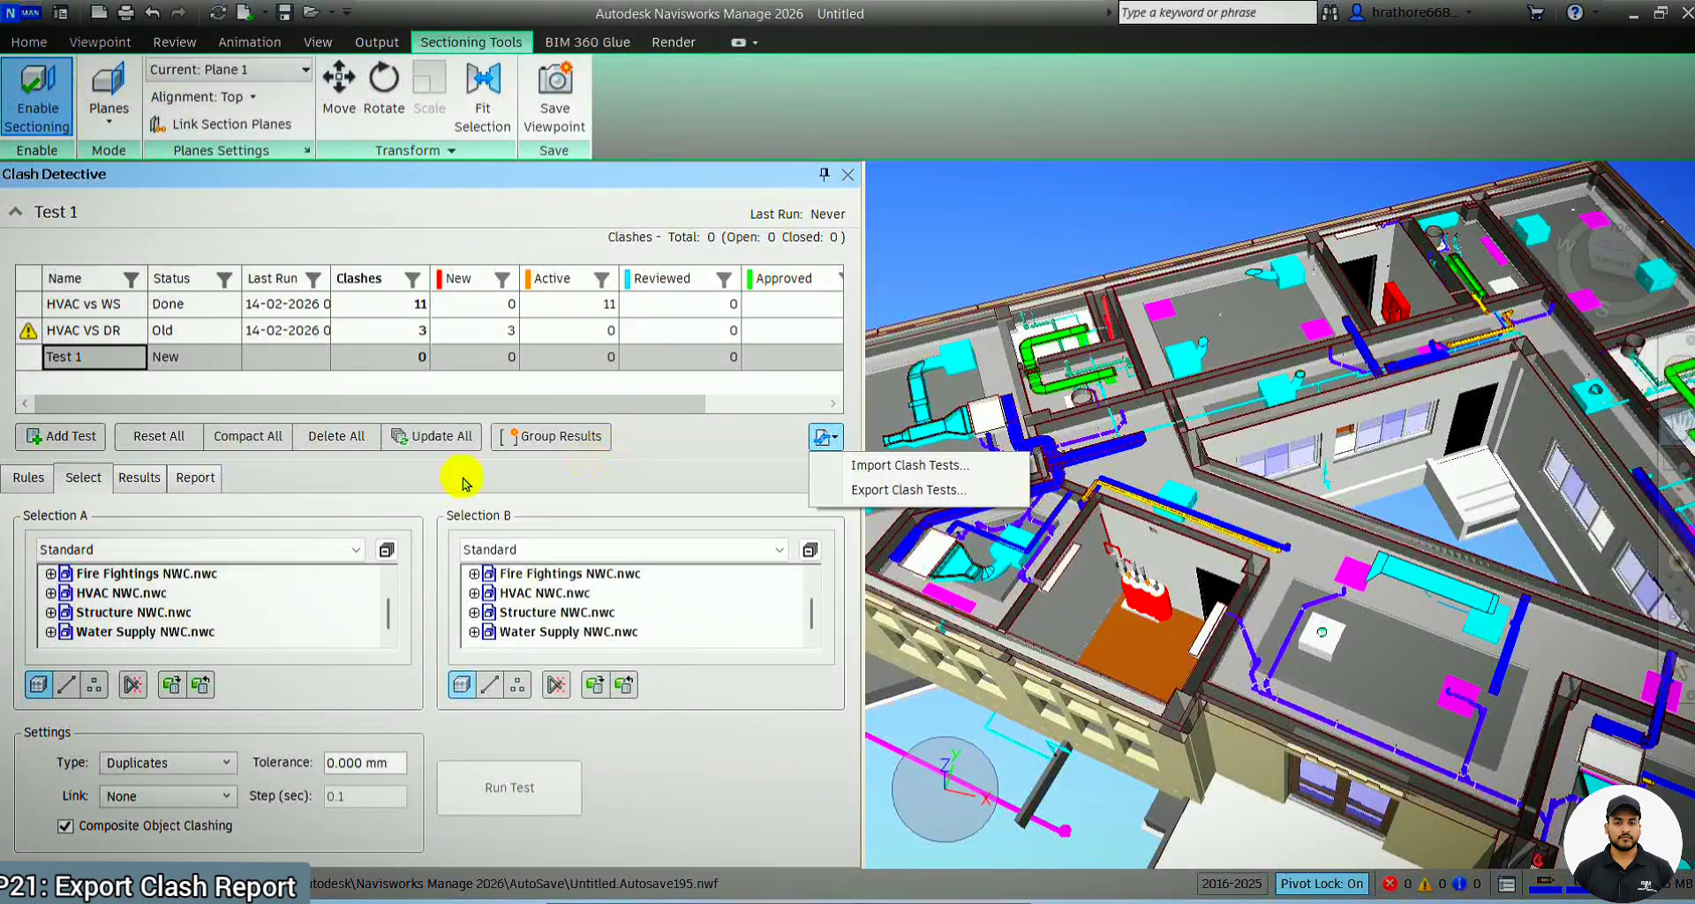
# Set the clash report type to Current test and select the HVAC vs WS test
pyautogui.click(196, 478)
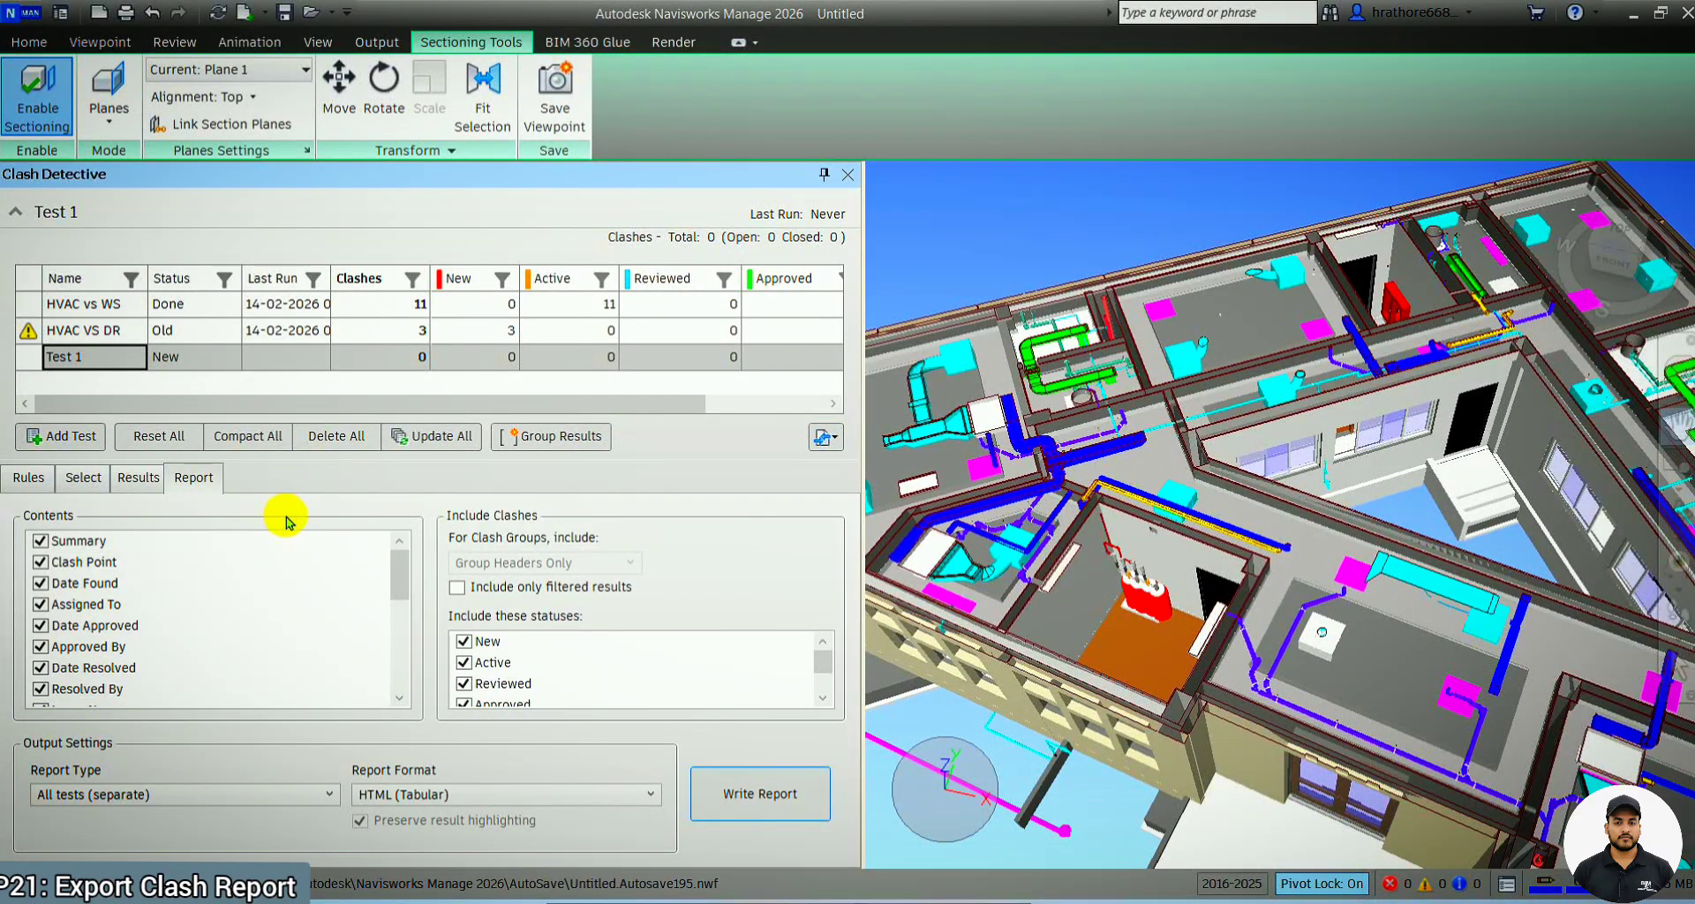
pyautogui.click(234, 805)
pyautogui.click(207, 810)
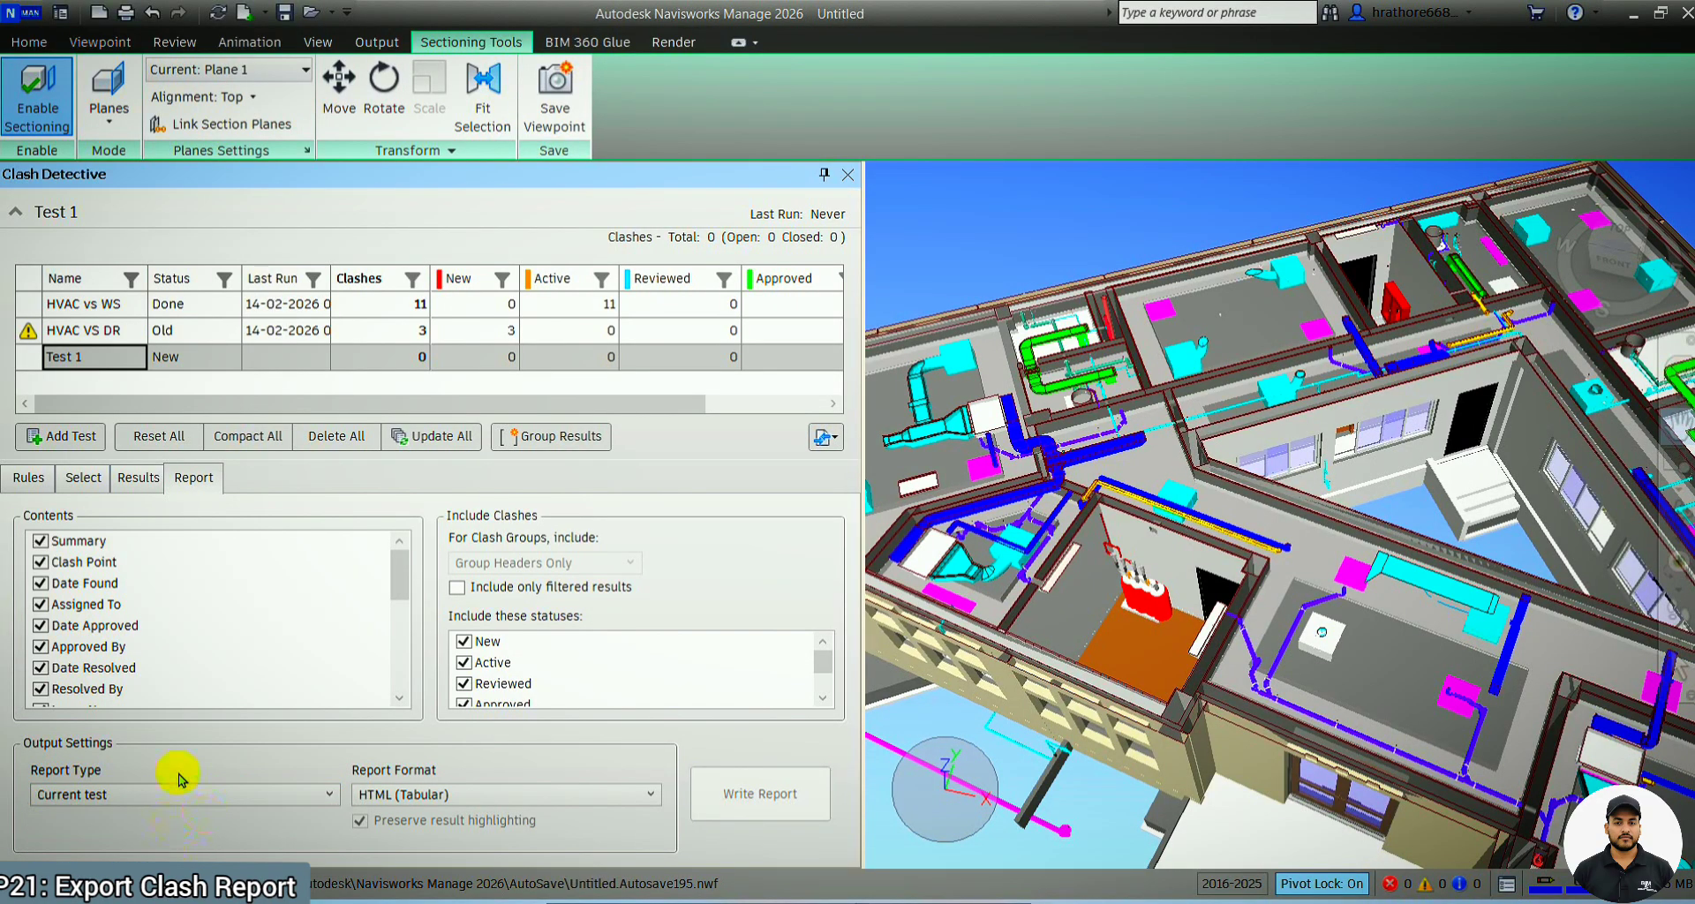
pyautogui.click(132, 481)
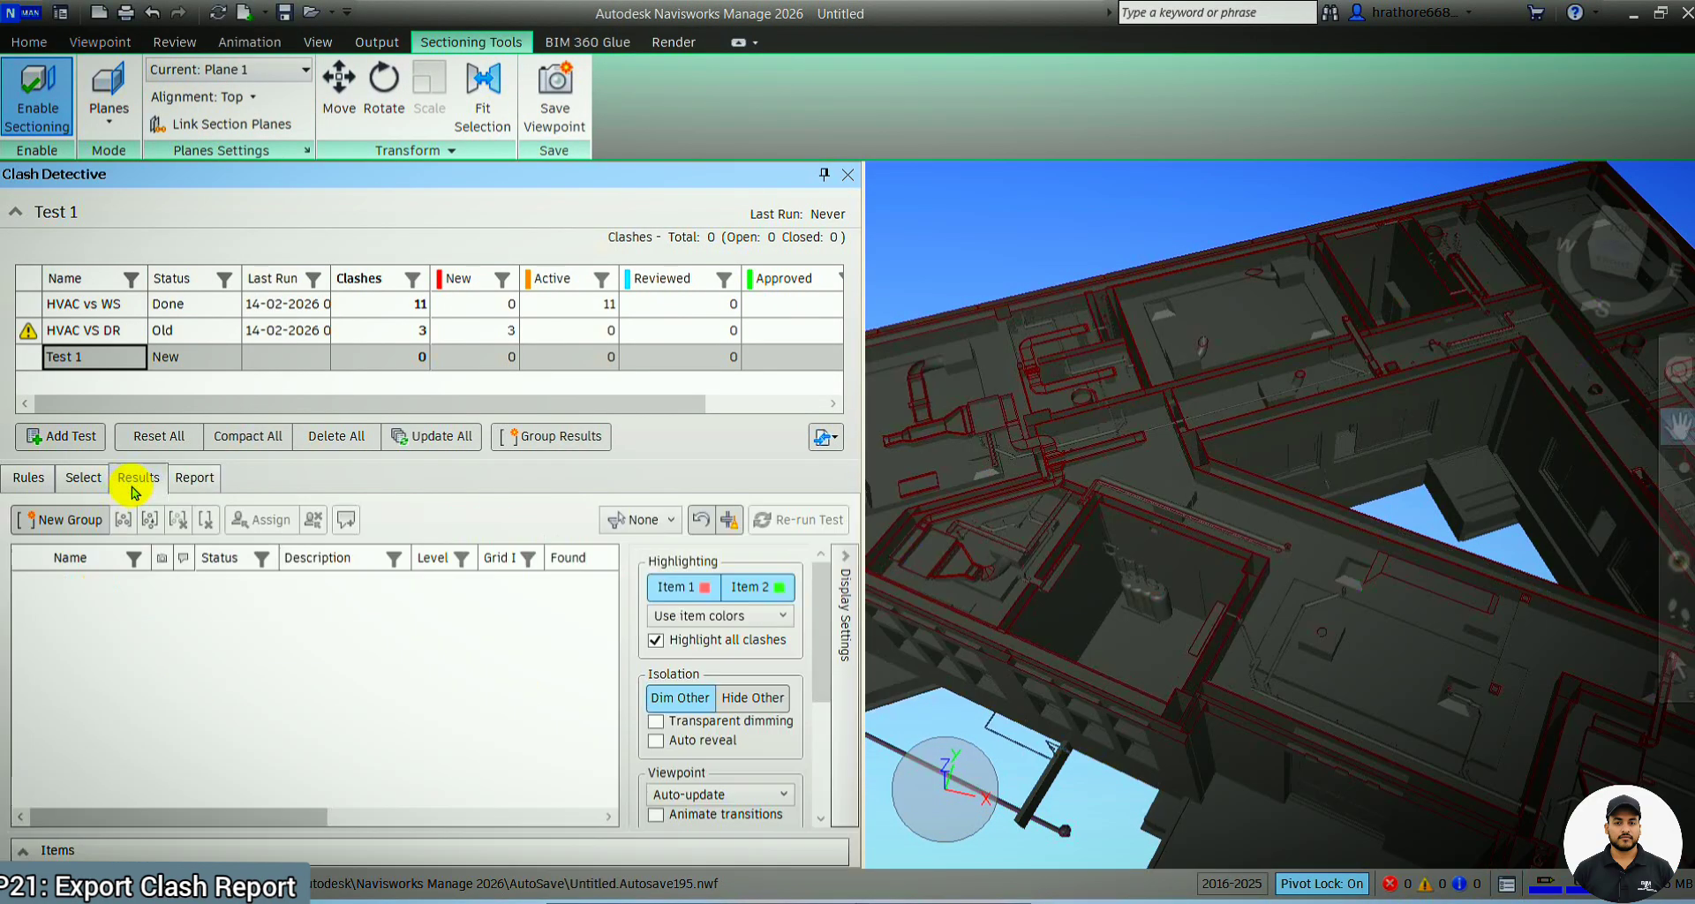
pyautogui.click(122, 314)
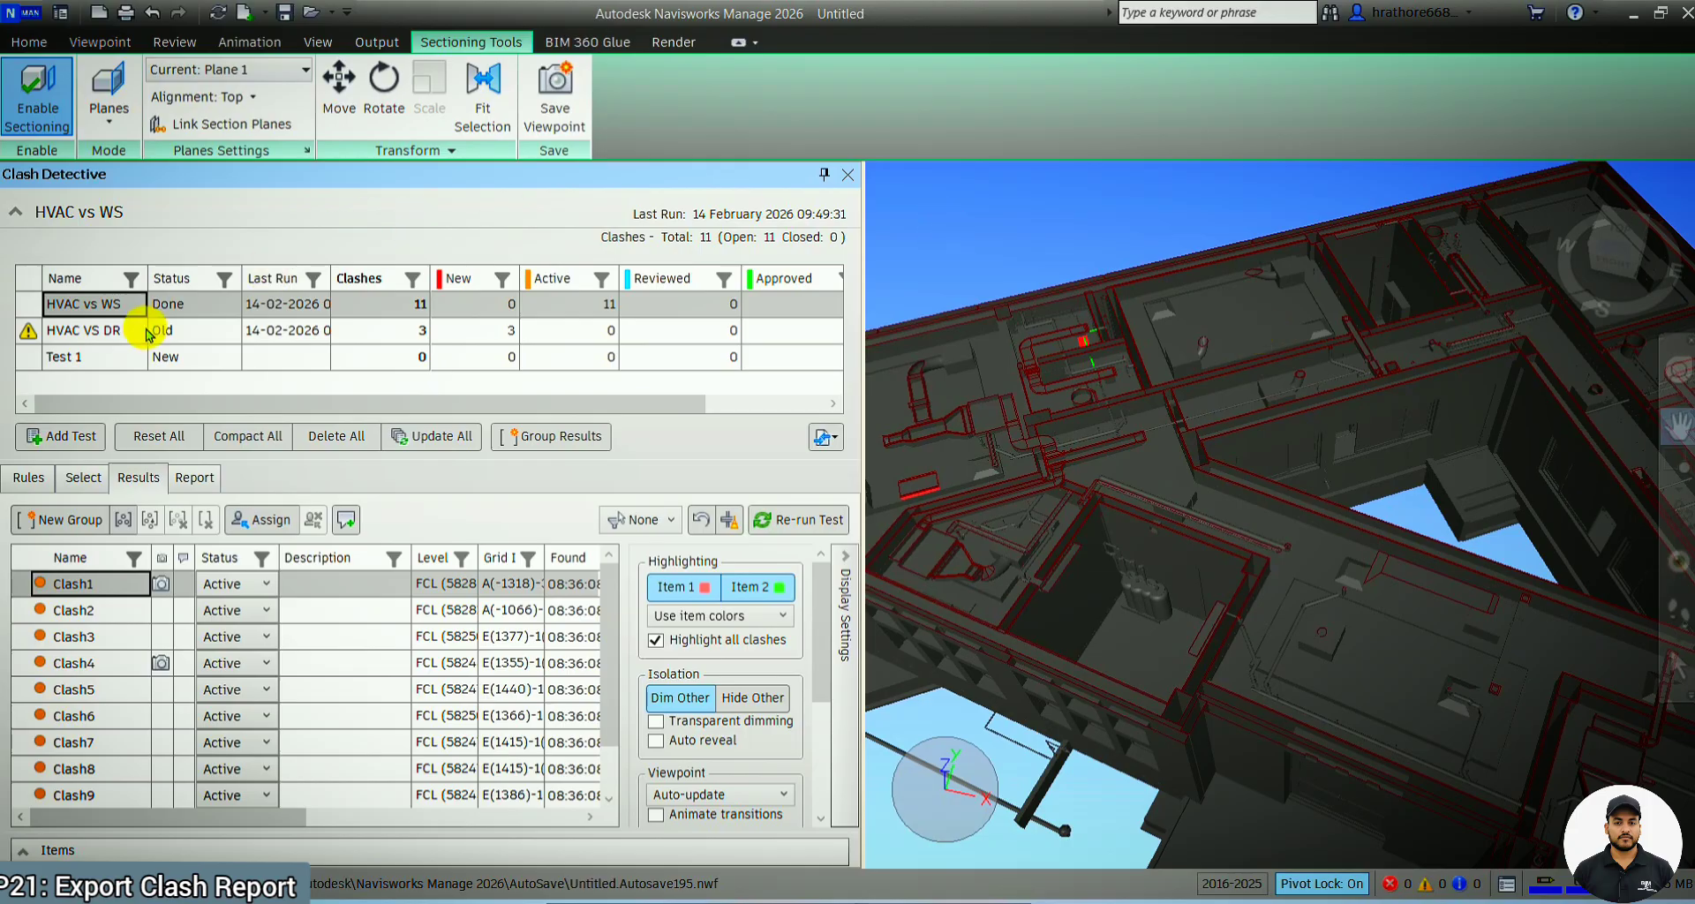
# Set the clash report type to All tests (combined)
pyautogui.click(194, 482)
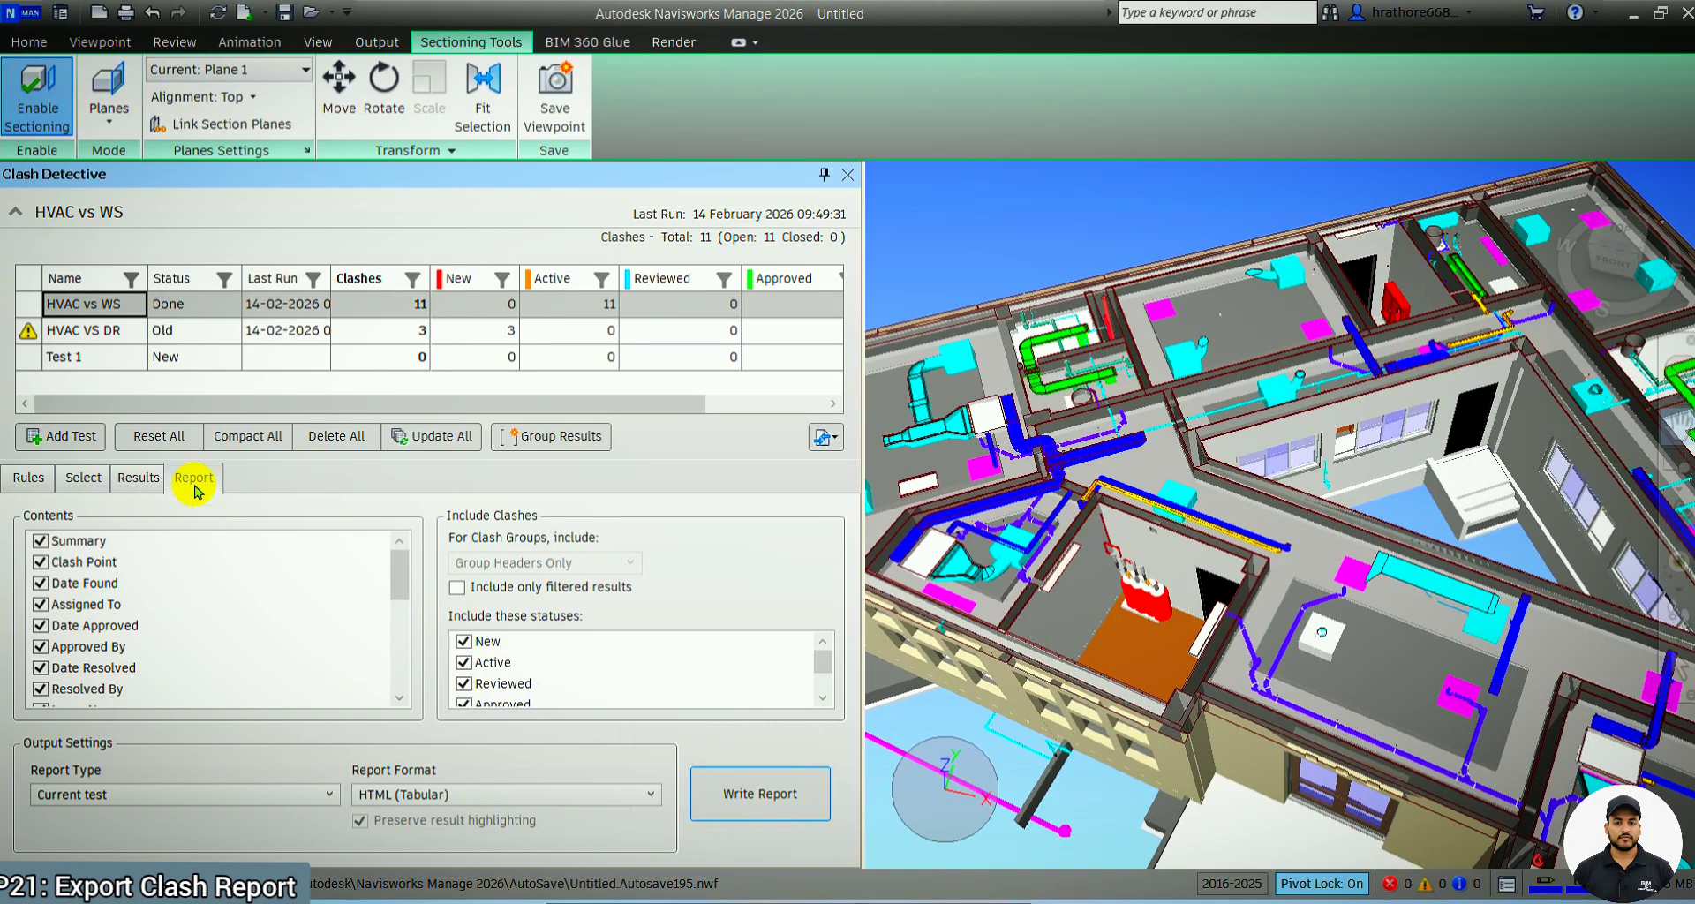
pyautogui.click(174, 799)
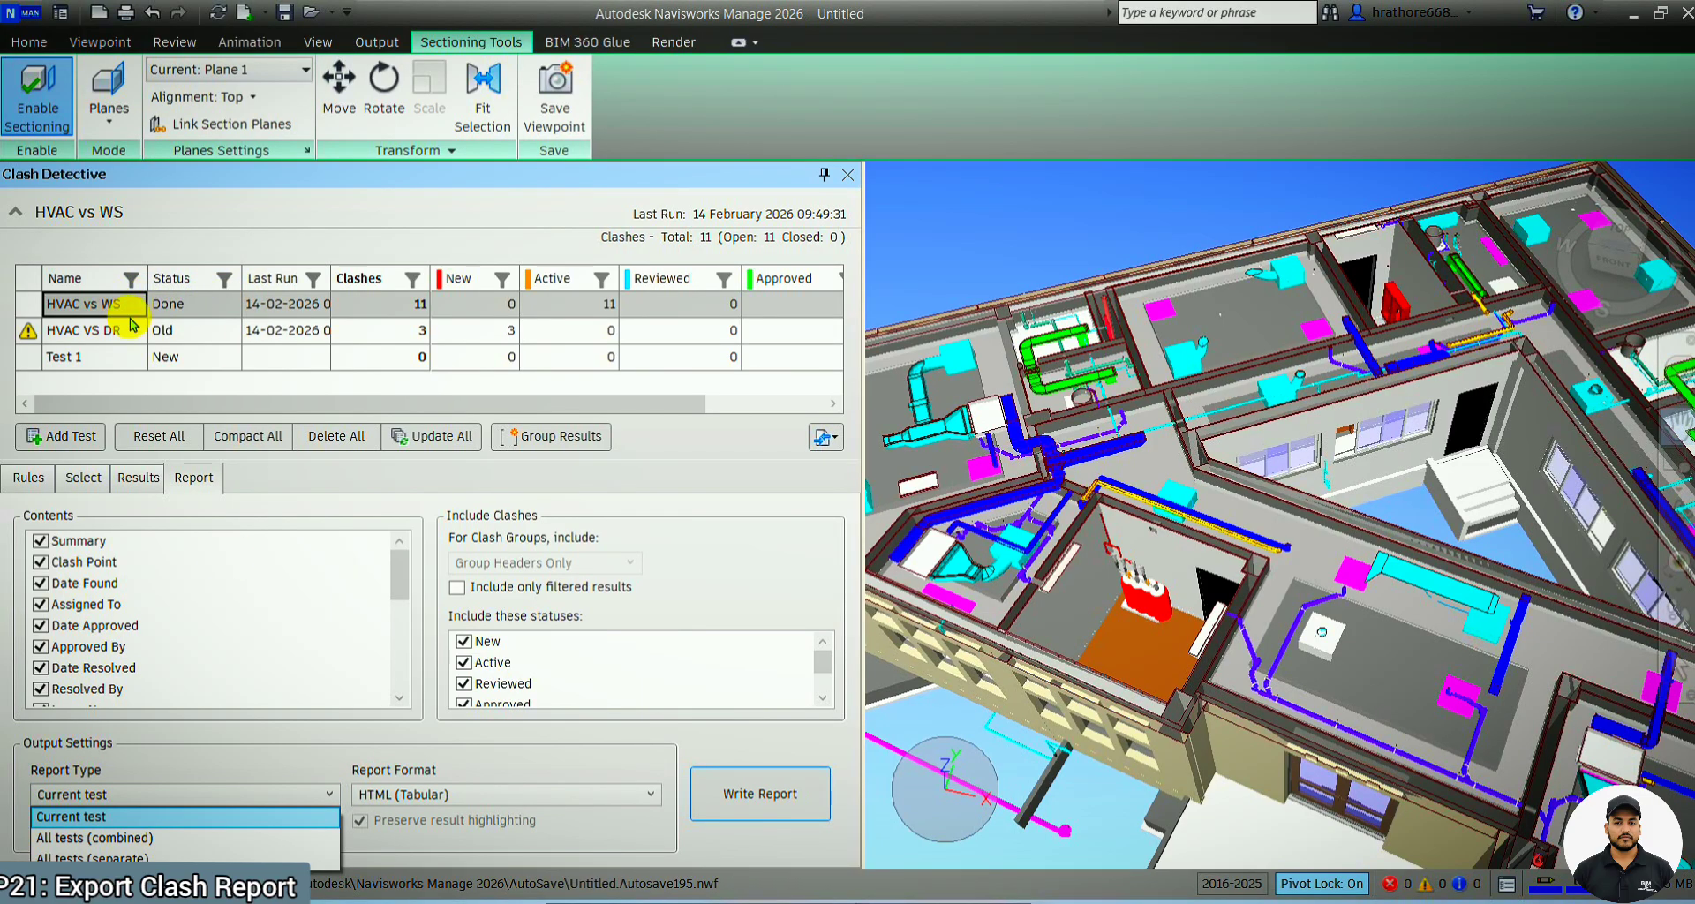
pyautogui.click(186, 840)
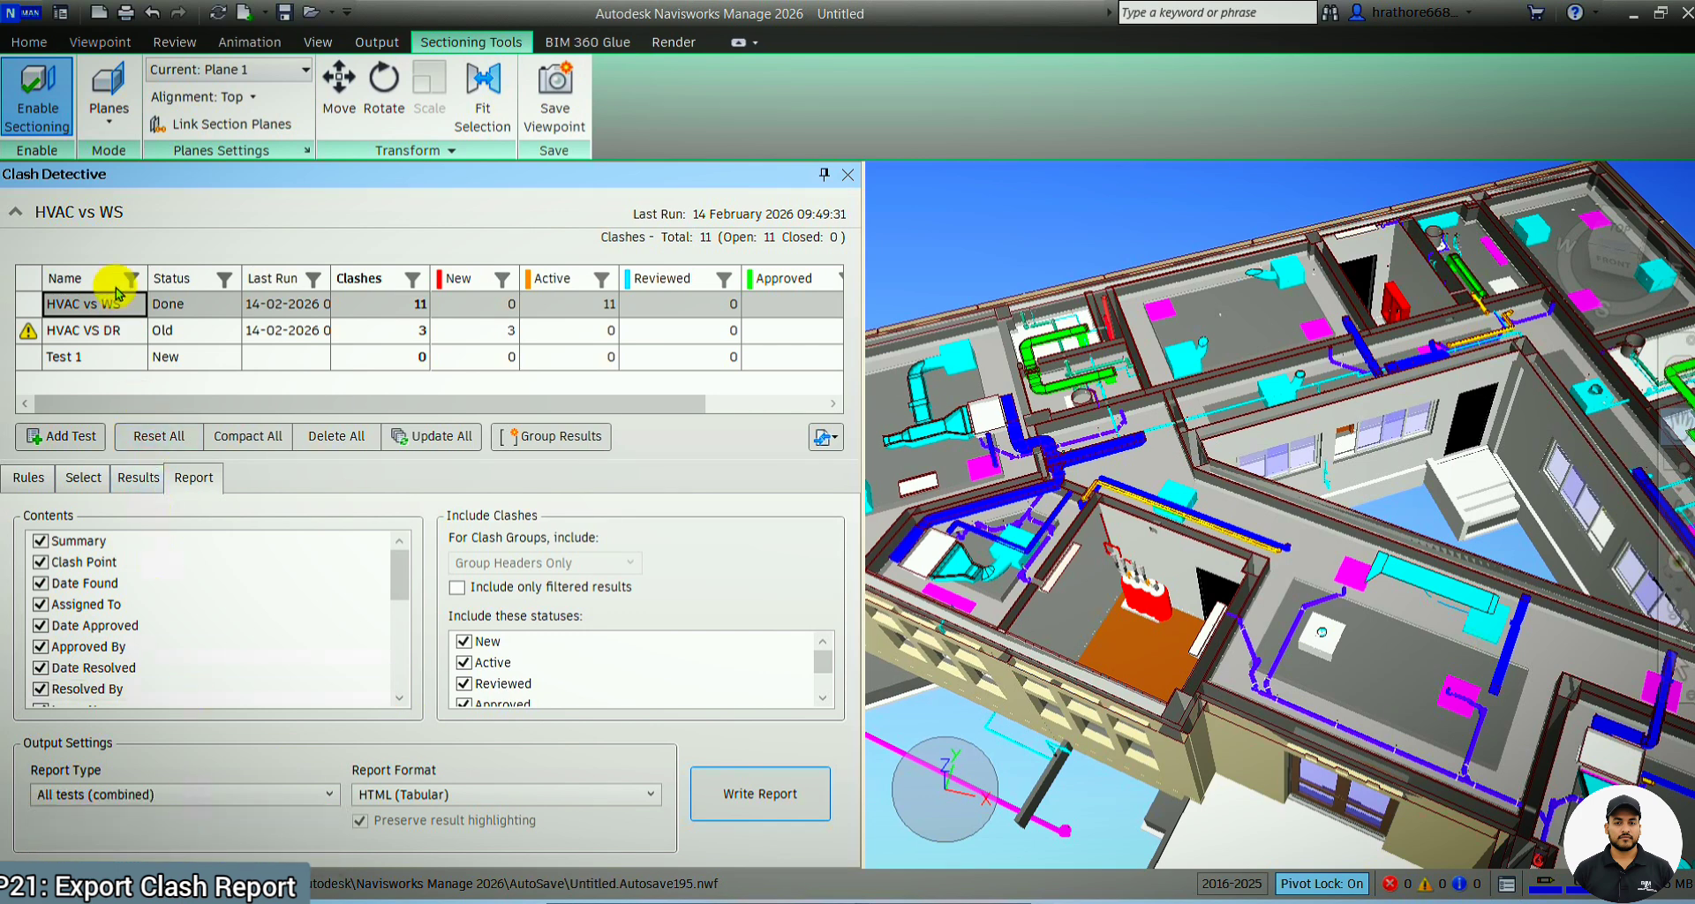
# Delete the unused Test 1 from the clash test list
pyautogui.click(114, 366)
pyautogui.rightClick(114, 367)
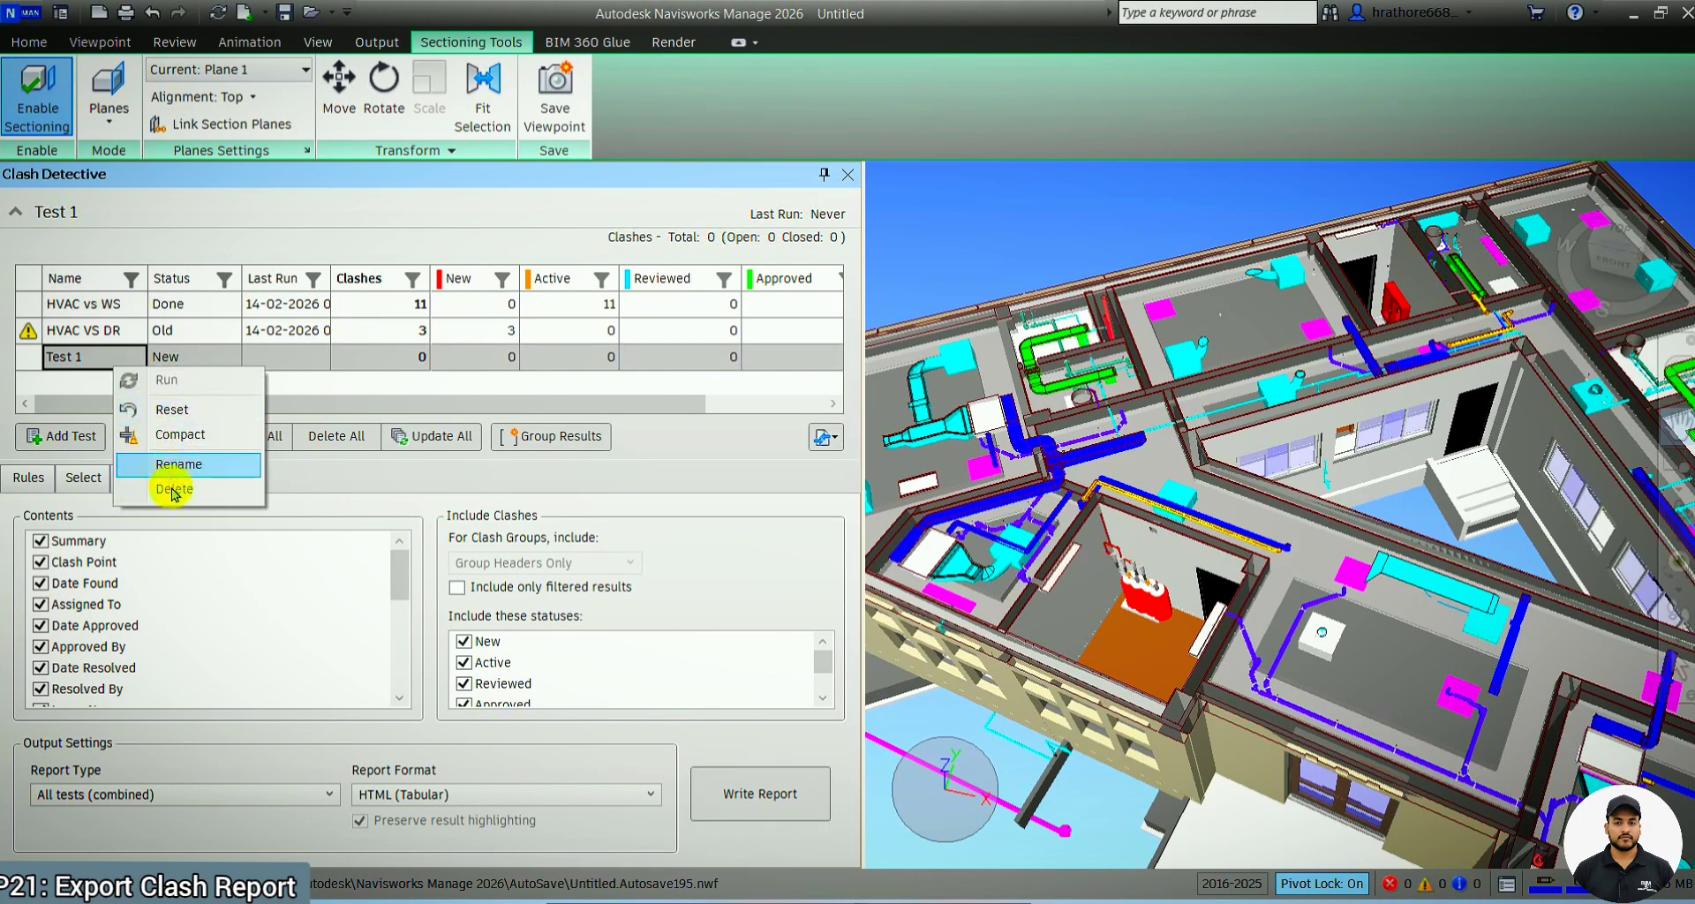
pyautogui.click(174, 489)
pyautogui.click(852, 539)
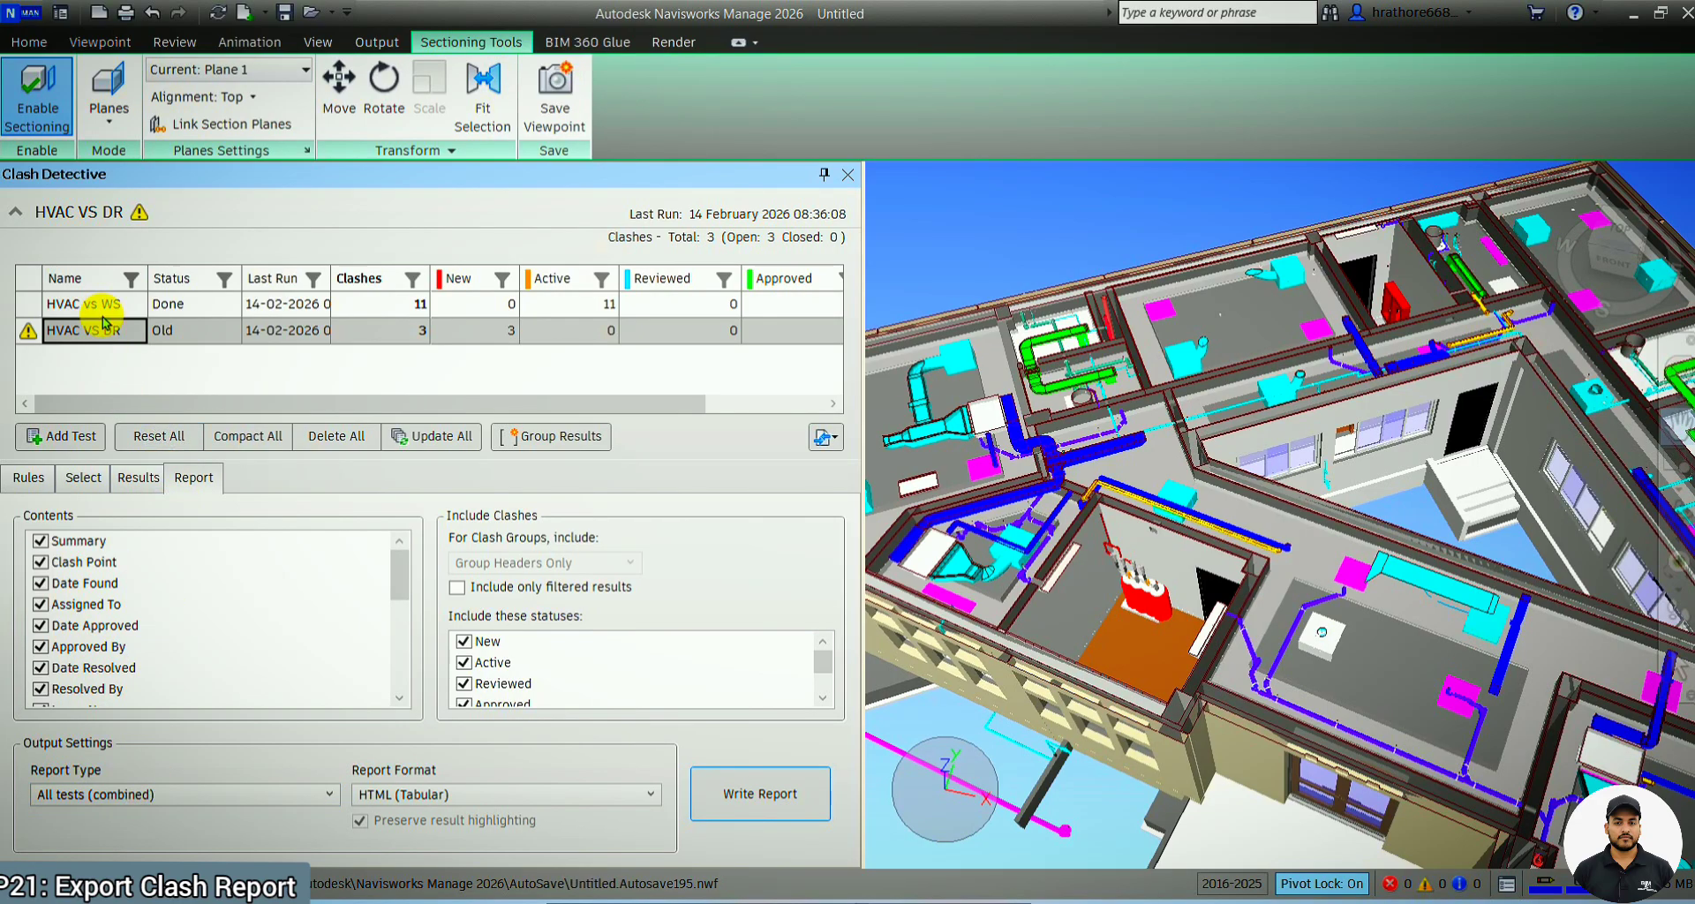
# Set the clash report type to All tests (separate)
pyautogui.click(114, 799)
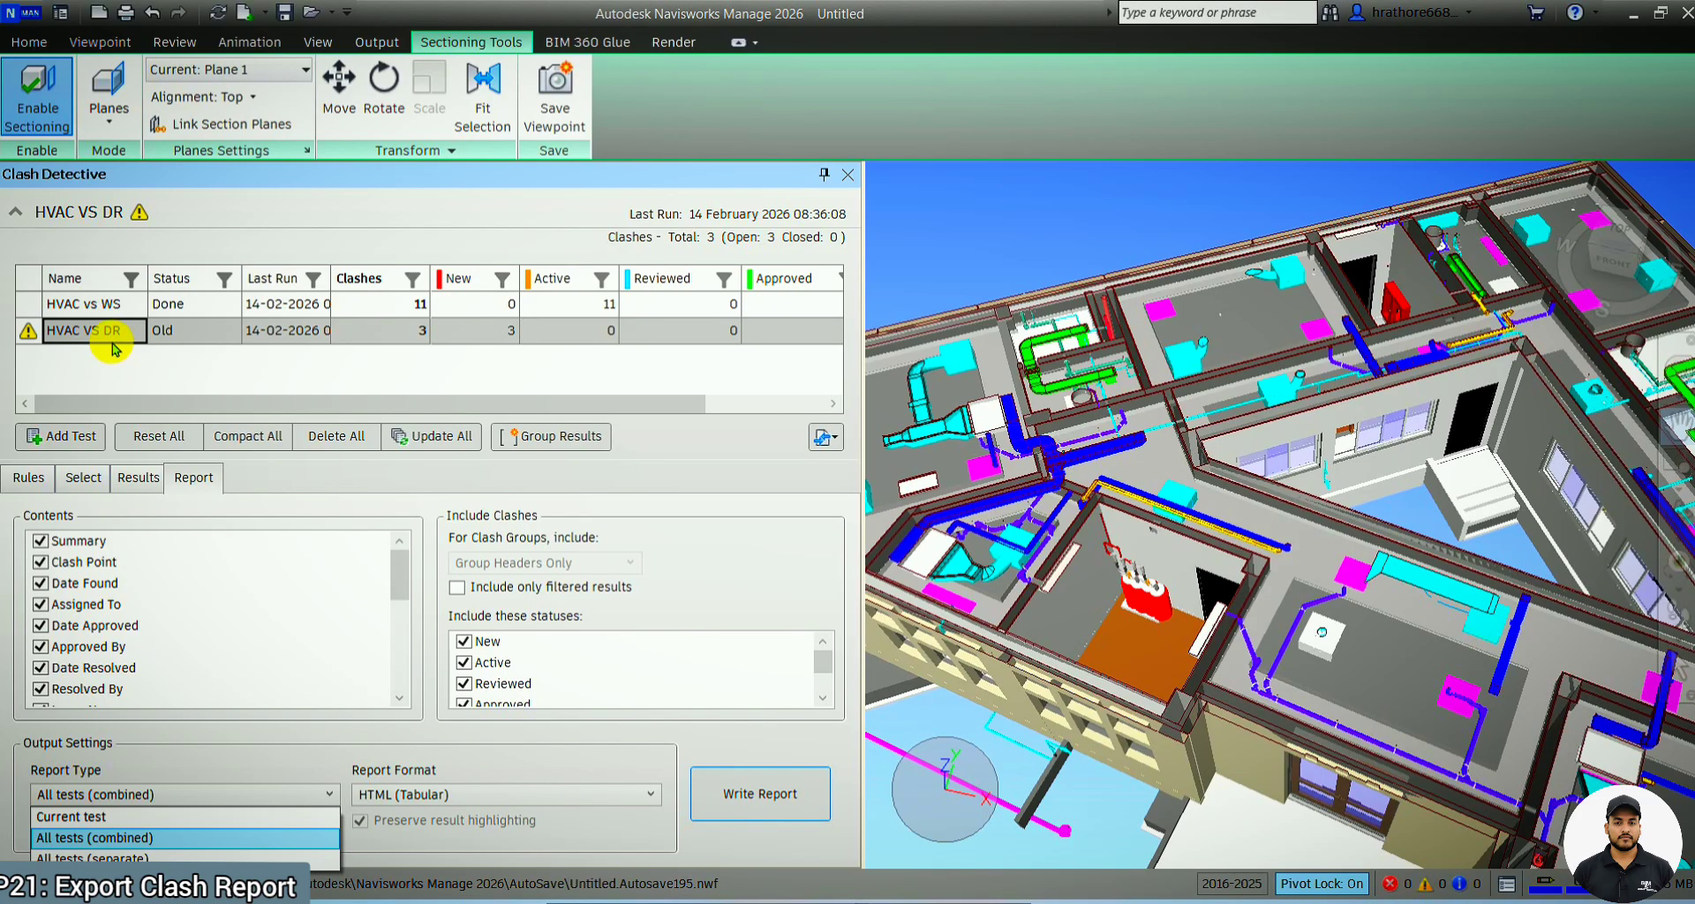
pyautogui.click(174, 854)
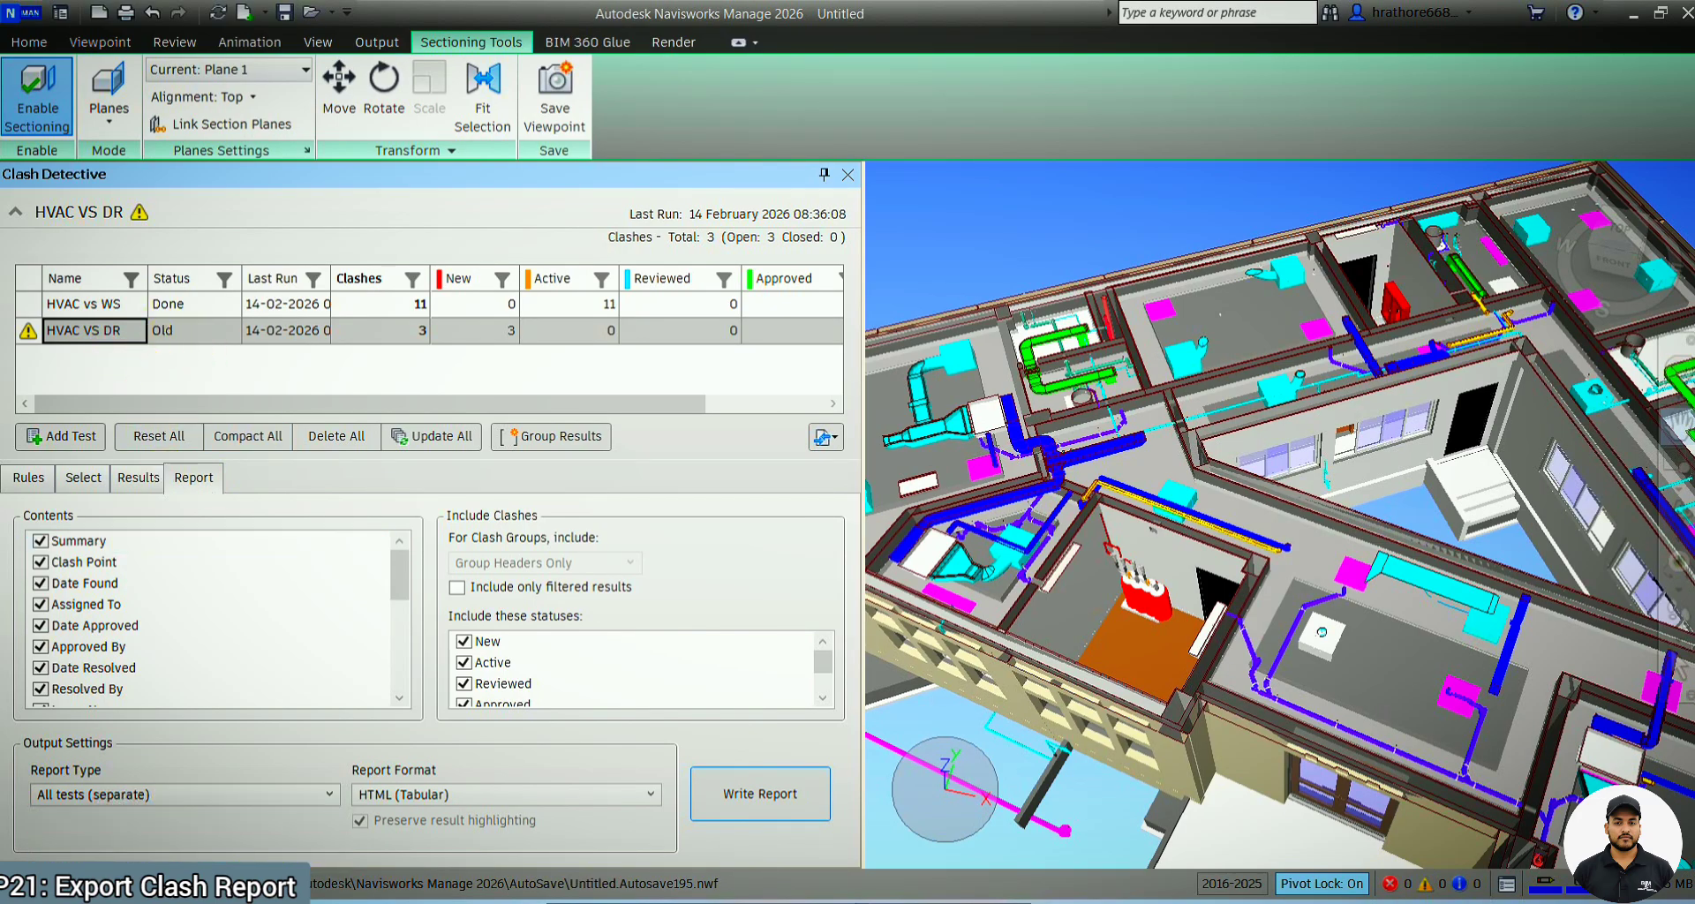
# Set the clash report type back to Current test and select the HVAC vs WS test
pyautogui.click(291, 785)
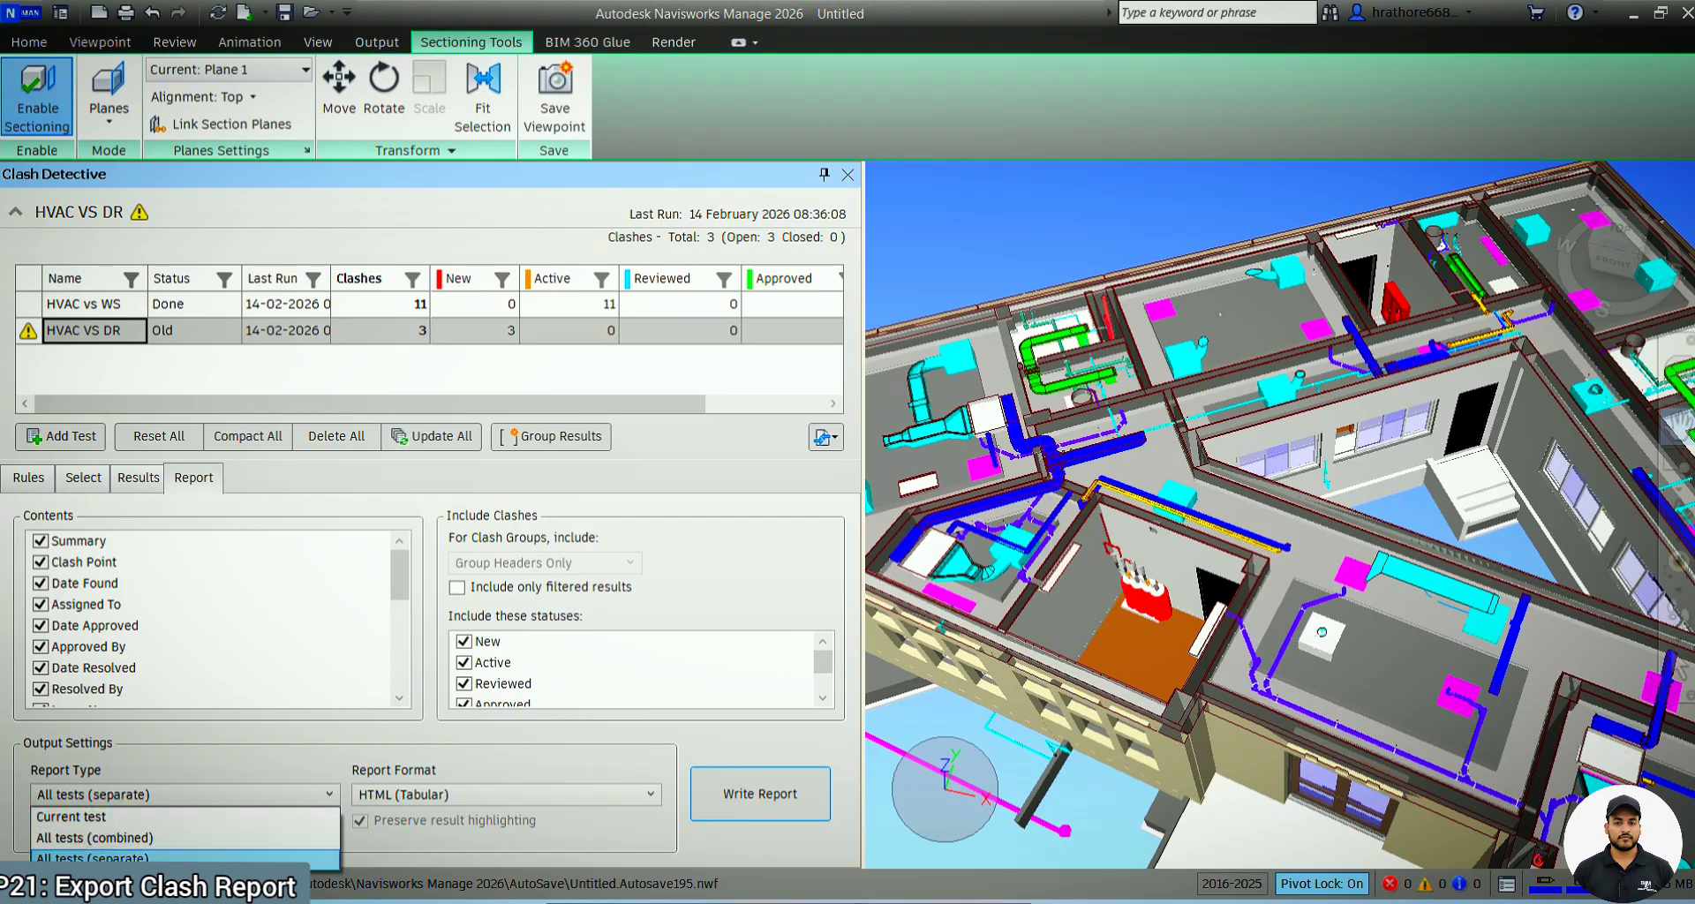
pyautogui.click(134, 819)
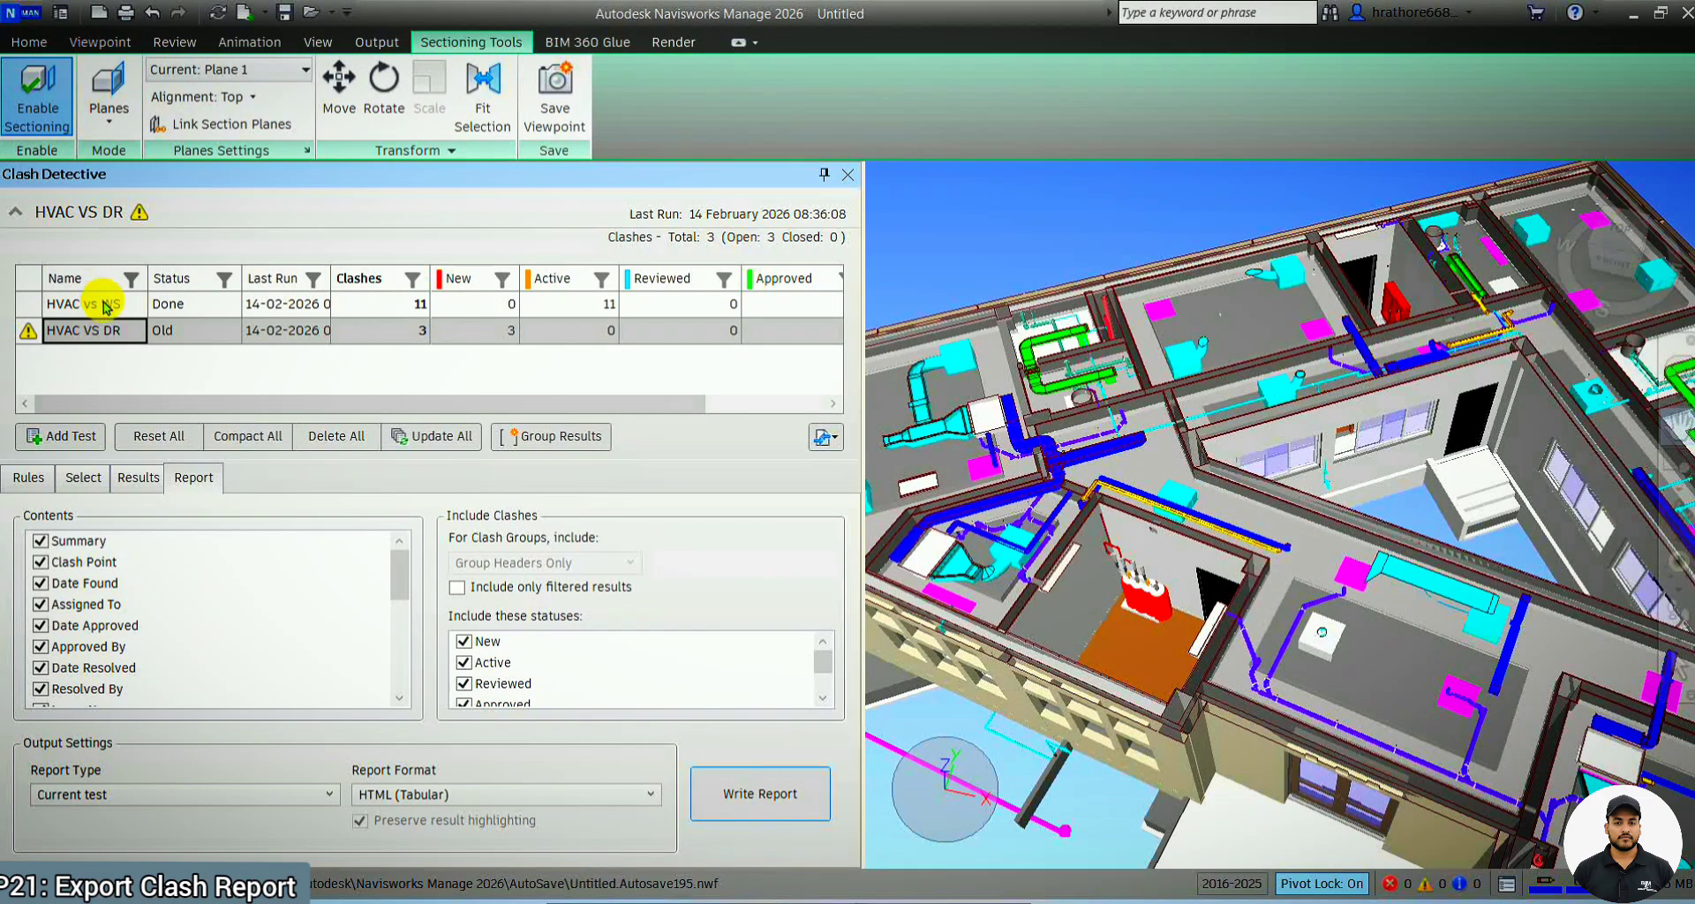
pyautogui.click(93, 303)
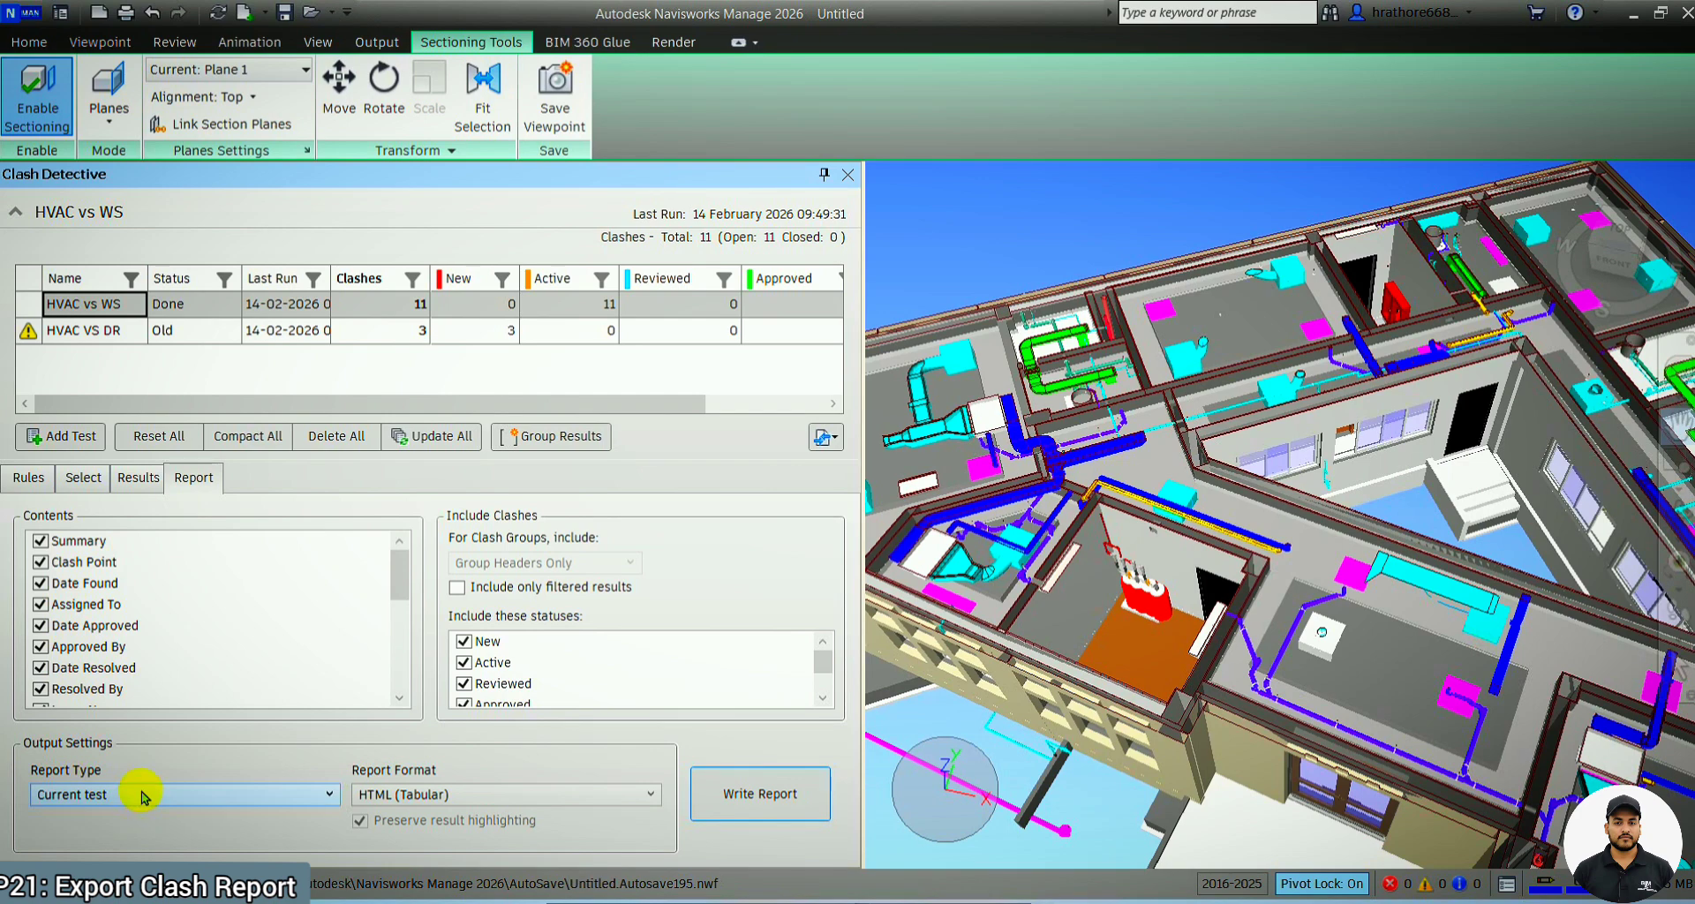
# Review the fields available for the report contents, from Summary down to Grid Location
pyautogui.scroll(-5, 113, 618)
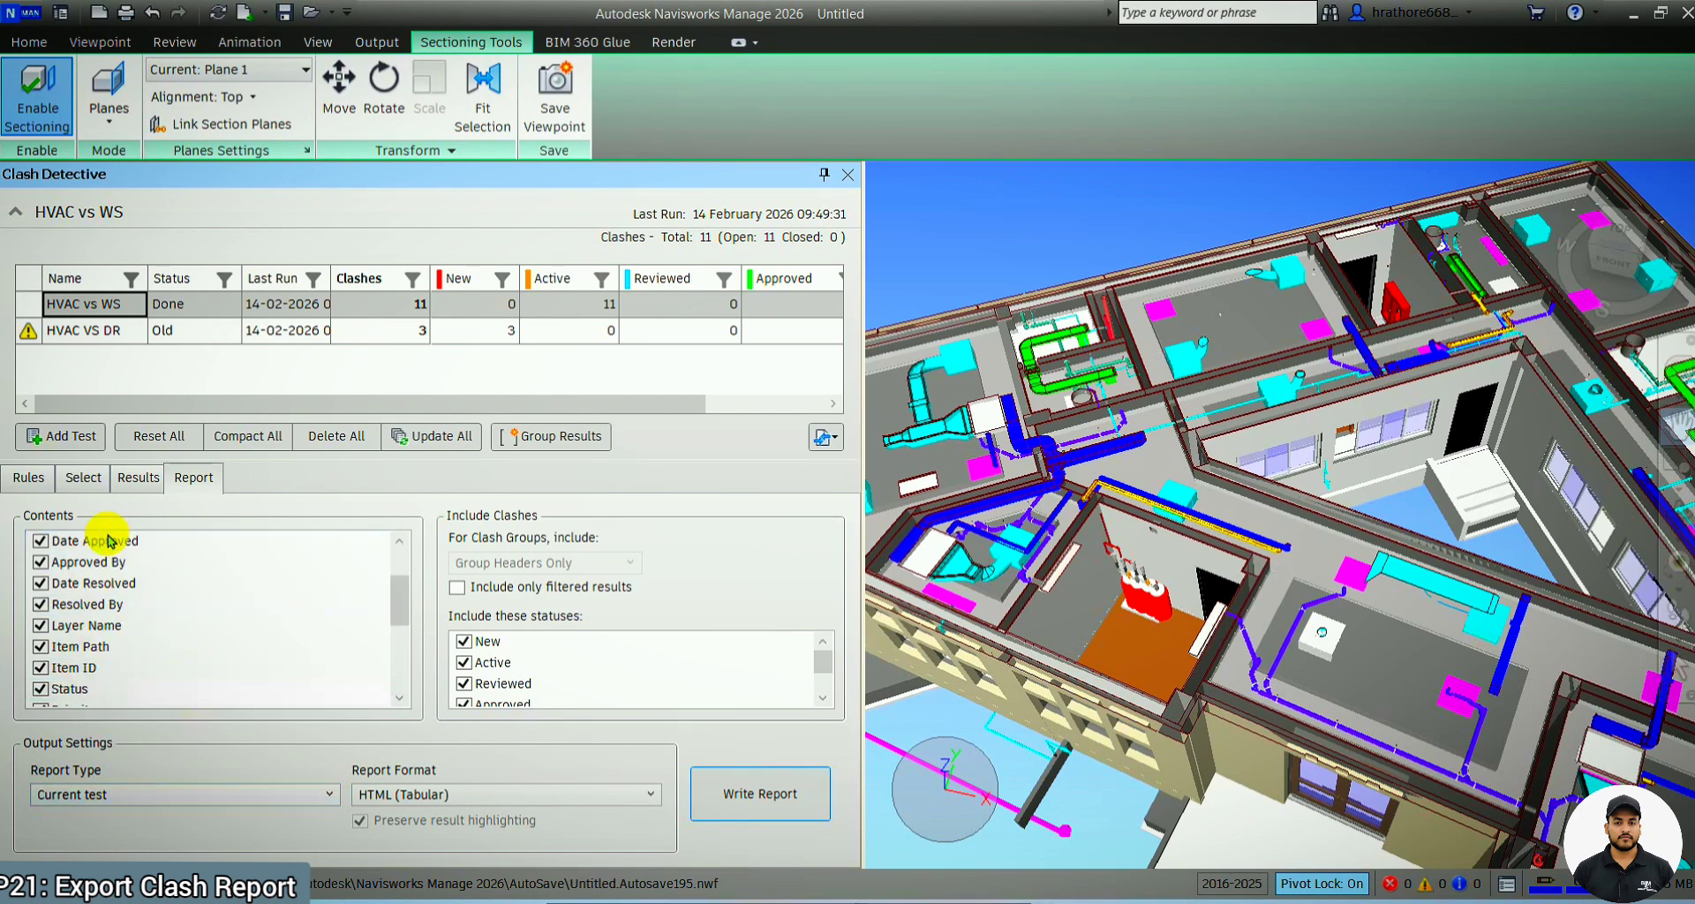
pyautogui.scroll(5, 113, 664)
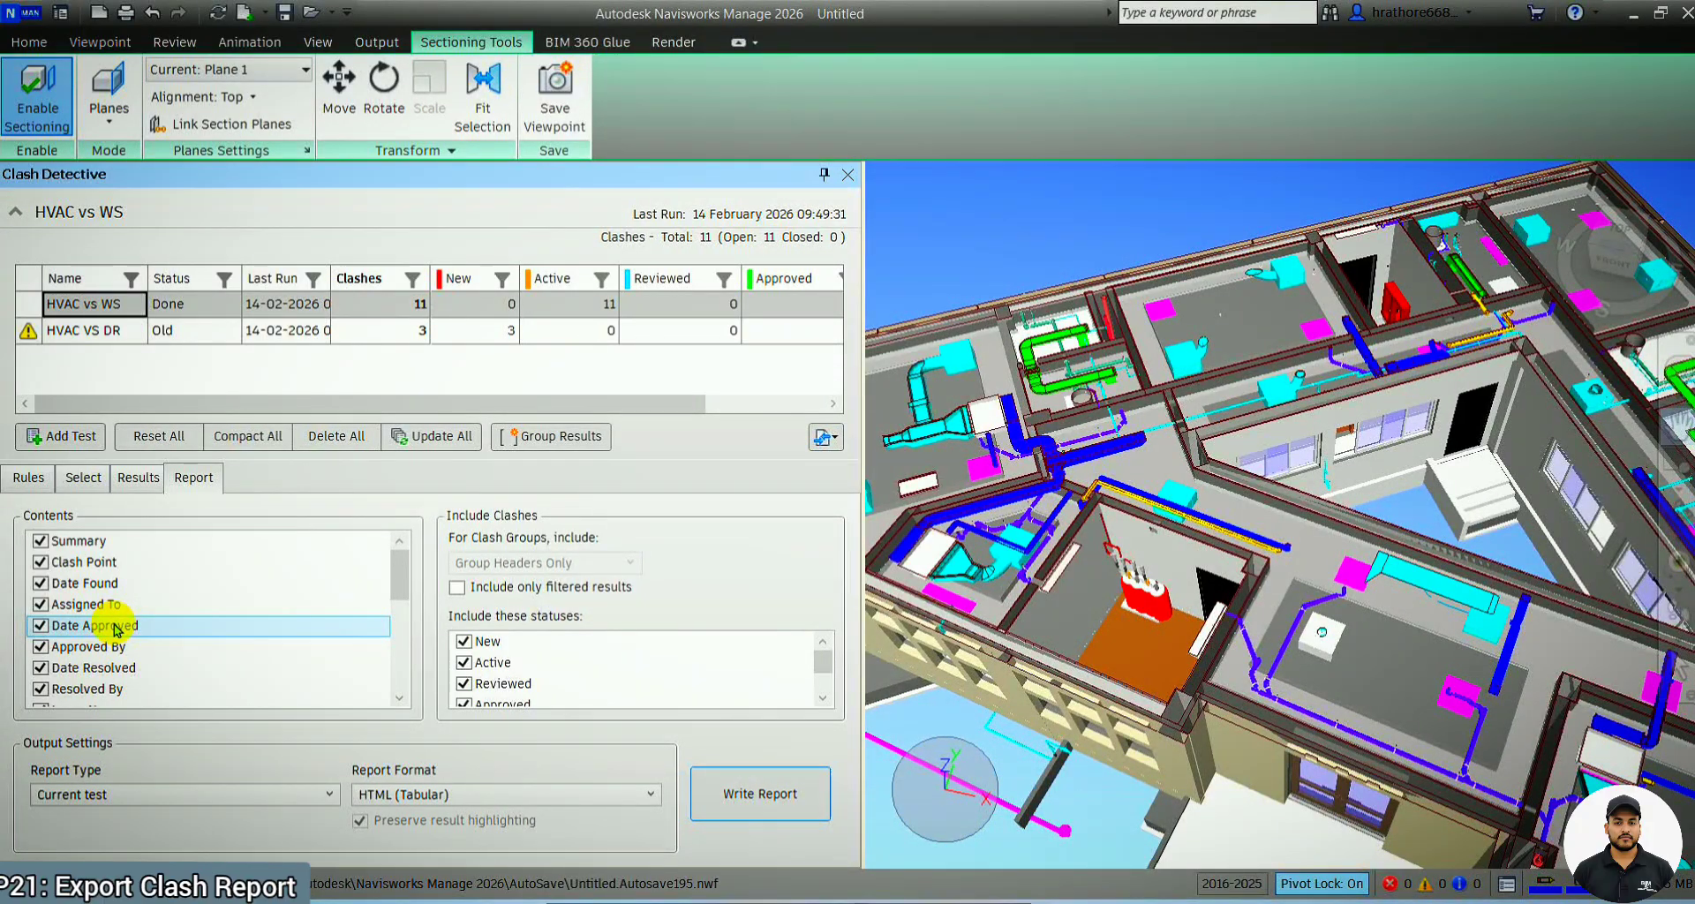
pyautogui.scroll(-2, 113, 625)
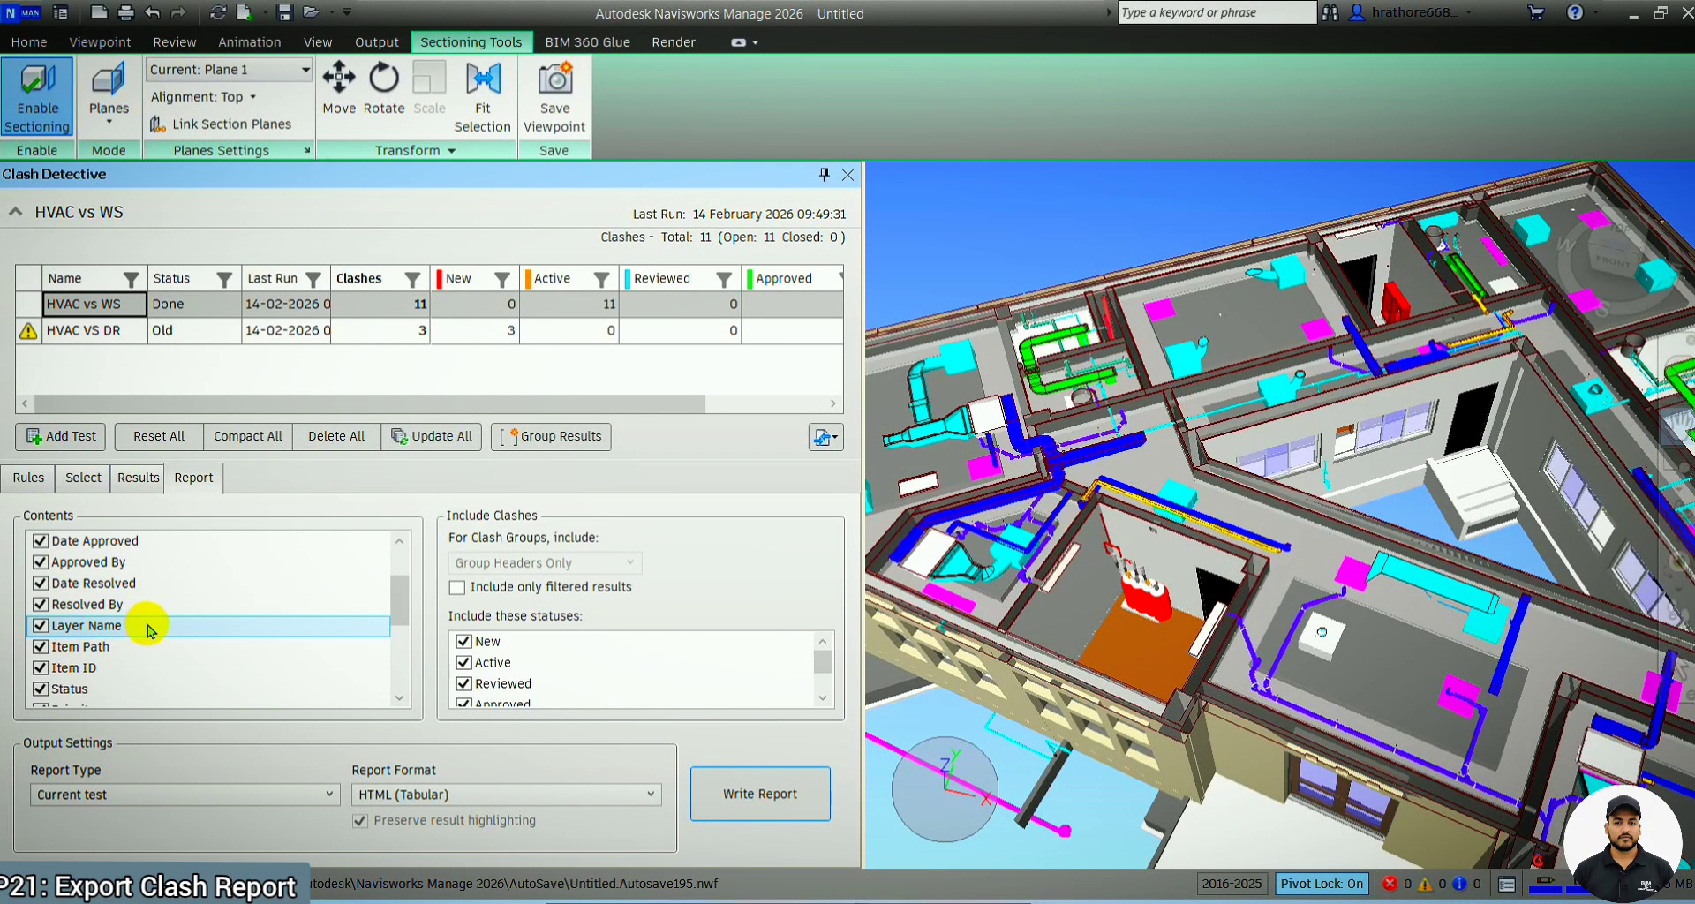
pyautogui.scroll(-4, 141, 626)
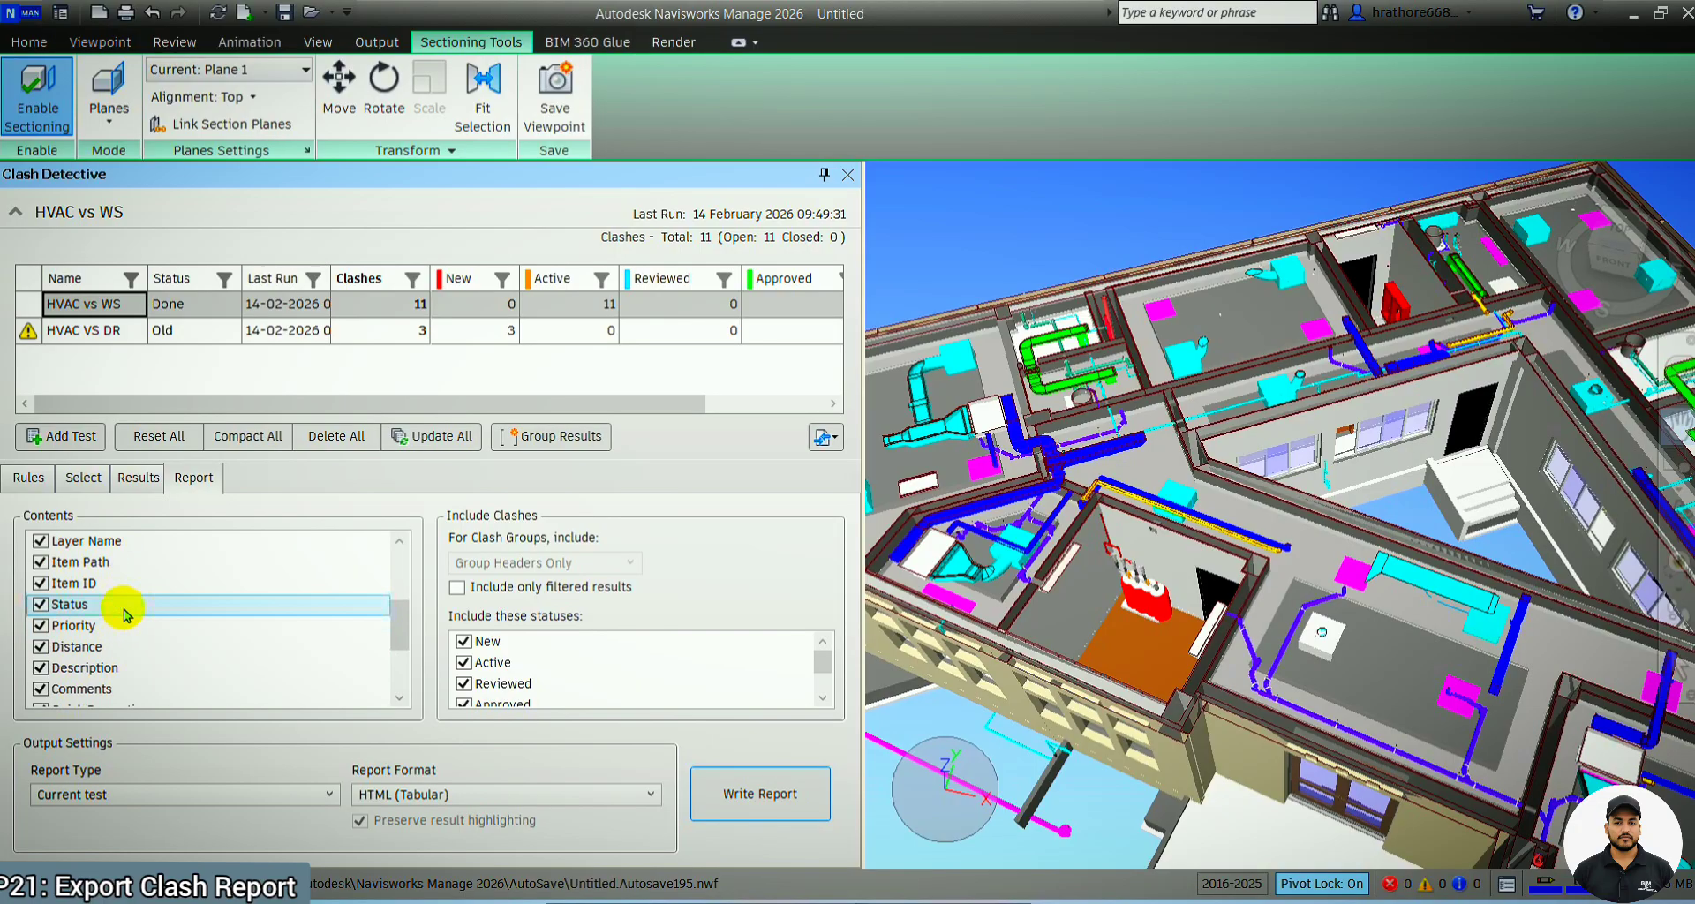
pyautogui.scroll(-1, 124, 614)
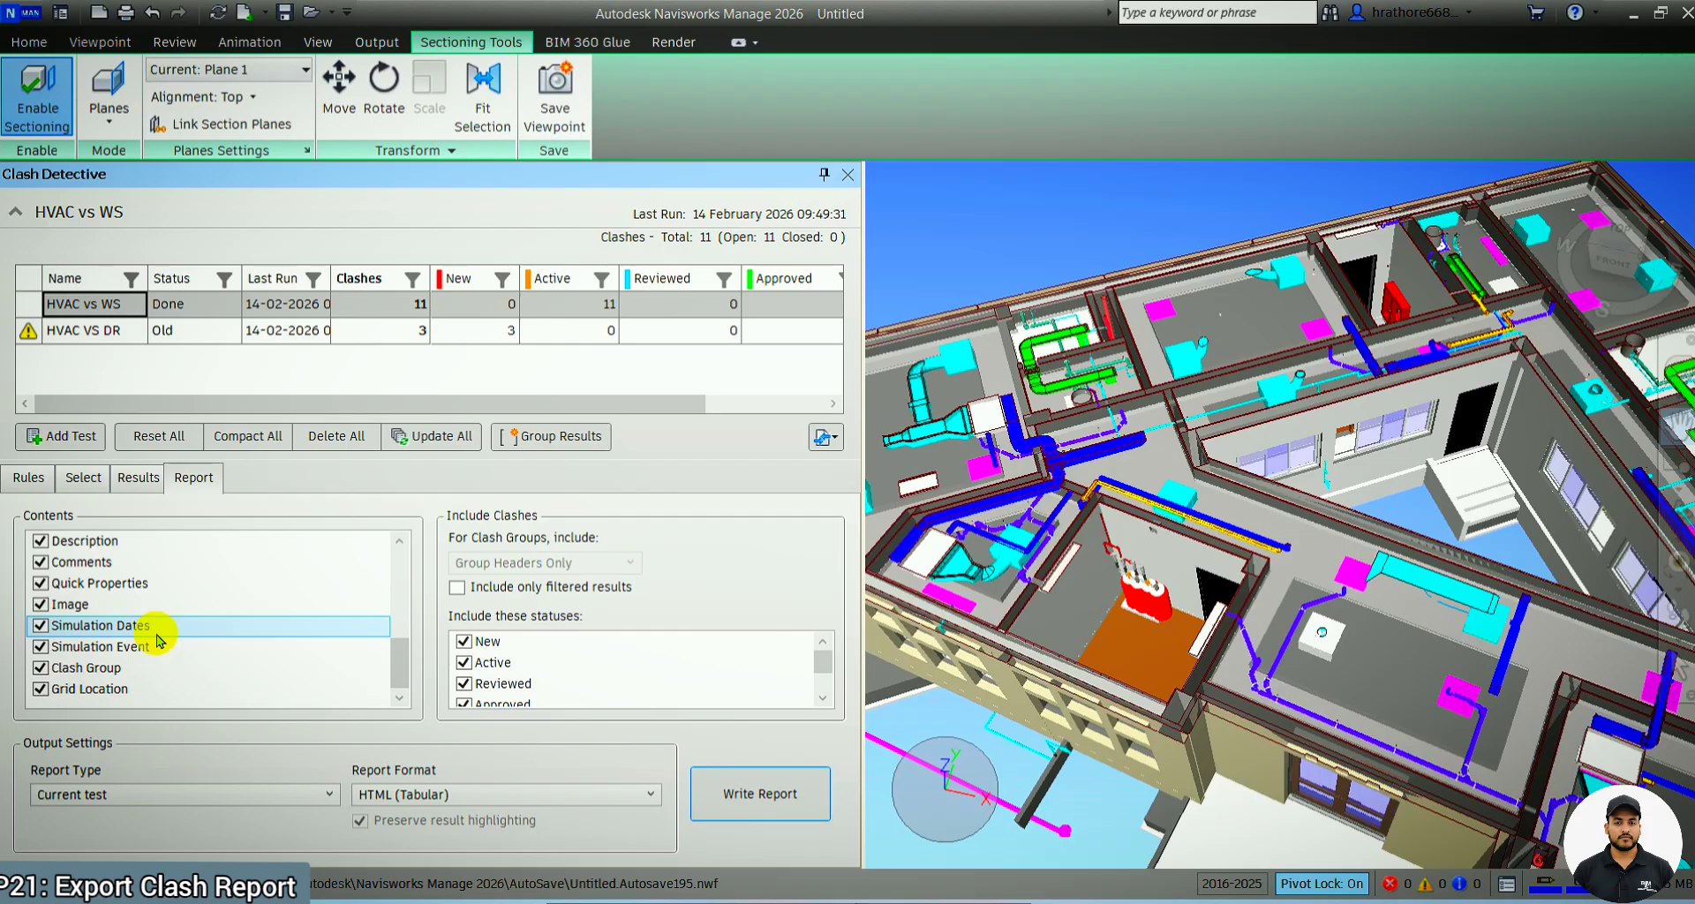
pyautogui.scroll(3, 158, 640)
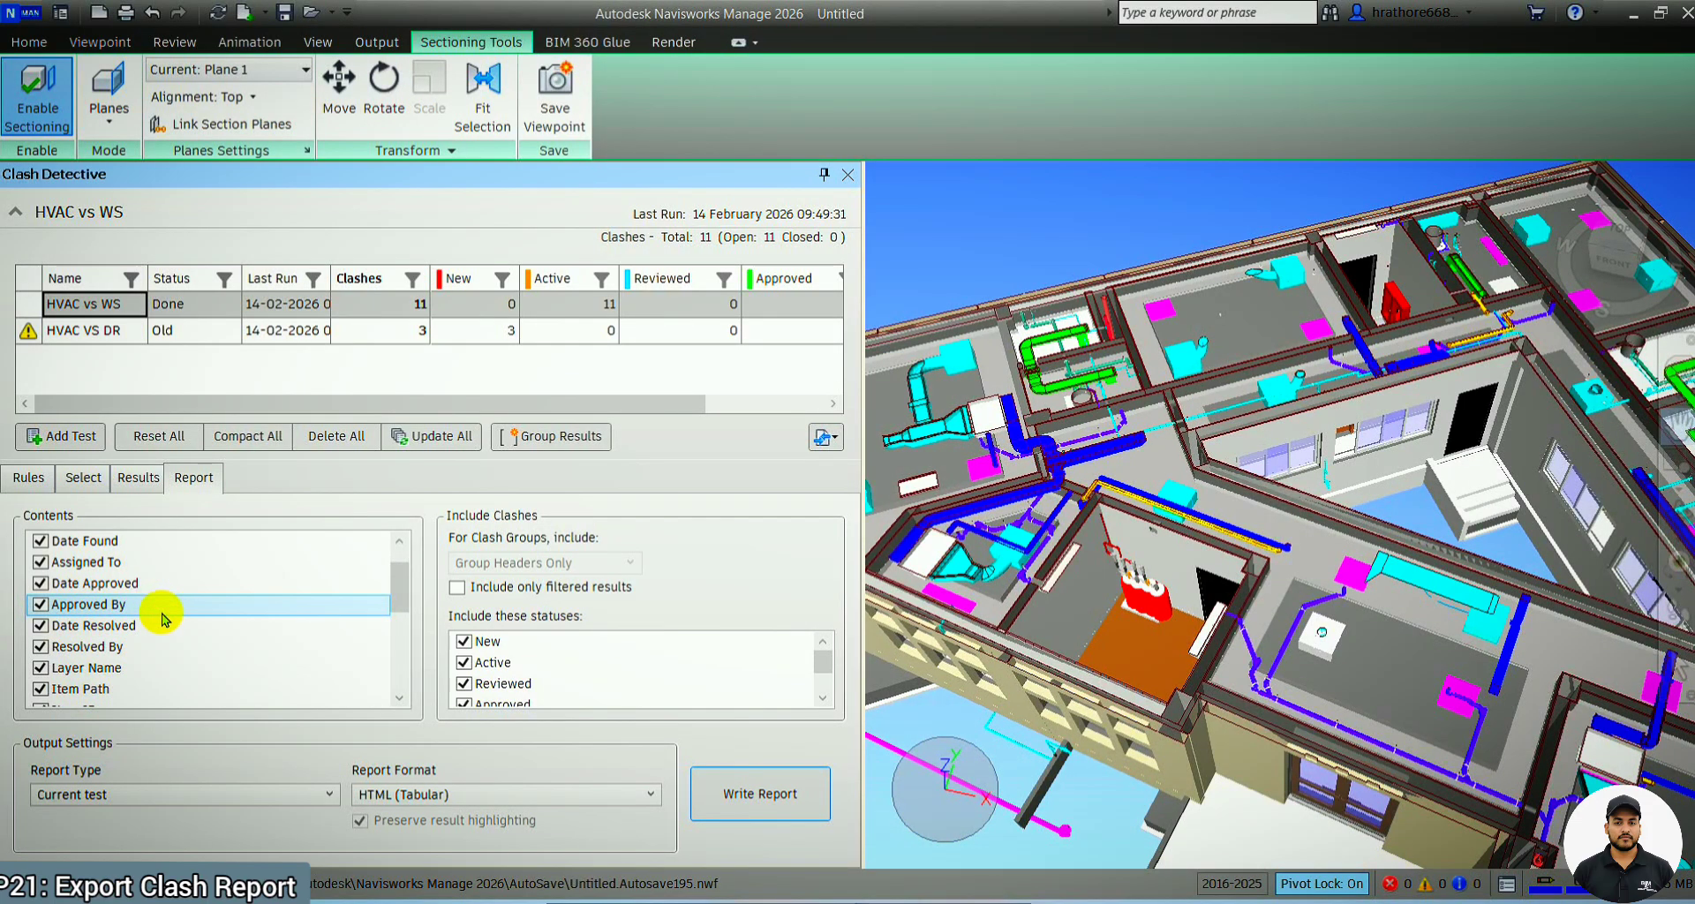
pyautogui.scroll(3, 162, 618)
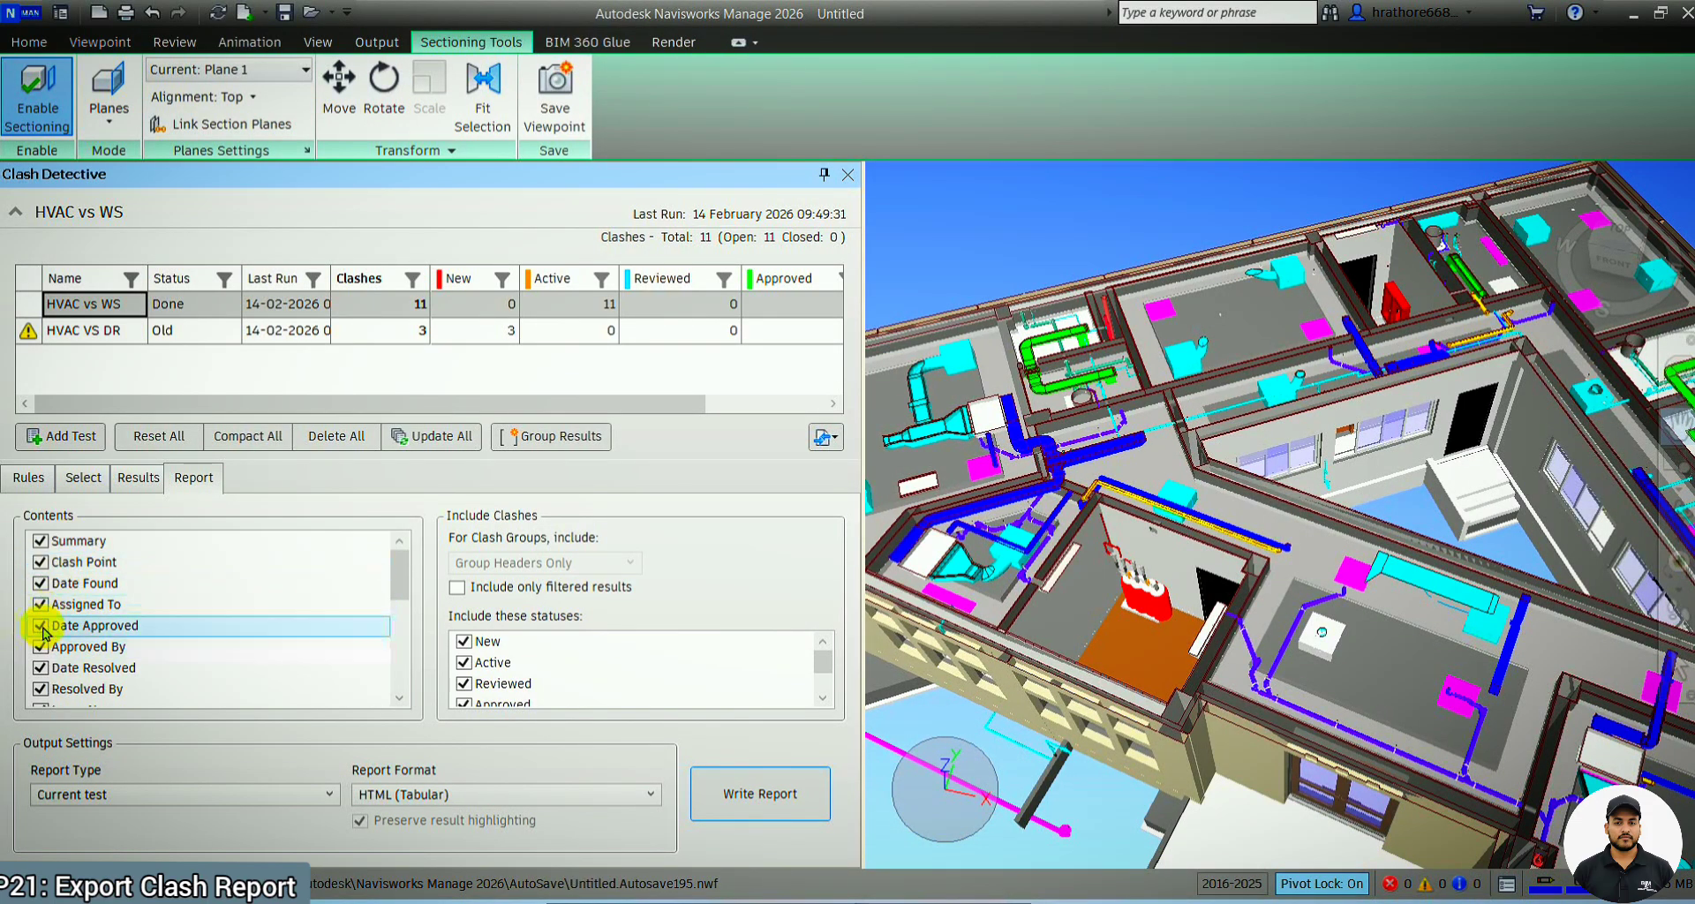
# View the individual clash results of the HVAC vs WS test, and return to the report settings
pyautogui.click(134, 478)
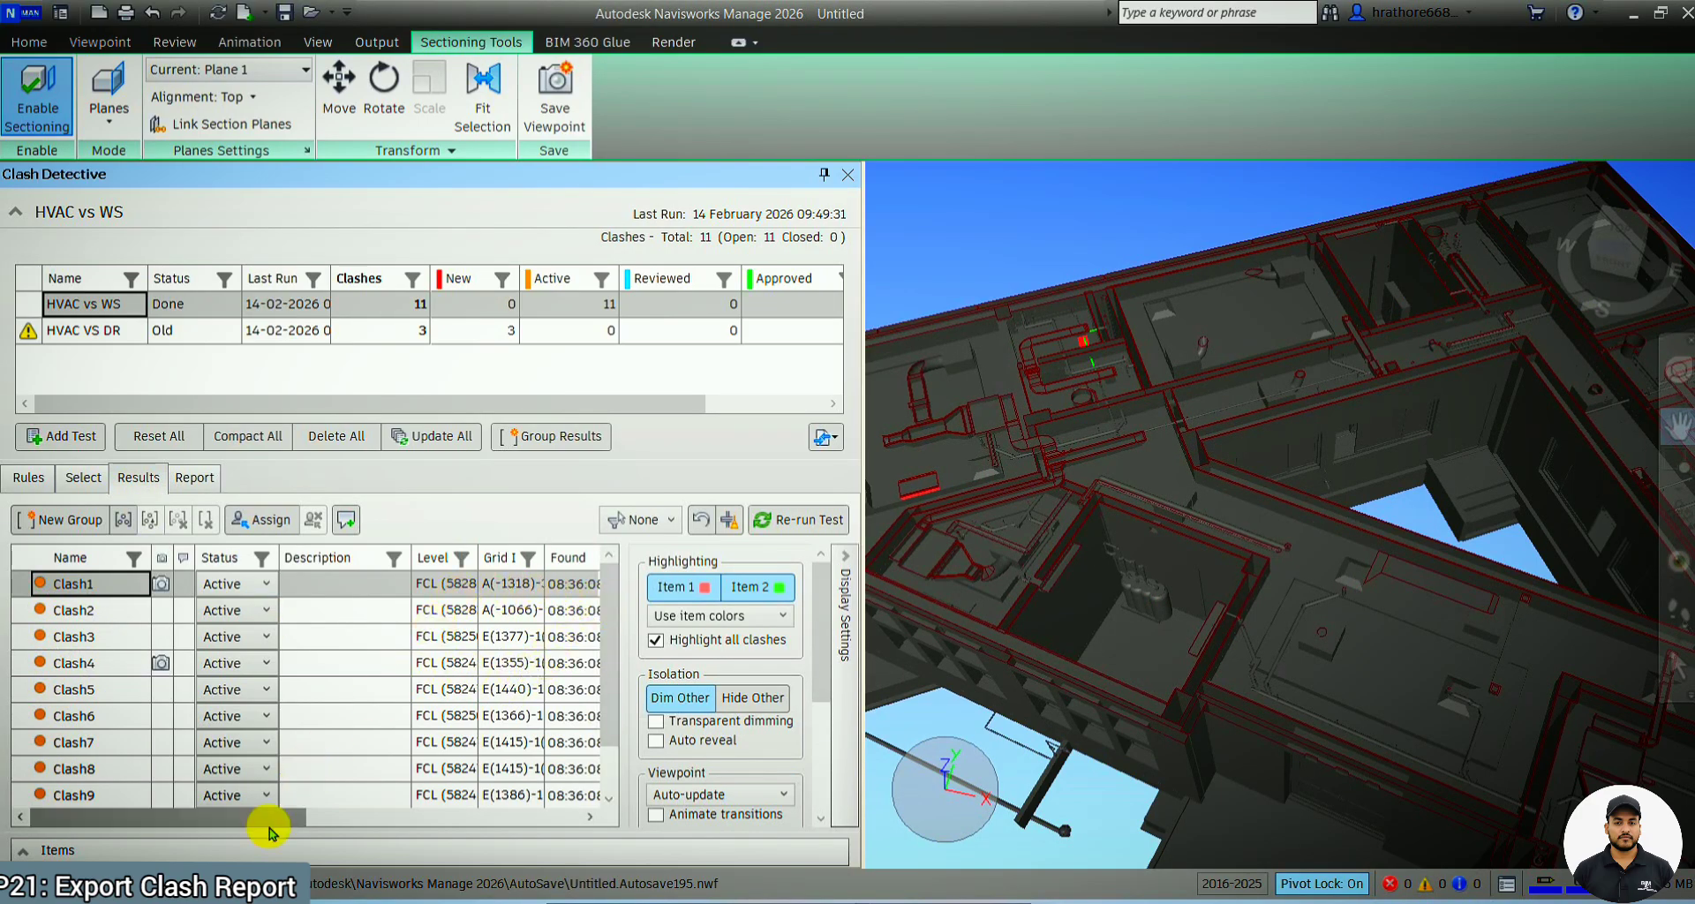
pyautogui.moveTo(291, 817); pyautogui.dragTo(75, 813)
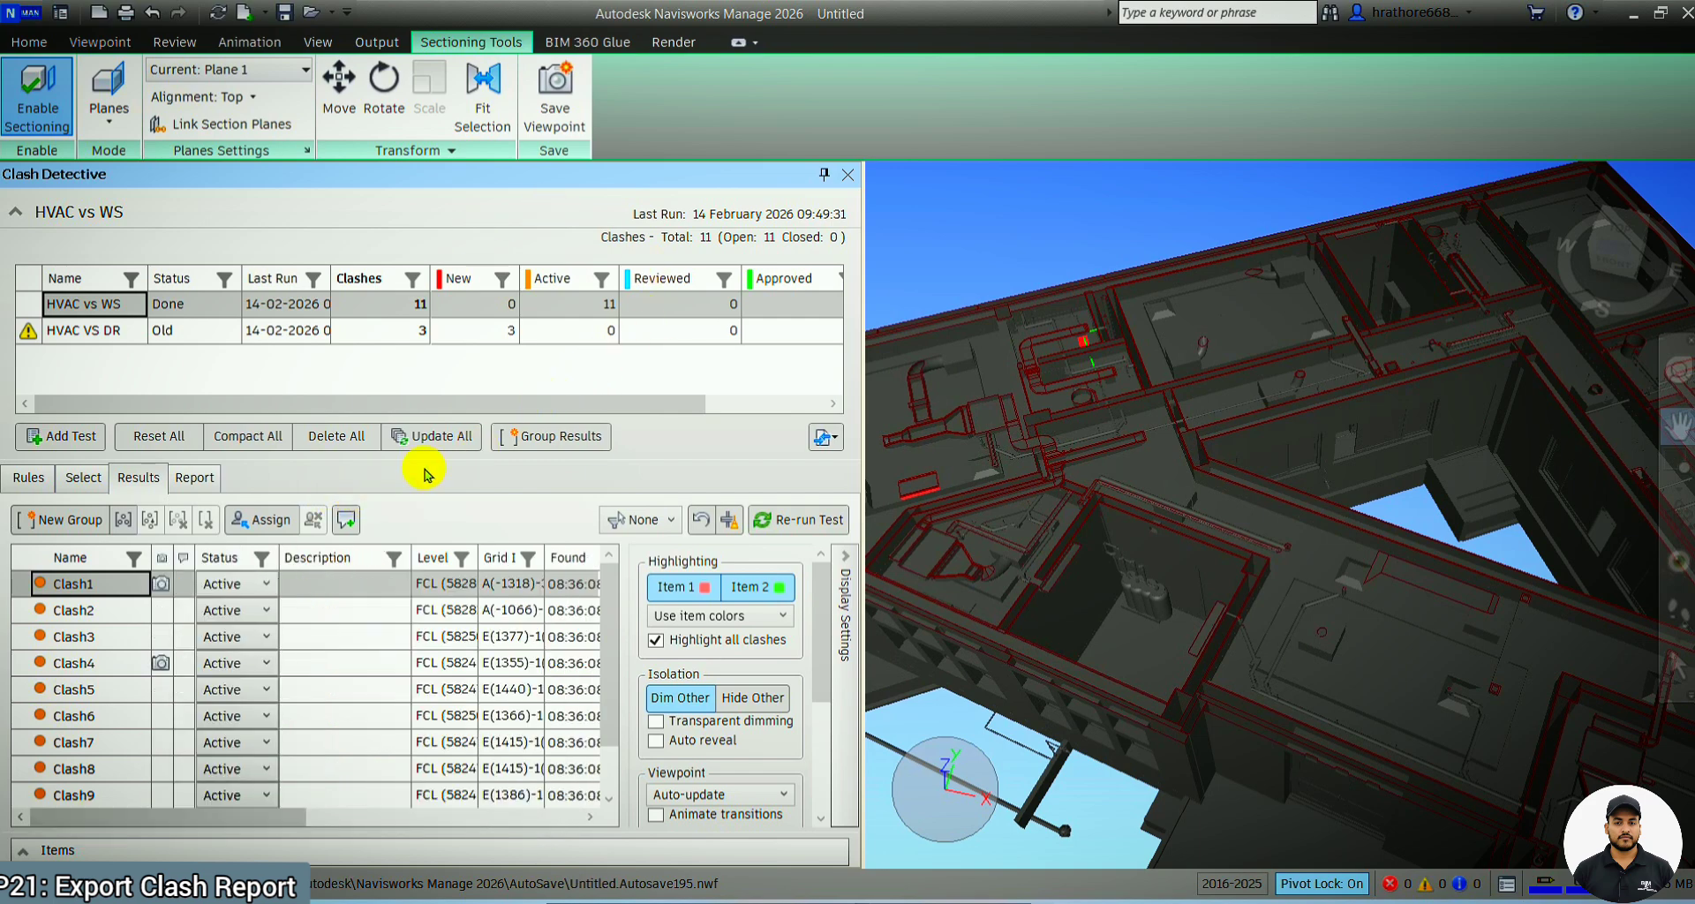
pyautogui.click(210, 482)
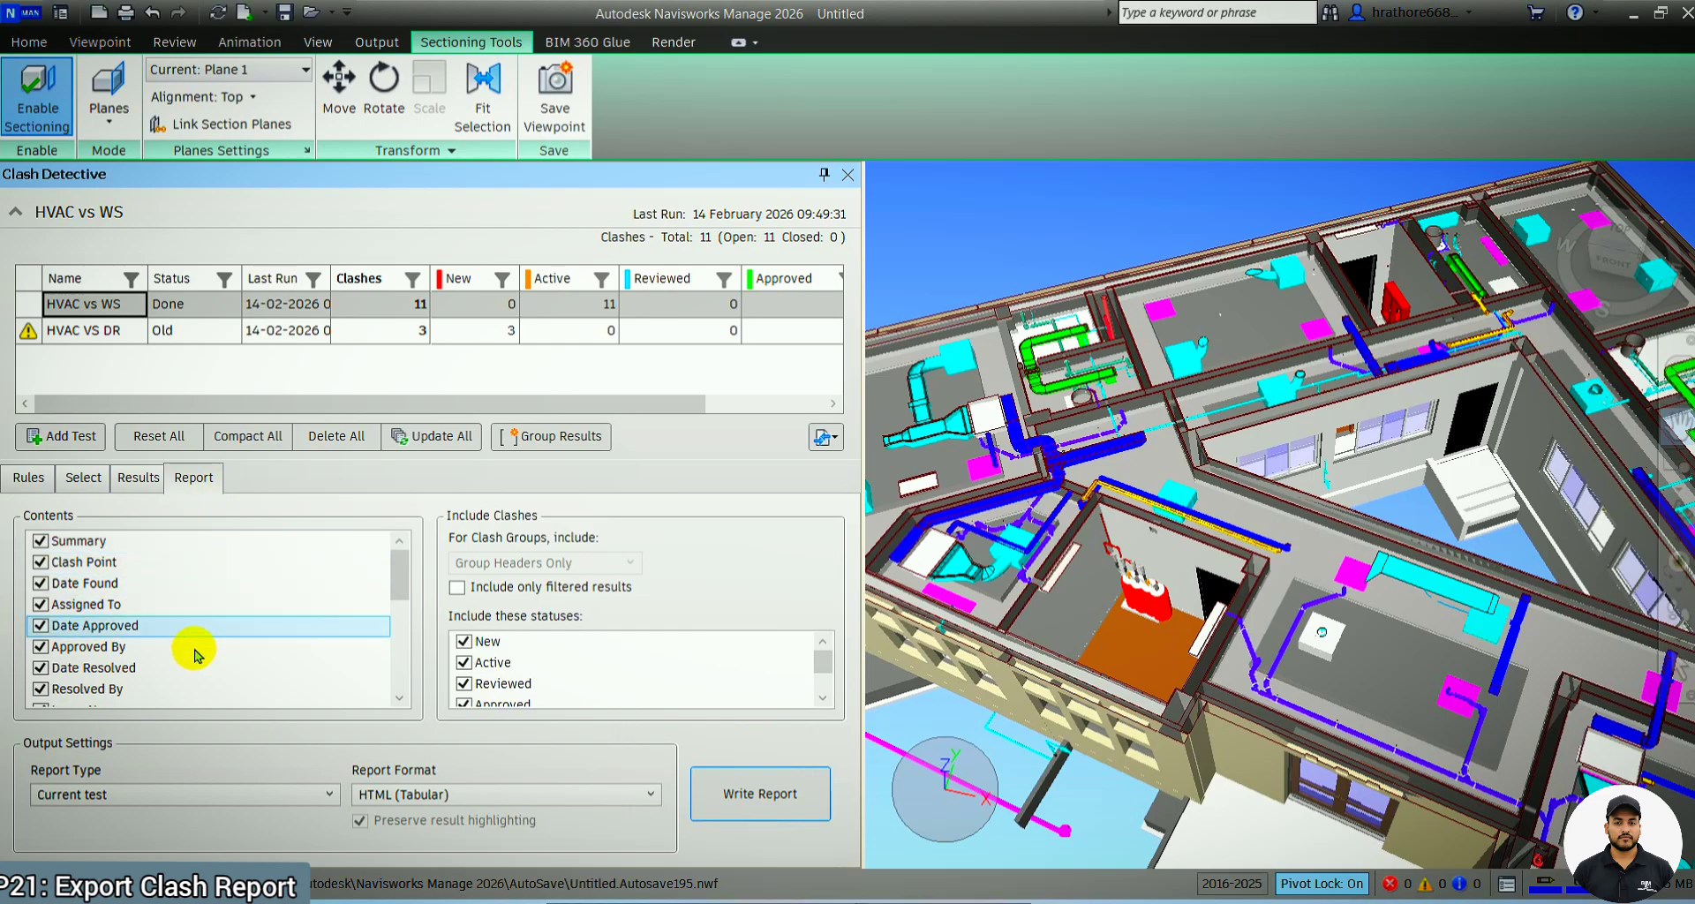
# Recheck the report content fields and examine which clash statuses are included
pyautogui.scroll(-3, 196, 668)
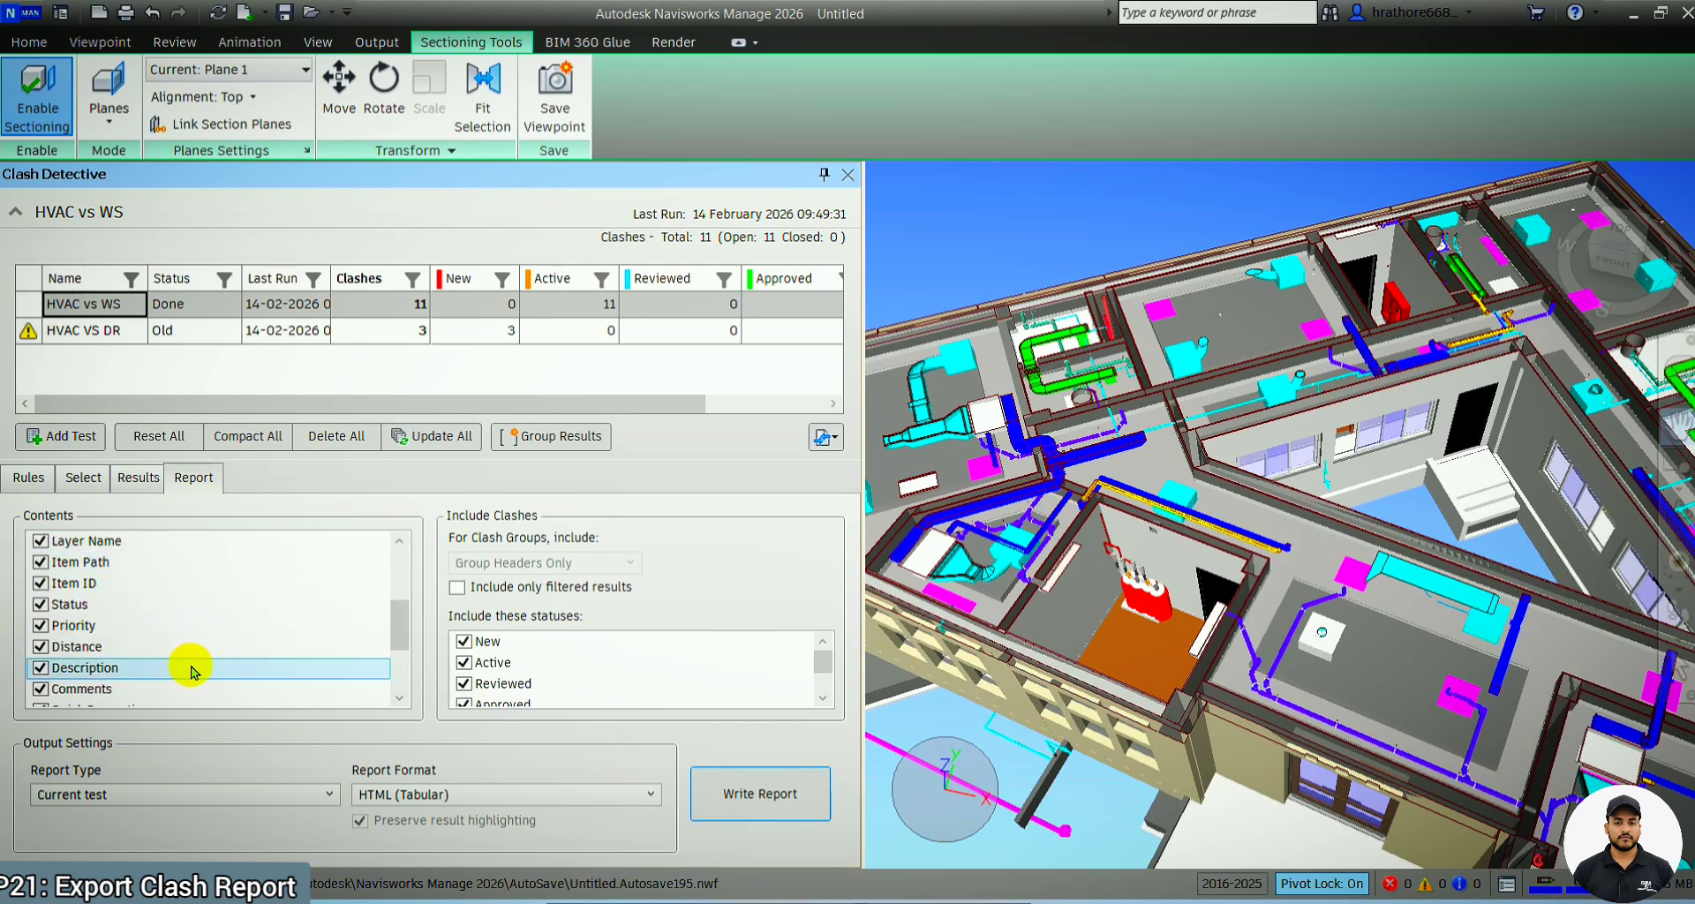
pyautogui.scroll(-2, 192, 671)
pyautogui.scroll(6, 192, 671)
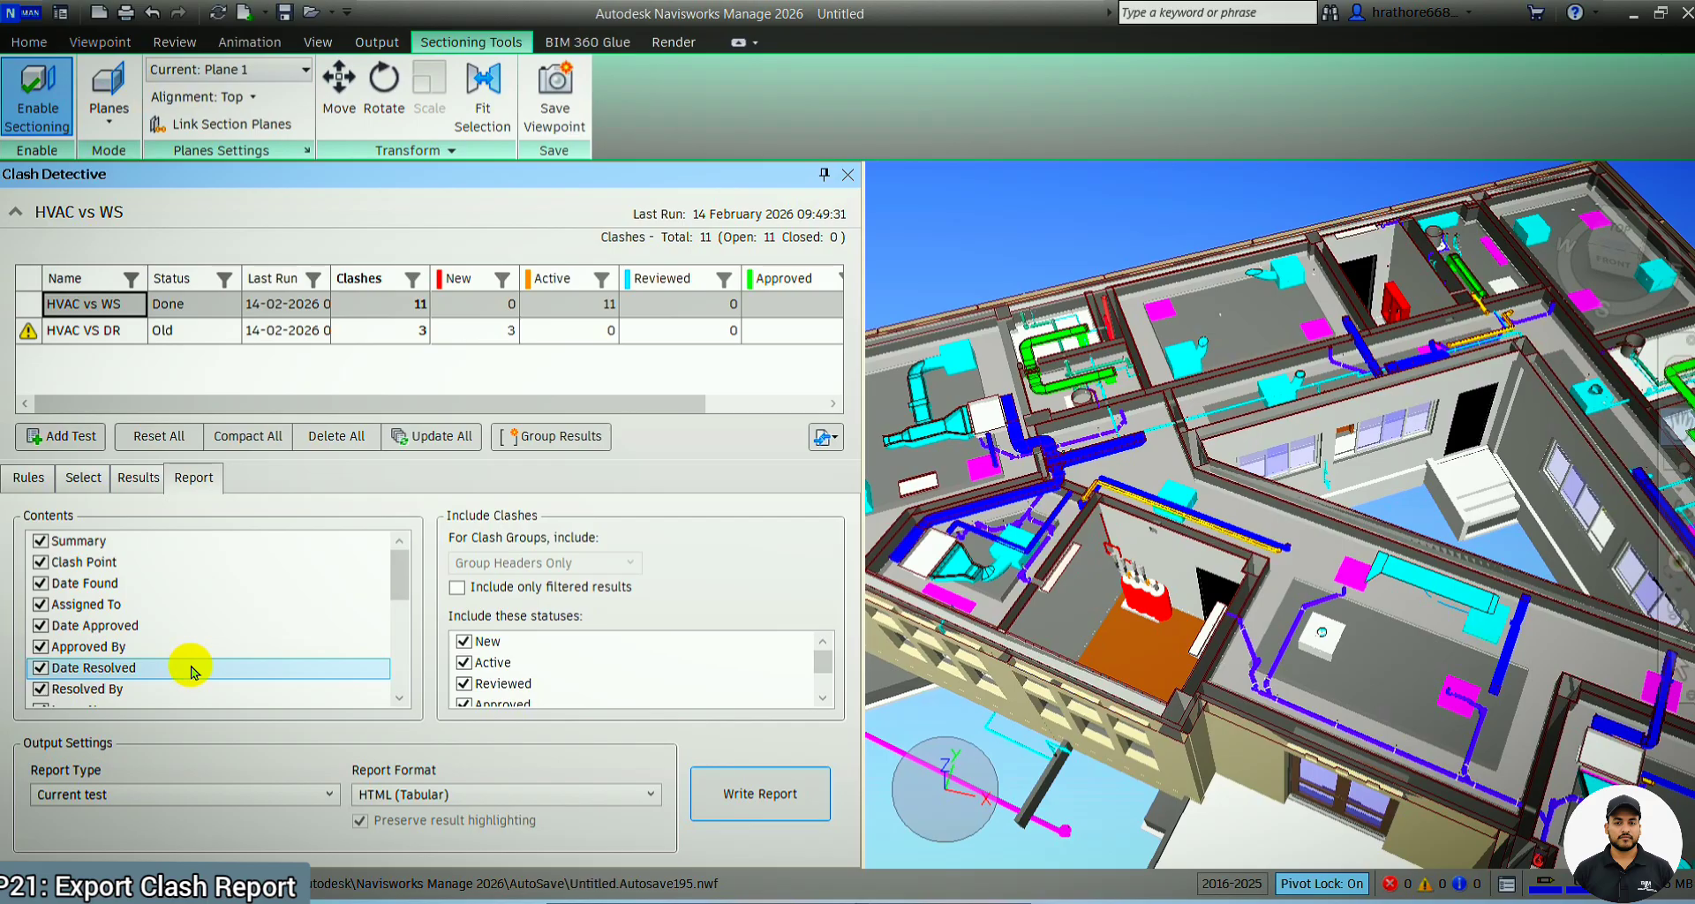
pyautogui.scroll(-1, 605, 685)
pyautogui.scroll(1, 606, 685)
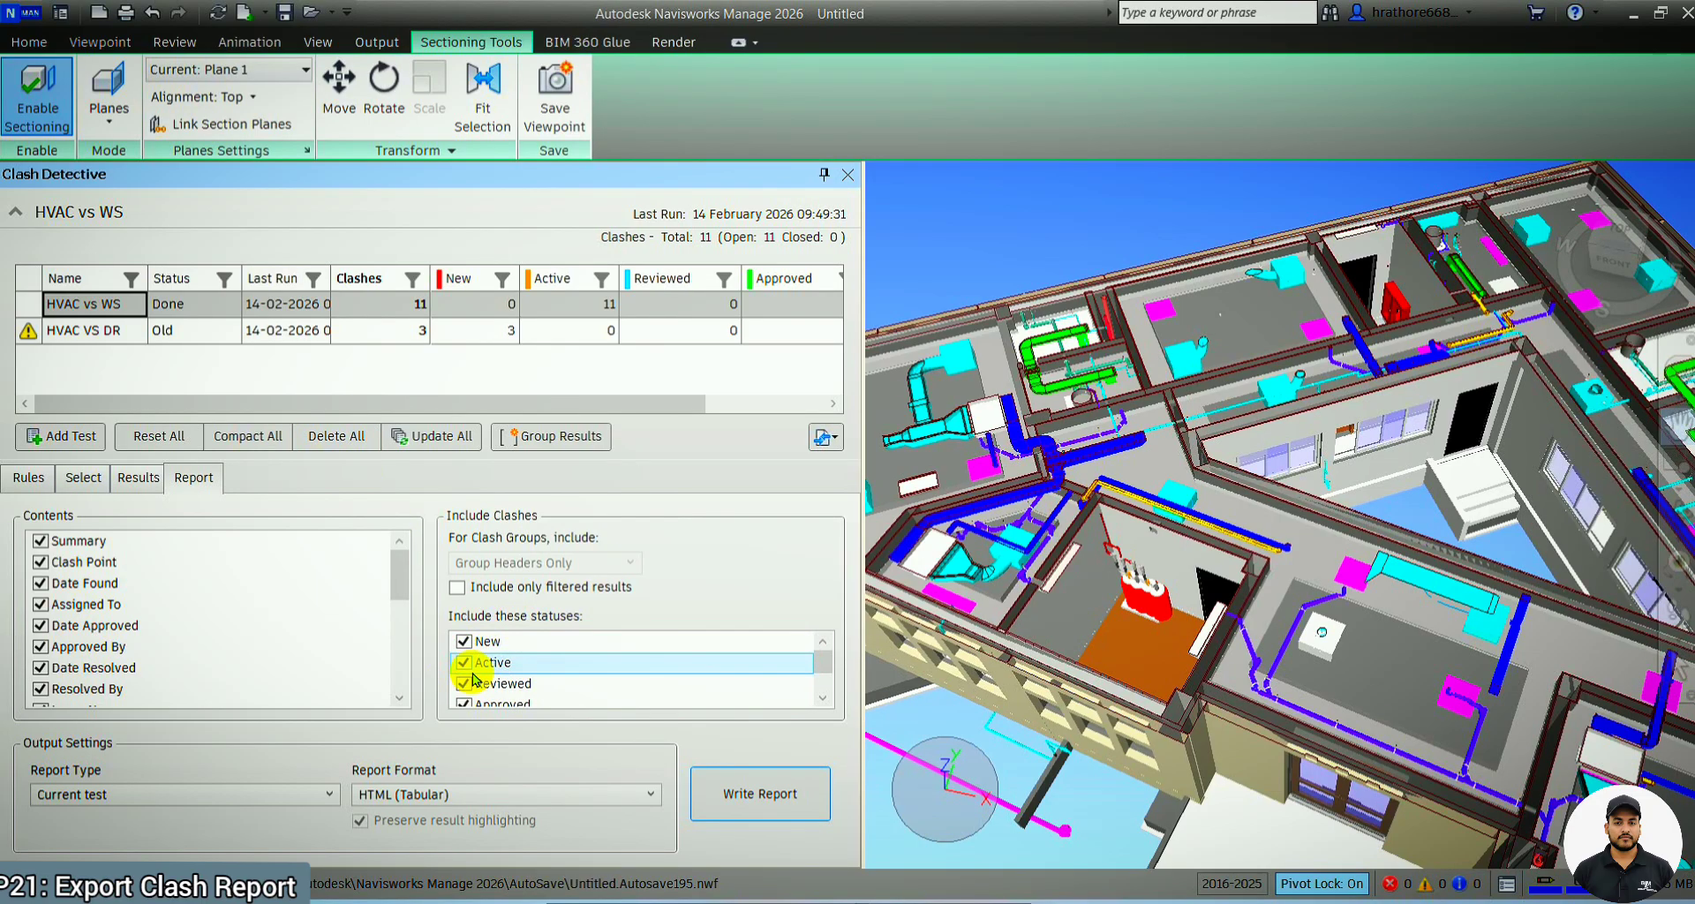
pyautogui.scroll(-1, 489, 654)
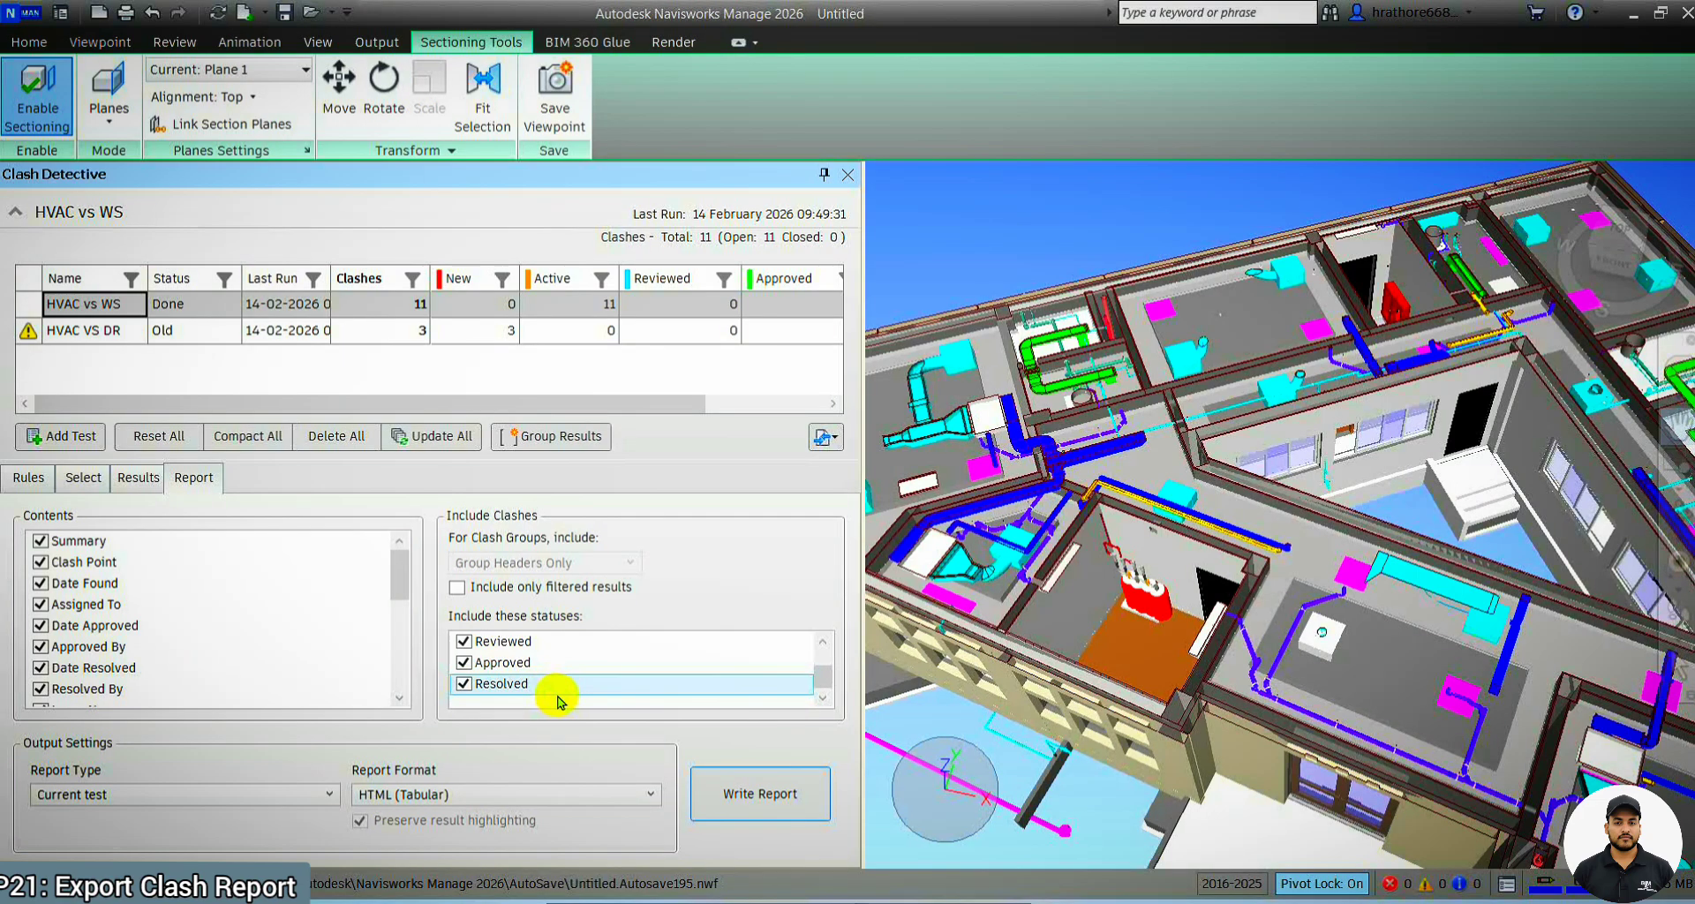
pyautogui.scroll(1, 556, 689)
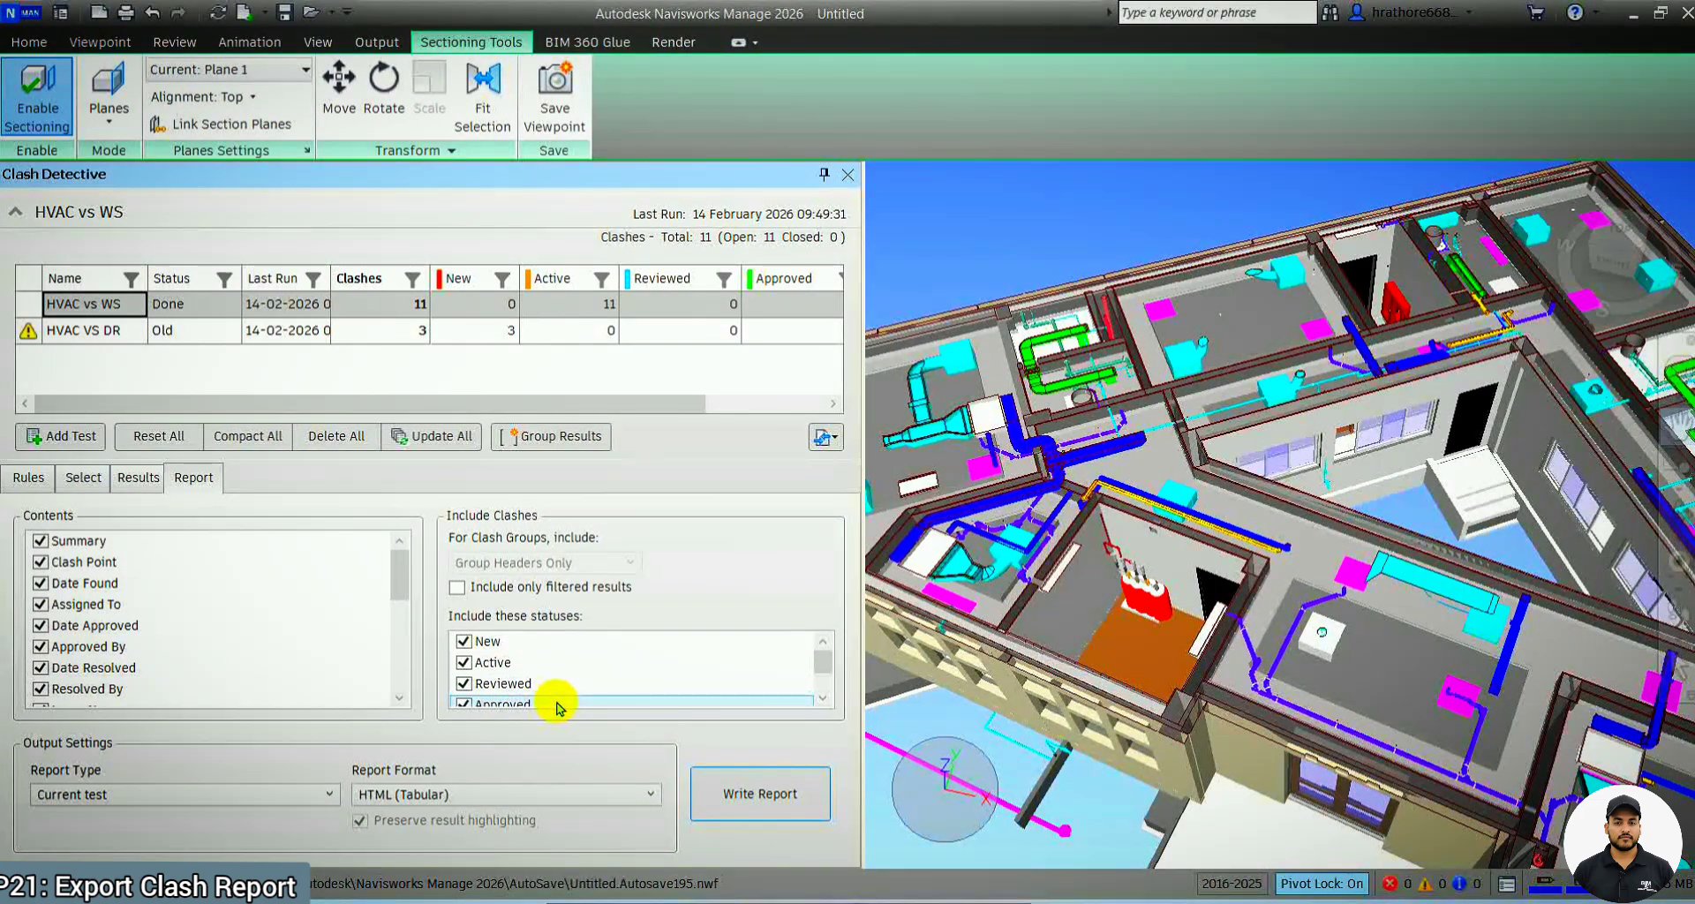
# Set the clash report format to HTML
pyautogui.click(514, 796)
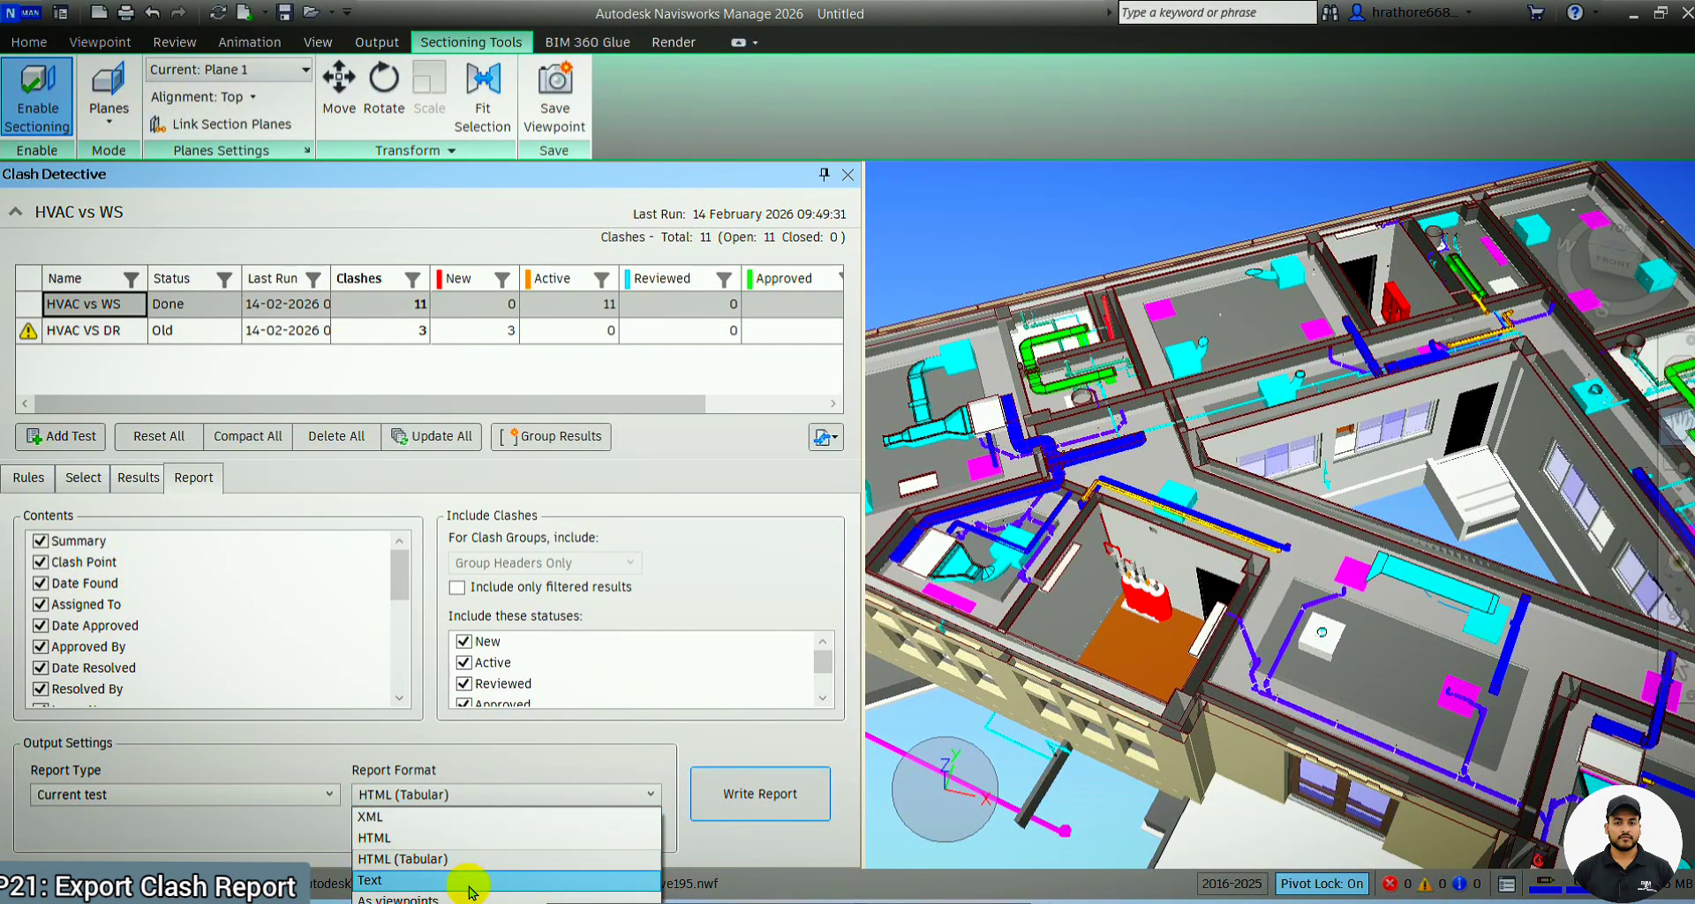
pyautogui.click(446, 837)
# Look at the Clash Report folder in File Explorer, and return to Navisworks
pyautogui.moveTo(795, 893)
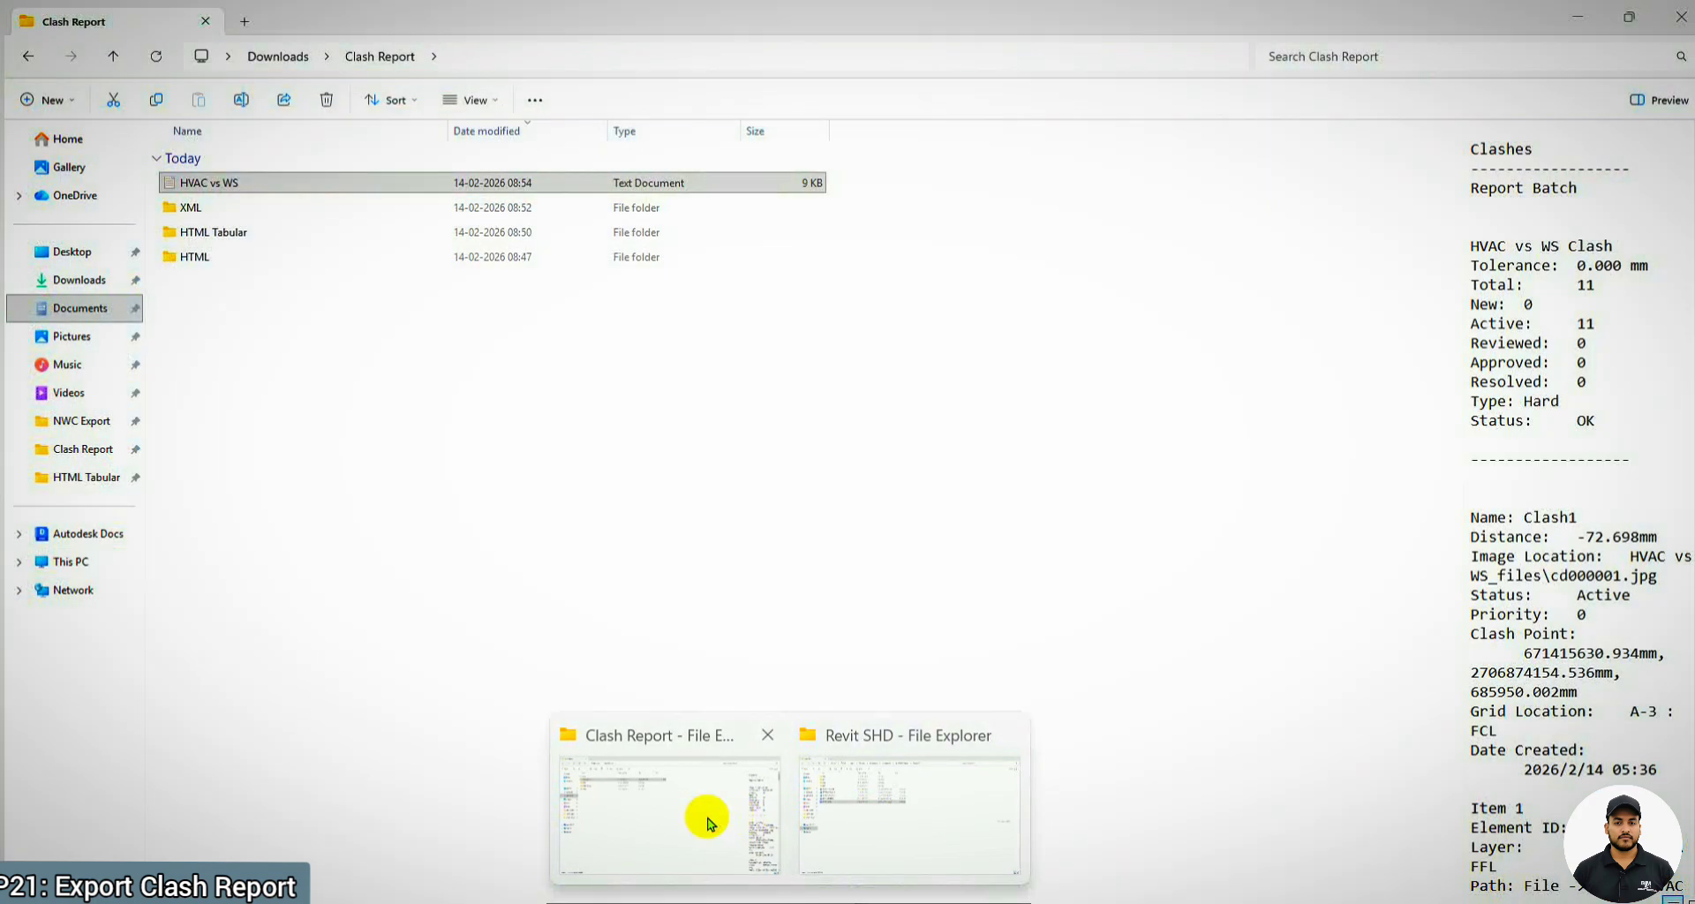
pyautogui.click(700, 814)
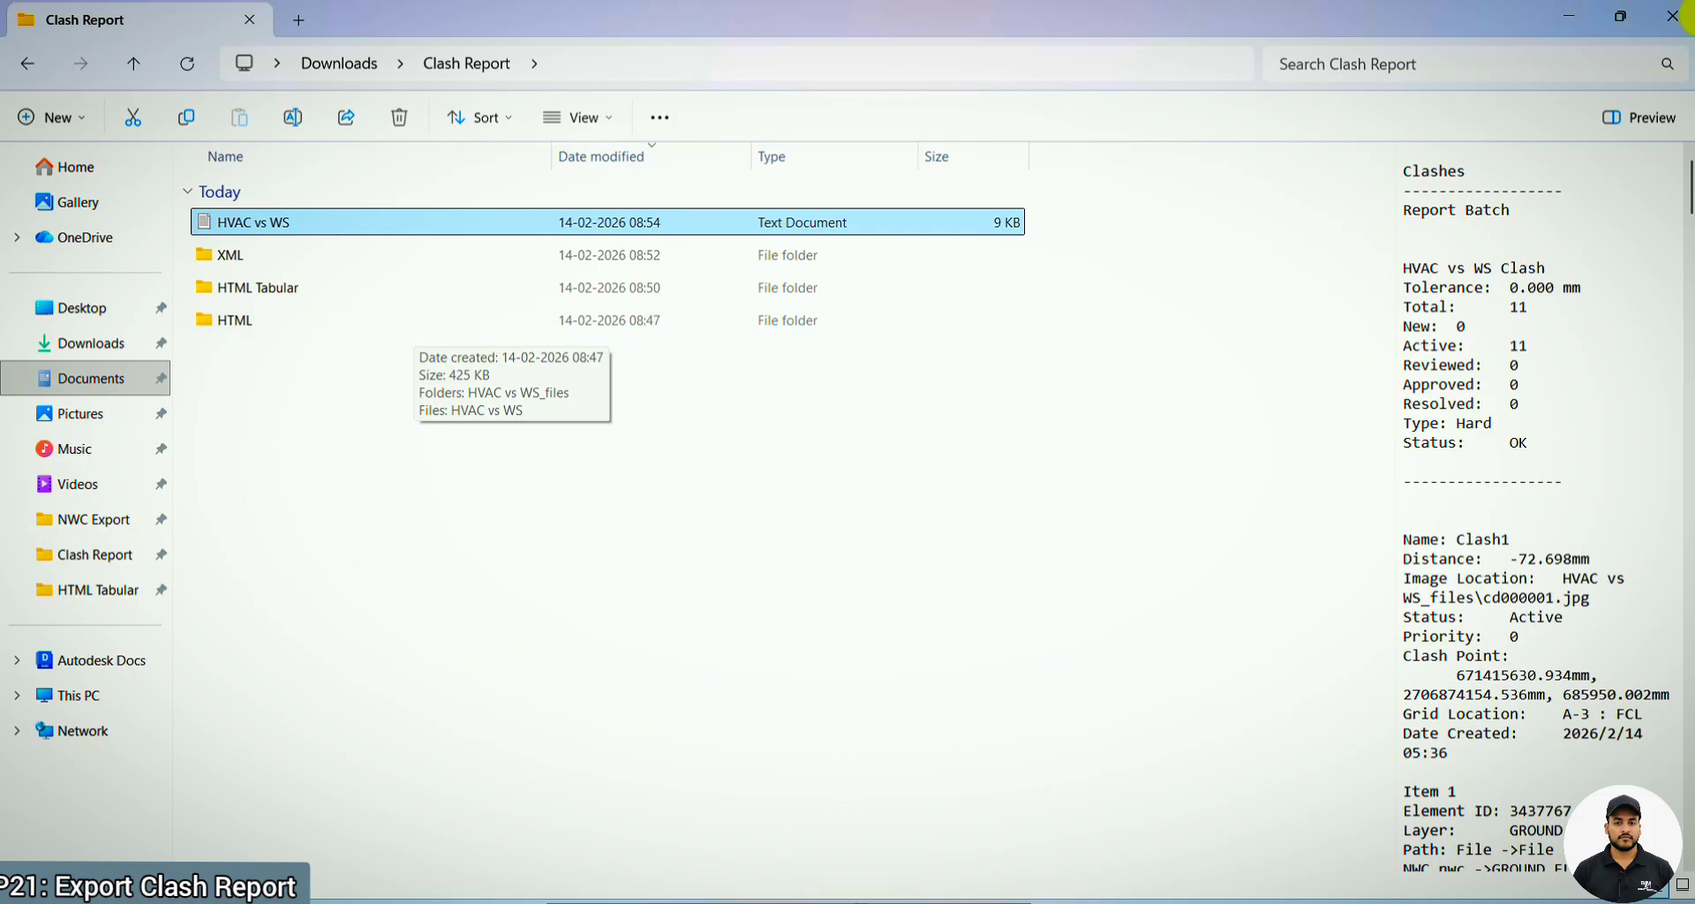
pyautogui.click(1566, 15)
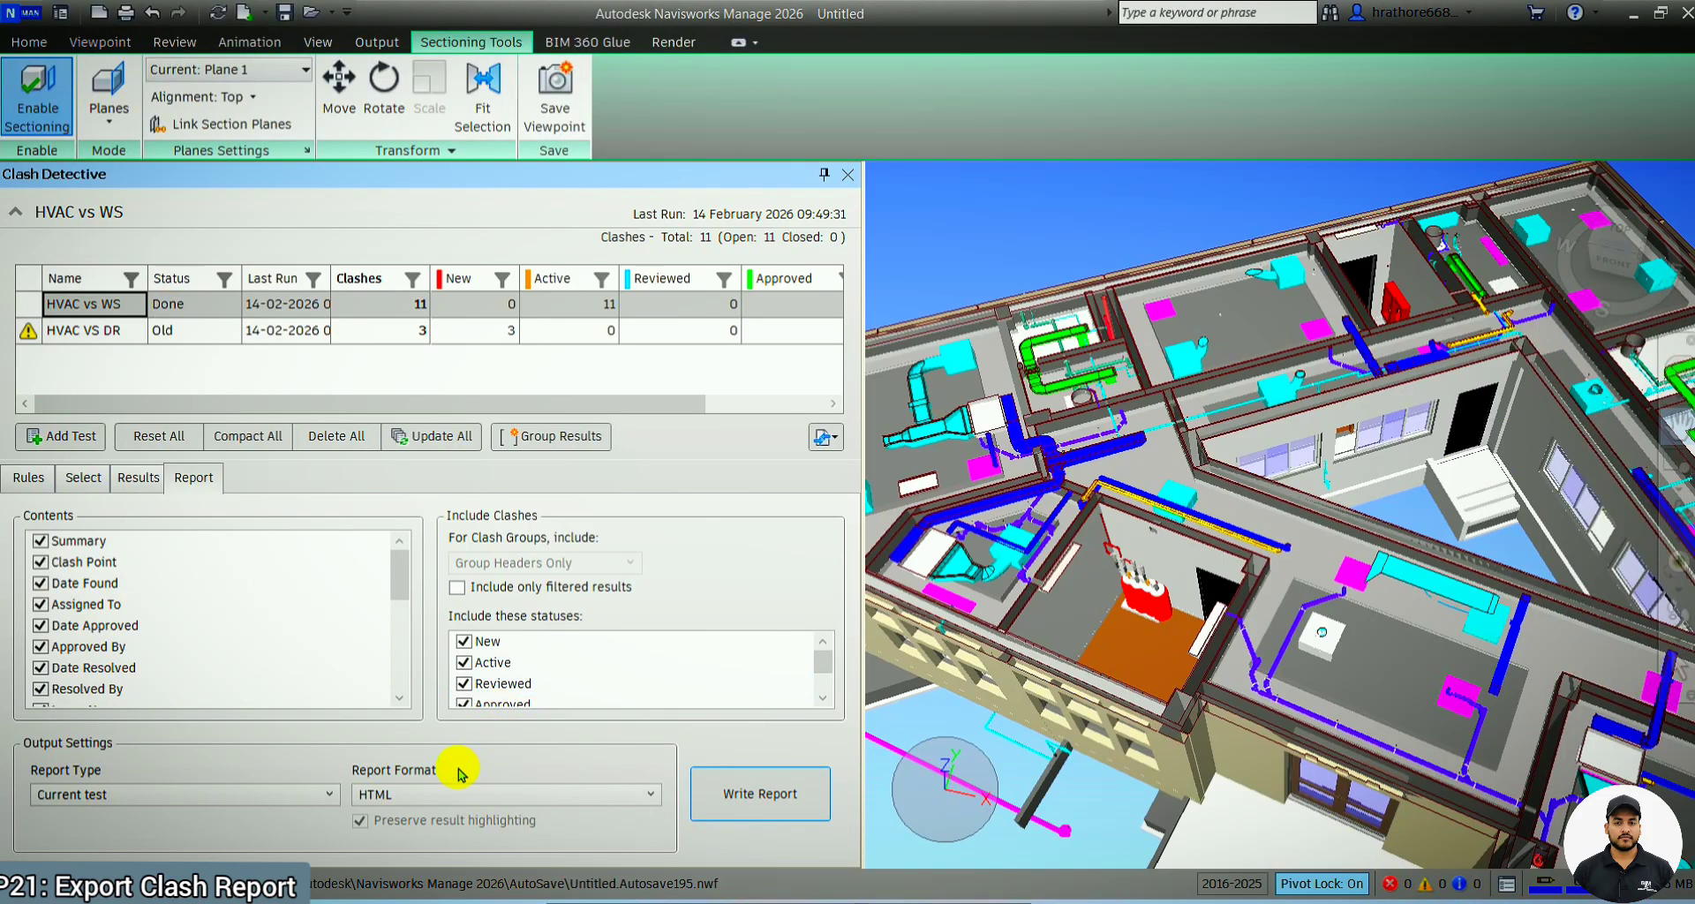
# Start writing the HVAC vs WS report in HTML format, and cancel the save without creating a file
pyautogui.click(441, 803)
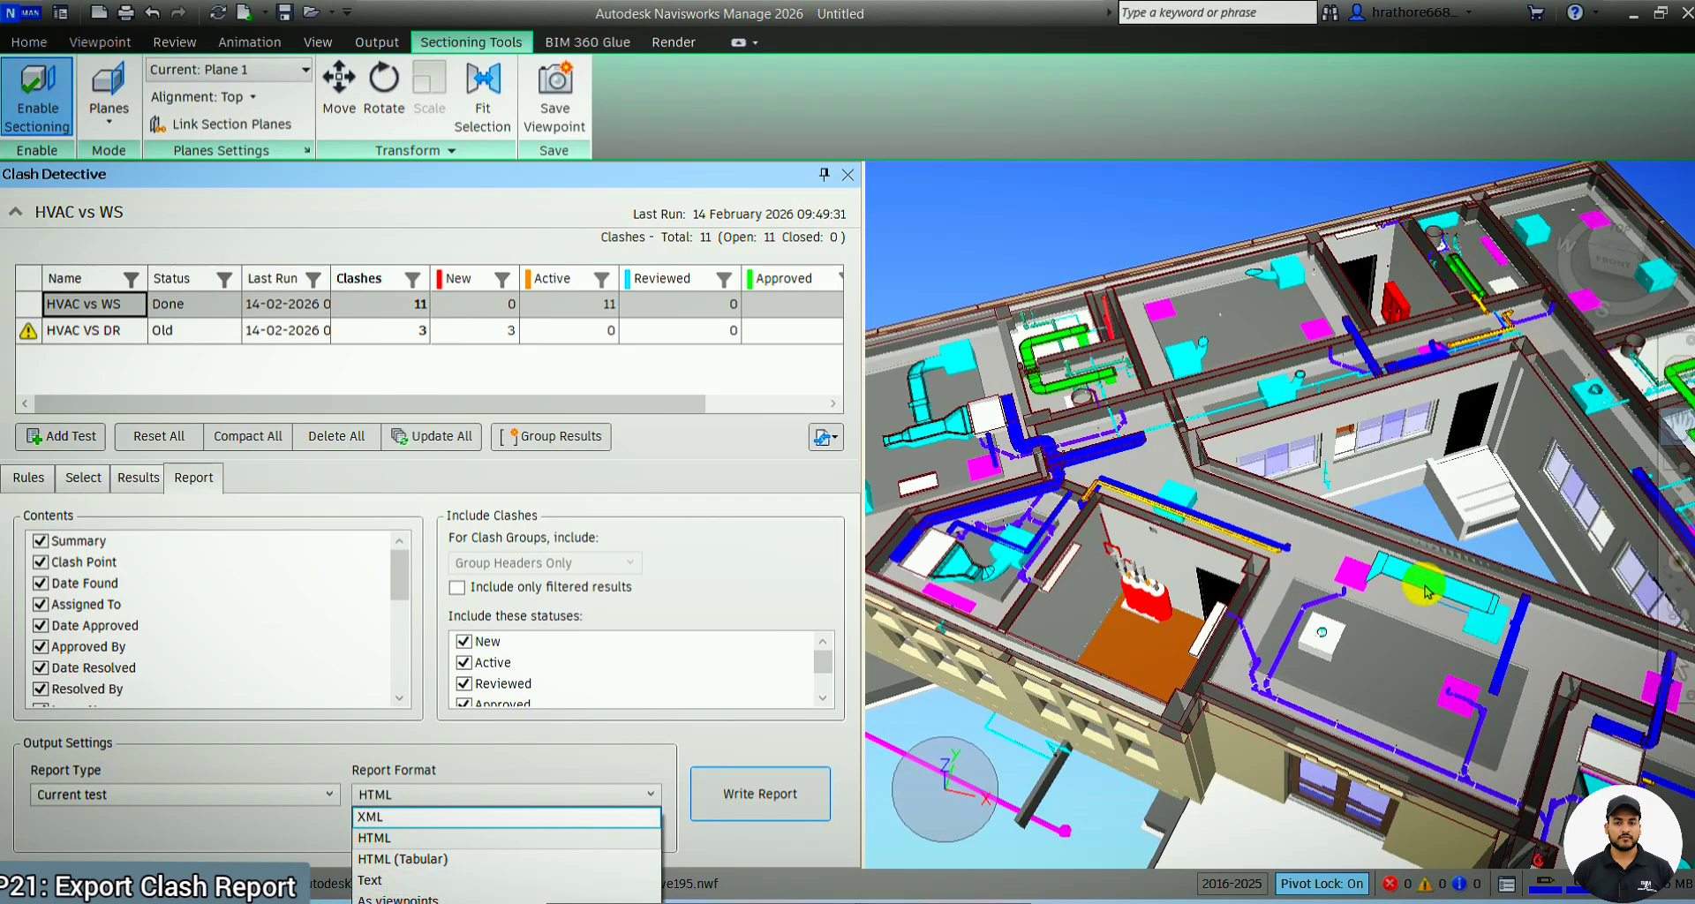
pyautogui.click(386, 837)
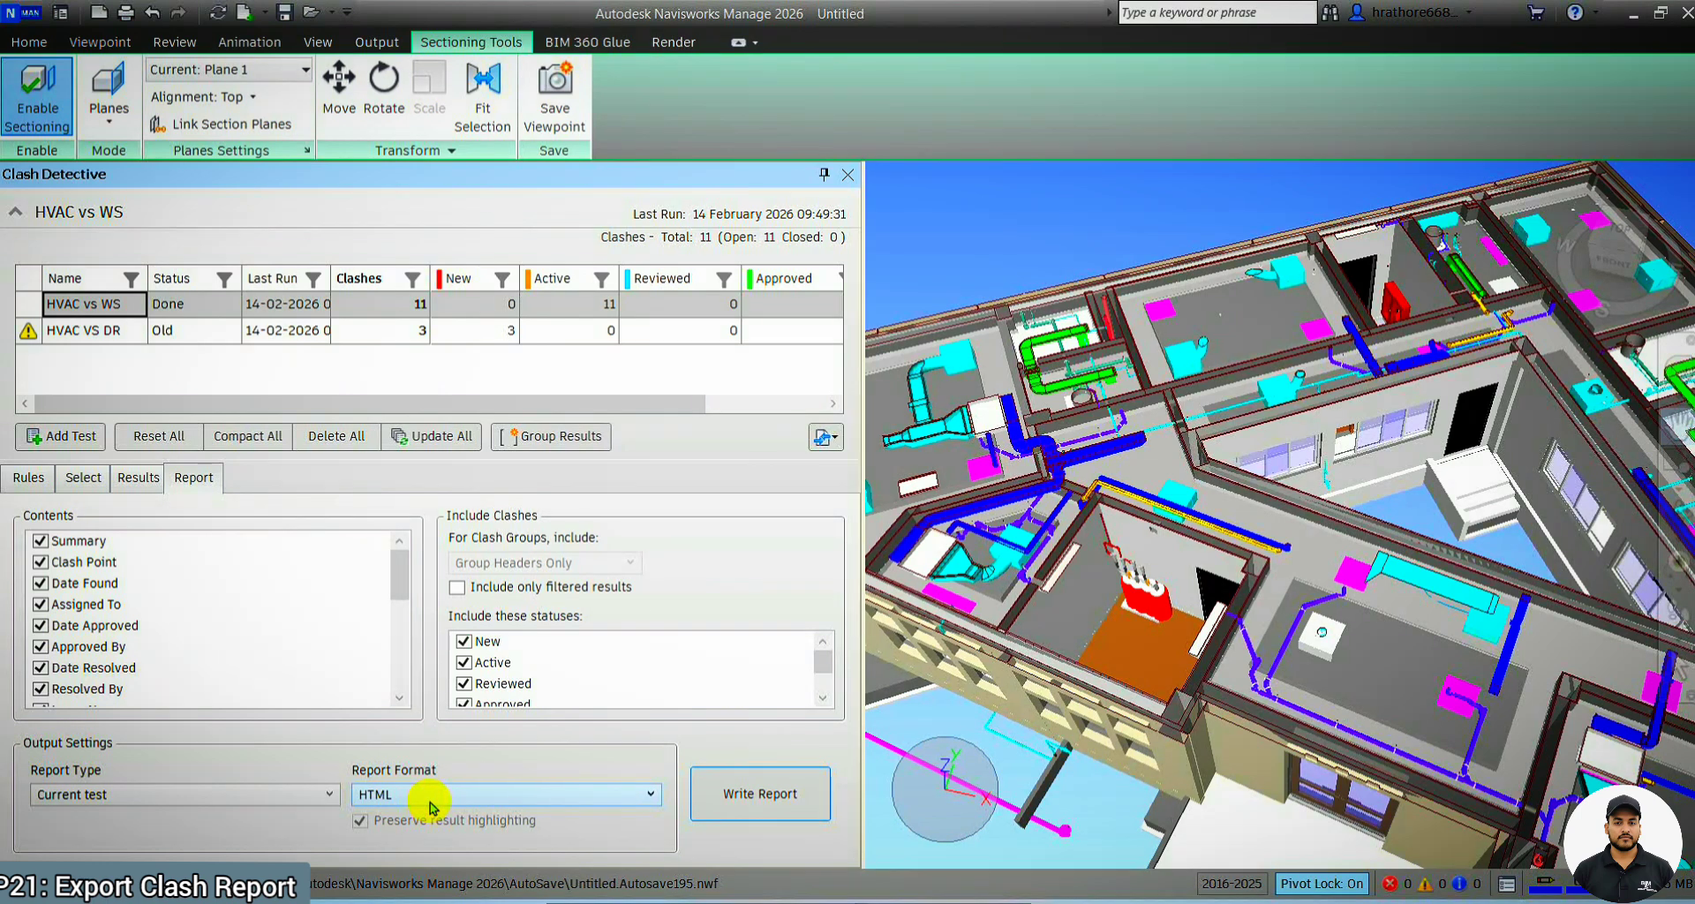
pyautogui.click(759, 797)
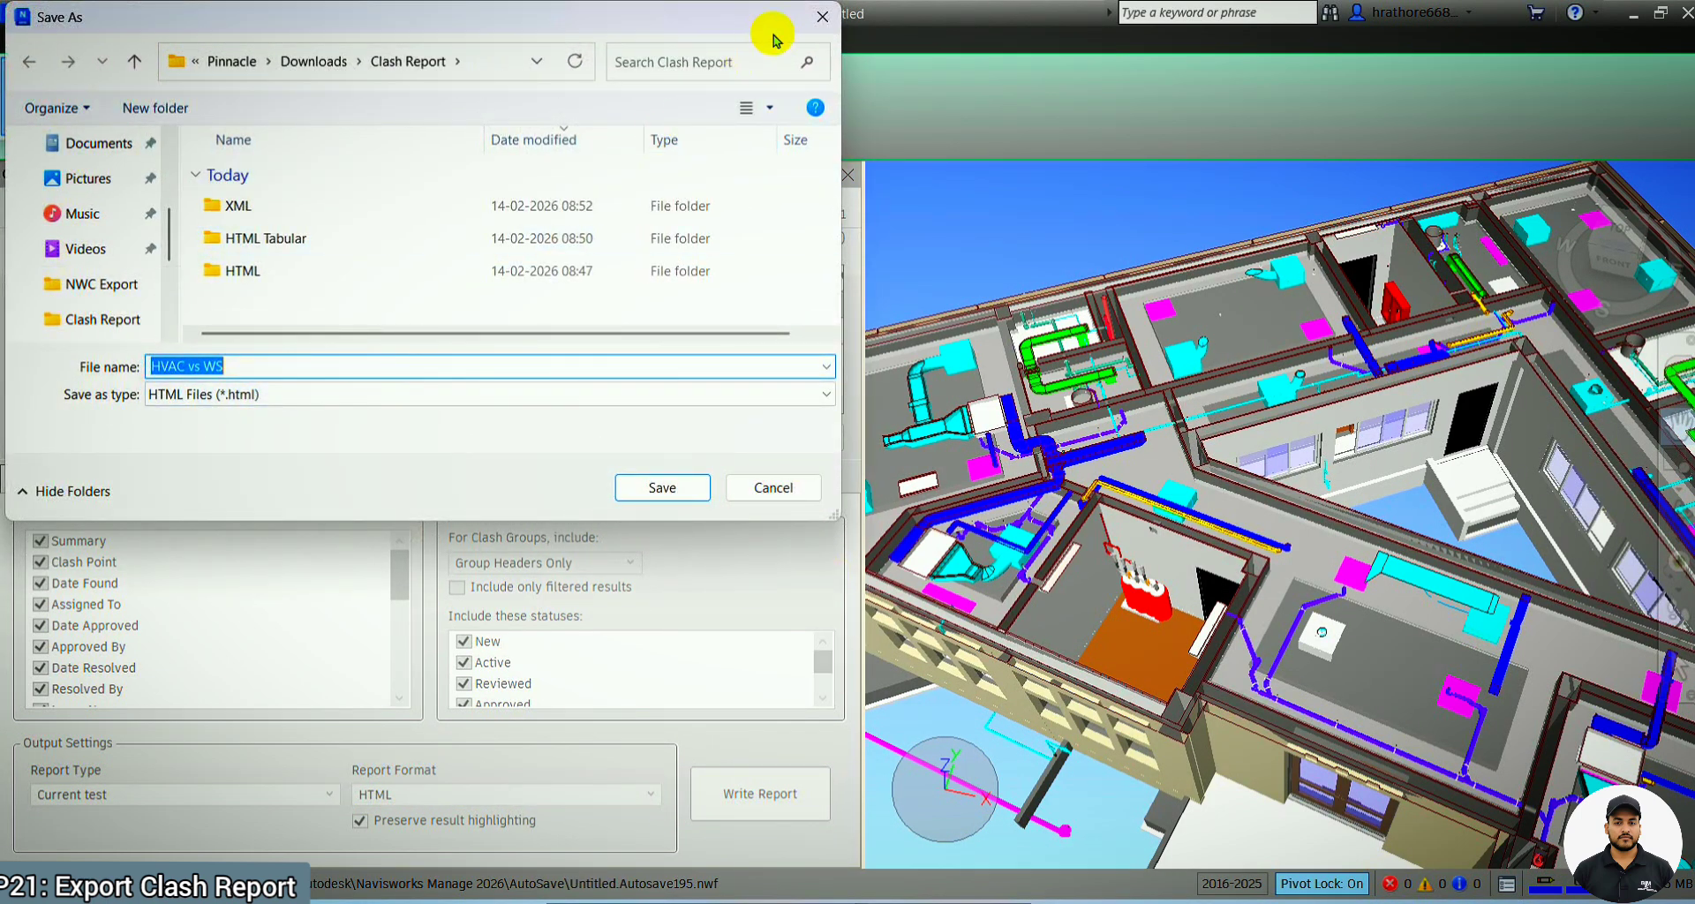
pyautogui.click(821, 19)
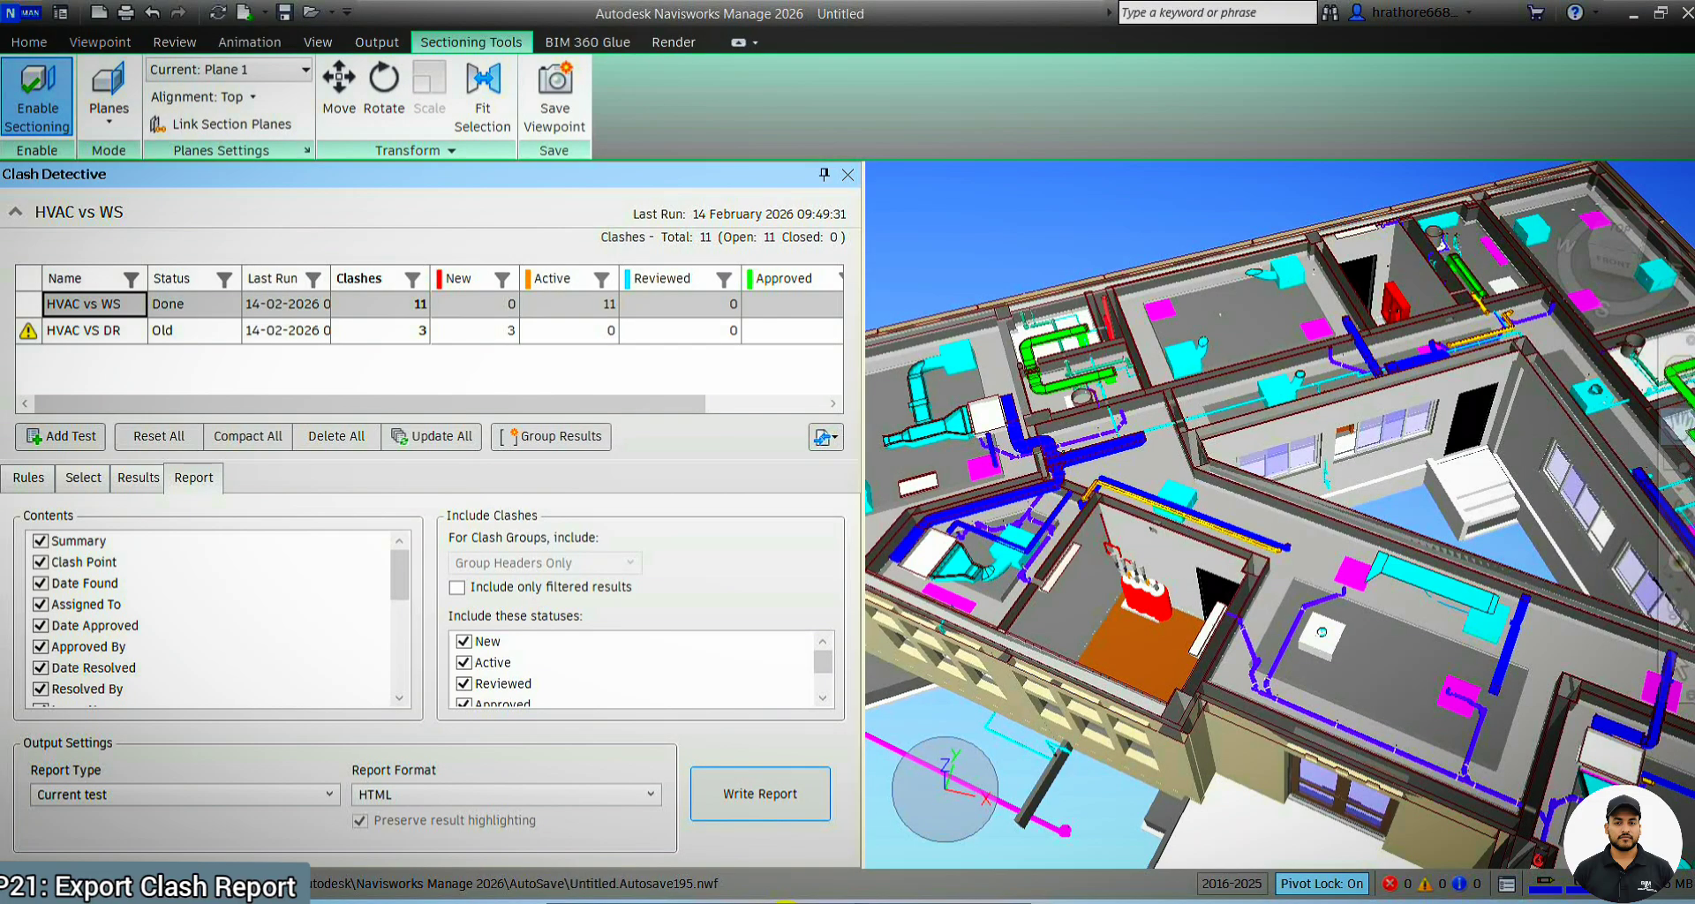
# Open the HVAC vs WS report from the HTML subfolder of the Clash Report folder, and examine its summary and Clash1 details
pyautogui.click(788, 901)
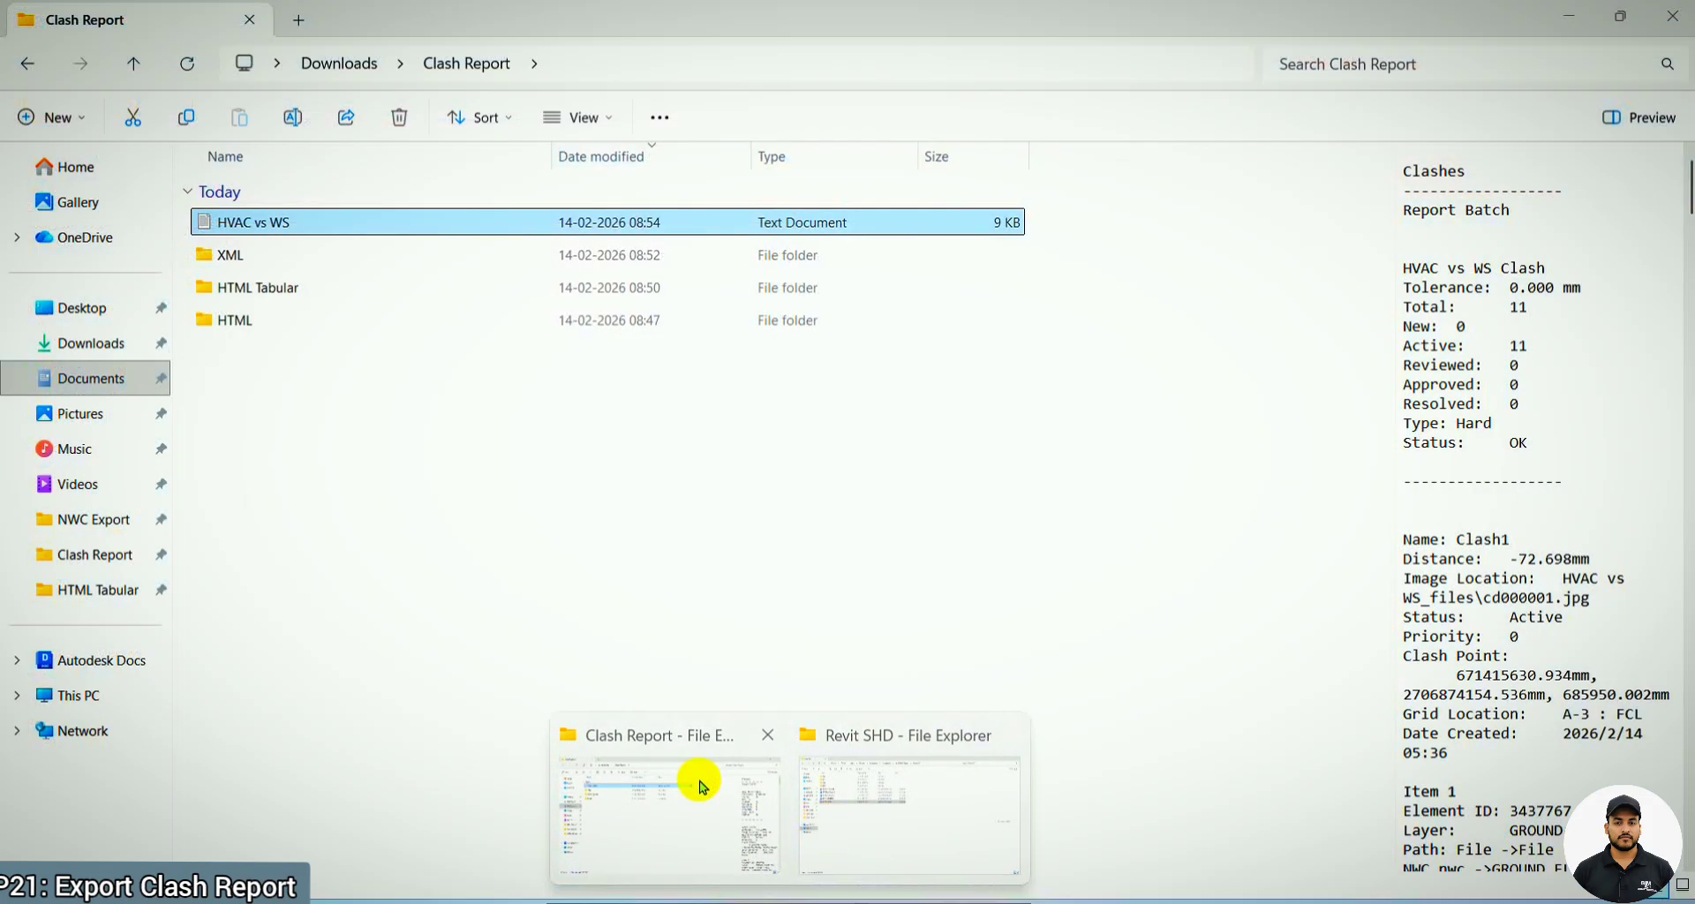
pyautogui.click(700, 783)
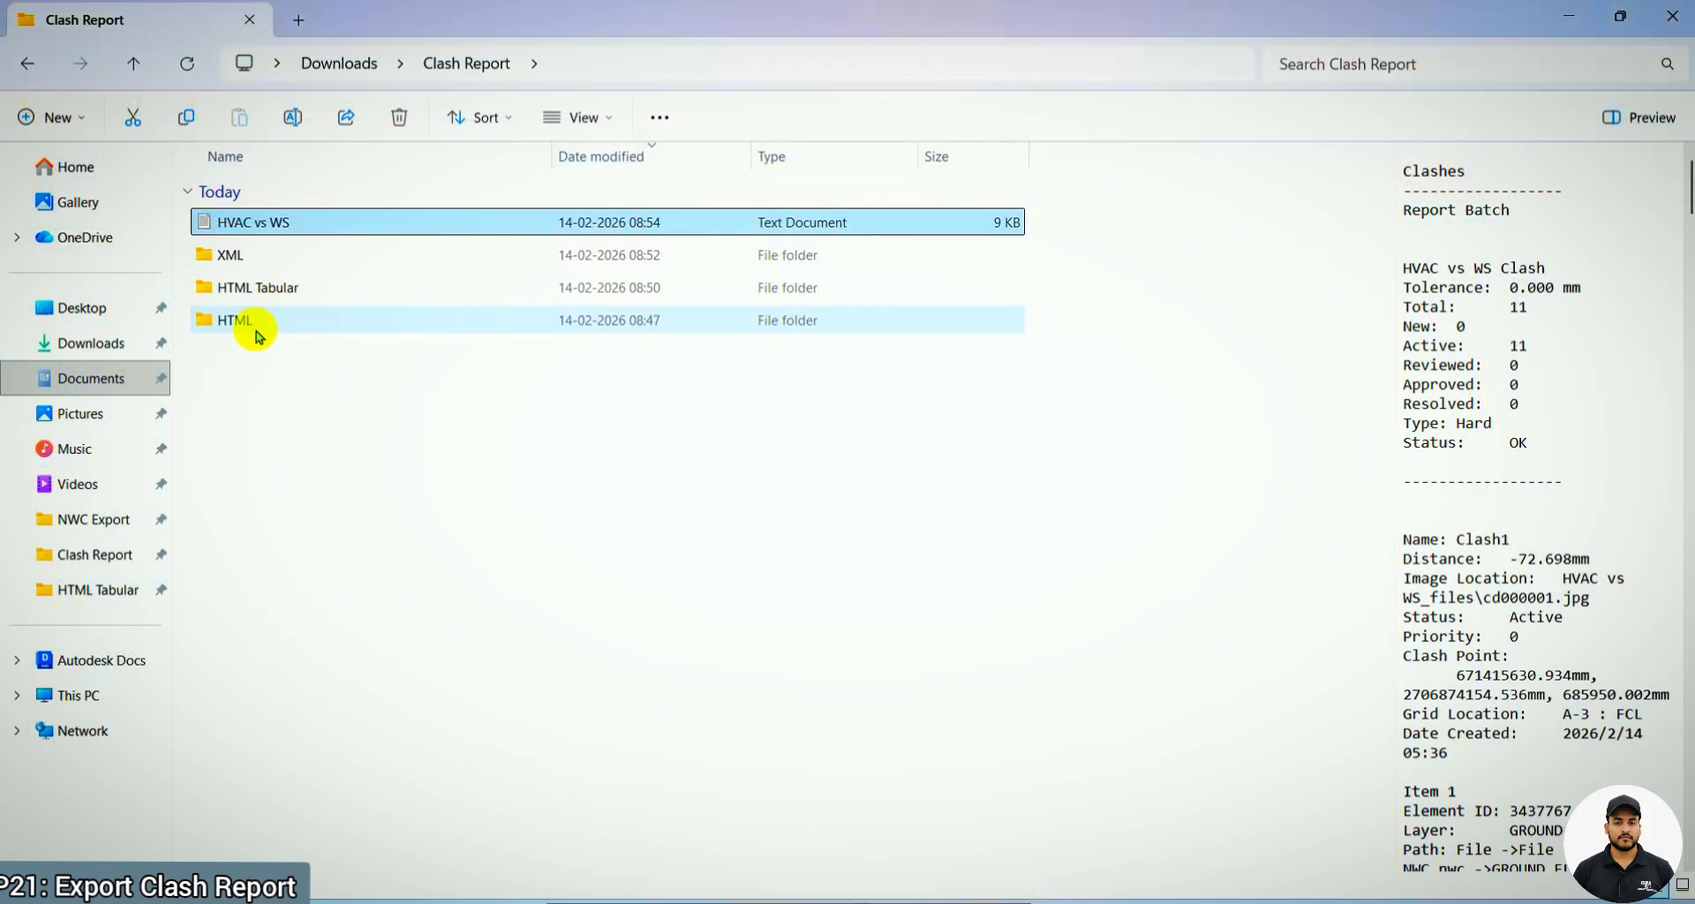
pyautogui.doubleClick(257, 325)
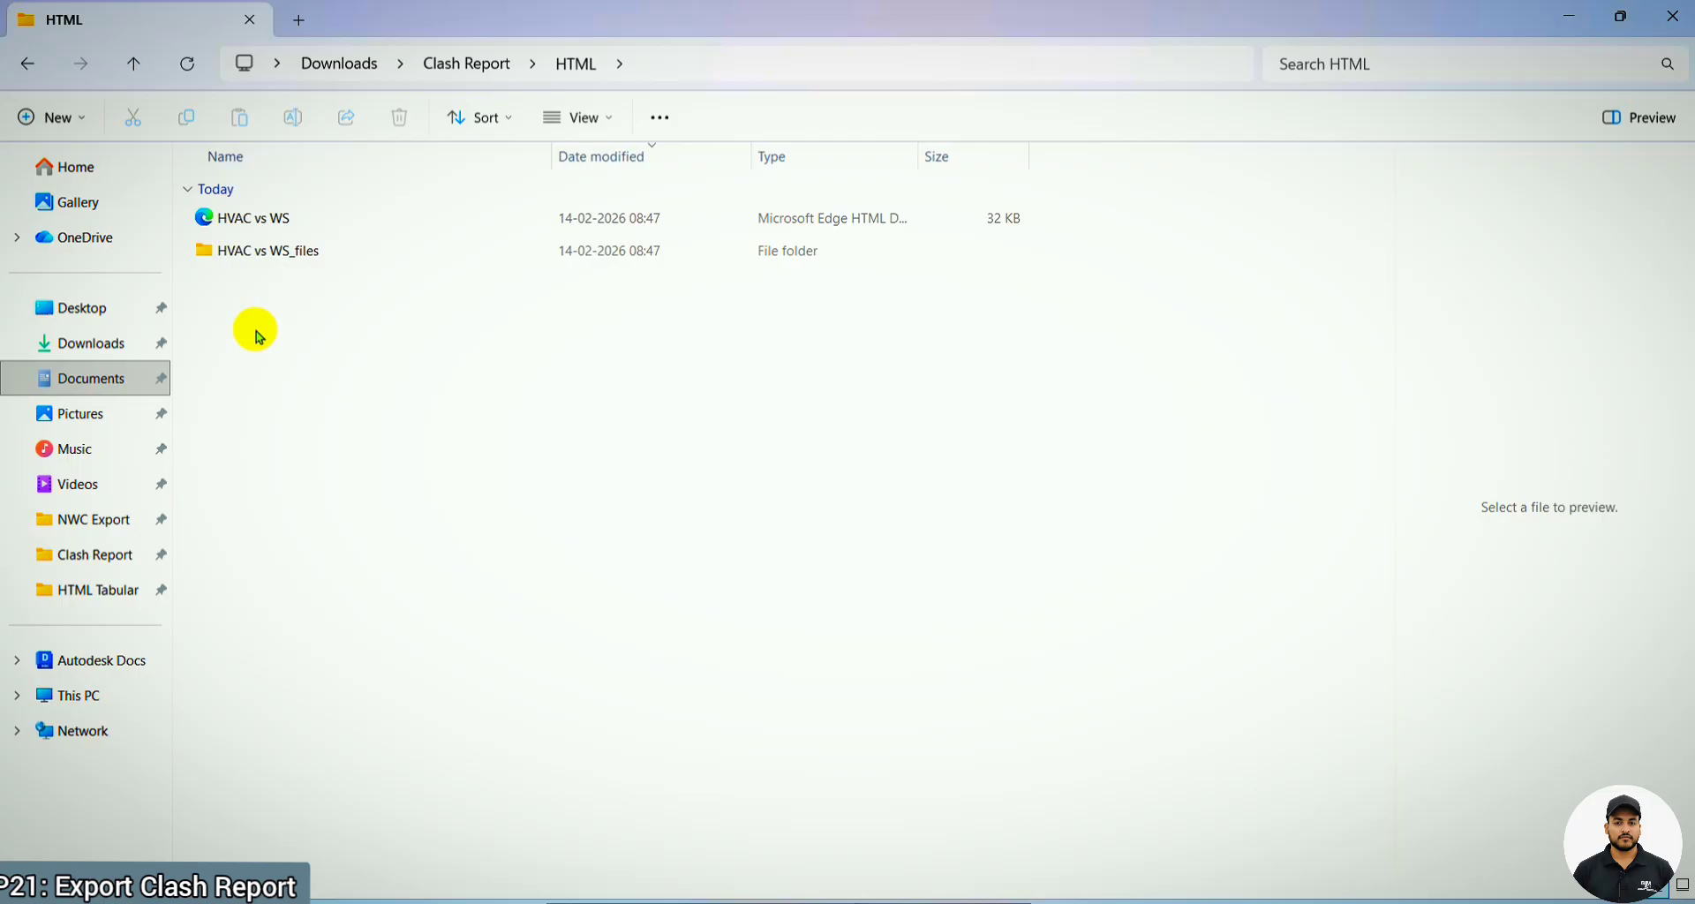
pyautogui.doubleClick(299, 235)
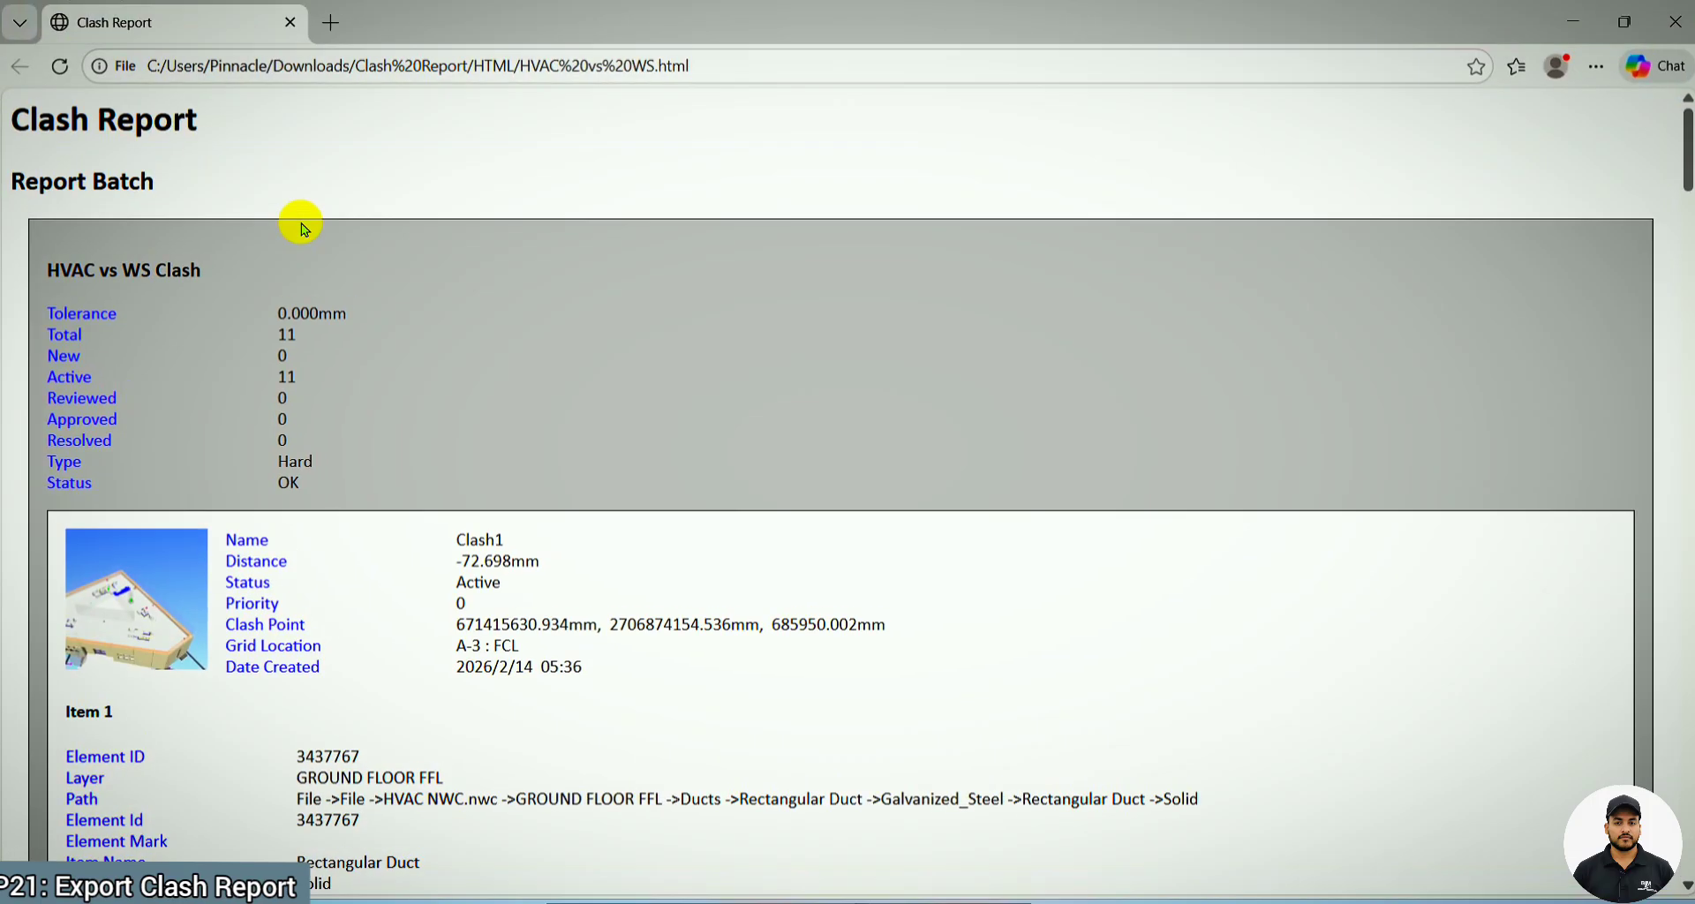
pyautogui.scroll(-2, 481, 322)
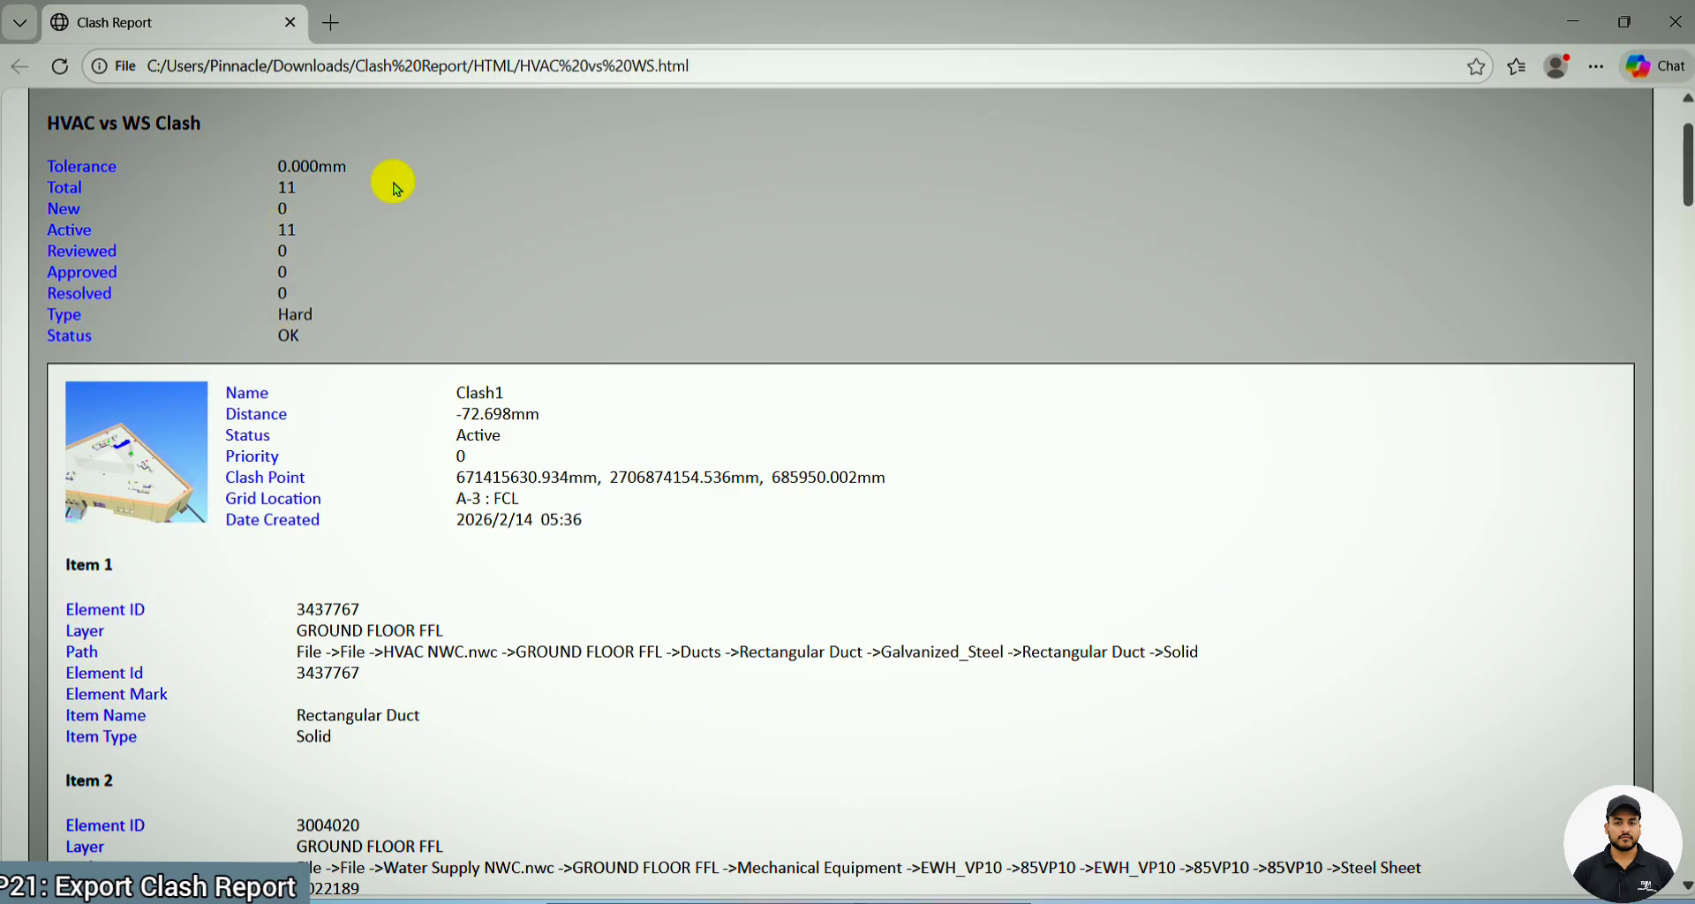
pyautogui.scroll(-2, 291, 283)
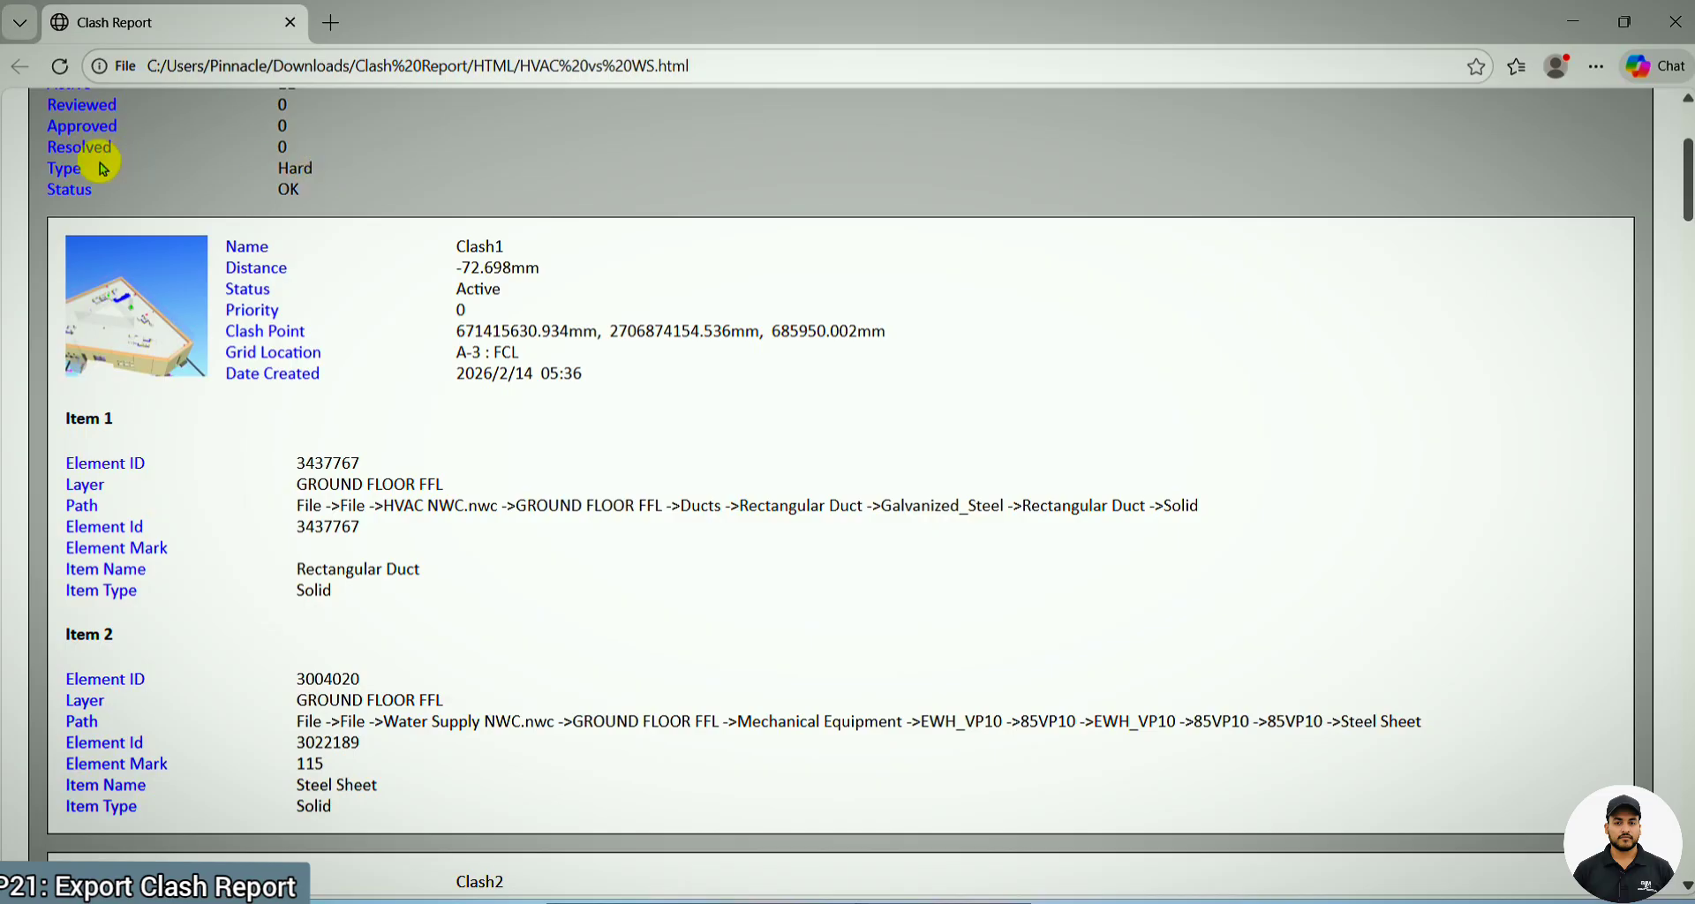
# Switch to Navisworks, and review the HVAC vs WS clash results and the models chosen for both selections
pyautogui.moveTo(1033, 899)
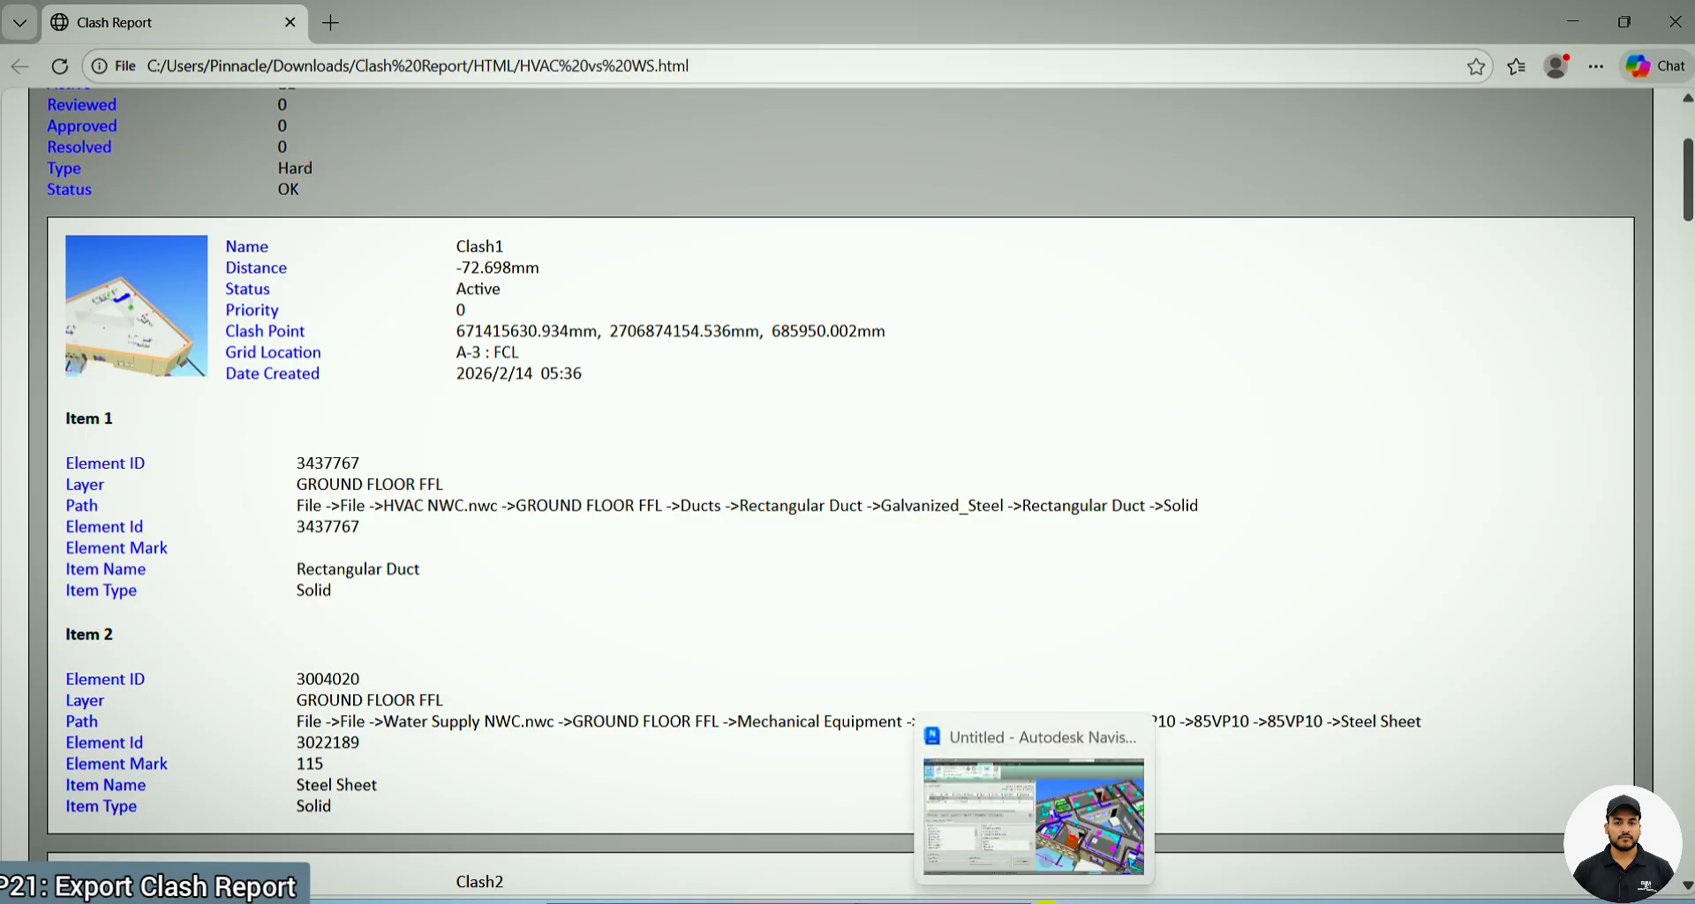
pyautogui.click(1026, 845)
pyautogui.click(134, 478)
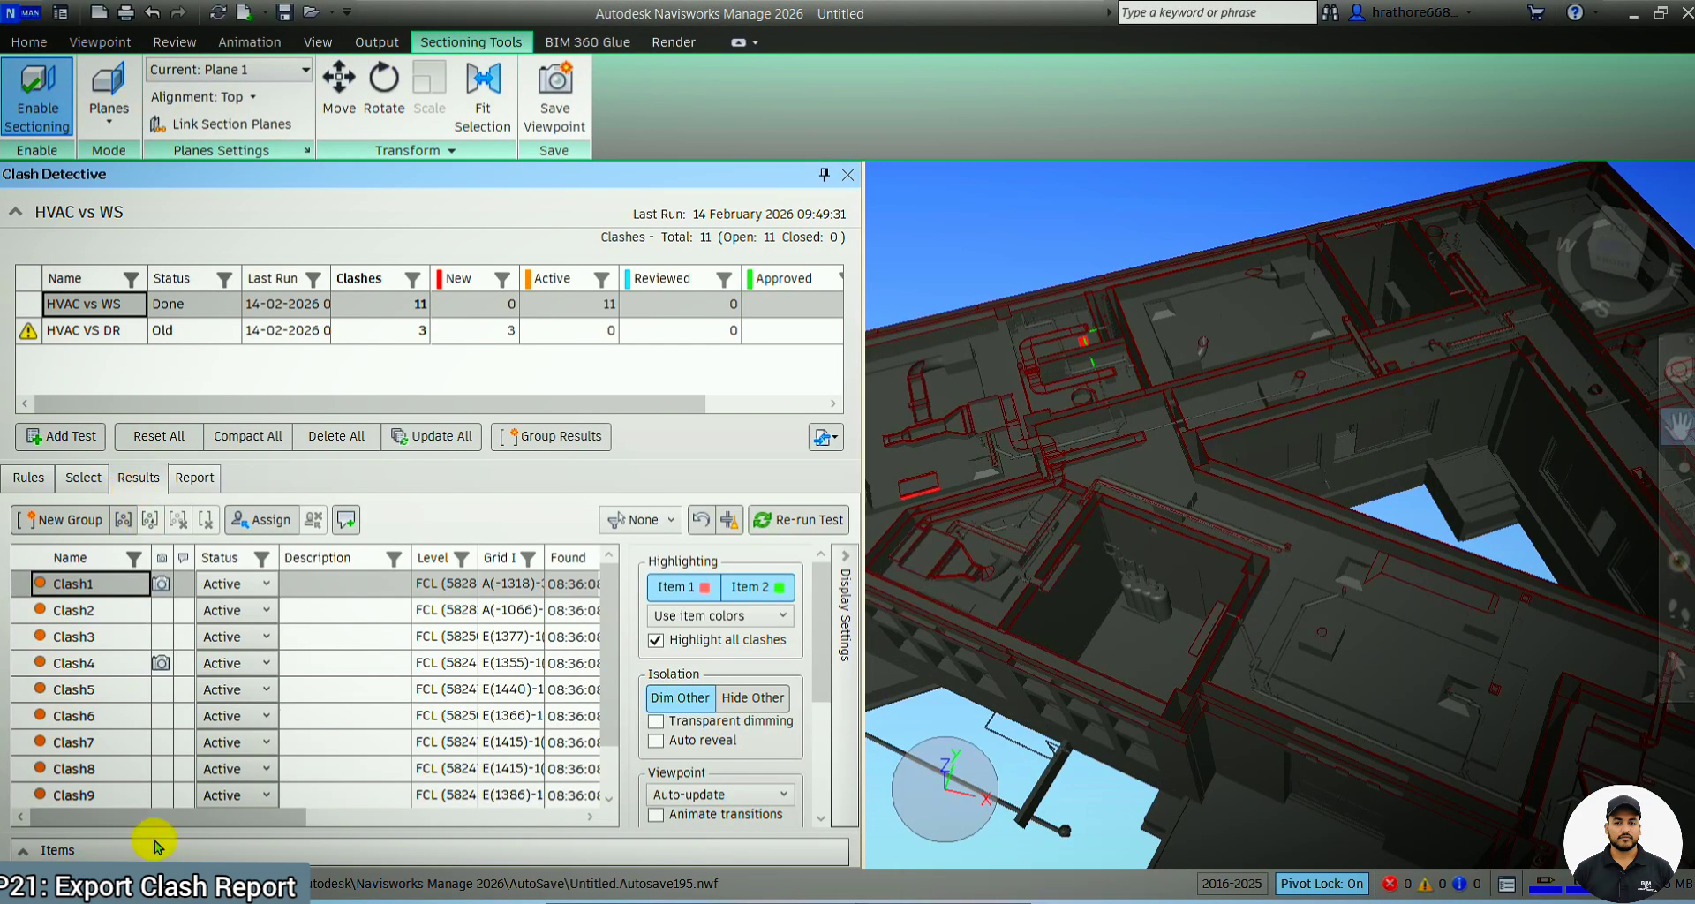
pyautogui.click(83, 478)
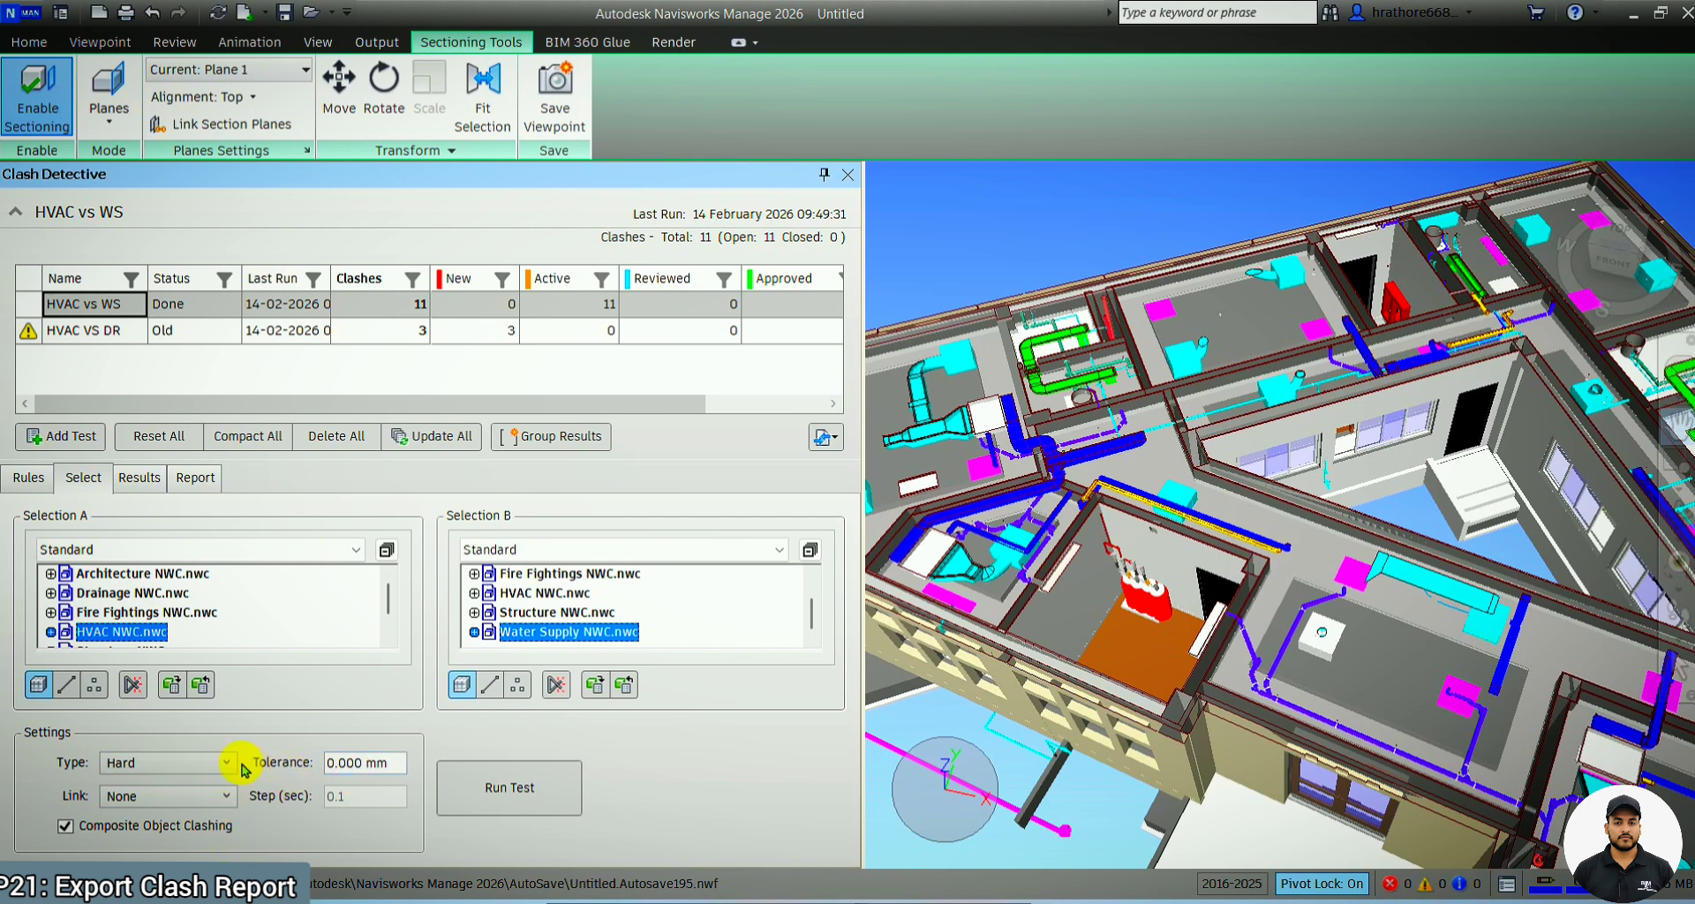
pyautogui.click(1623, 21)
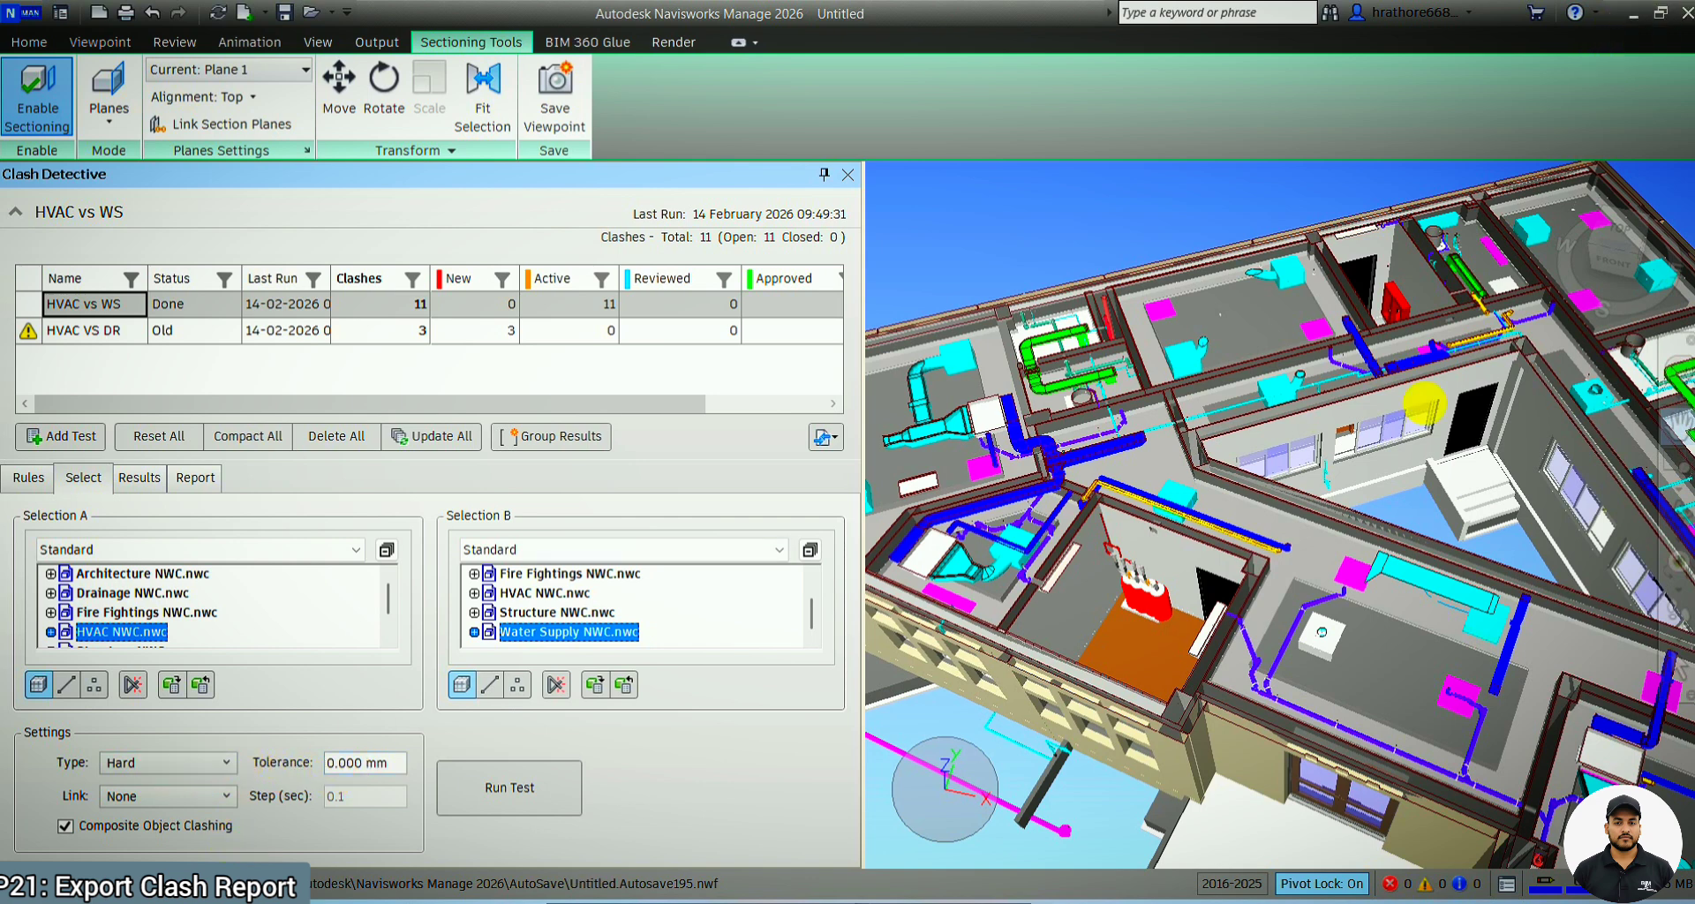
# Return to the HTML clash report in the browser, look through its remaining clashes and its print preview, and close the report
pyautogui.moveTo(888, 899)
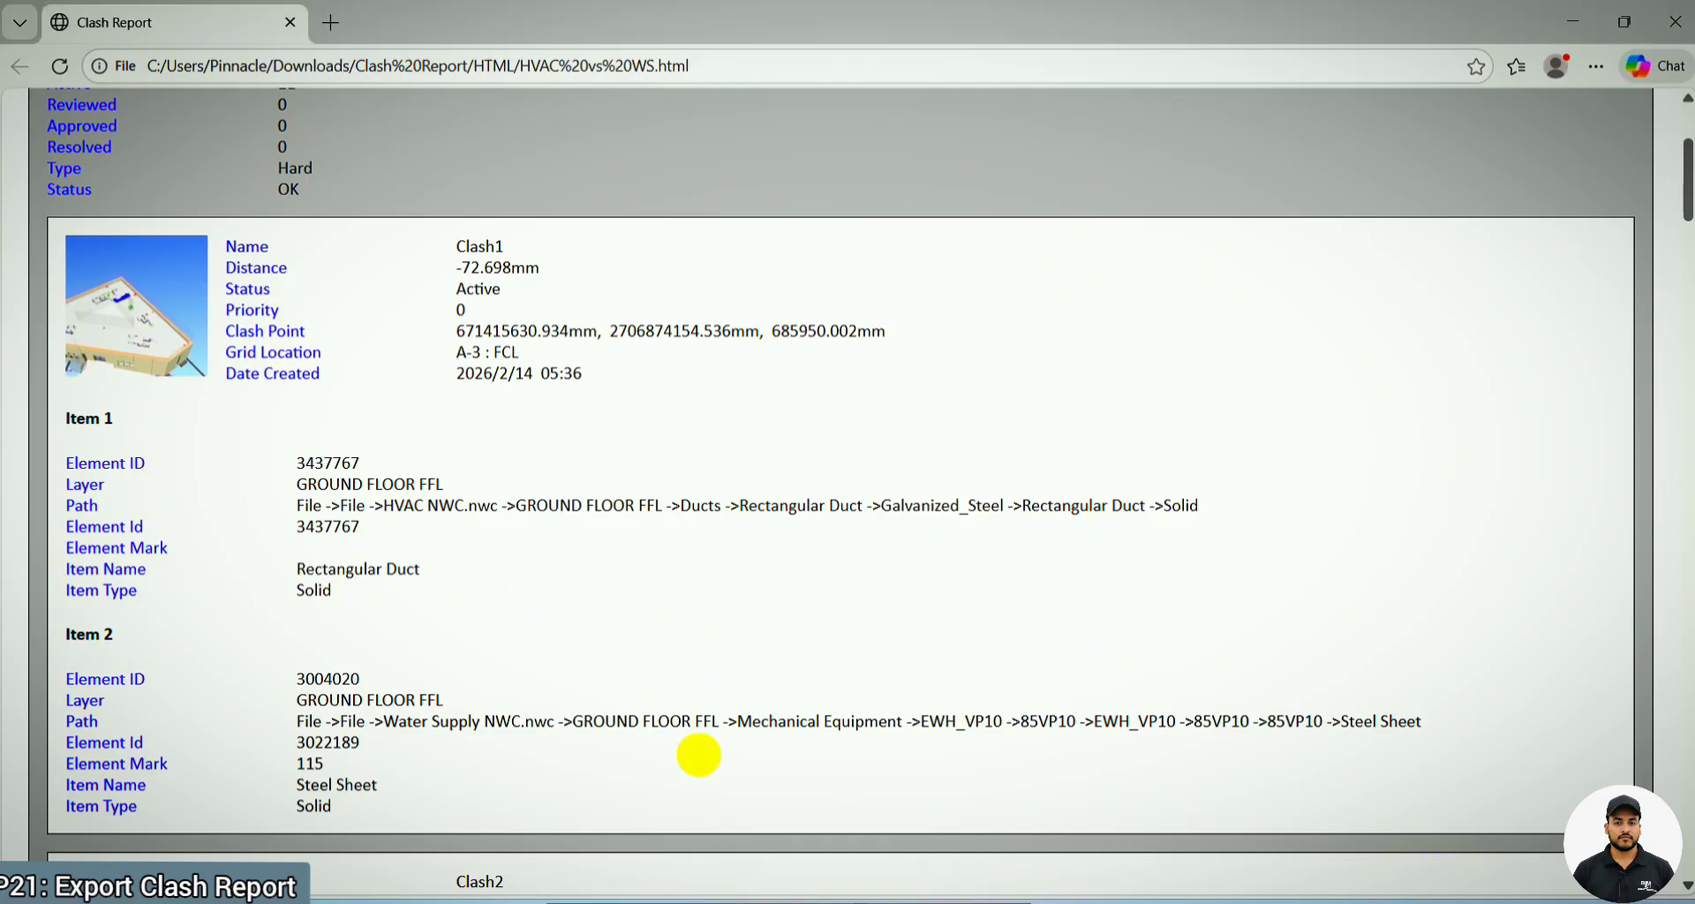
pyautogui.scroll(-12, 416, 367)
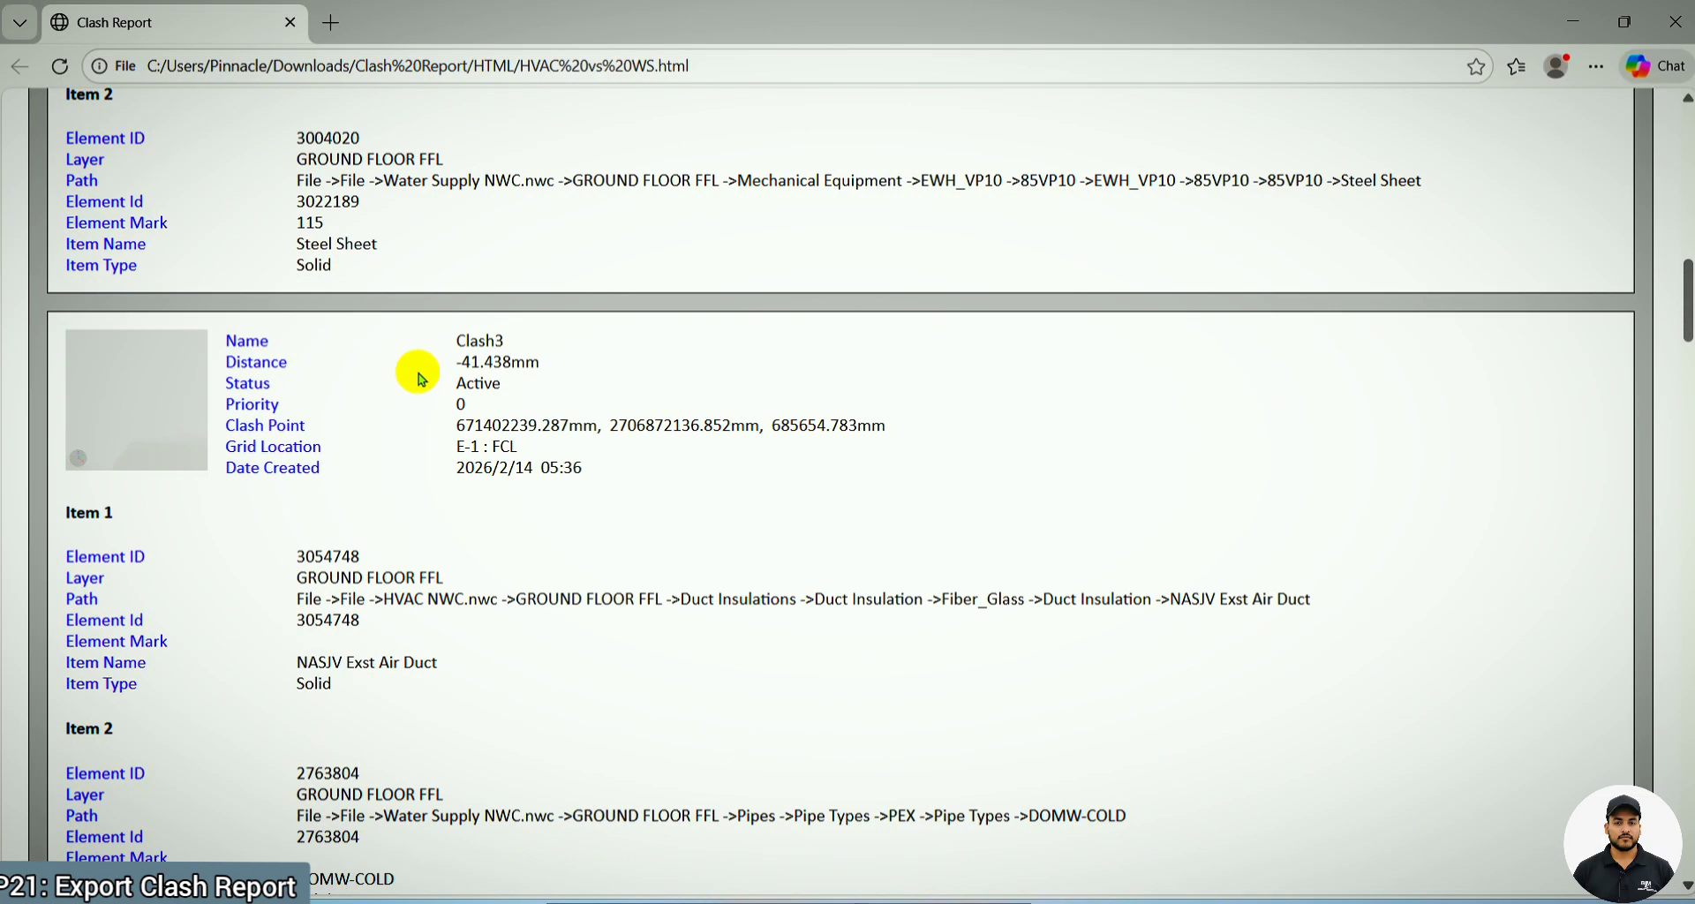
pyautogui.scroll(-20, 422, 378)
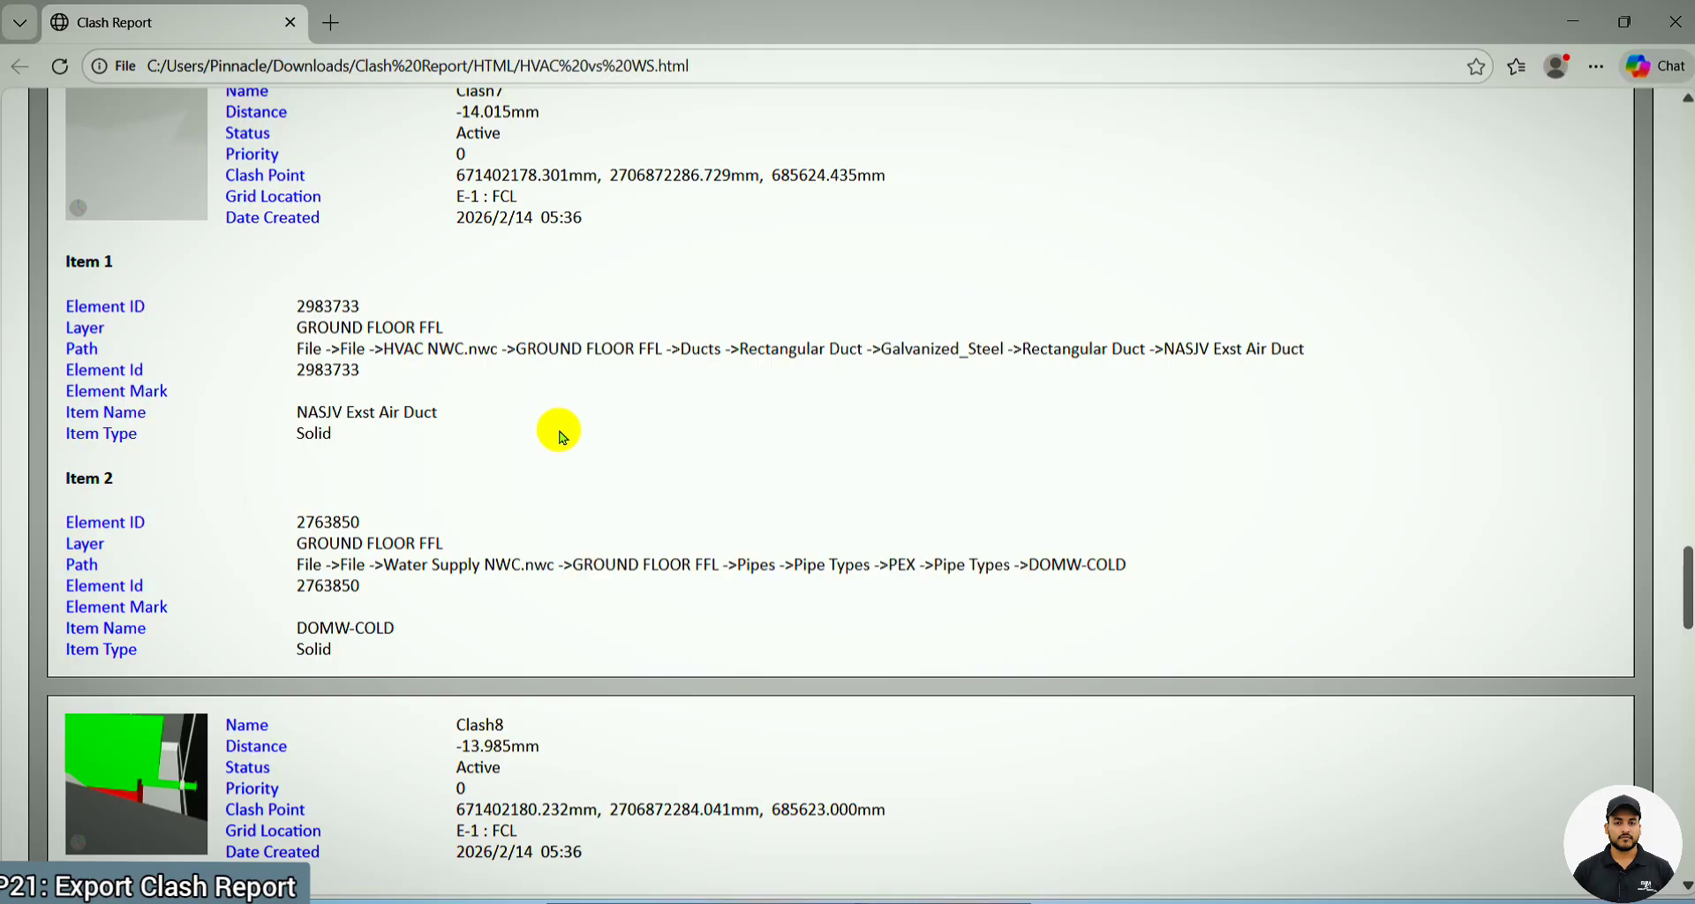
pyautogui.hotkey('ctrl', 'p')
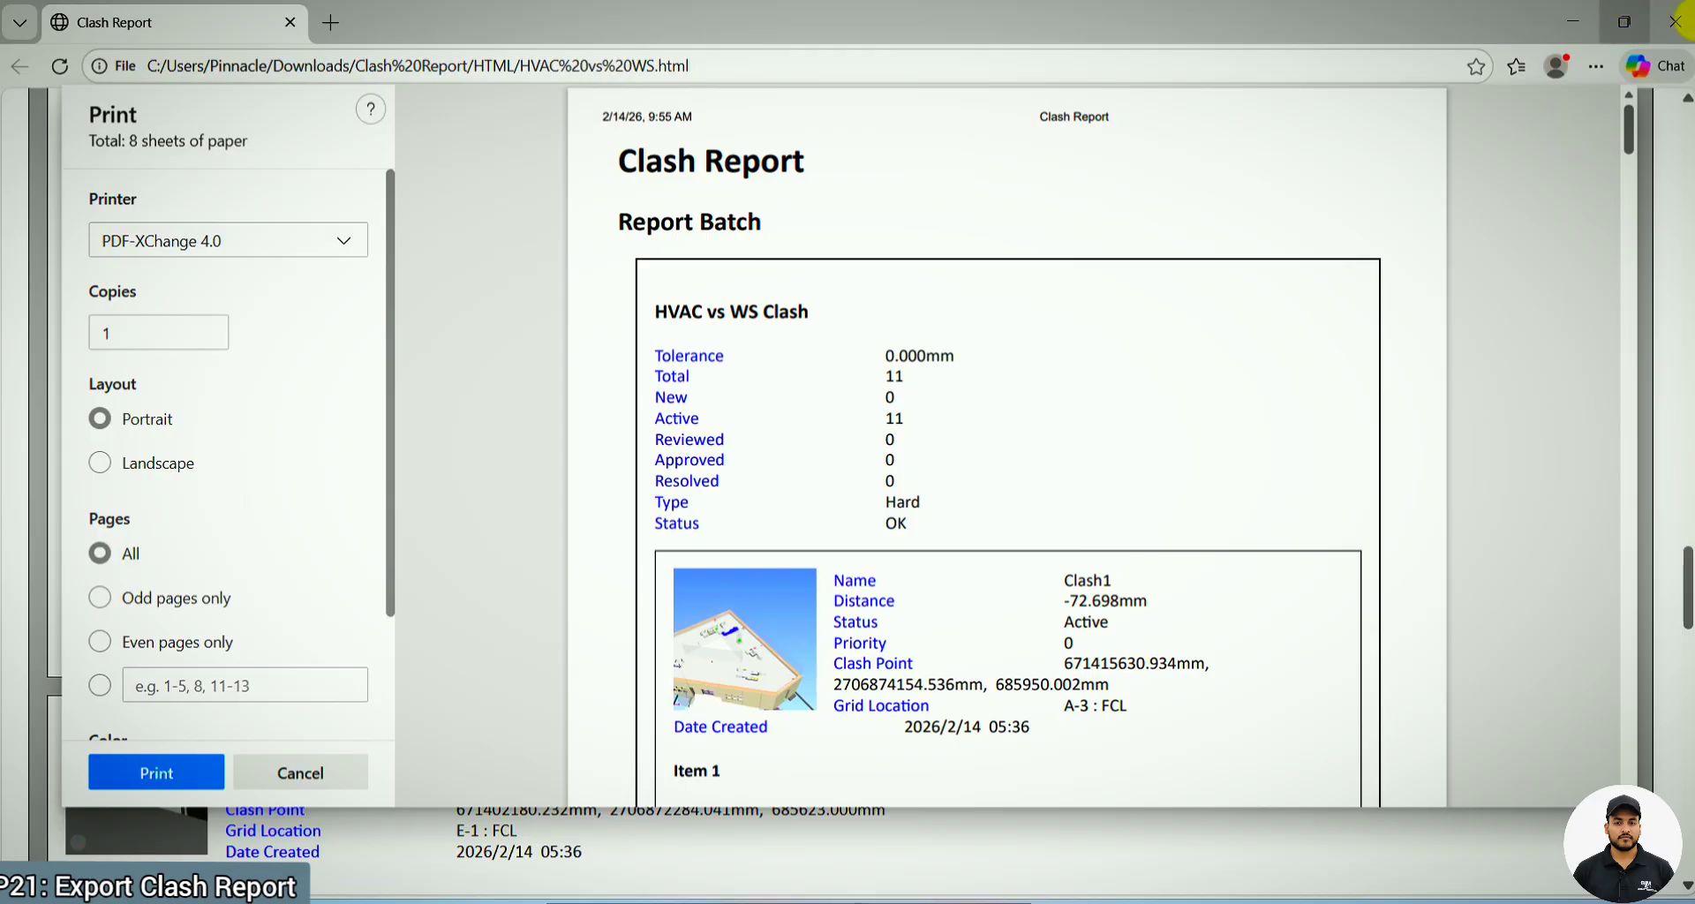
pyautogui.doubleClick(1337, 31)
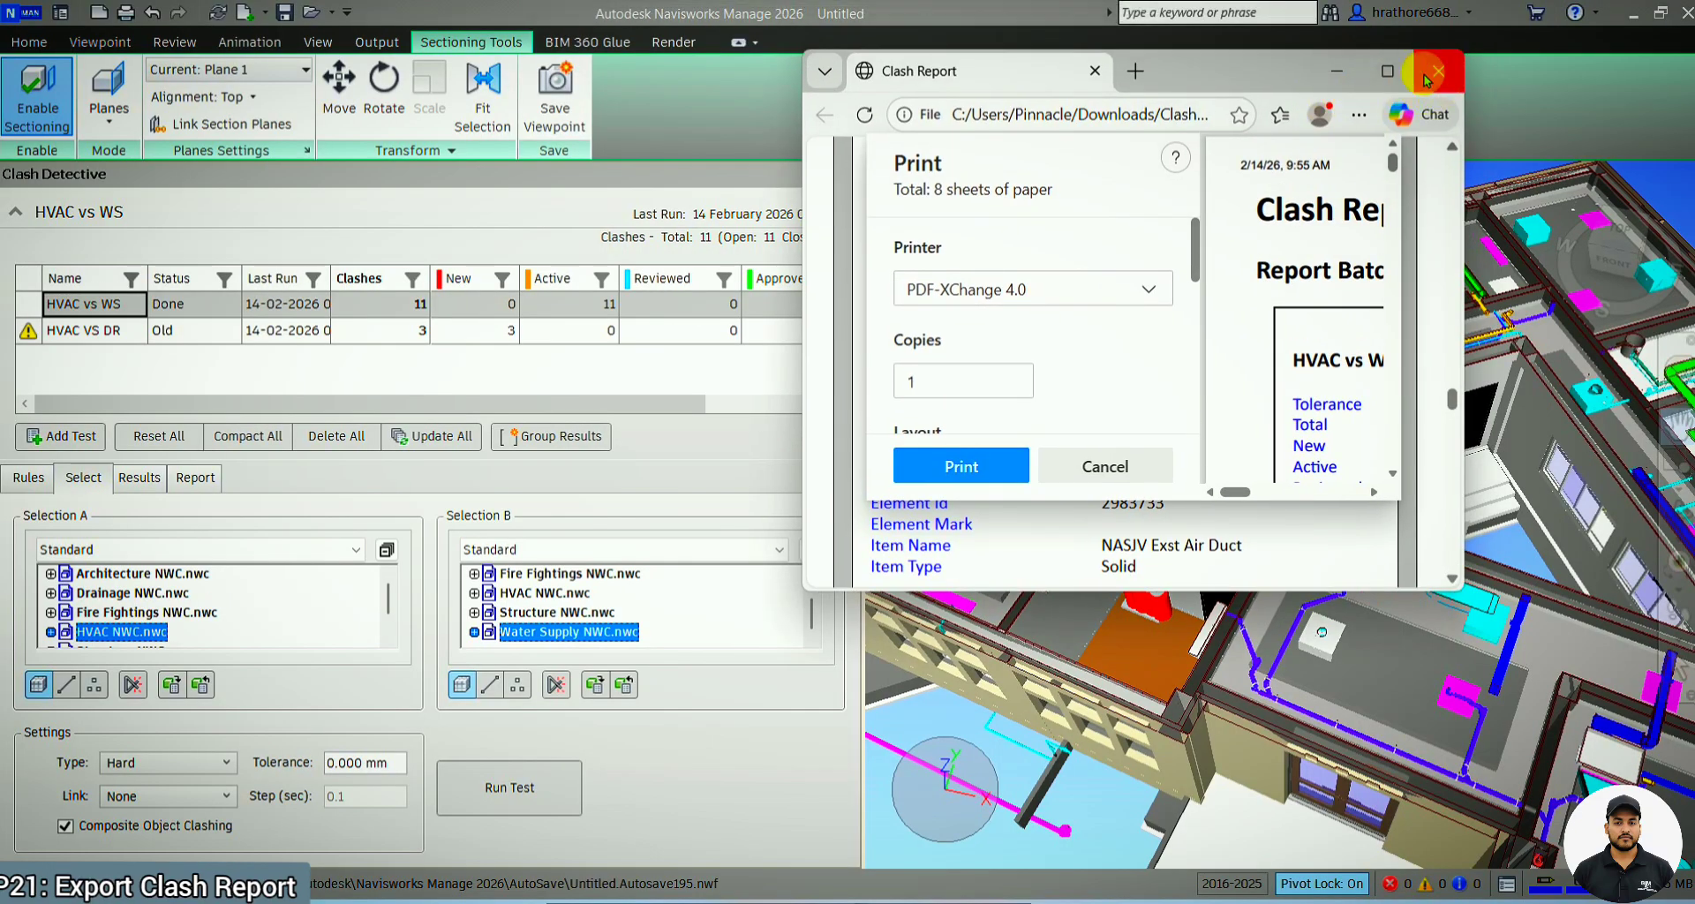
pyautogui.click(1387, 71)
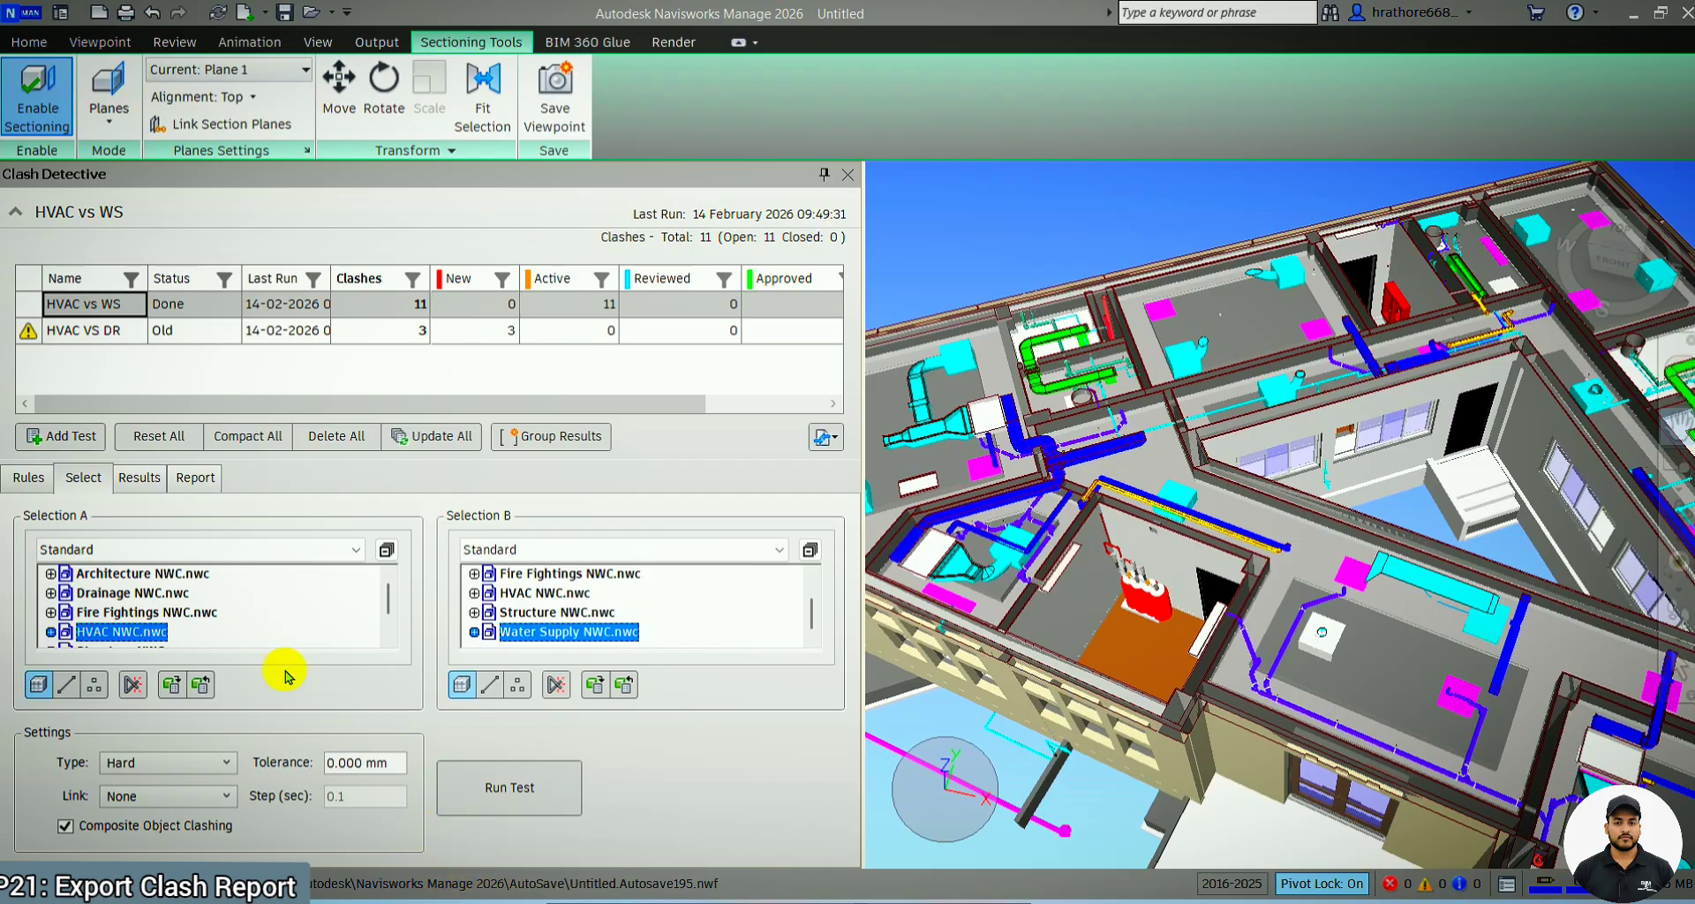
# Look at the available clash report formats in Navisworks, and return to the HTML folder in File Explorer
pyautogui.click(193, 482)
pyautogui.click(413, 792)
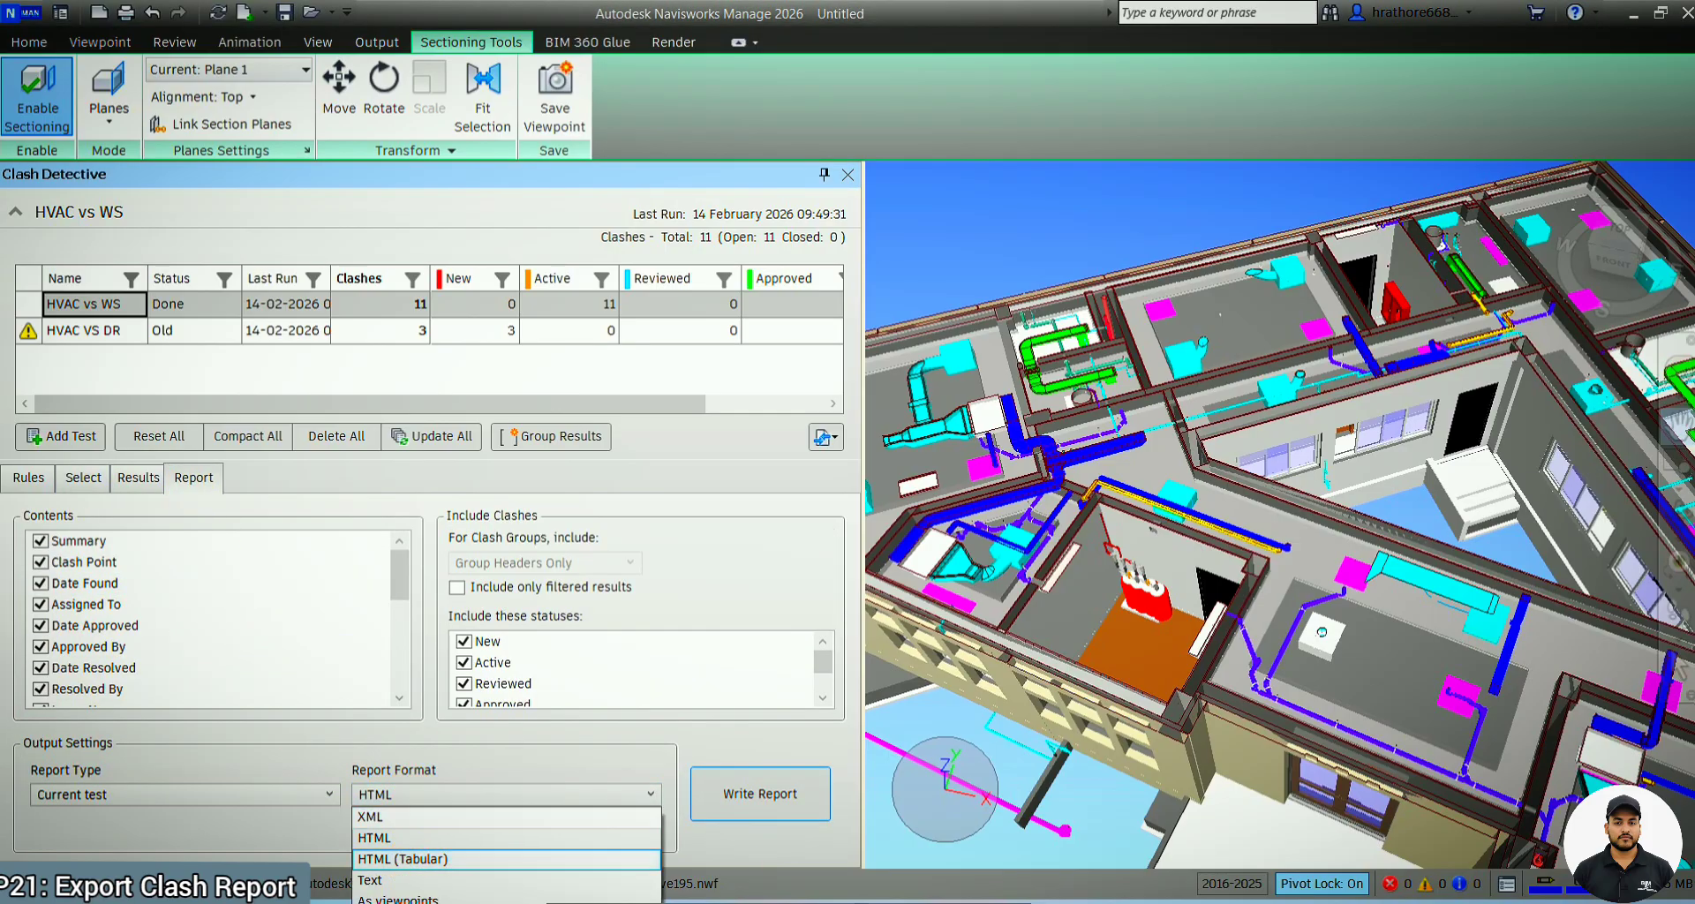
pyautogui.moveTo(795, 894)
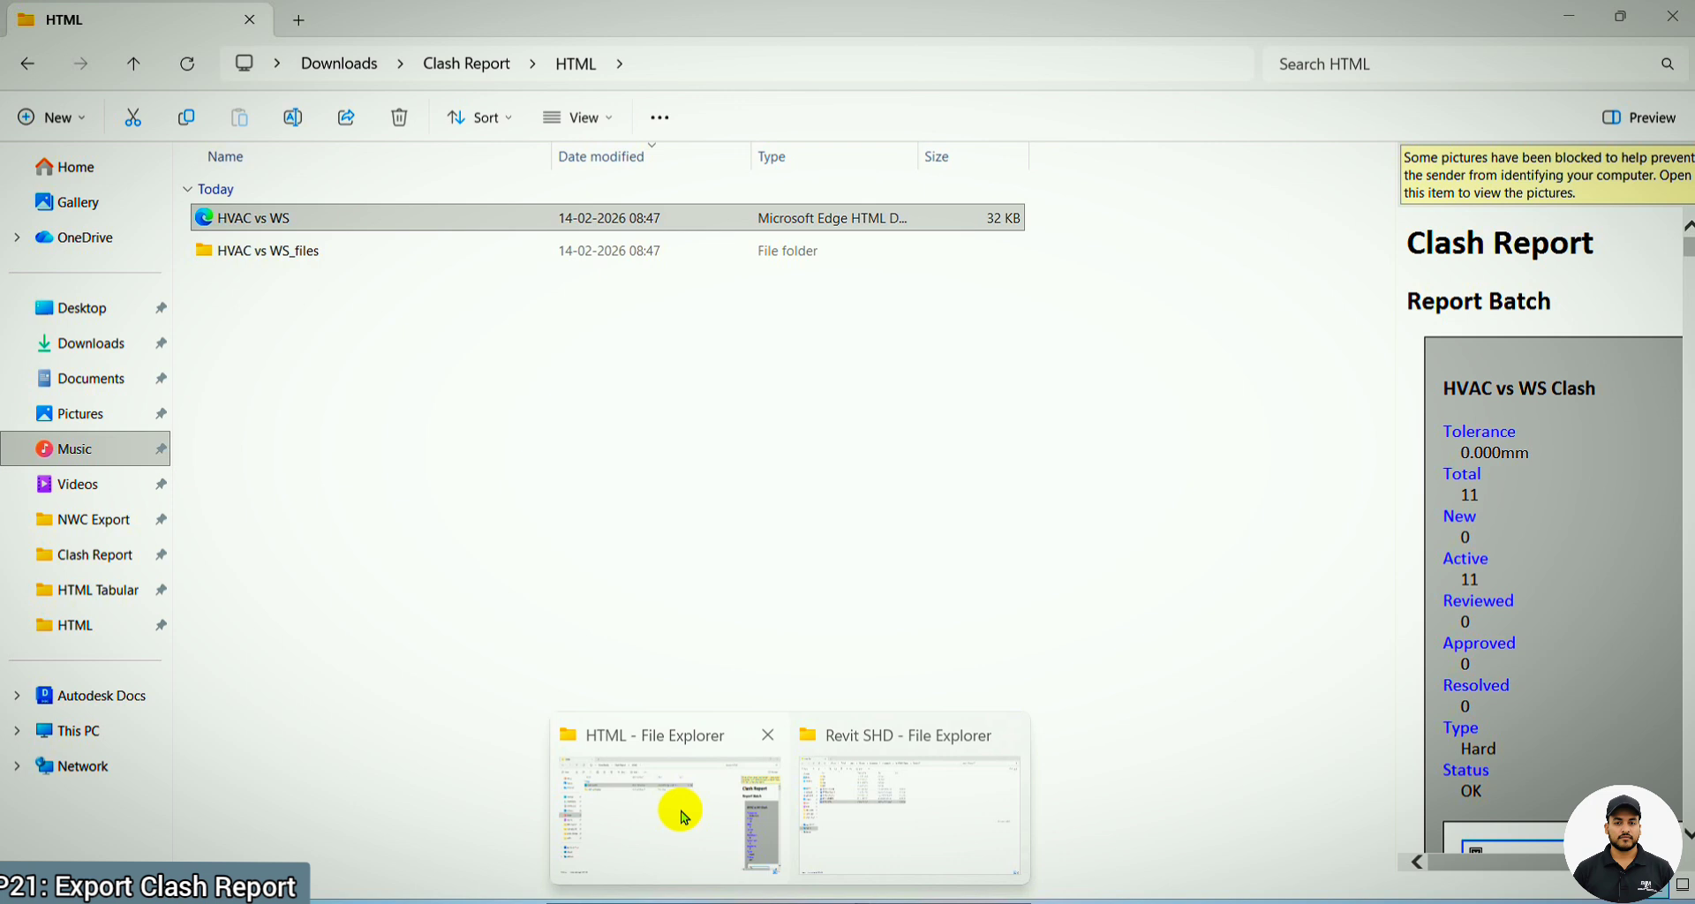
pyautogui.click(674, 806)
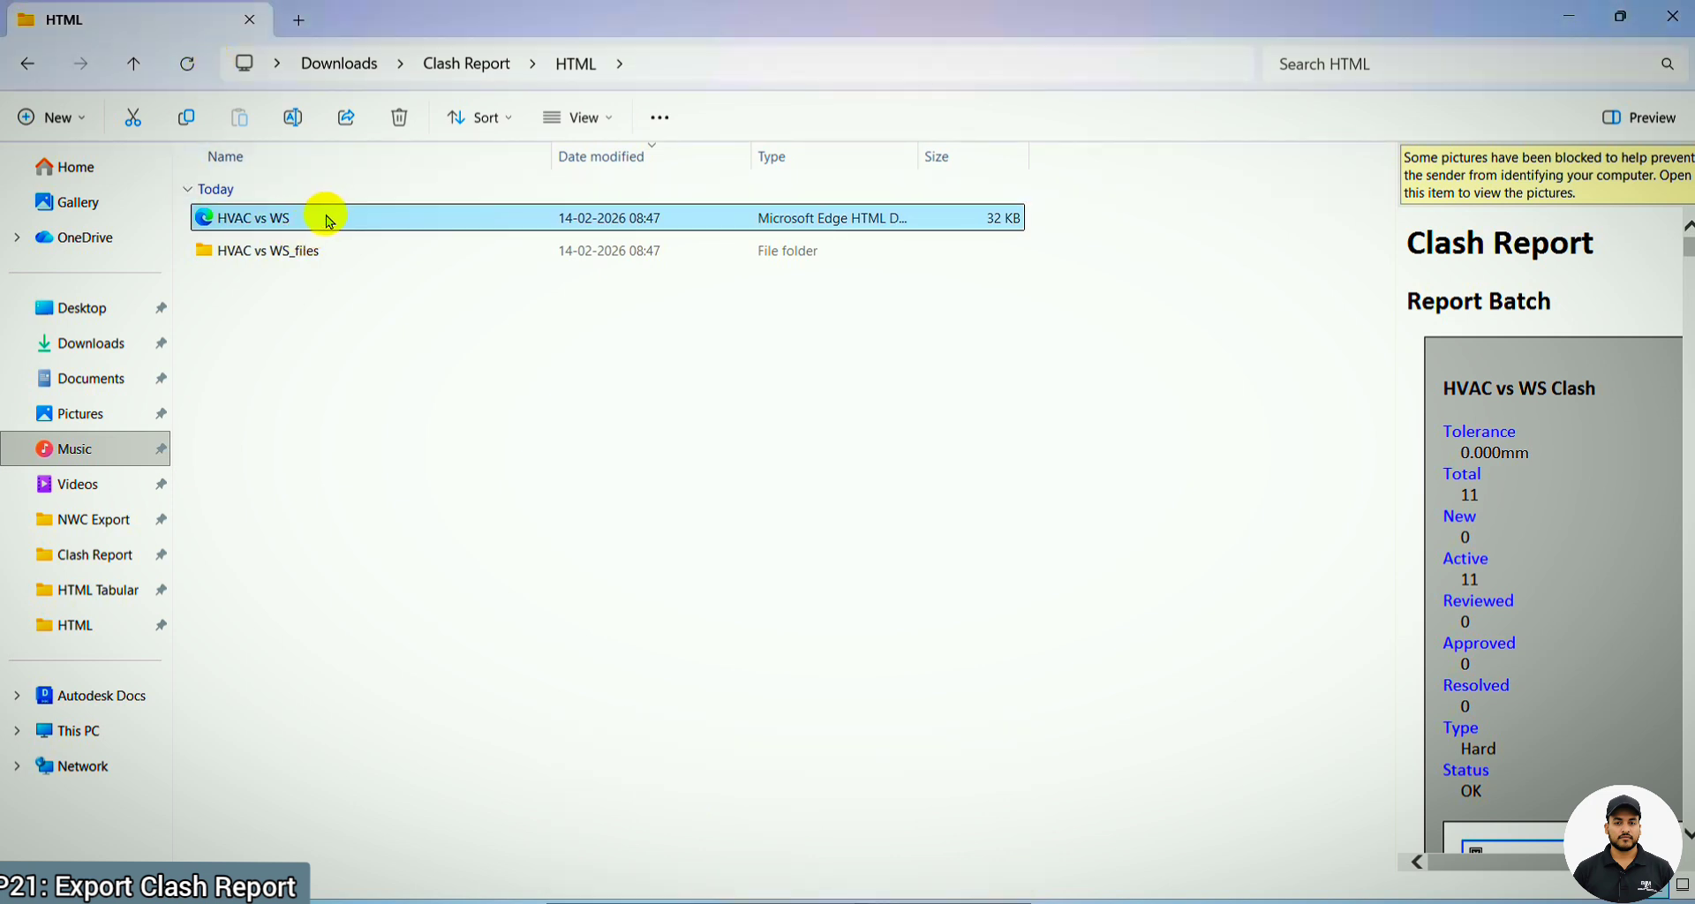
# Open the HVAC vs WS_files folder, view several clash images including cd000001 and cd000011, and close the image viewer
pyautogui.doubleClick(309, 250)
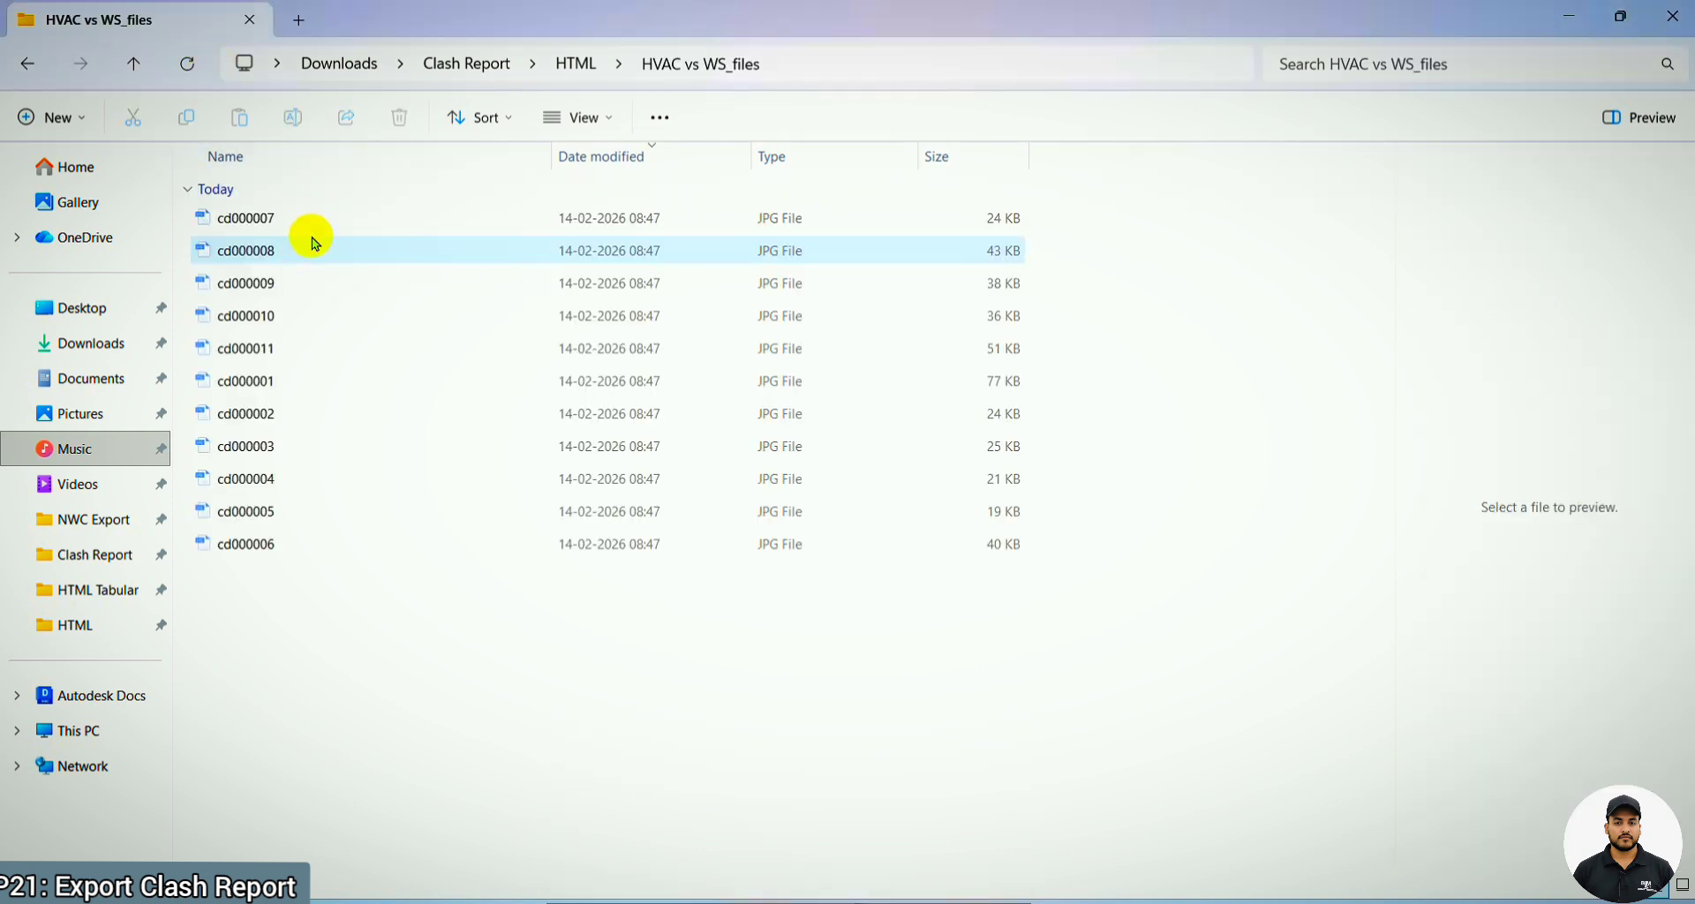
pyautogui.click(281, 372)
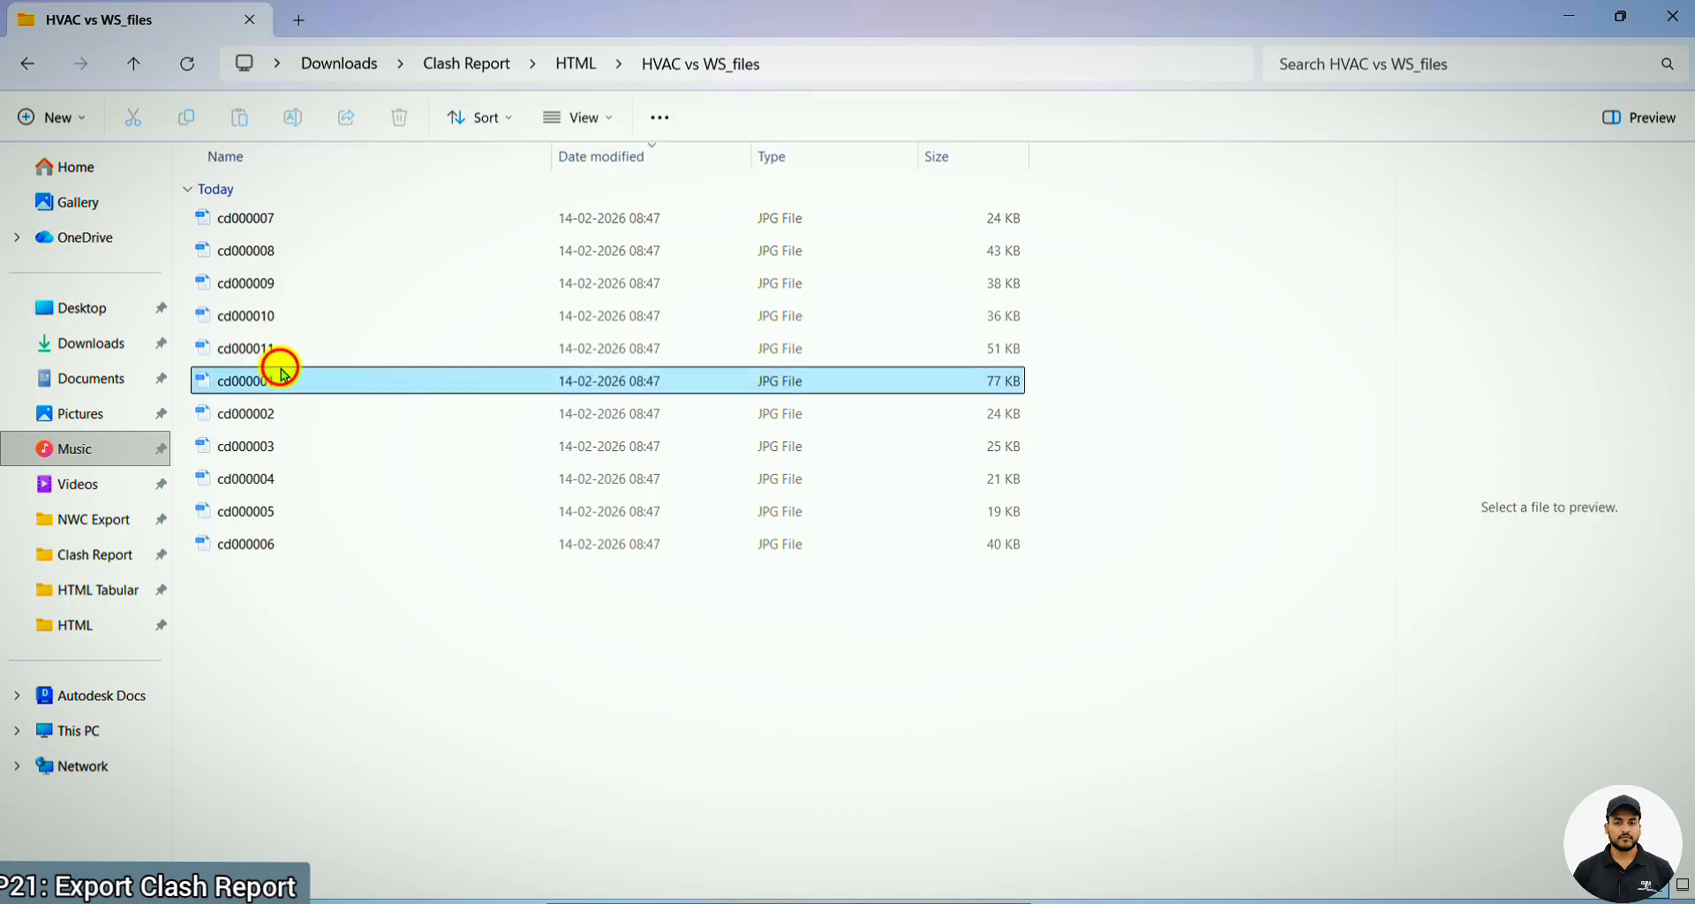
pyautogui.doubleClick(281, 372)
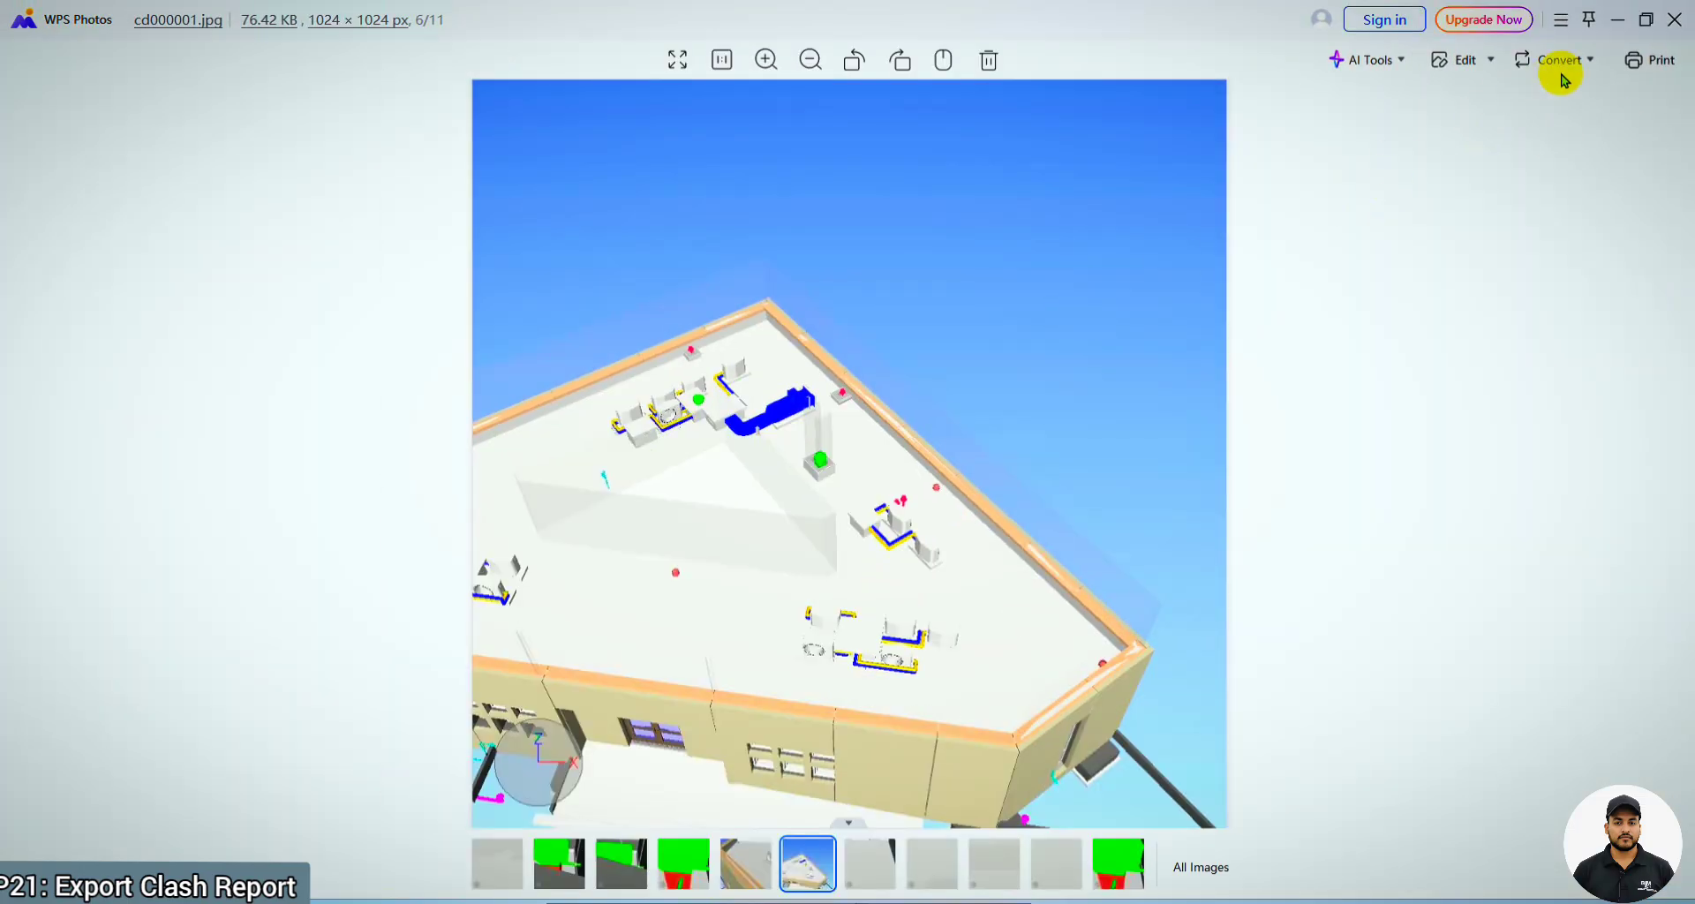
pyautogui.click(1673, 20)
pyautogui.click(300, 351)
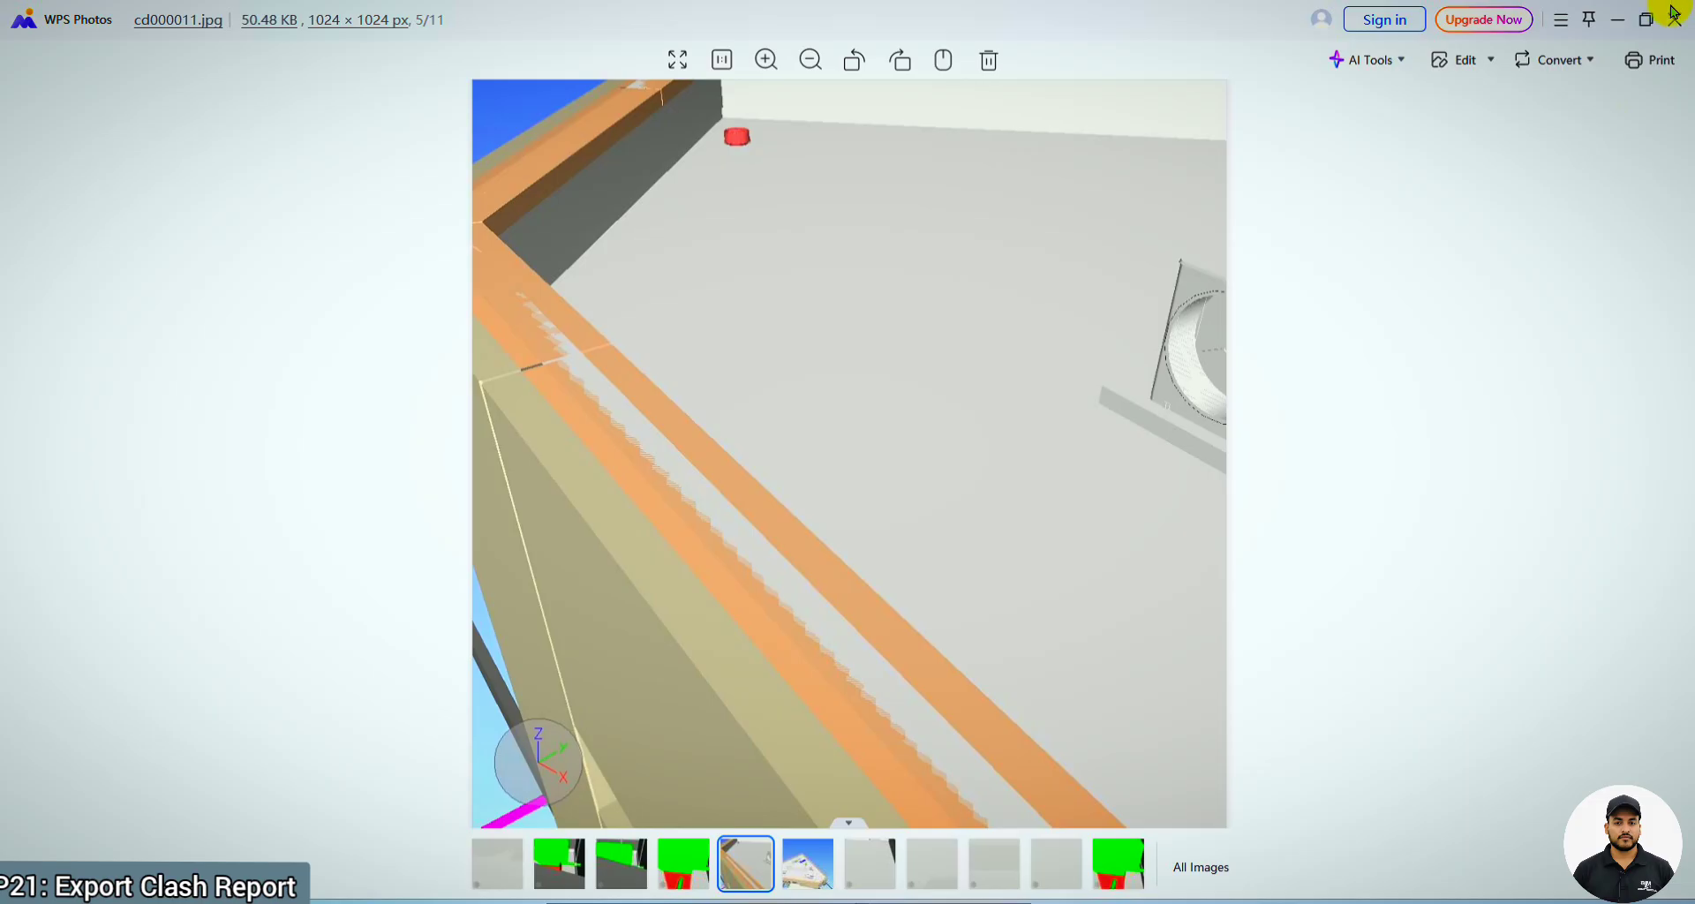
pyautogui.click(678, 872)
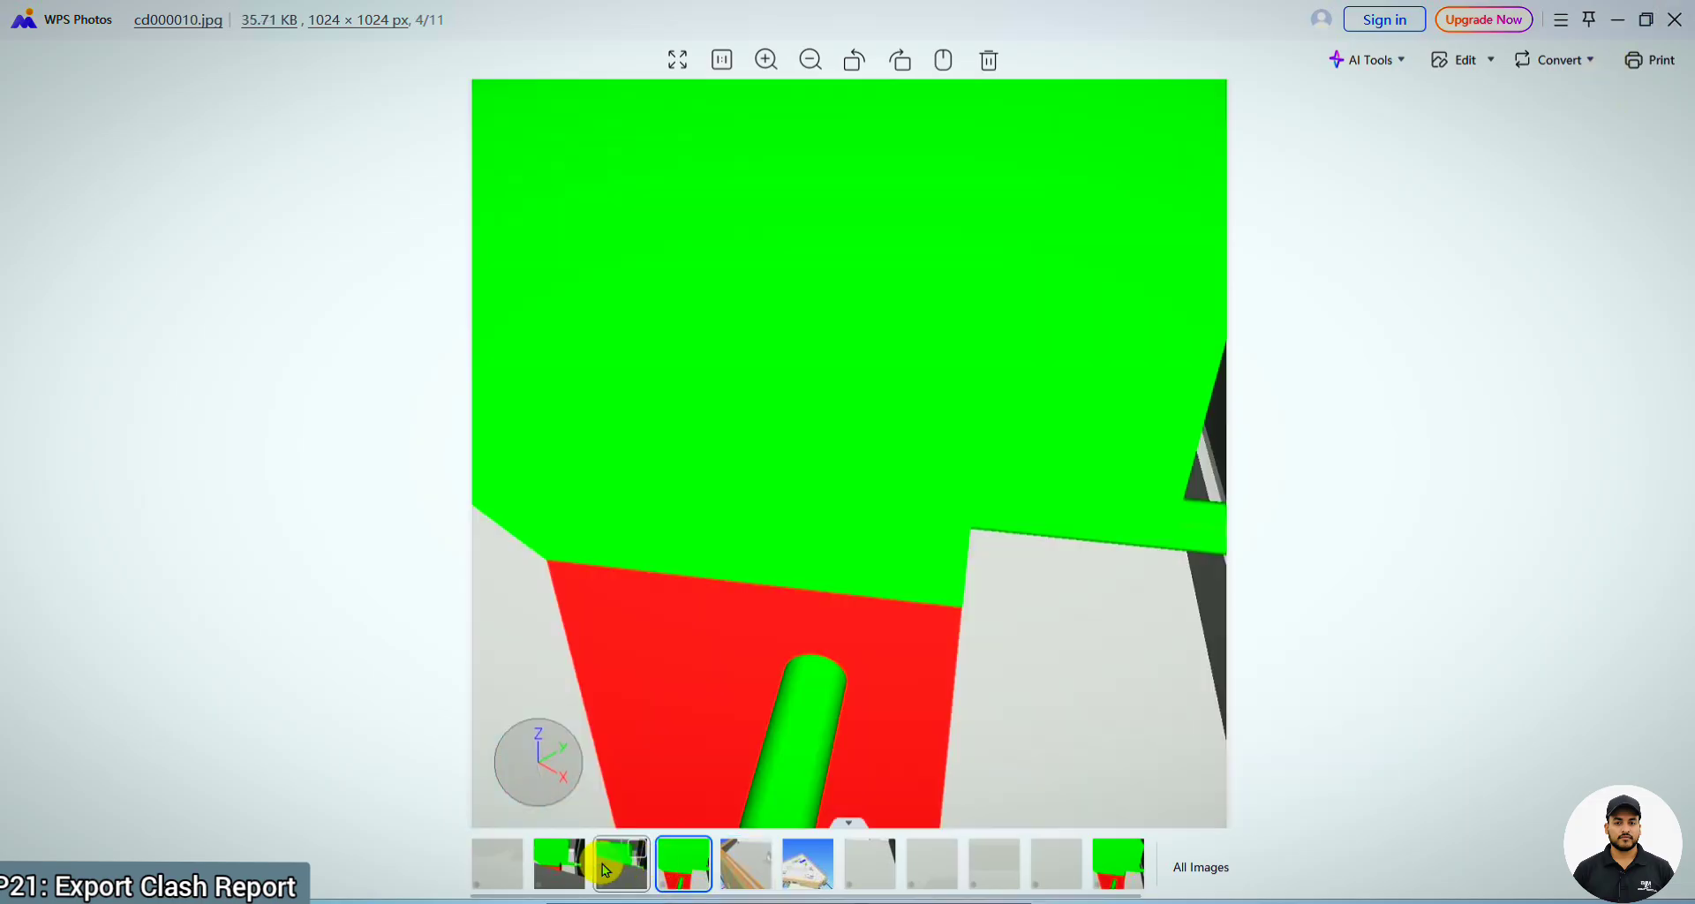
pyautogui.click(561, 867)
pyautogui.click(1673, 19)
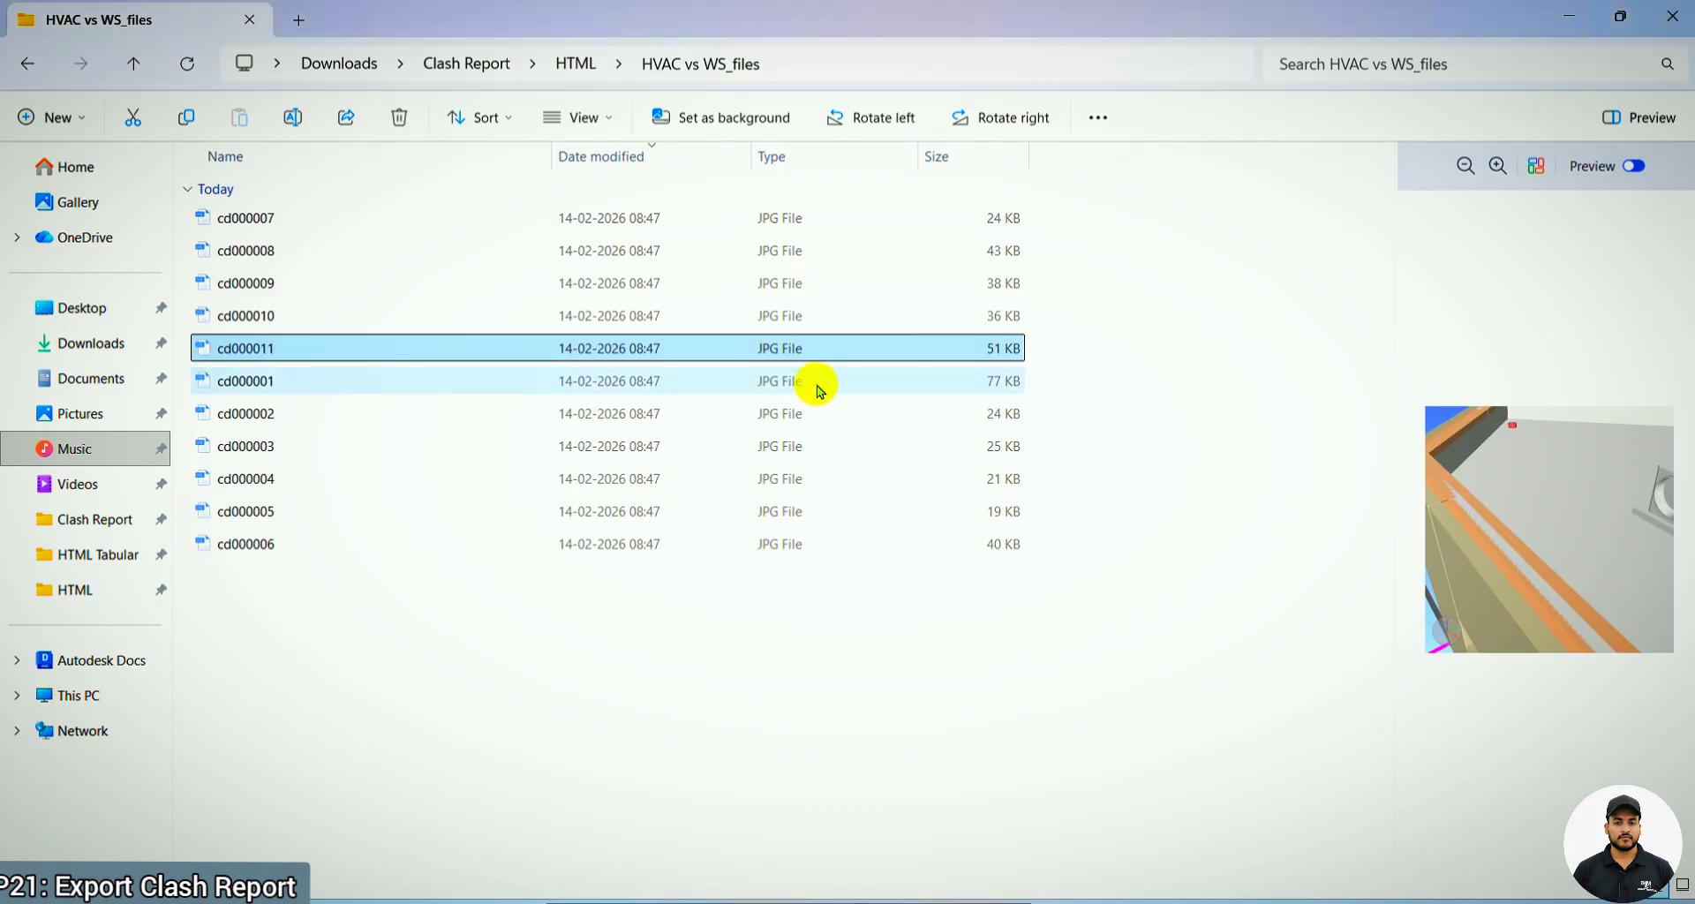
# Go to the HTML Tabular subfolder of Clash Report, and look at the images inside its HVAC vs WS_files folder
pyautogui.click(29, 62)
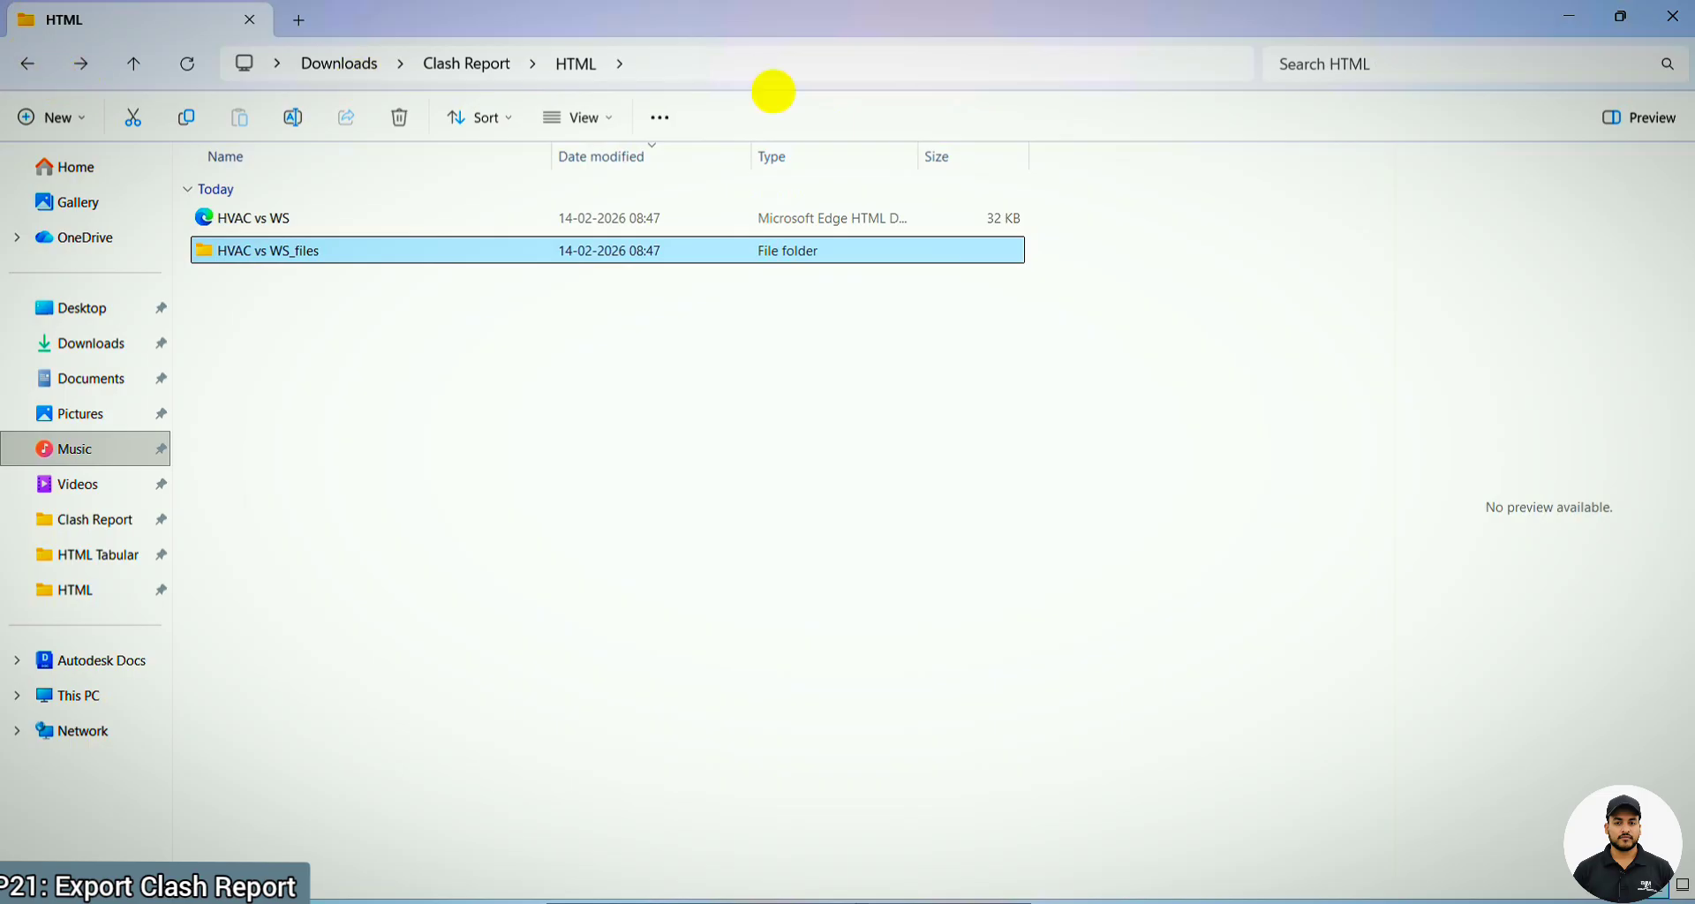
pyautogui.click(481, 64)
pyautogui.click(301, 294)
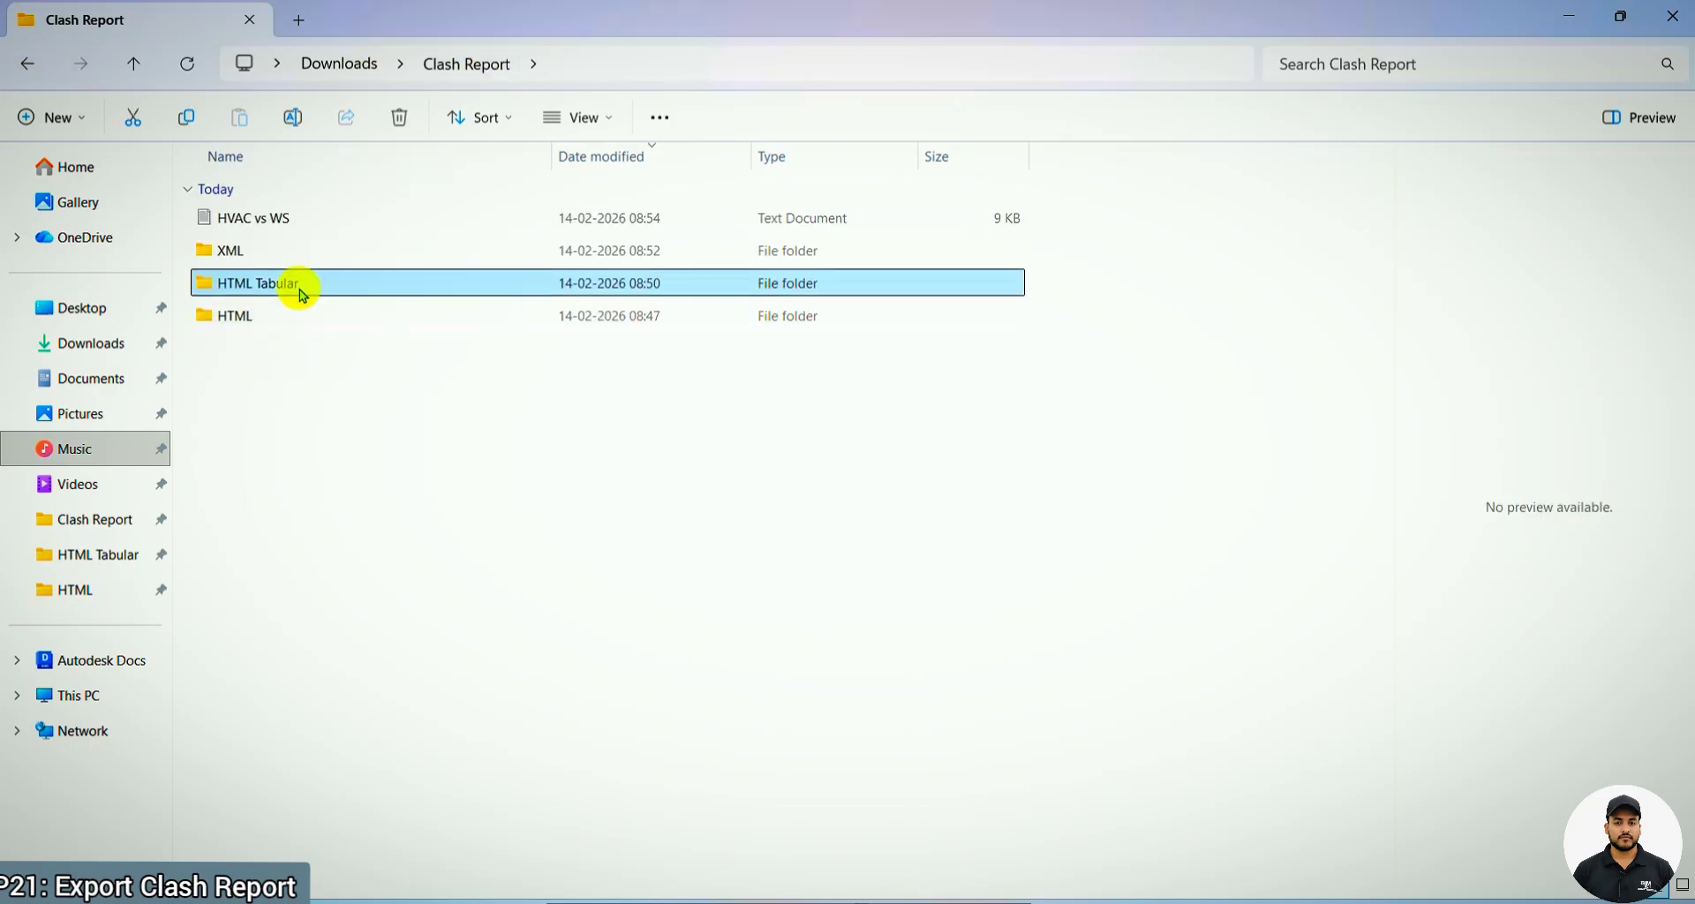
pyautogui.doubleClick(300, 294)
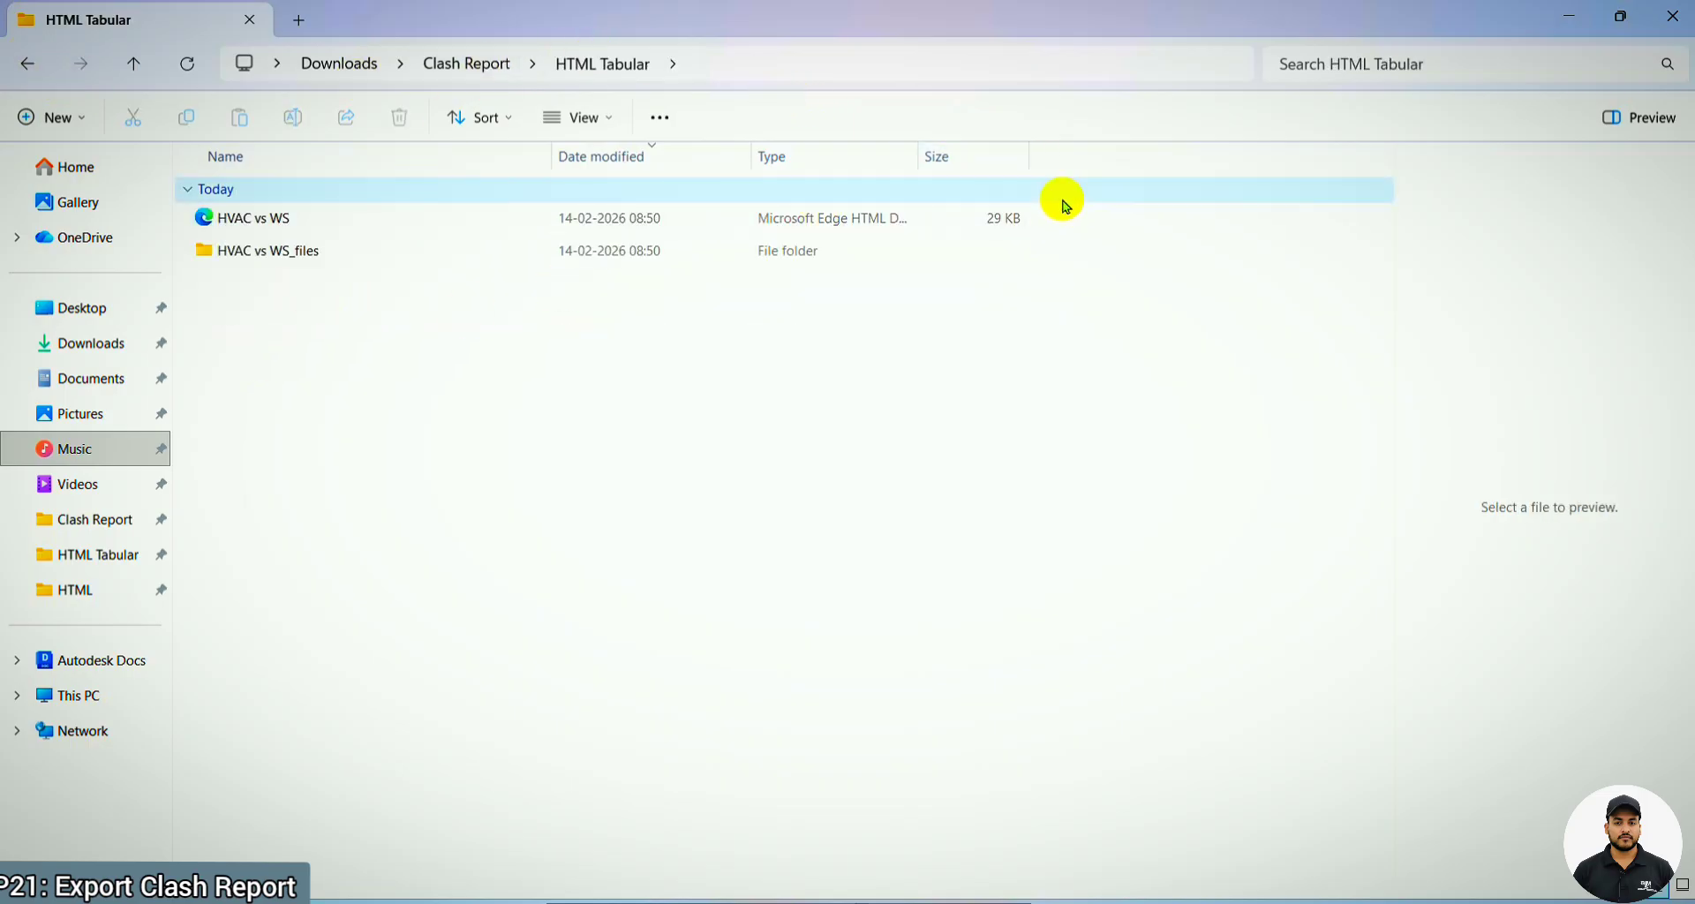
pyautogui.doubleClick(316, 250)
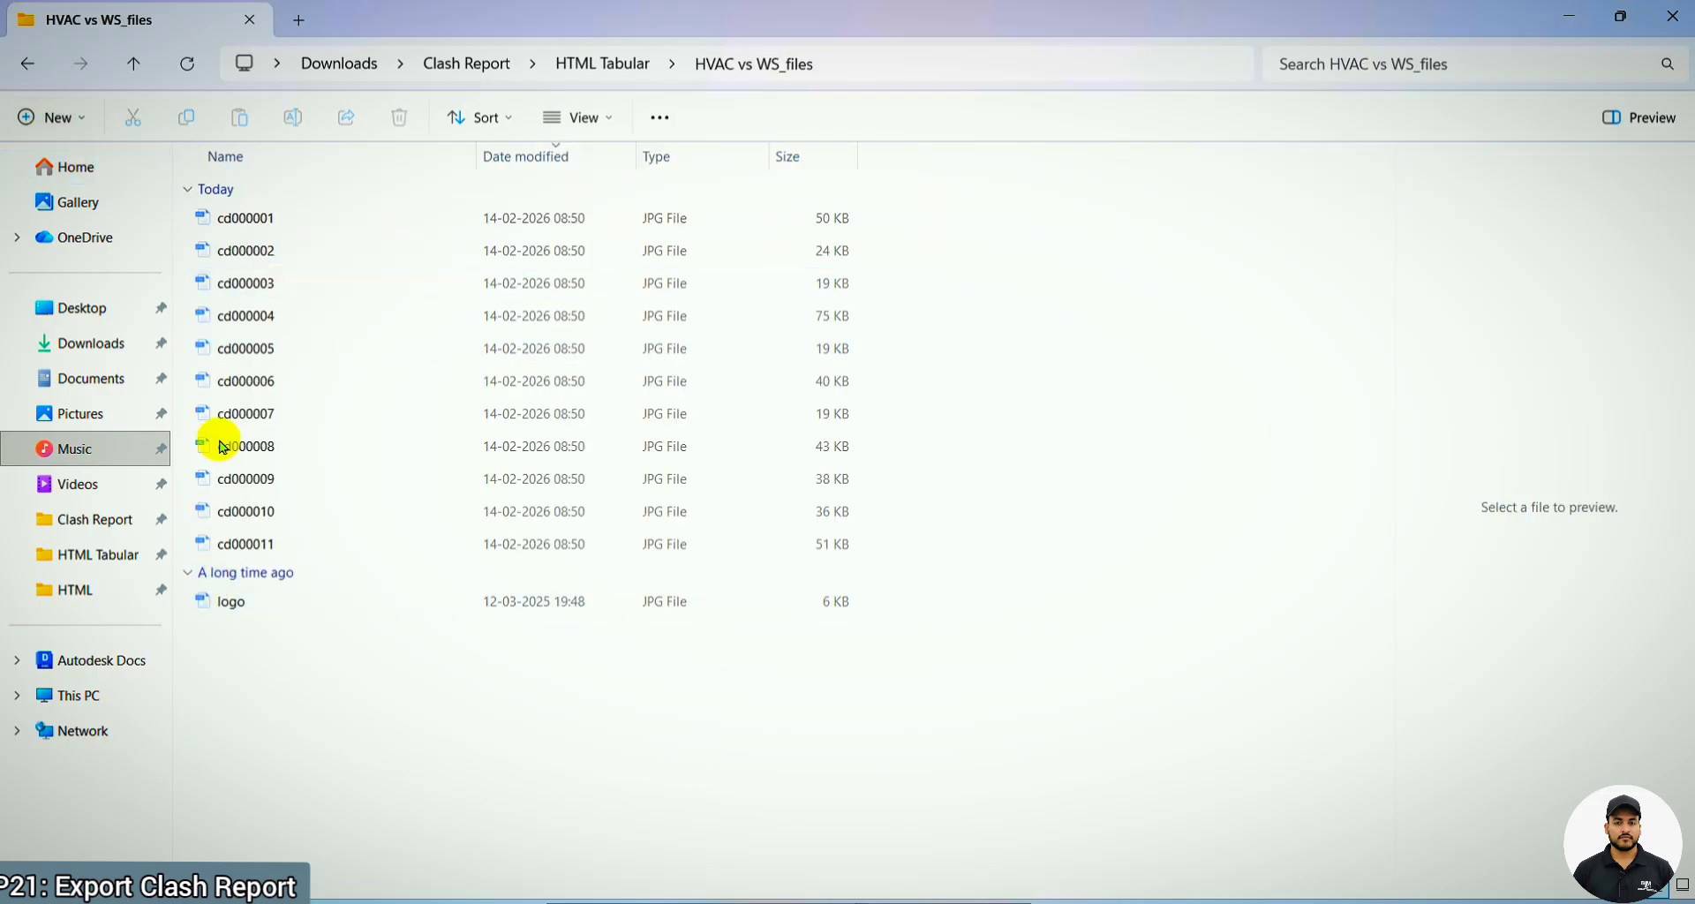
pyautogui.click(29, 60)
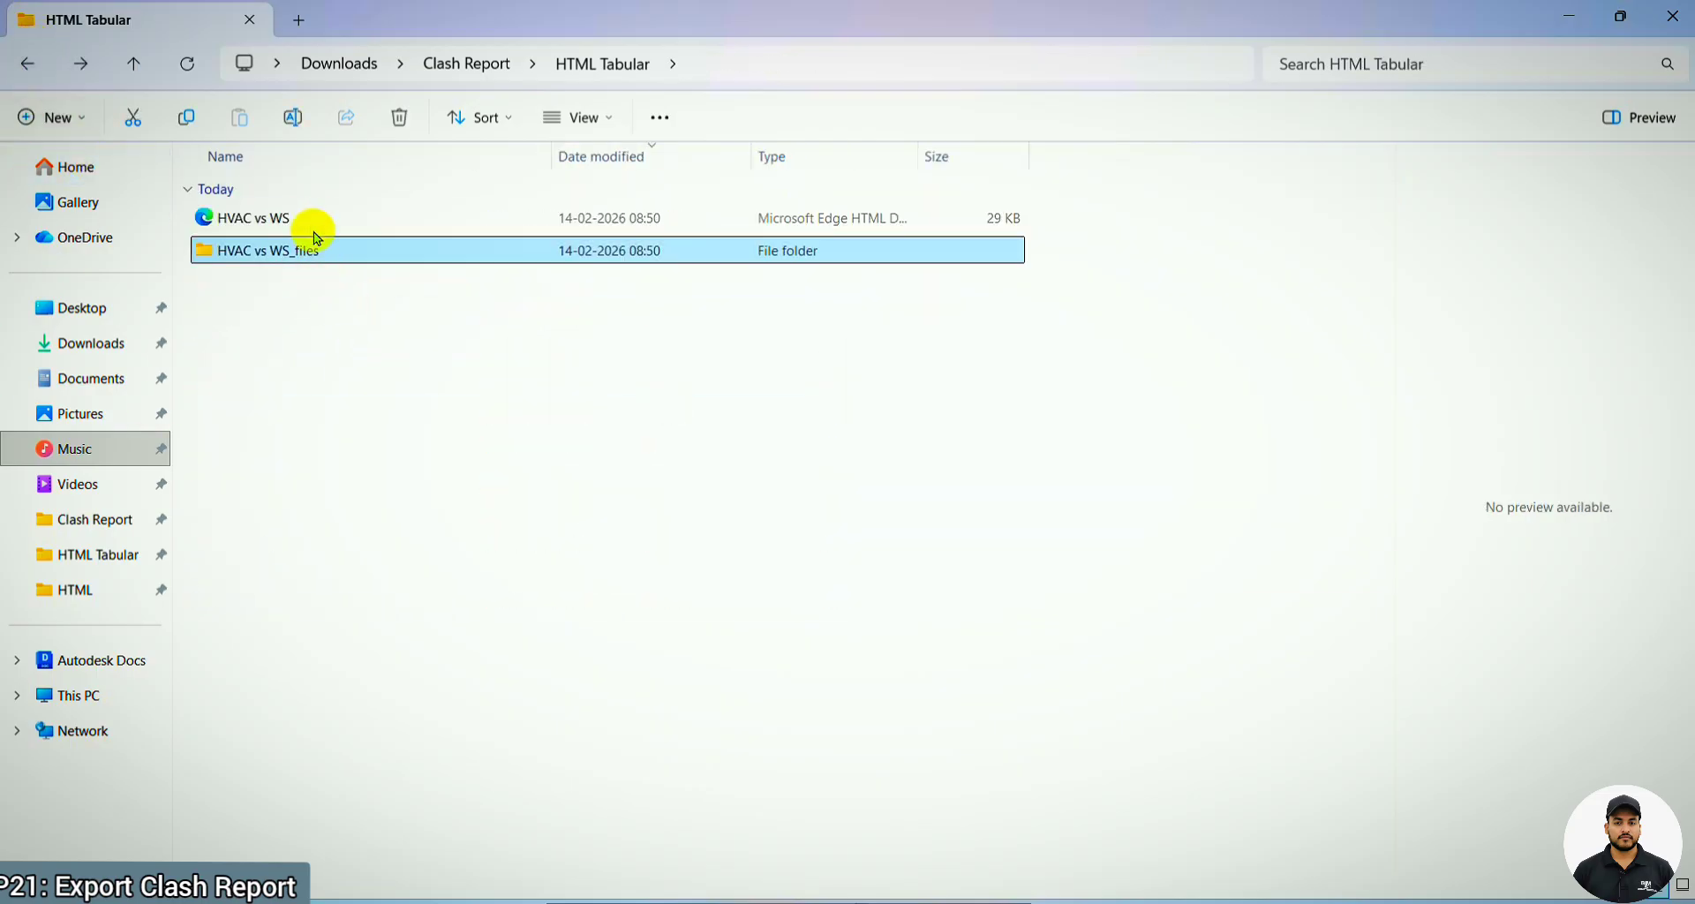
# Open the HVAC vs WS report from the HTML Tabular folder, examine its clash table in the browser, and close it
pyautogui.click(311, 222)
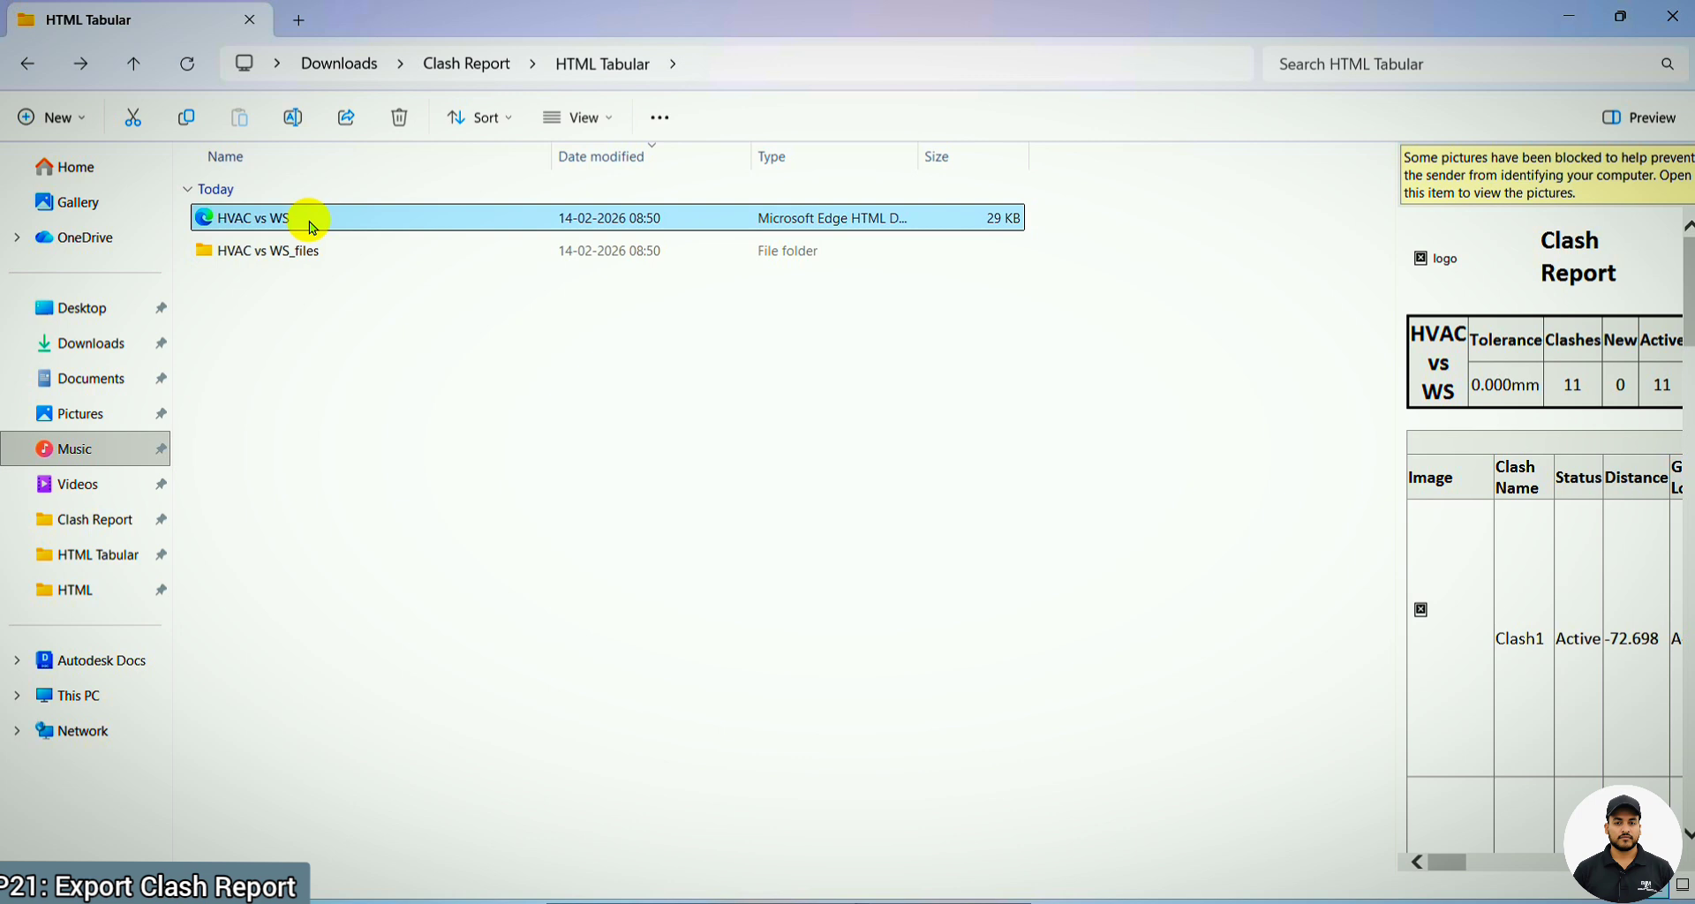
pyautogui.doubleClick(308, 218)
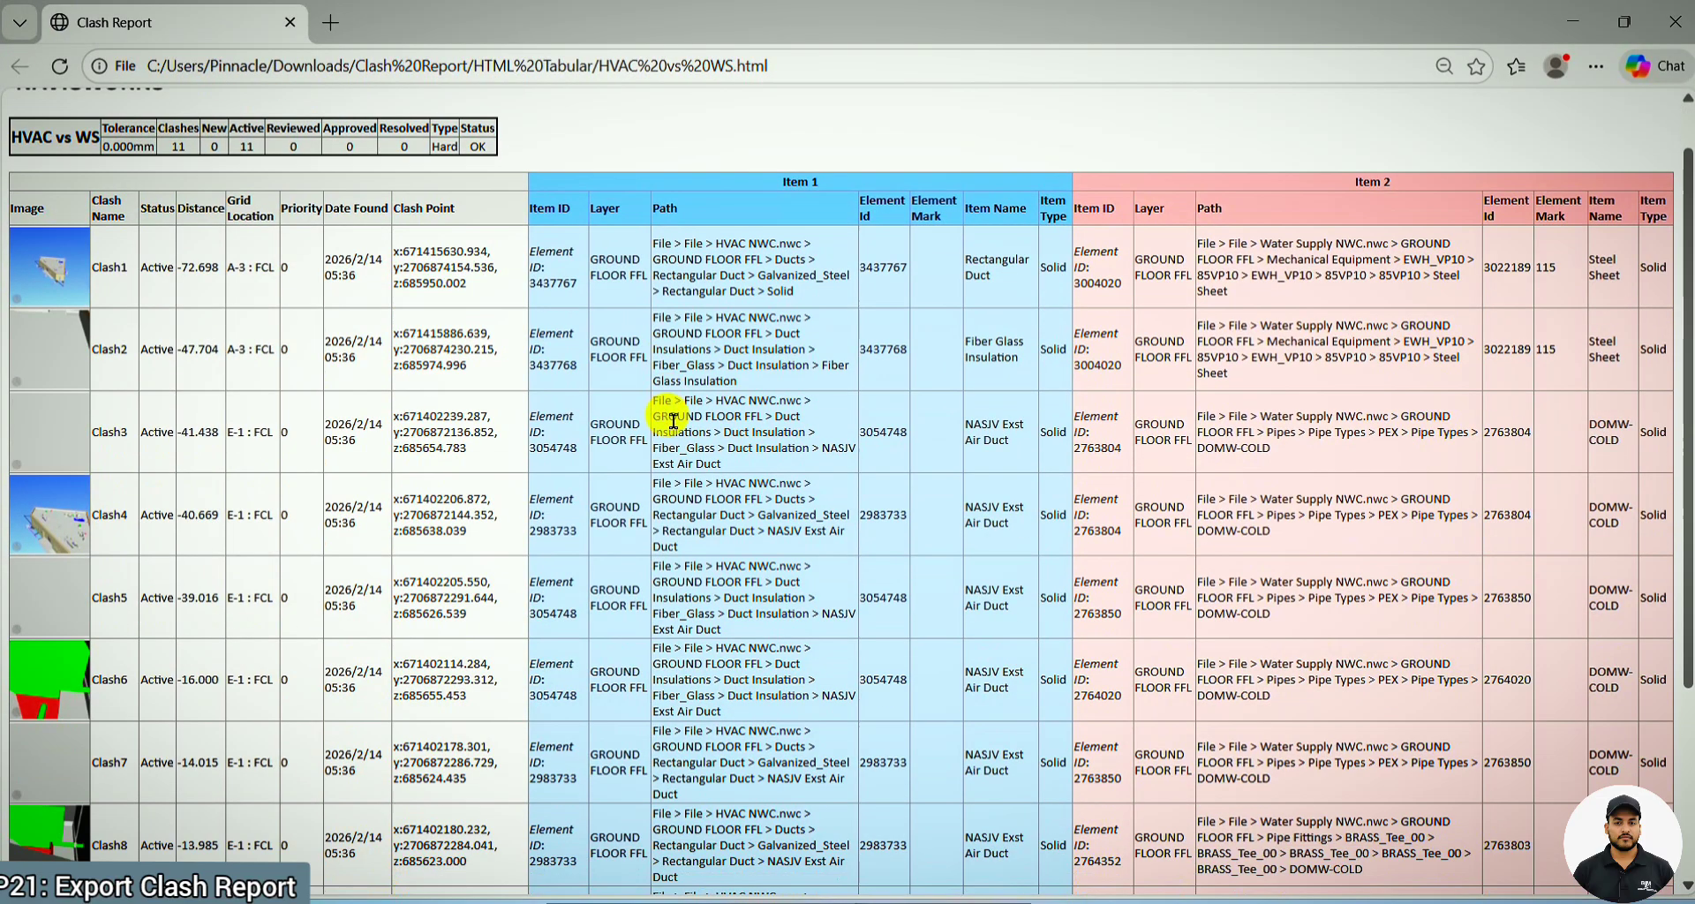
pyautogui.scroll(-3, 706, 406)
pyautogui.scroll(3, 274, 309)
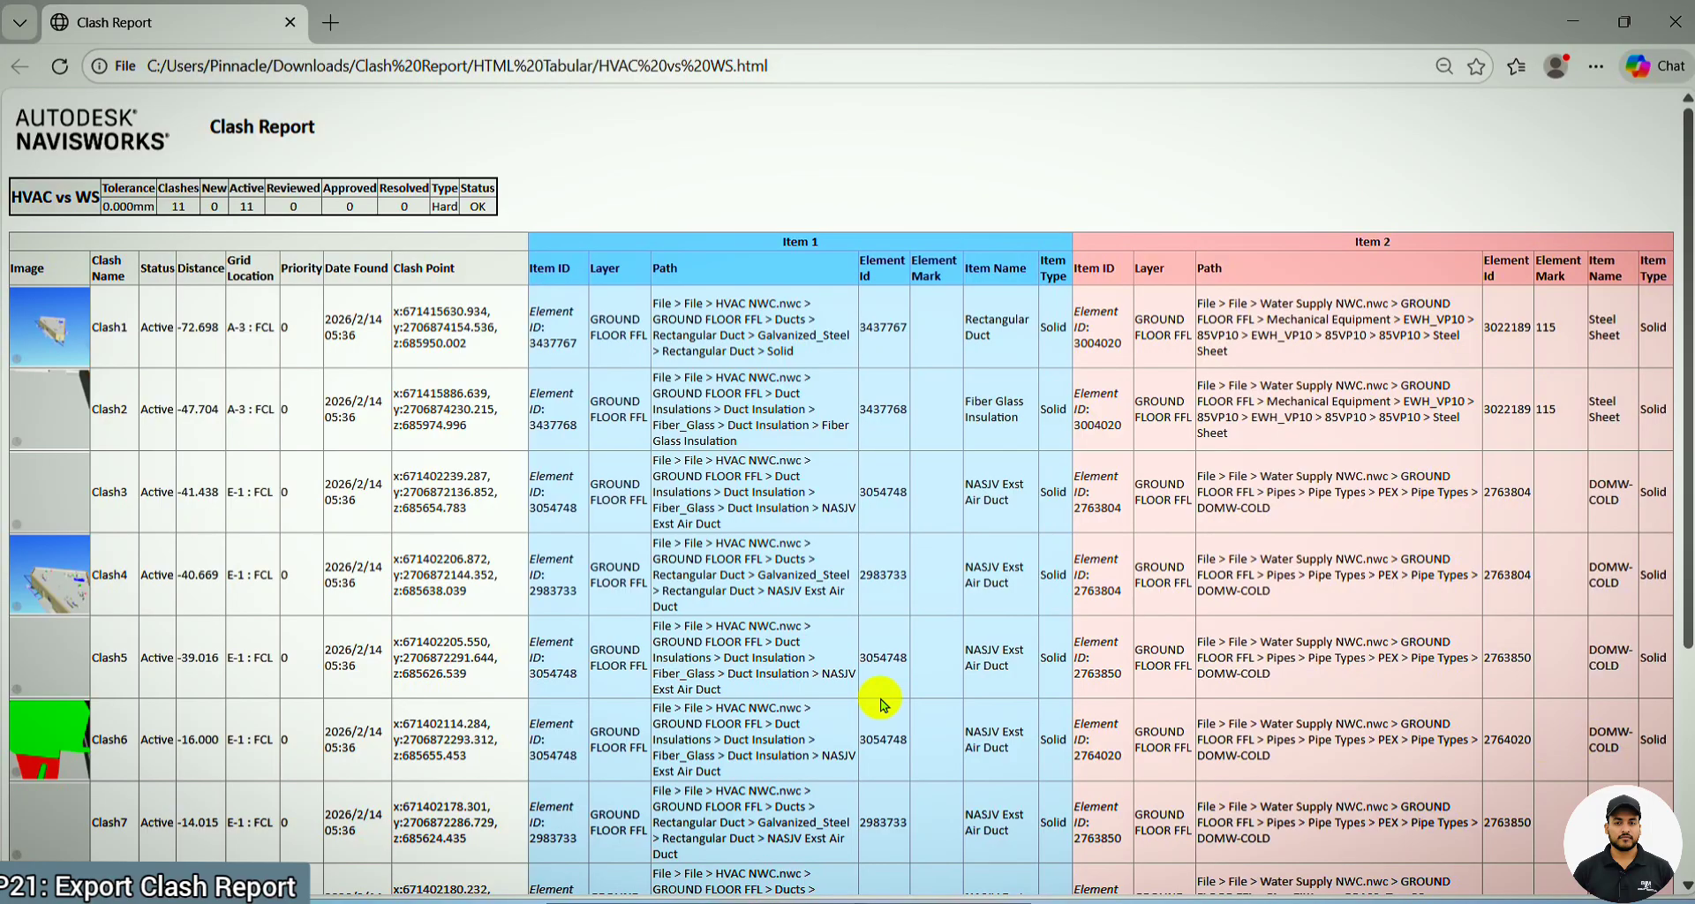
pyautogui.scroll(-4, 1214, 313)
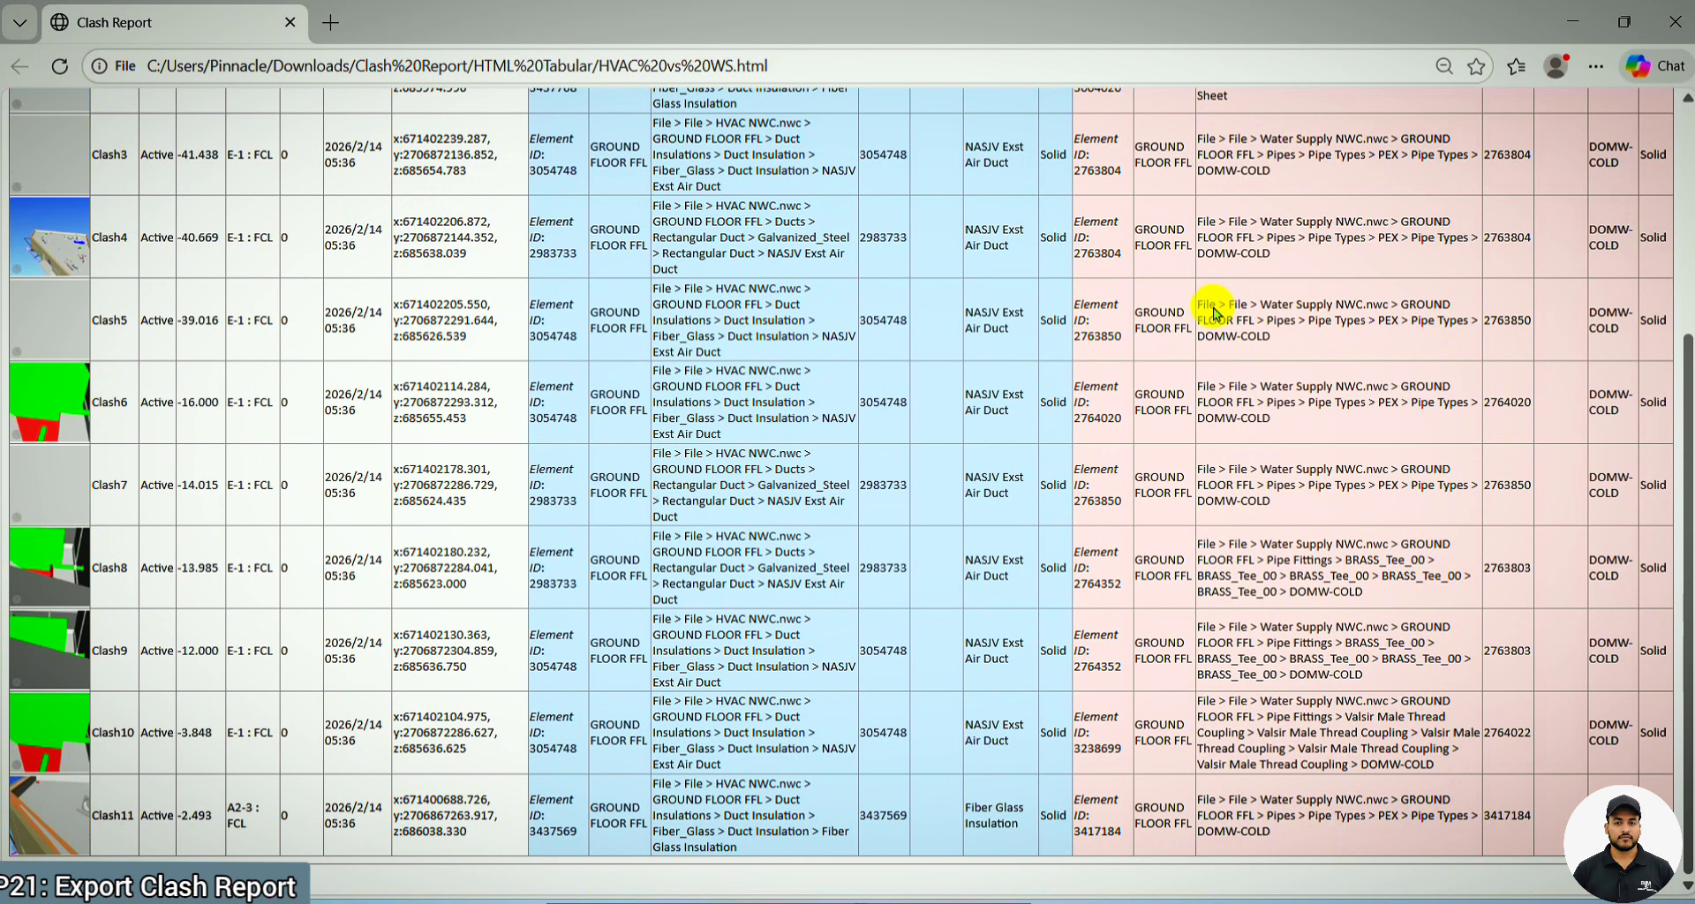
pyautogui.scroll(4, 1040, 598)
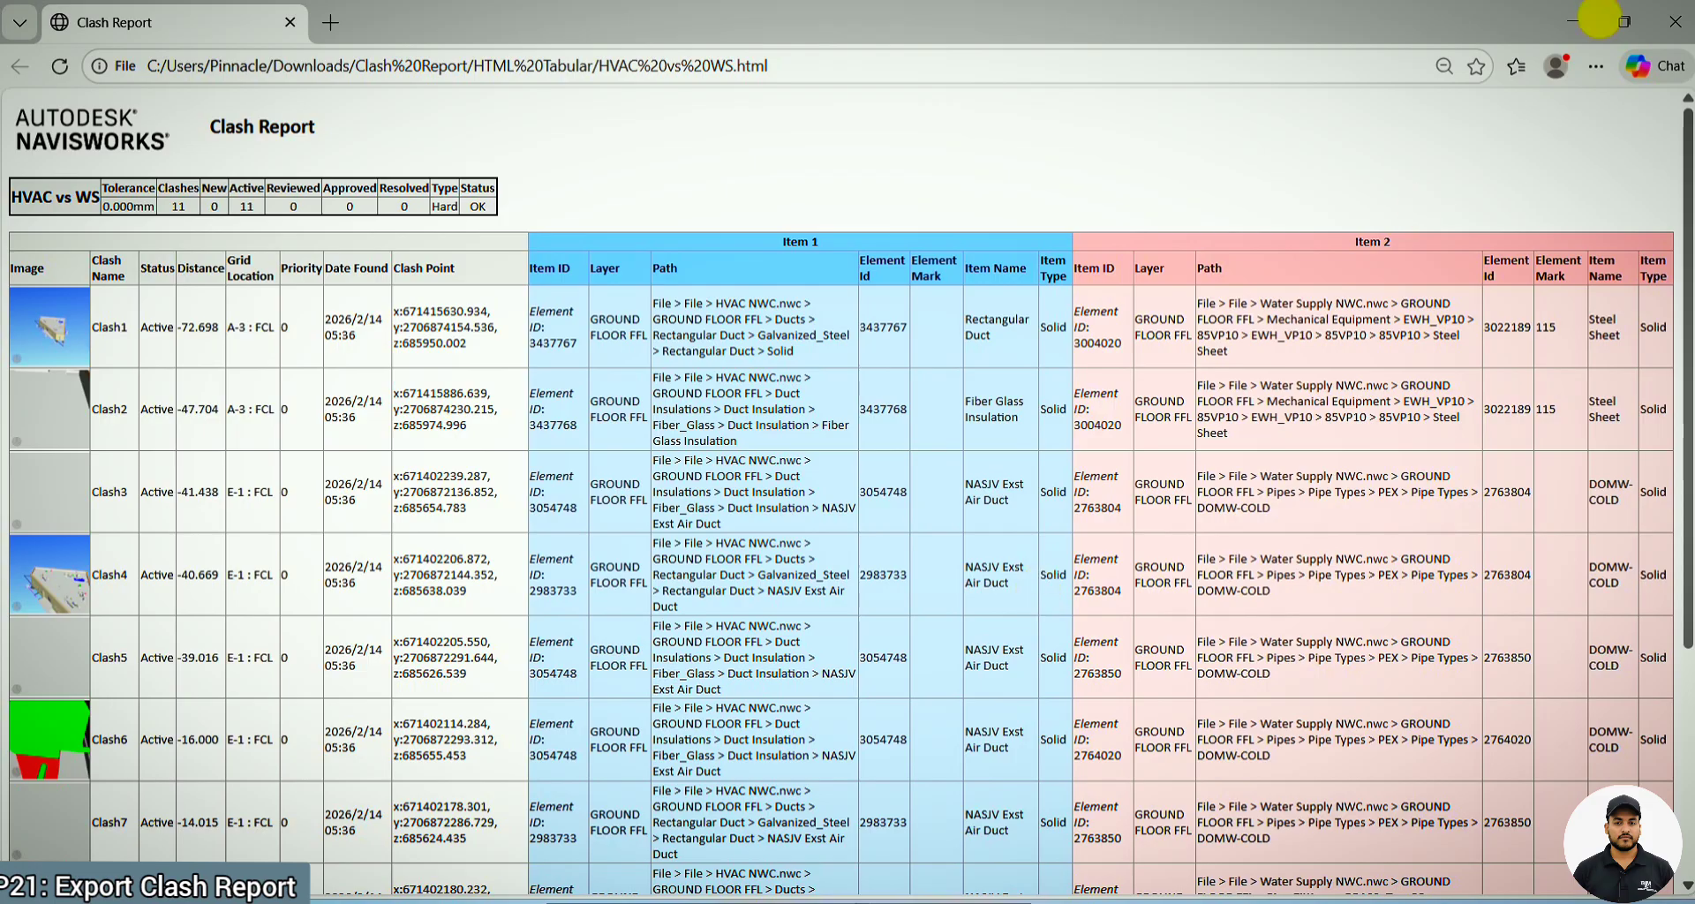
pyautogui.click(1675, 21)
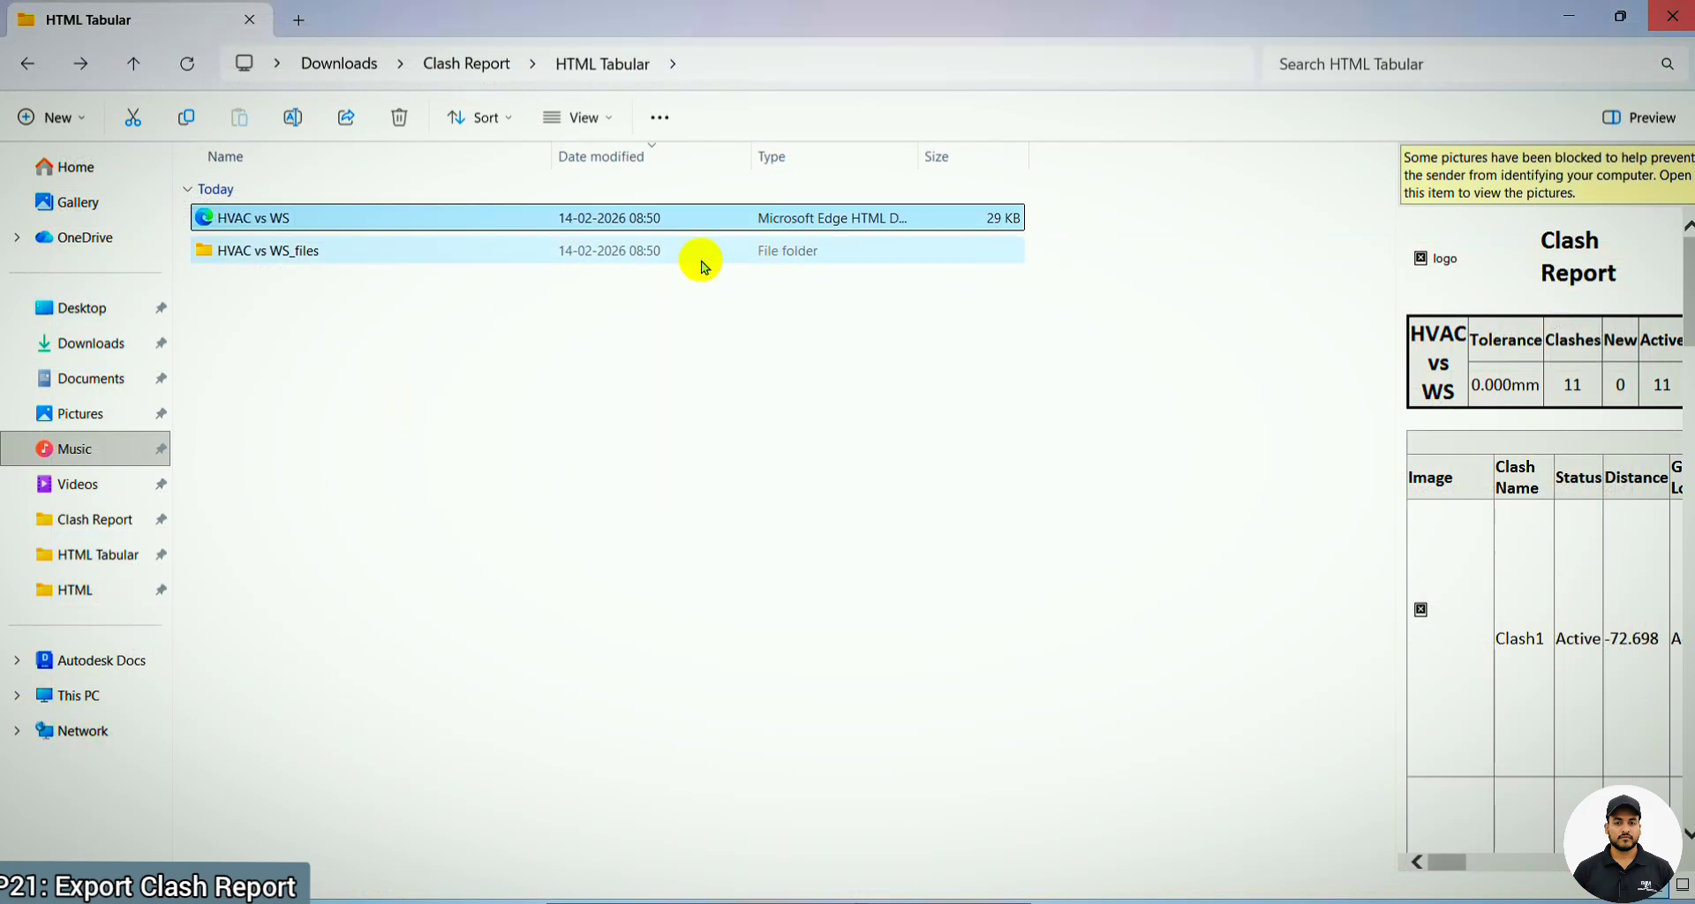
# Open the tabular HVAC vs WS.html report in WPS Sheets, and look through its clash rows
pyautogui.rightClick(509, 228)
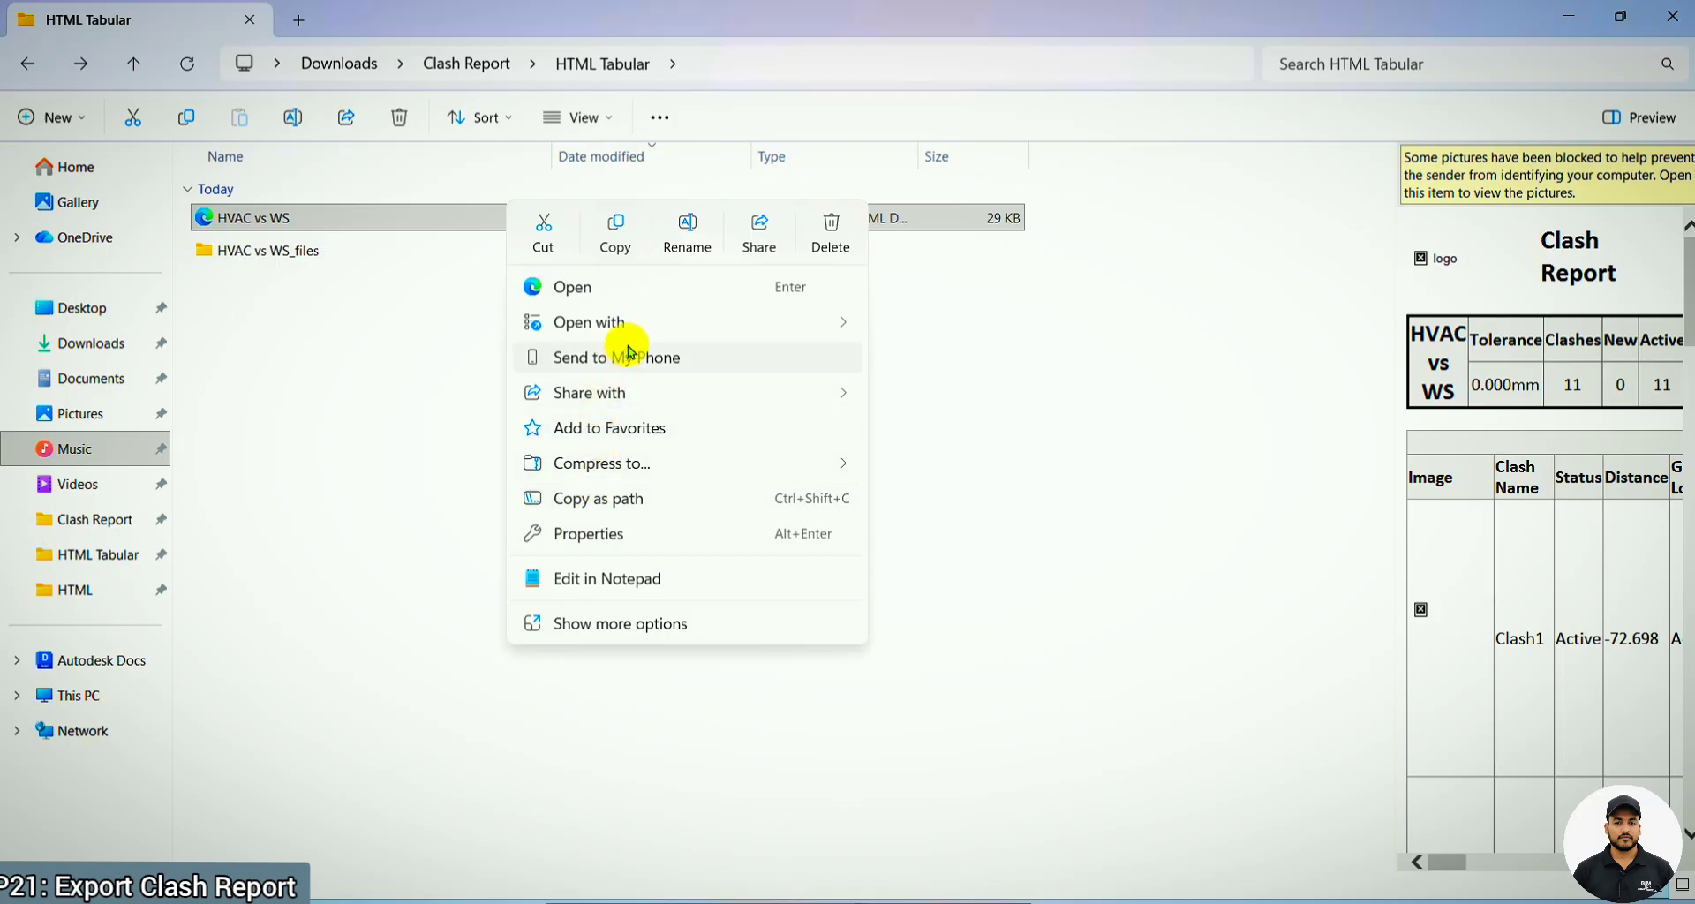
pyautogui.moveTo(649, 326)
pyautogui.click(962, 397)
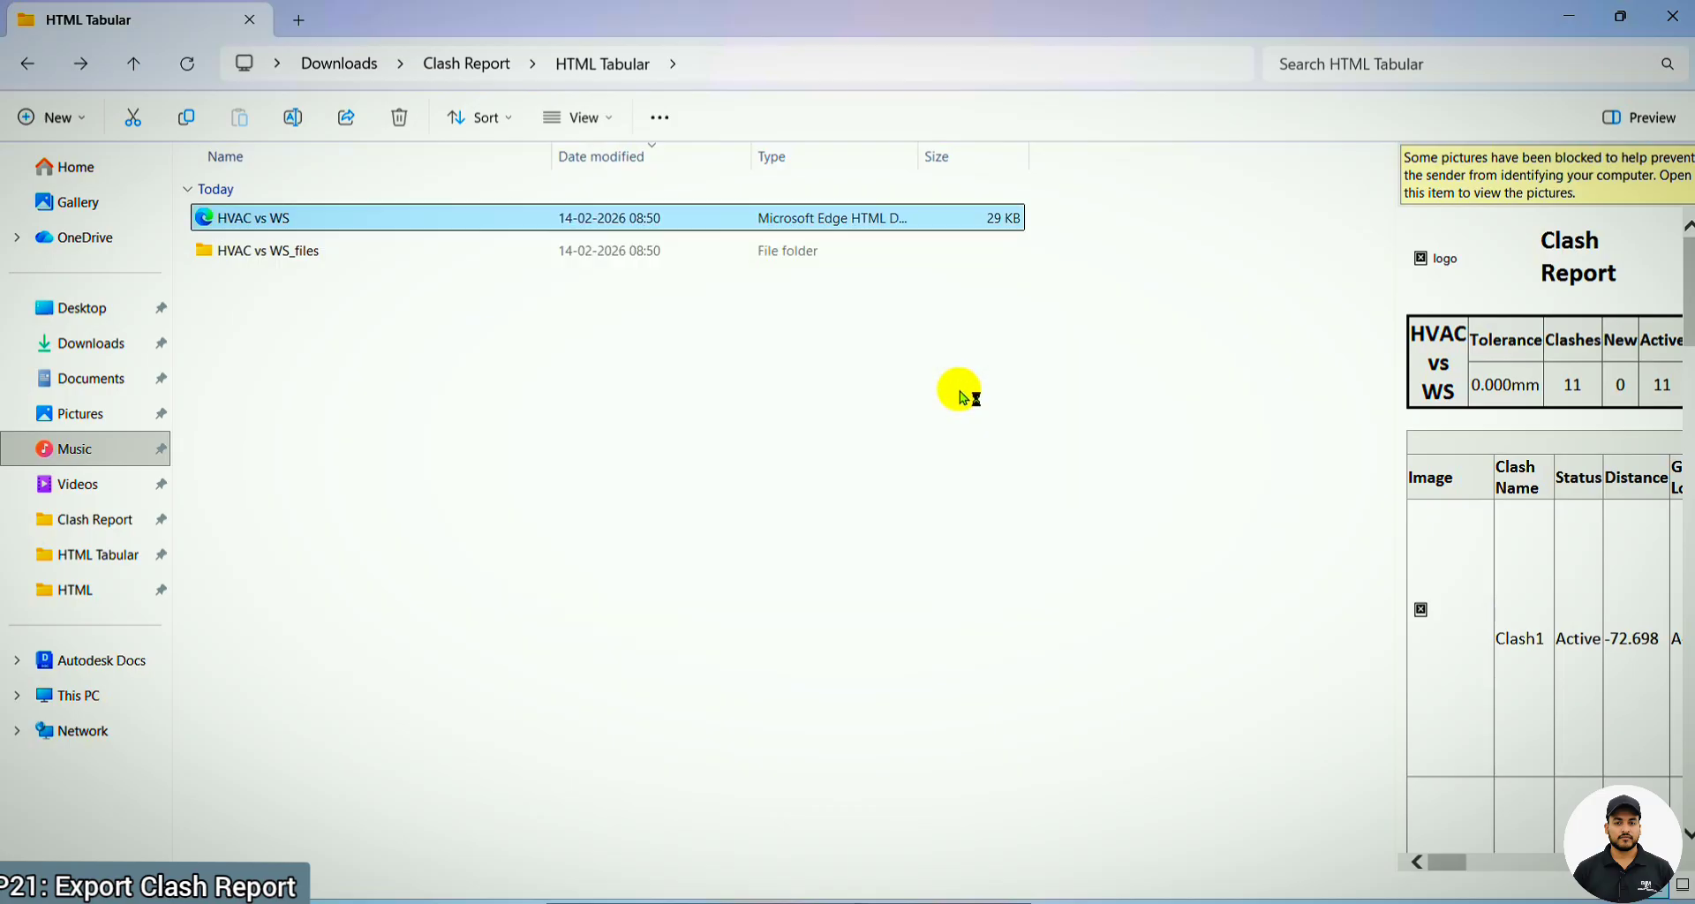
pyautogui.click(834, 403)
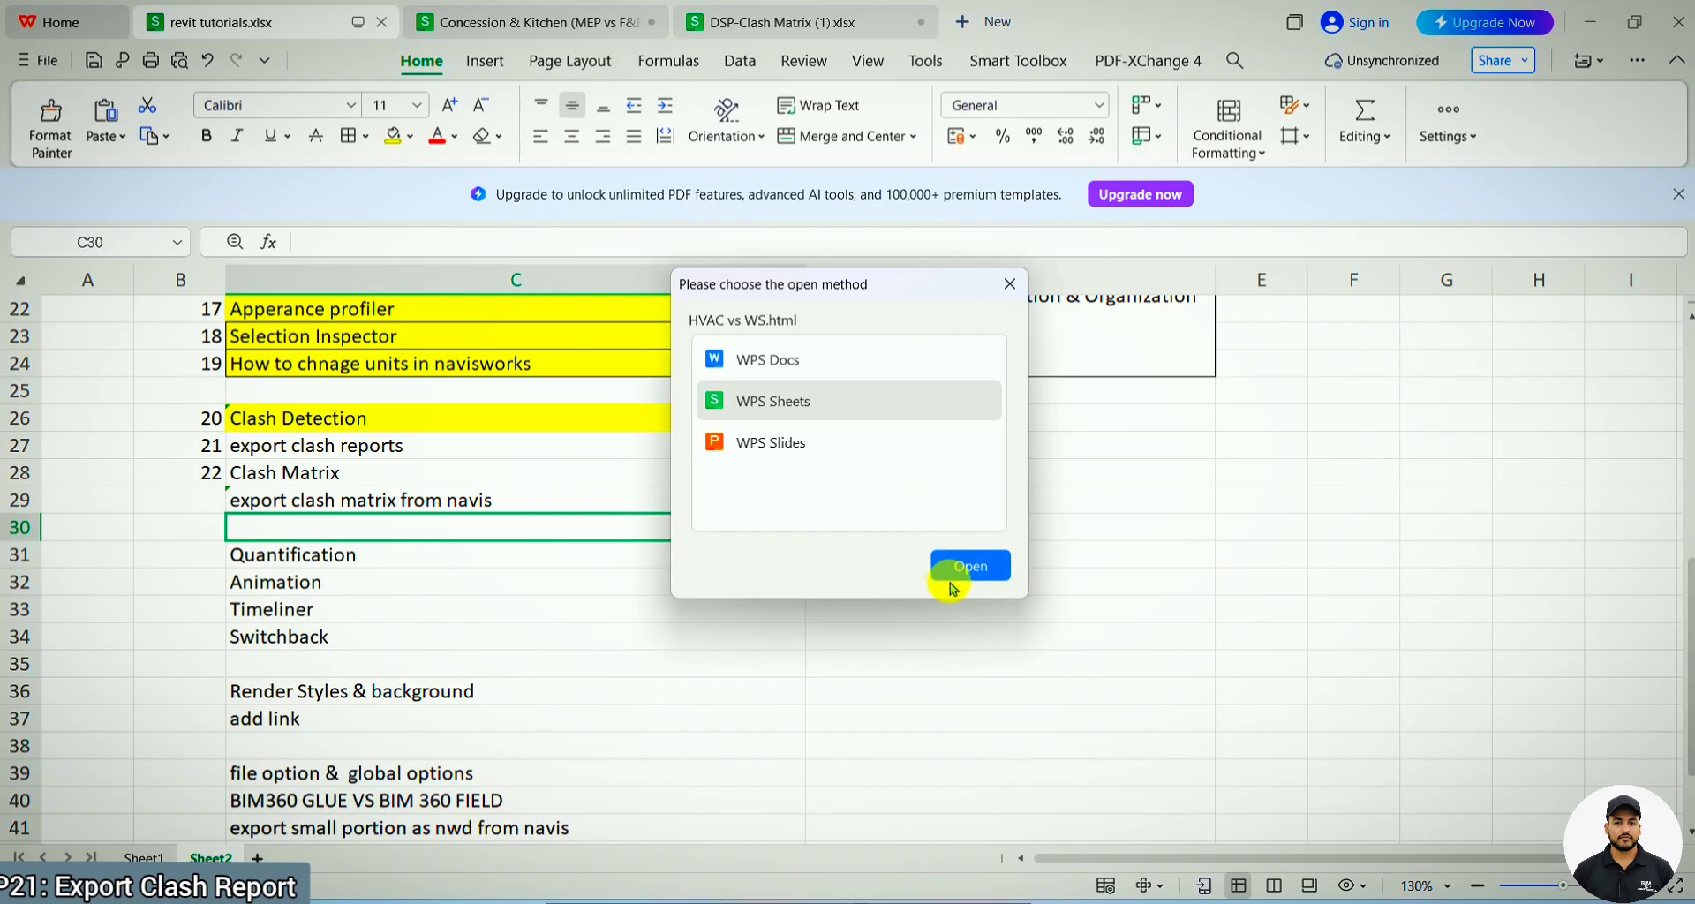
pyautogui.click(949, 568)
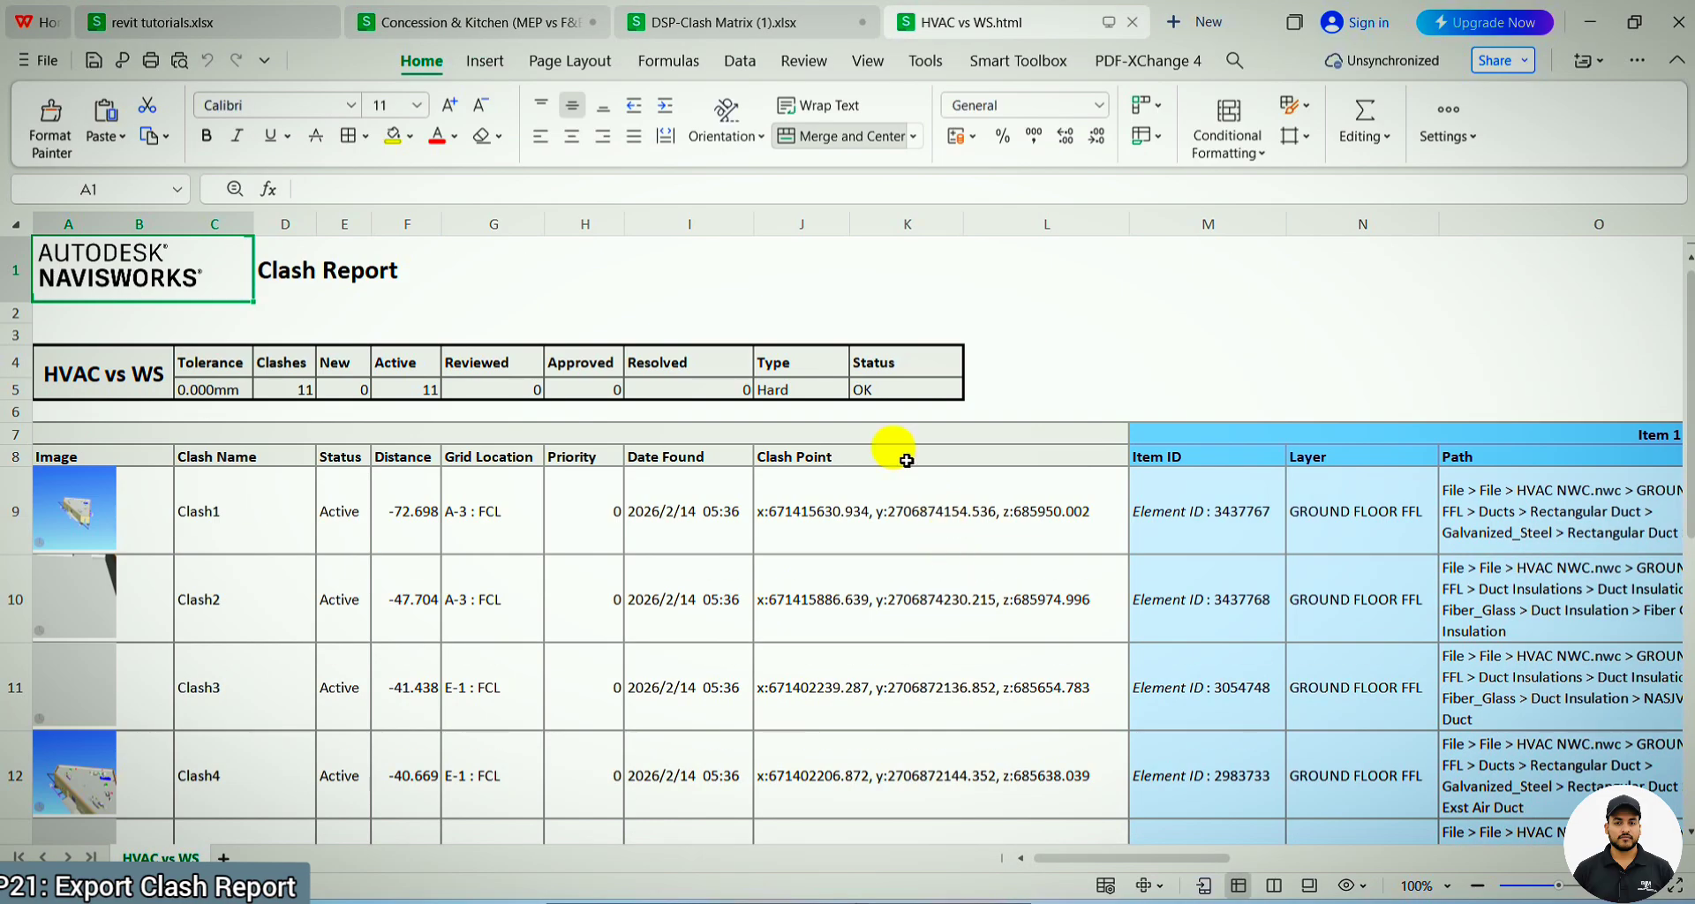
pyautogui.keyDown('ctrl'); pyautogui.scroll(-3, 901, 452); pyautogui.keyUp('ctrl')
pyautogui.scroll(-3, 898, 466)
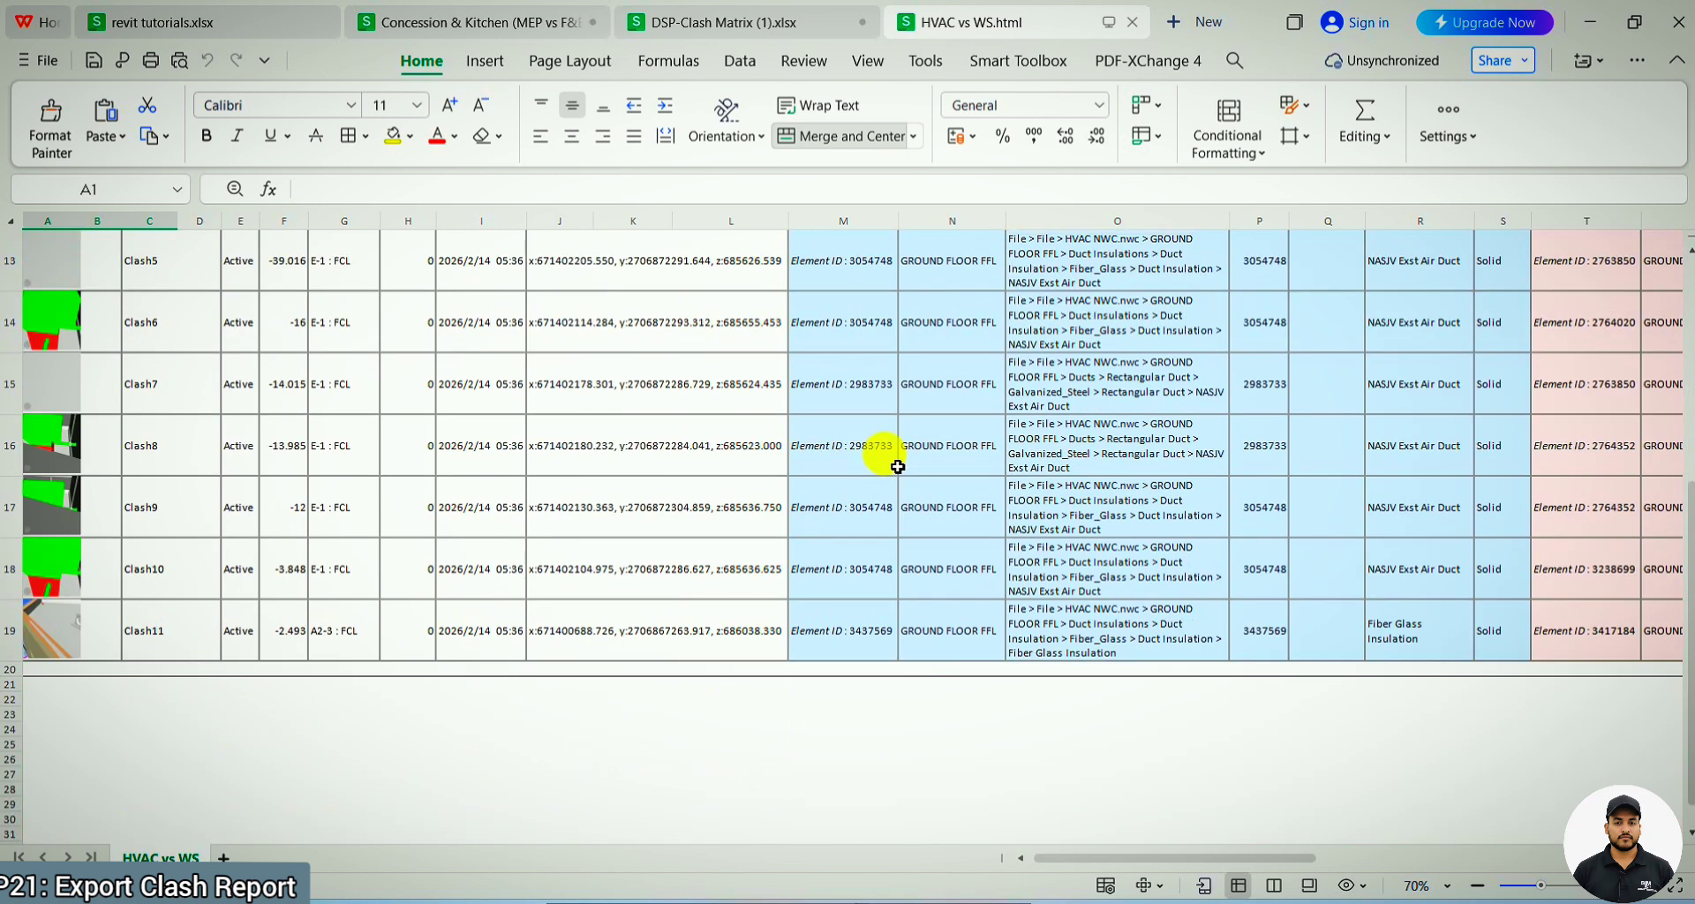
pyautogui.scroll(8, 898, 467)
pyautogui.keyDown('ctrl'); pyautogui.scroll(2, 135, 554); pyautogui.keyUp('ctrl')
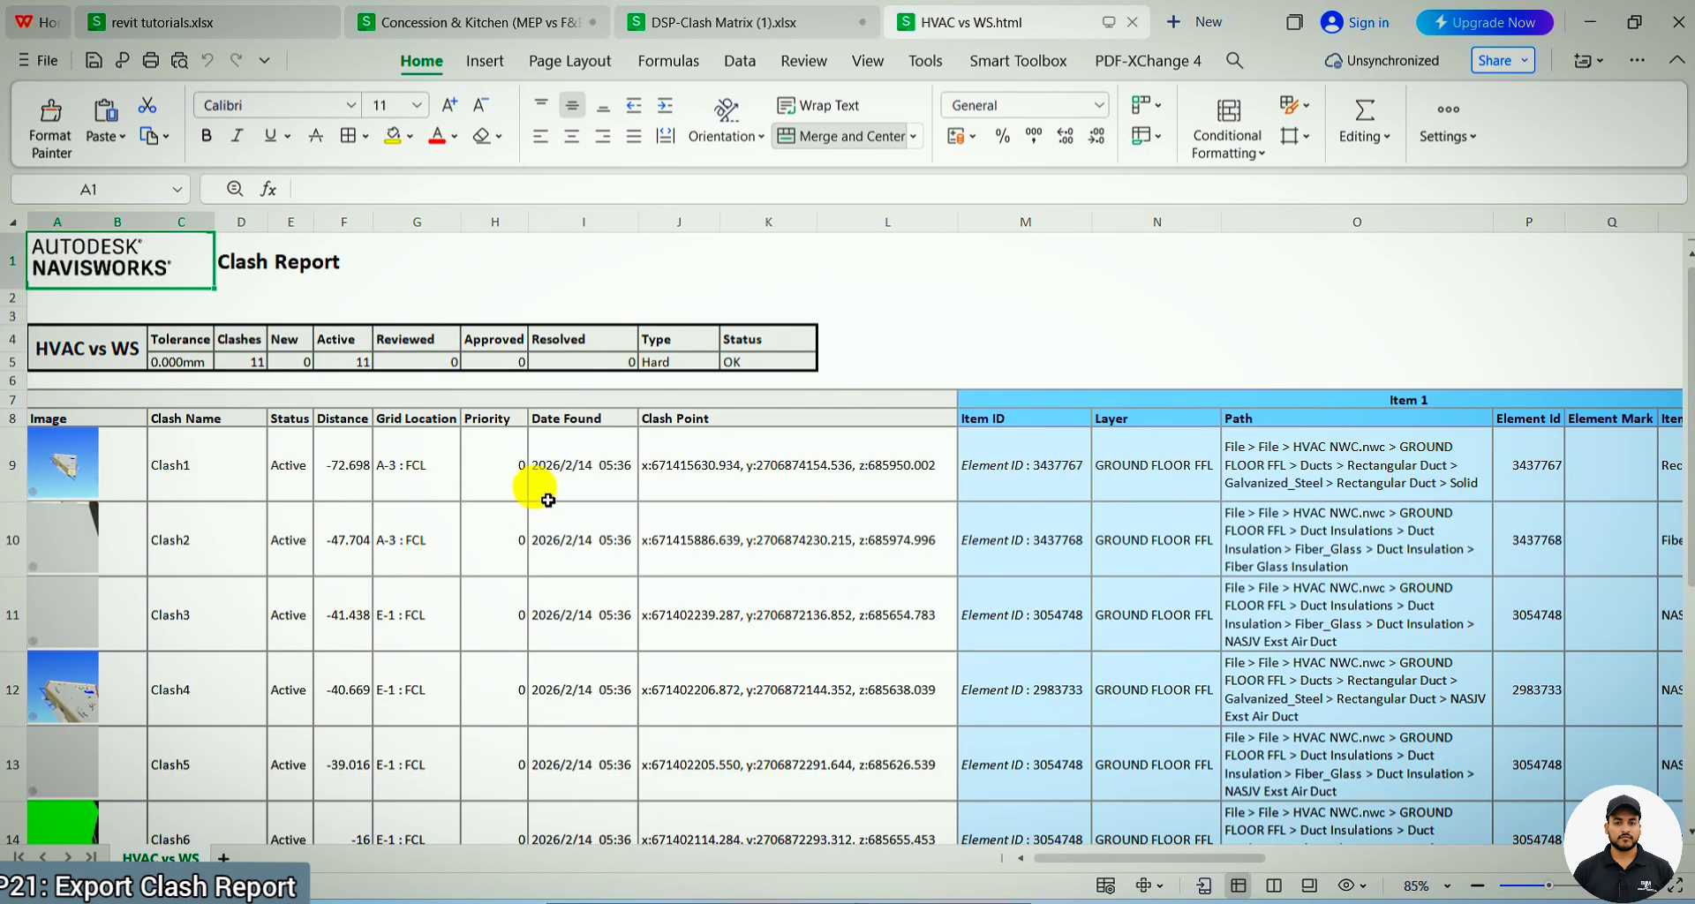
# Examine the HVAC vs WS clash summary table in the spreadsheet, close the report, and switch back to Navisworks
pyautogui.scroll(-1, 550, 501)
pyautogui.scroll(1, 575, 505)
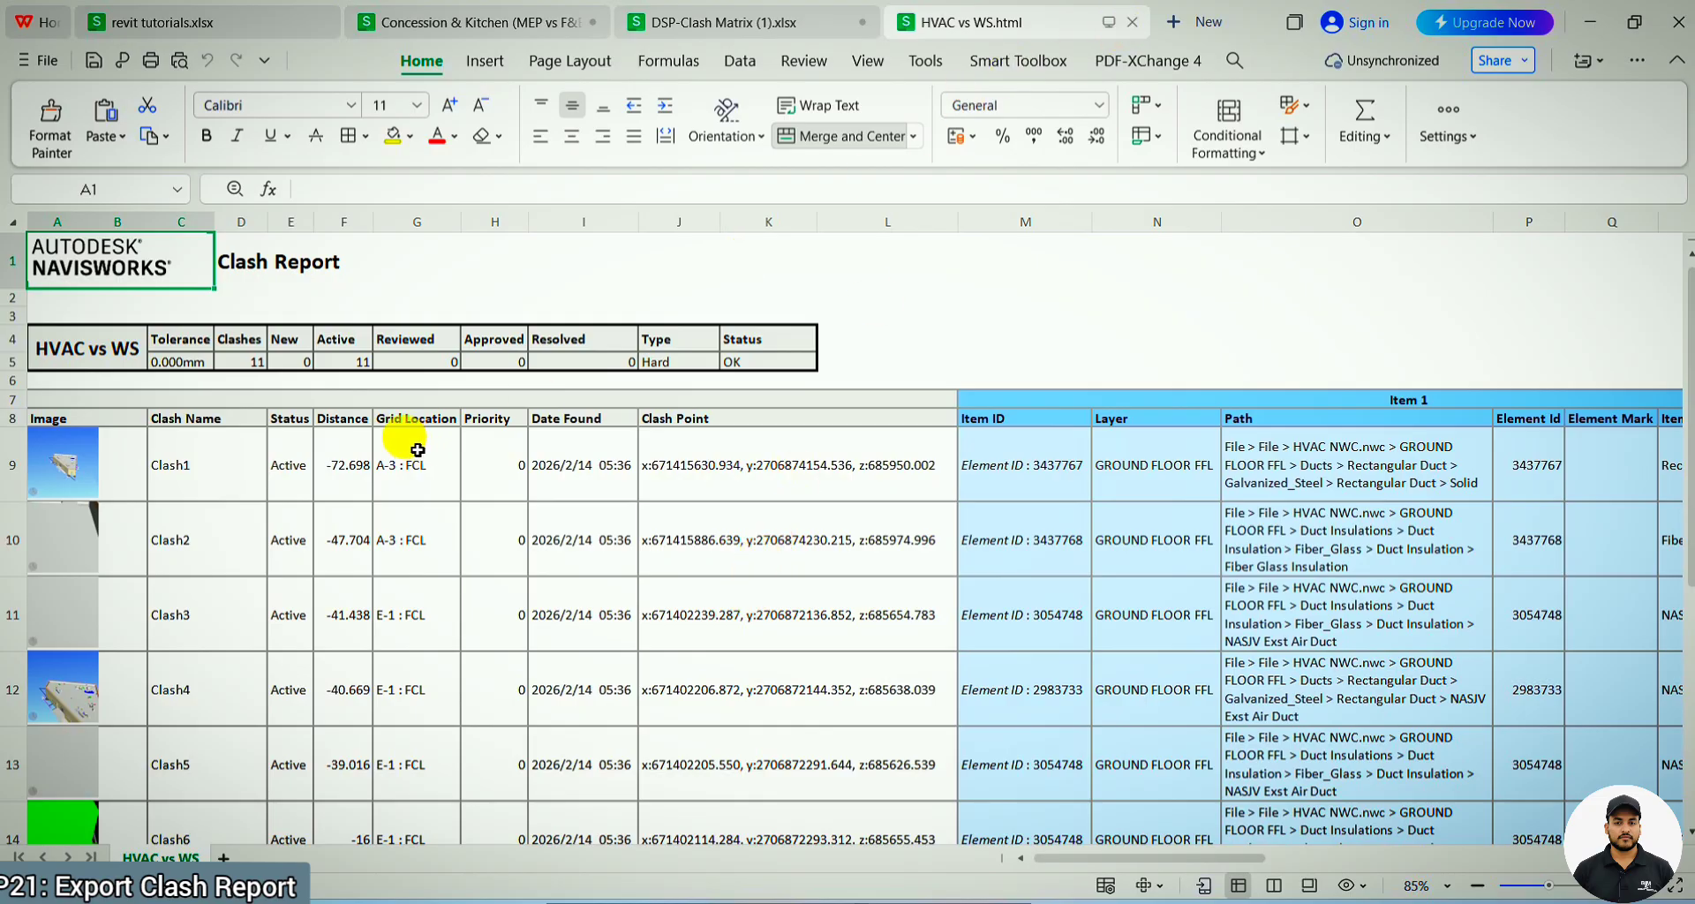
pyautogui.moveTo(123, 351); pyautogui.dragTo(757, 362)
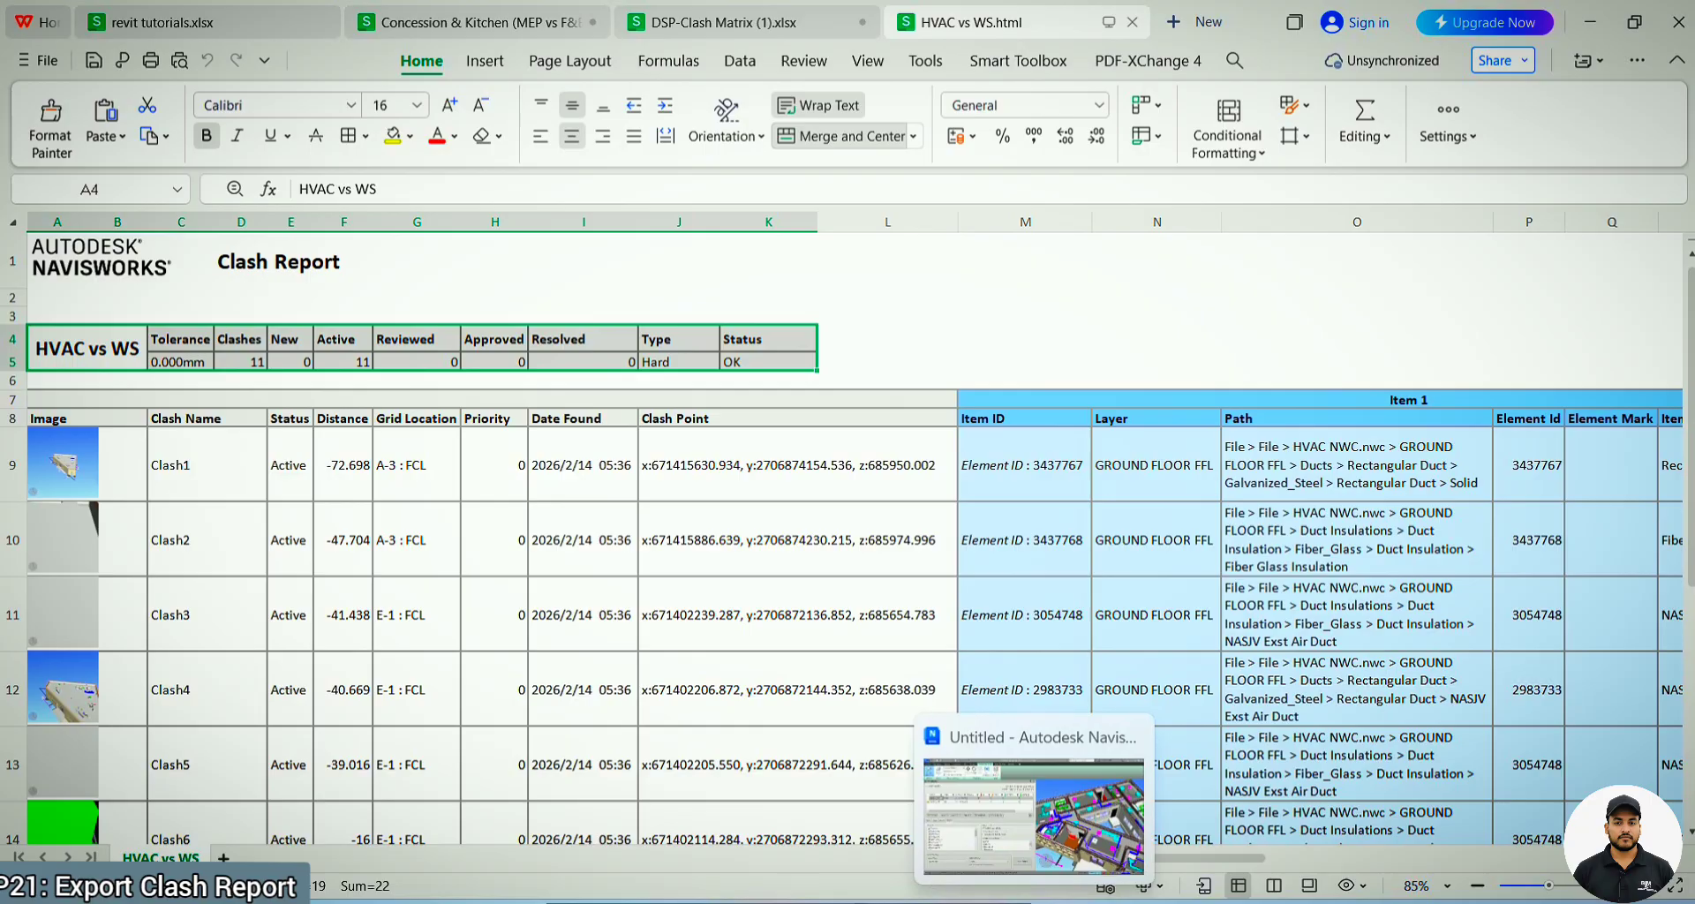
pyautogui.click(1033, 902)
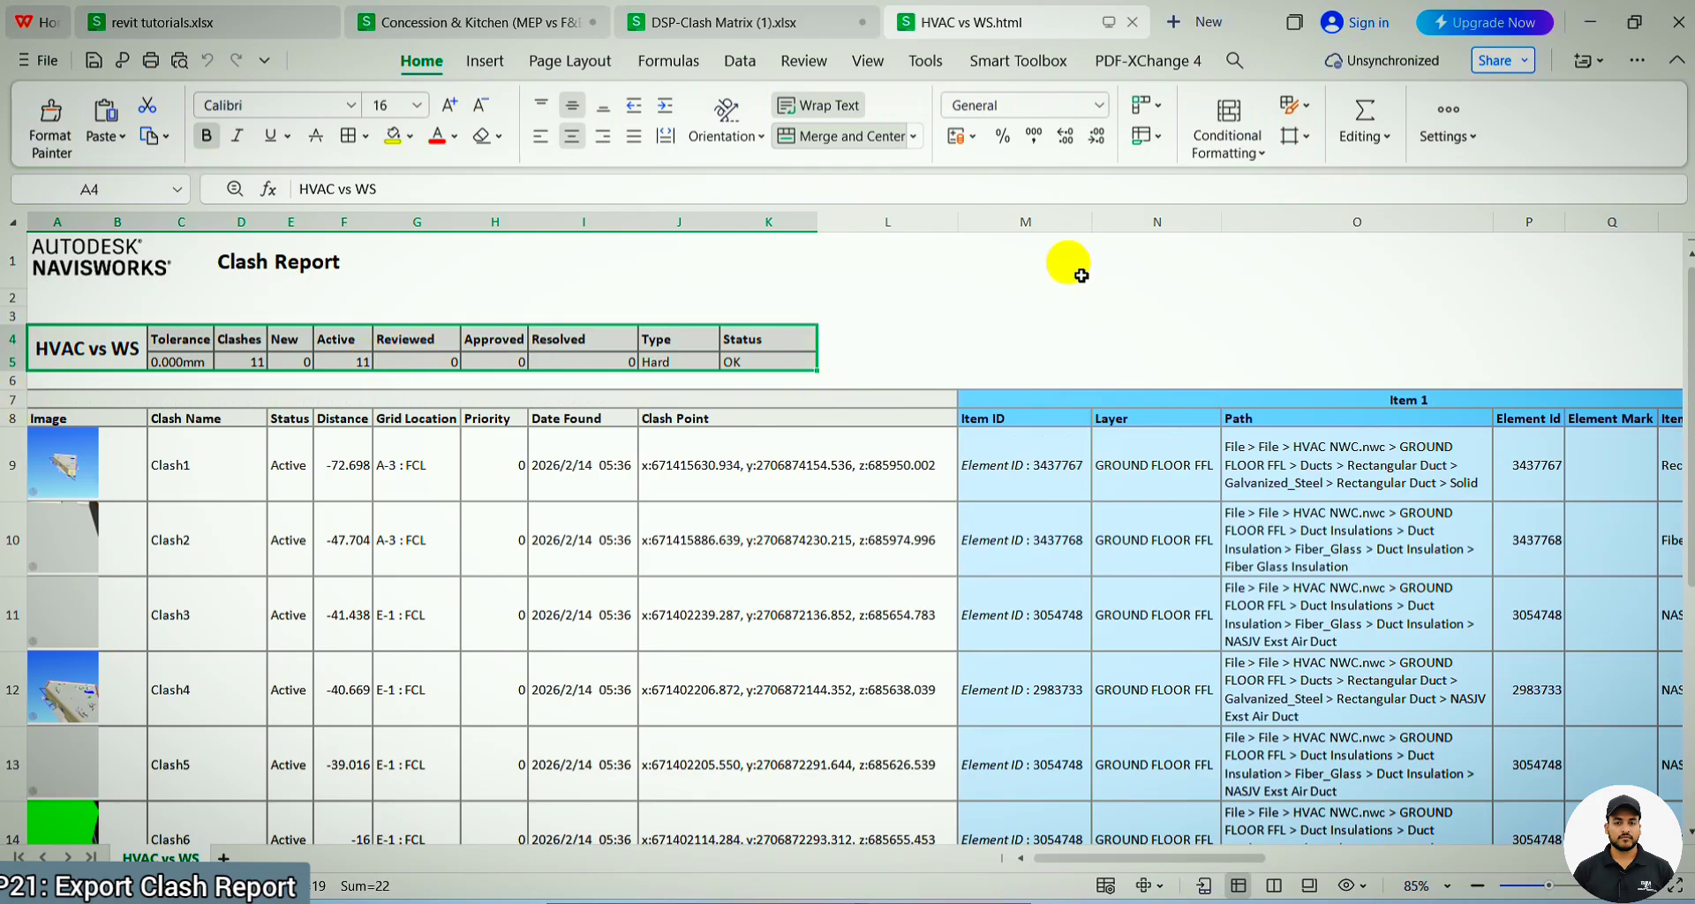
pyautogui.click(1134, 25)
pyautogui.click(1589, 22)
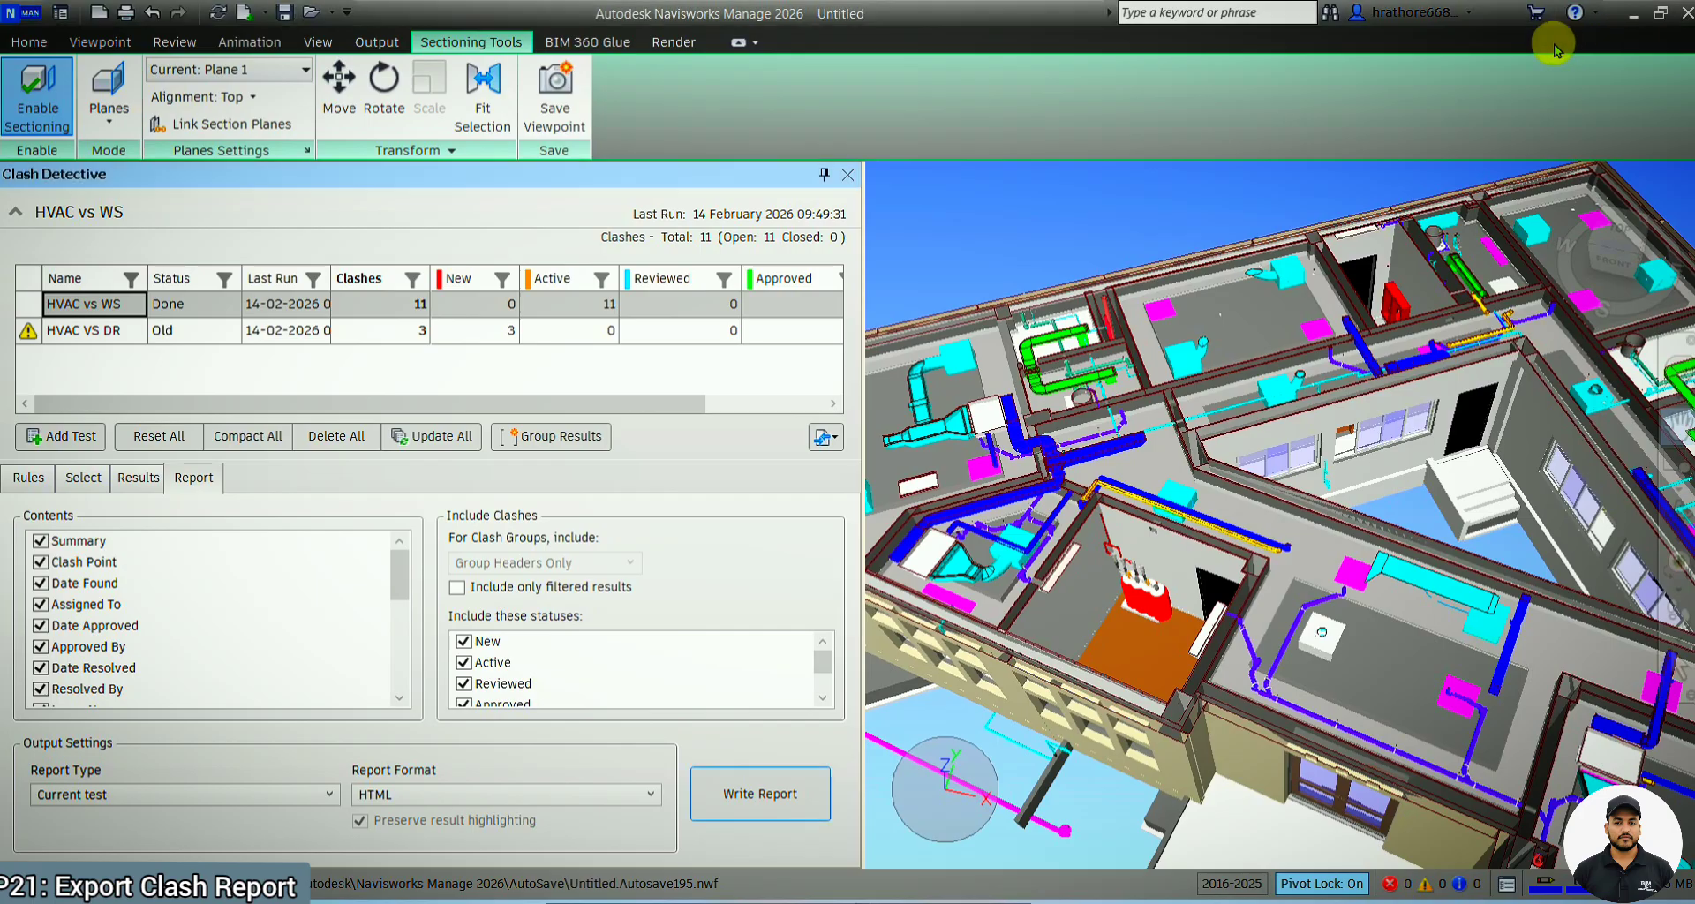
# Set the report format to Text, and switch to the Clash Report folder in File Explorer
pyautogui.click(492, 794)
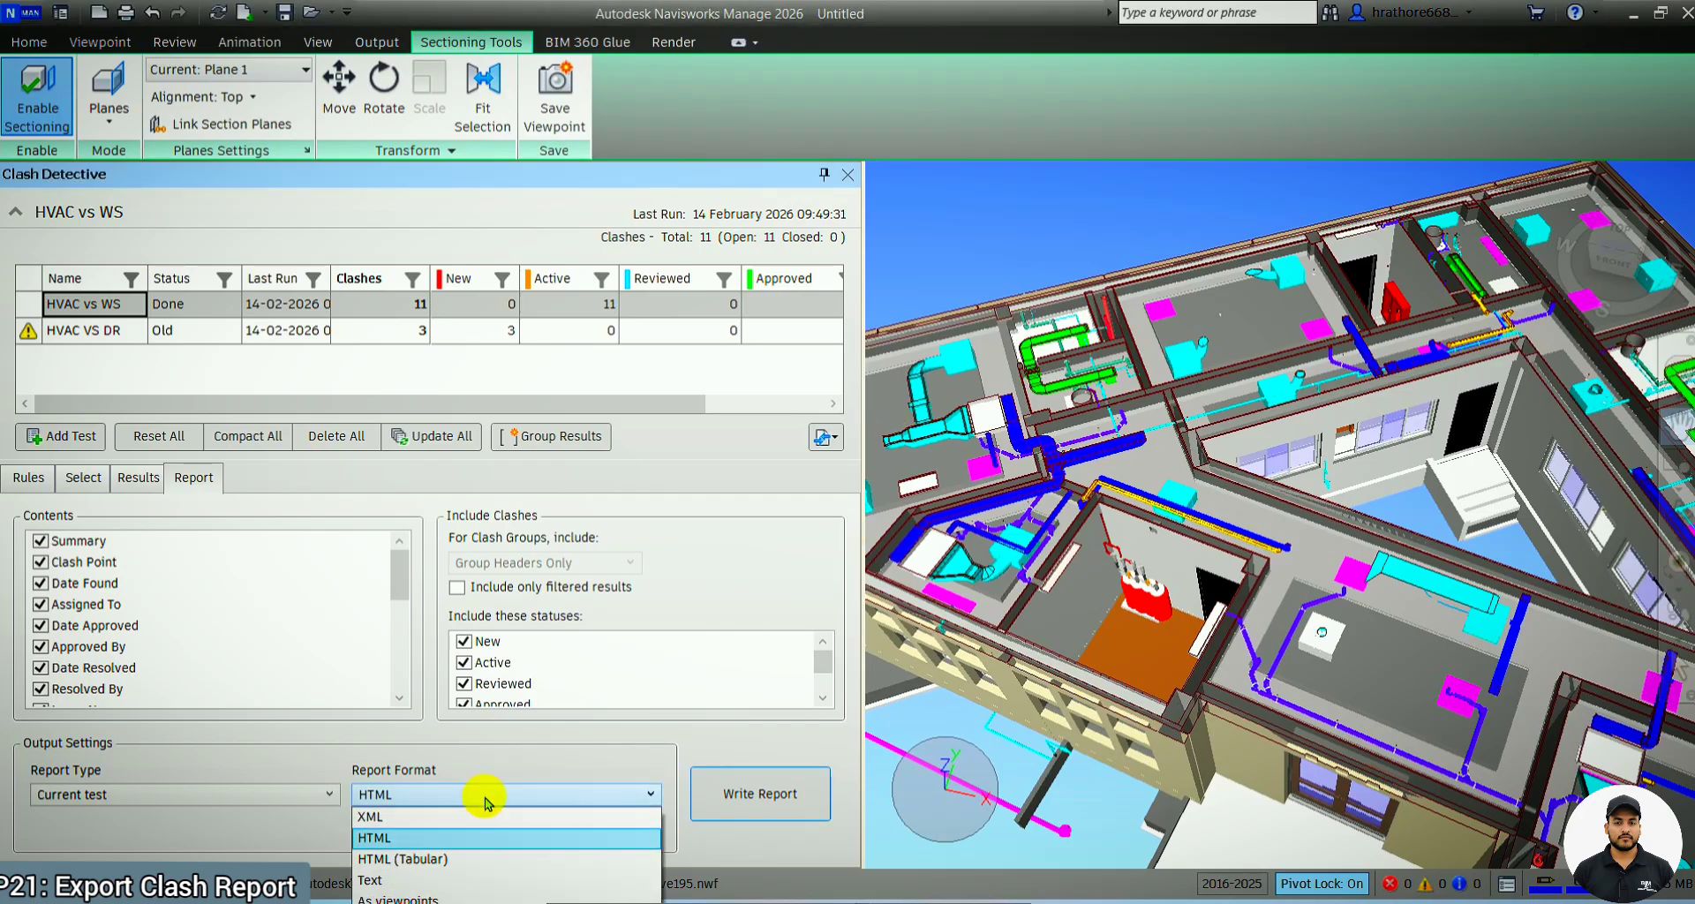
pyautogui.click(426, 883)
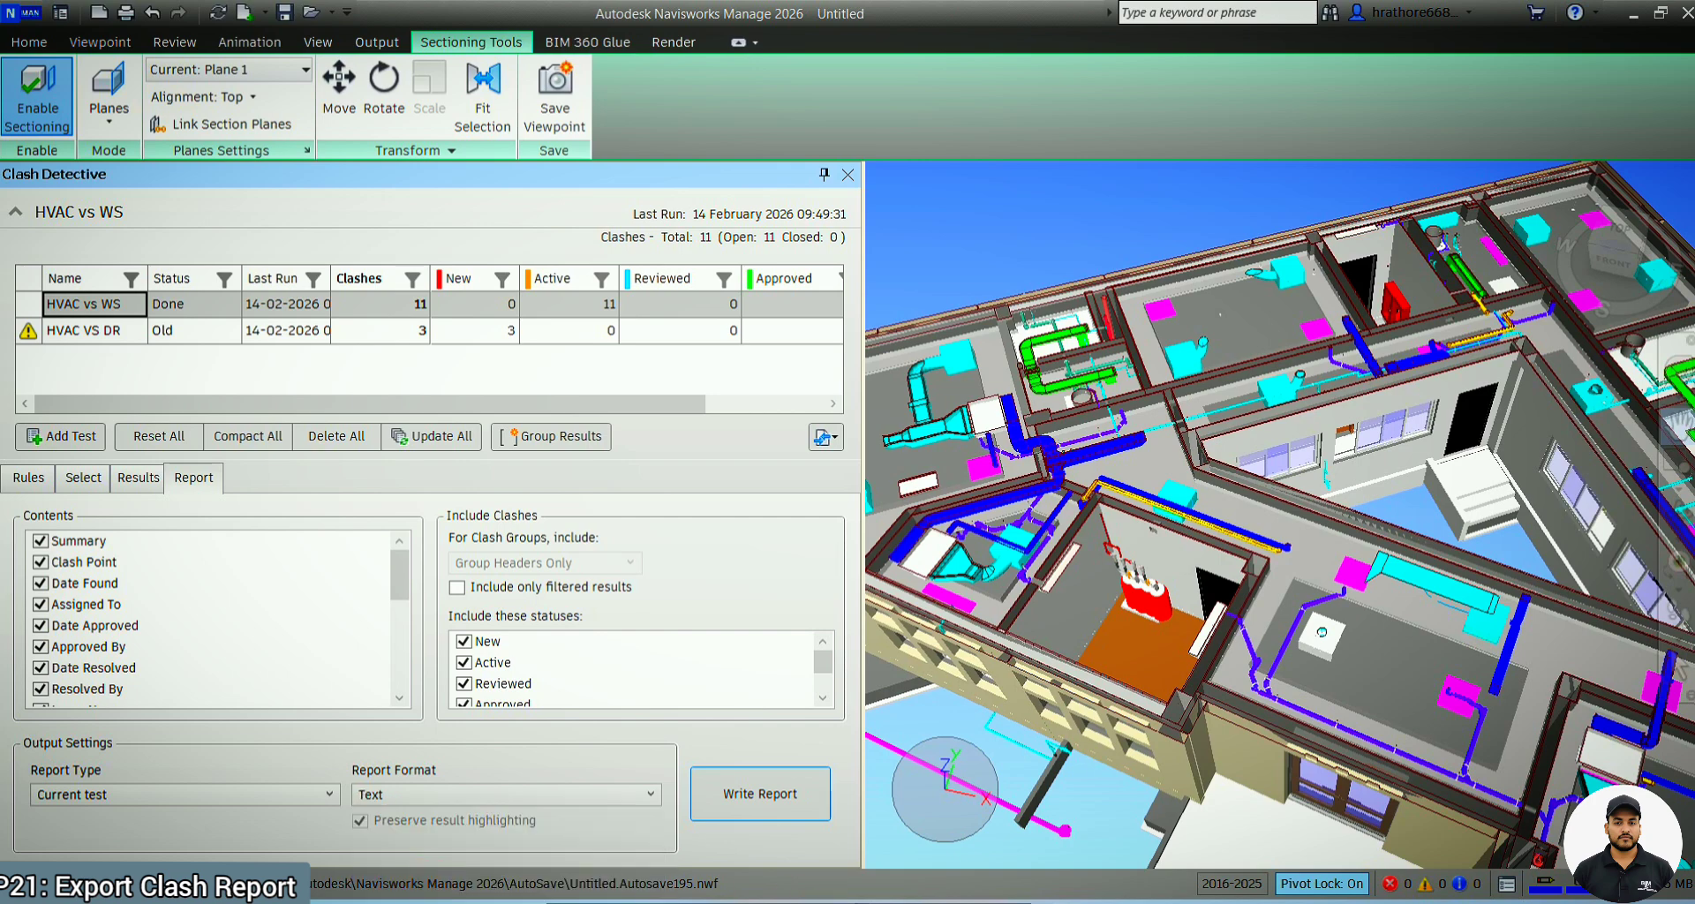
pyautogui.moveTo(790, 893)
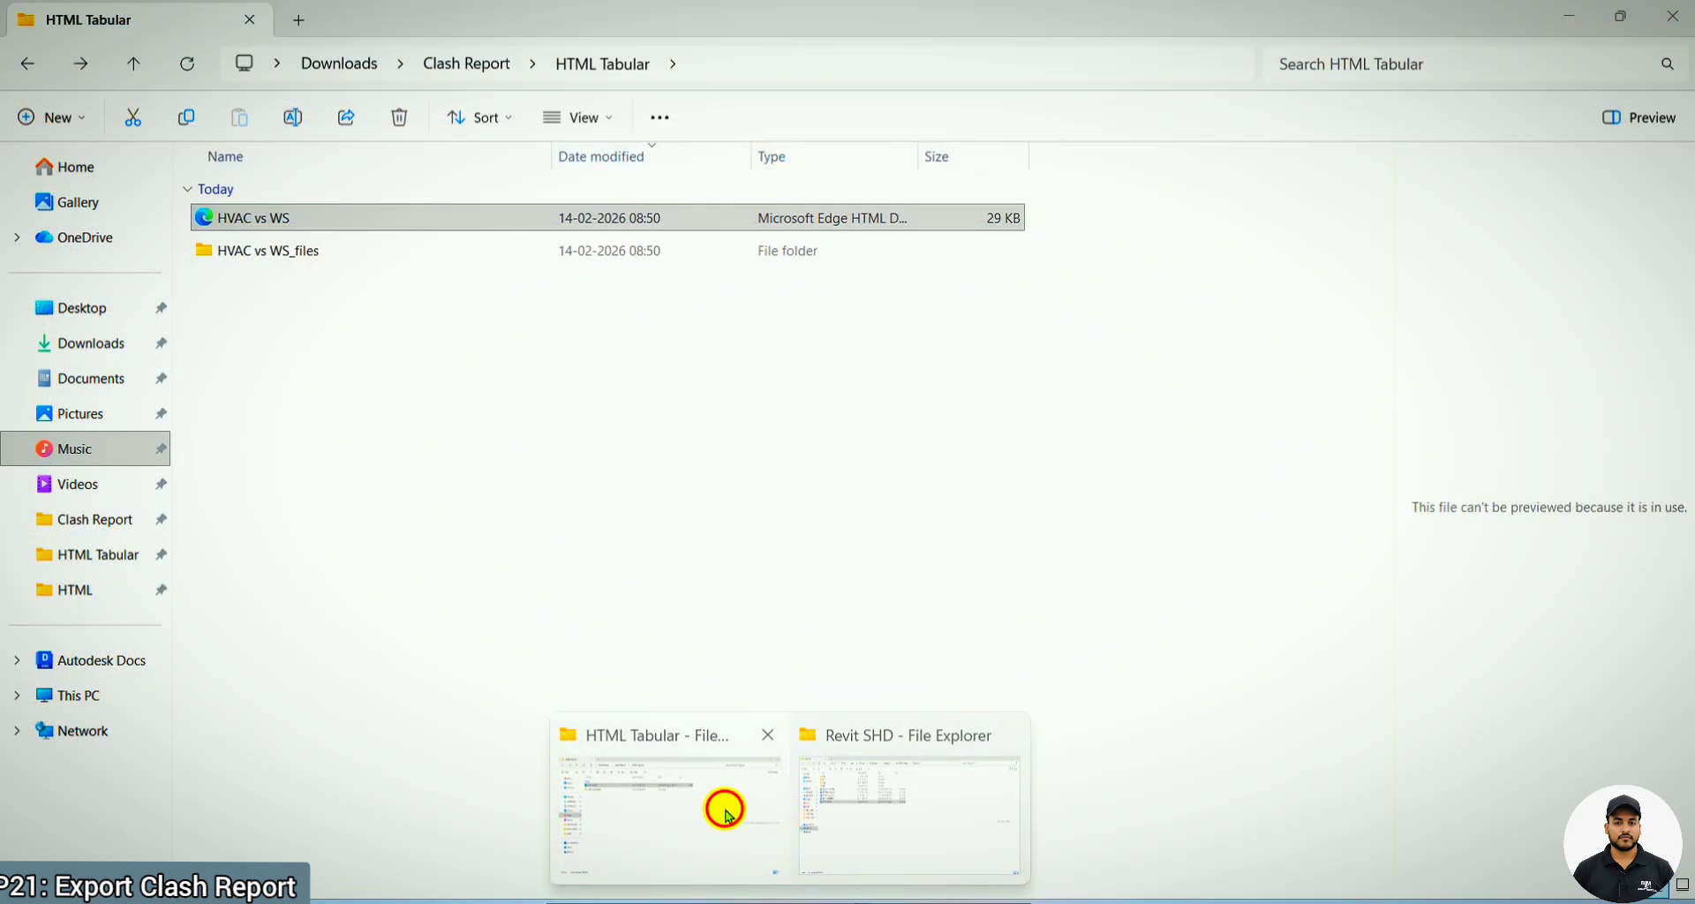
pyautogui.click(719, 803)
pyautogui.click(466, 63)
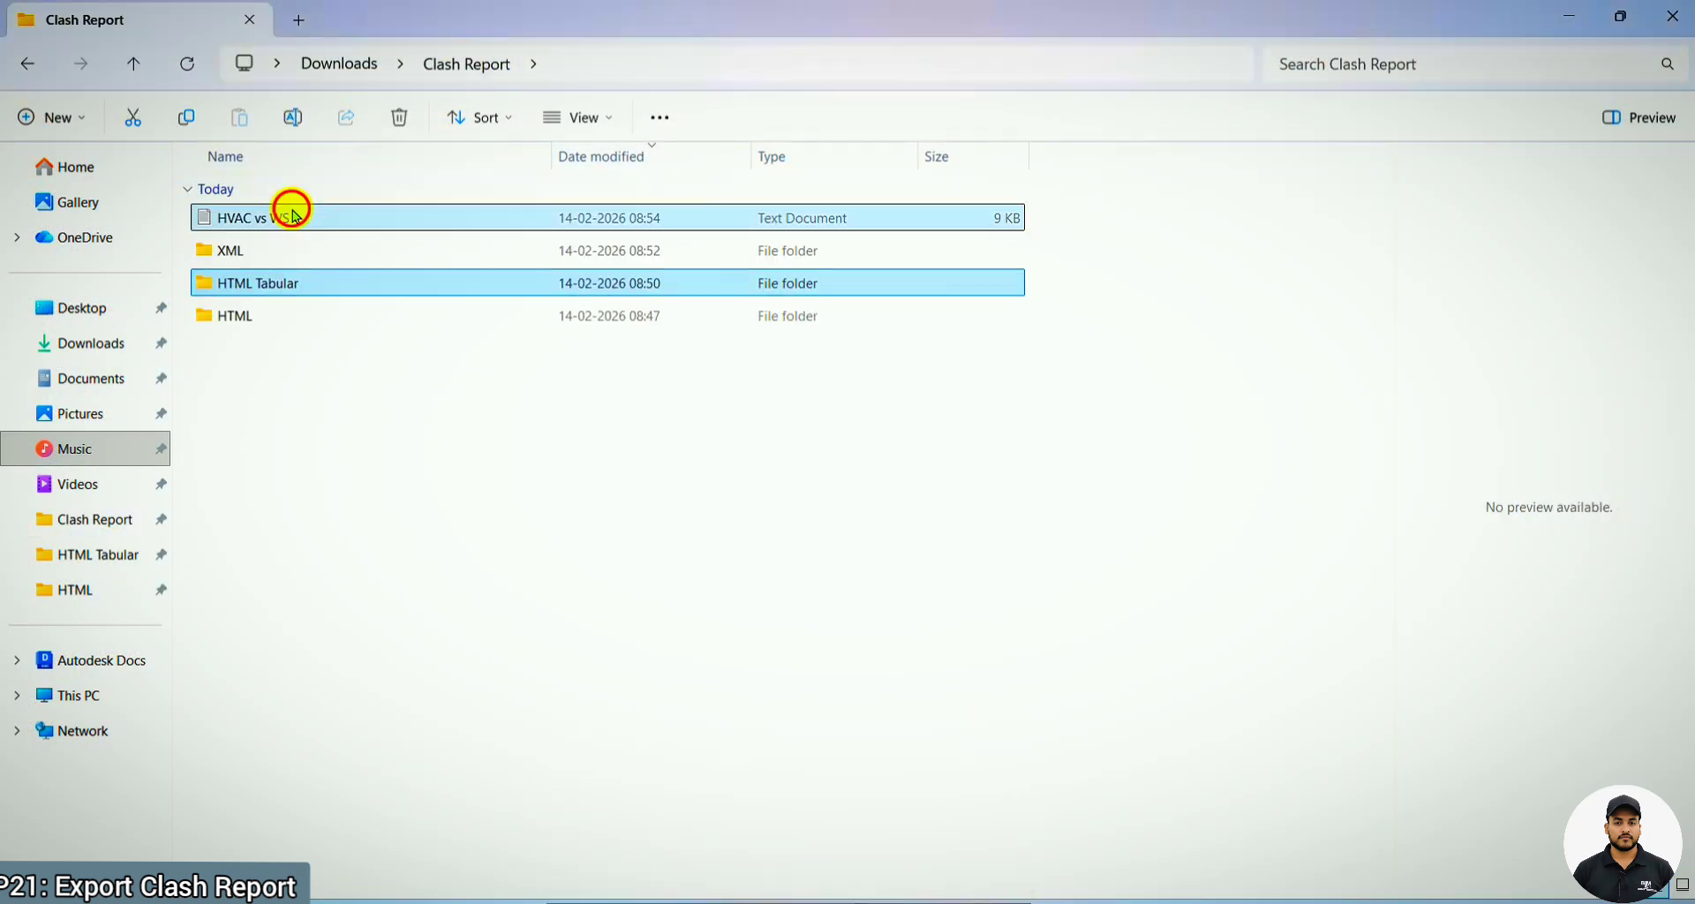
# Open the HVAC vs WS text document, read through its summary and first clash entries, and close it
pyautogui.click(291, 217)
pyautogui.press('Return')
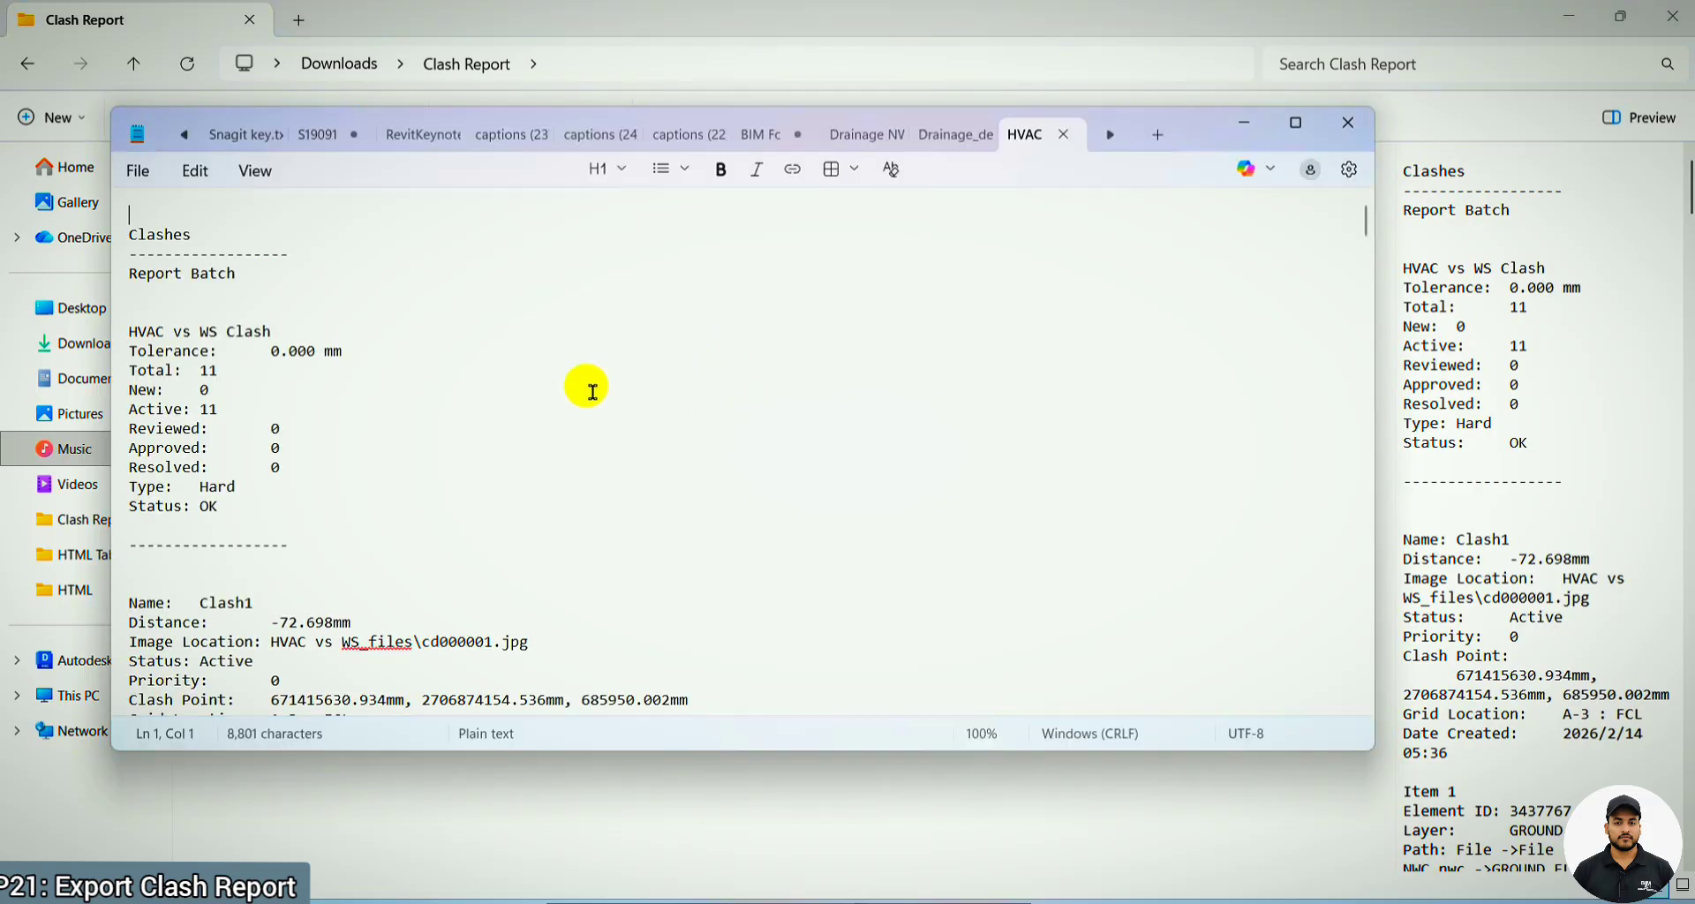
pyautogui.scroll(-5, 525, 348)
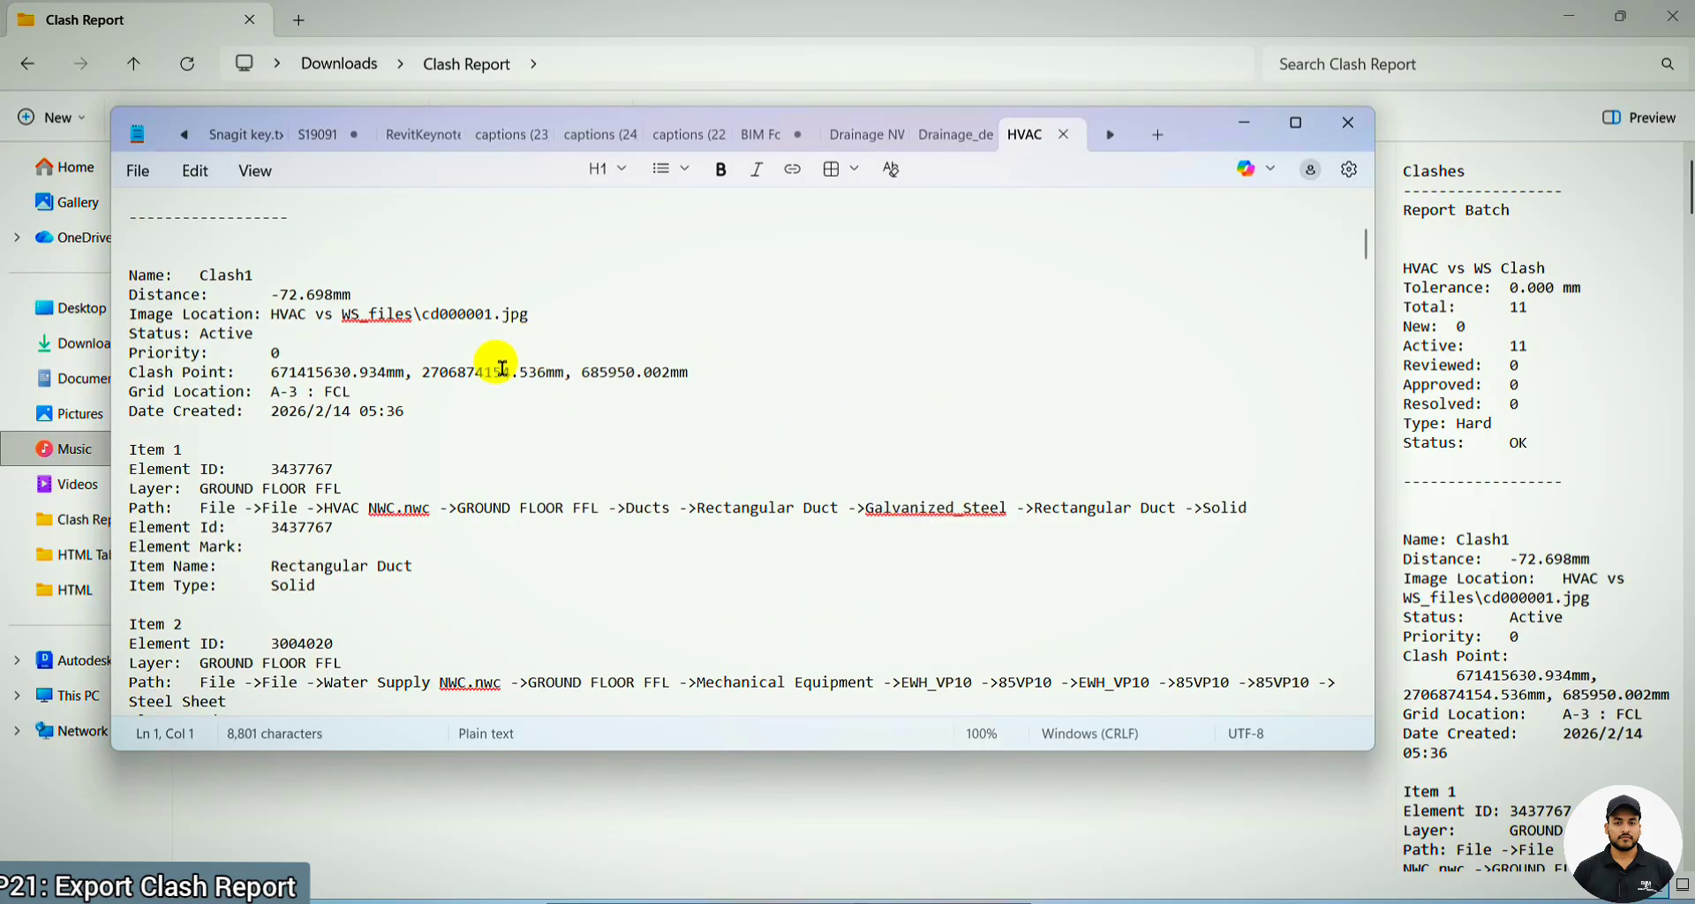
pyautogui.scroll(-4, 445, 392)
pyautogui.scroll(-3, 688, 488)
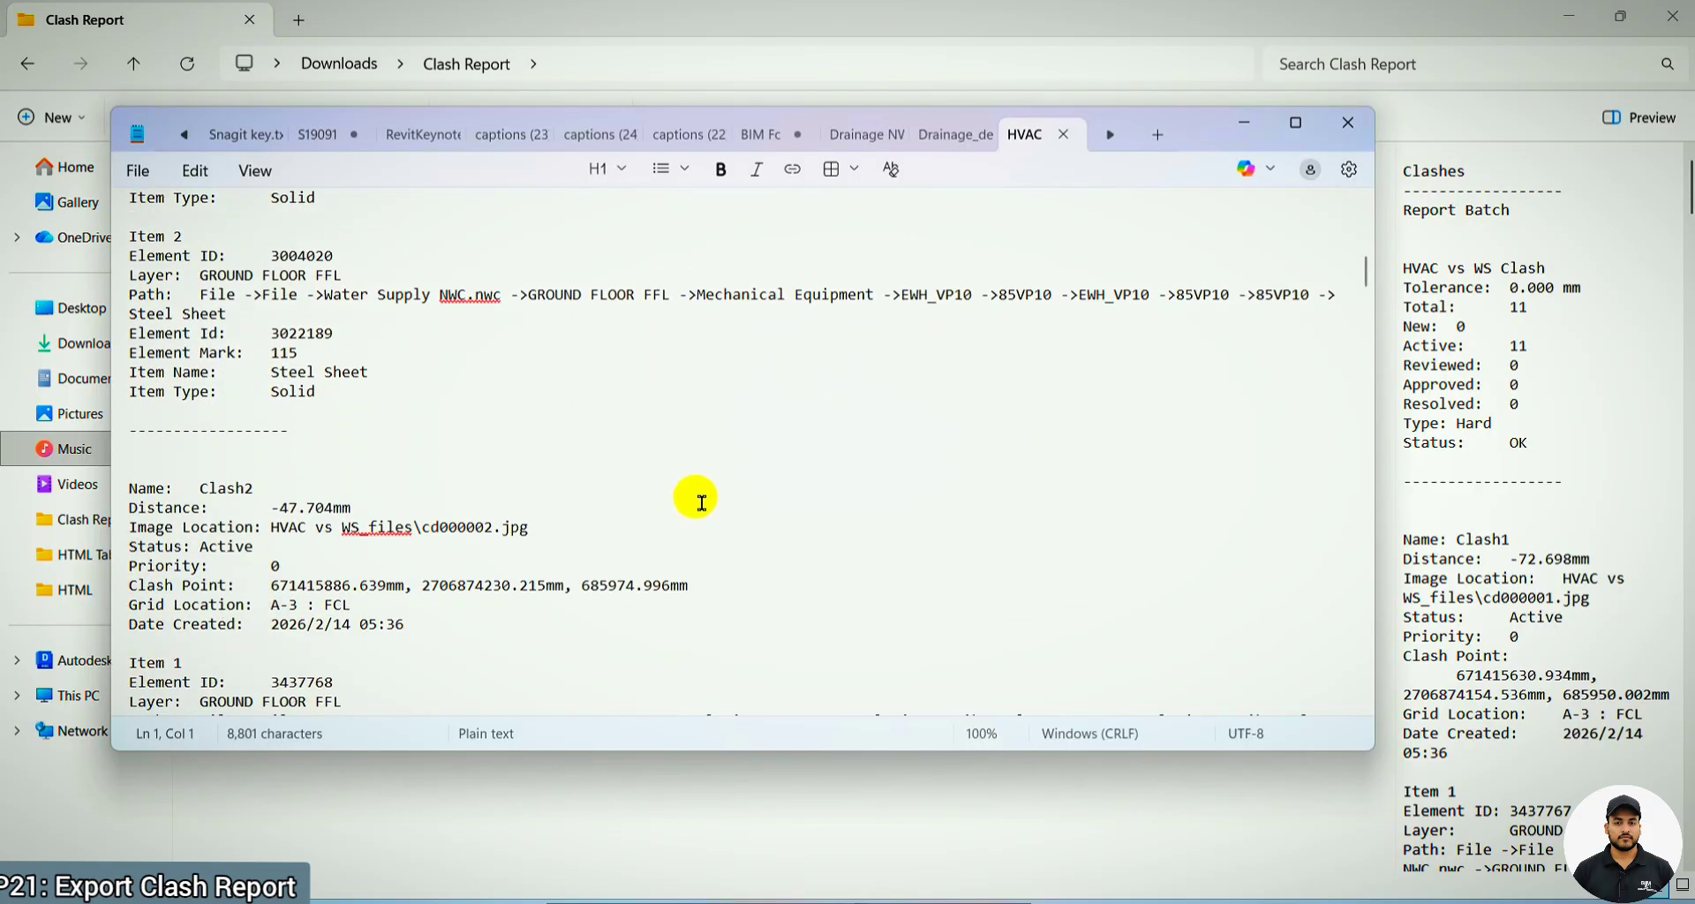
pyautogui.scroll(4, 700, 495)
pyautogui.scroll(8, 698, 498)
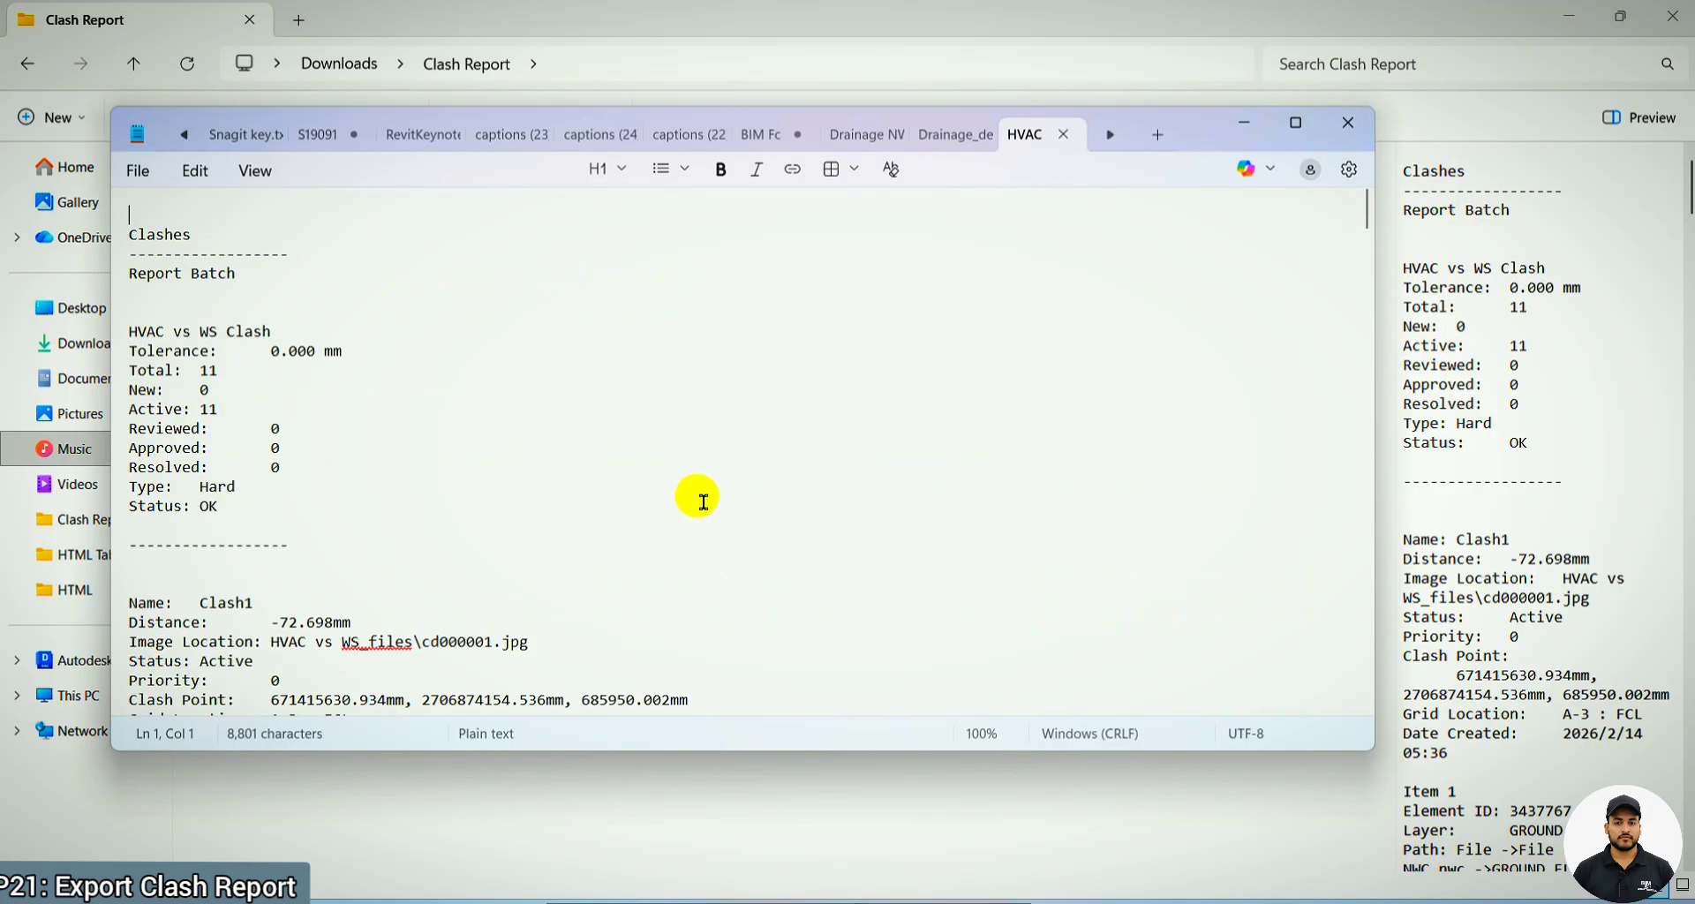
pyautogui.click(1346, 130)
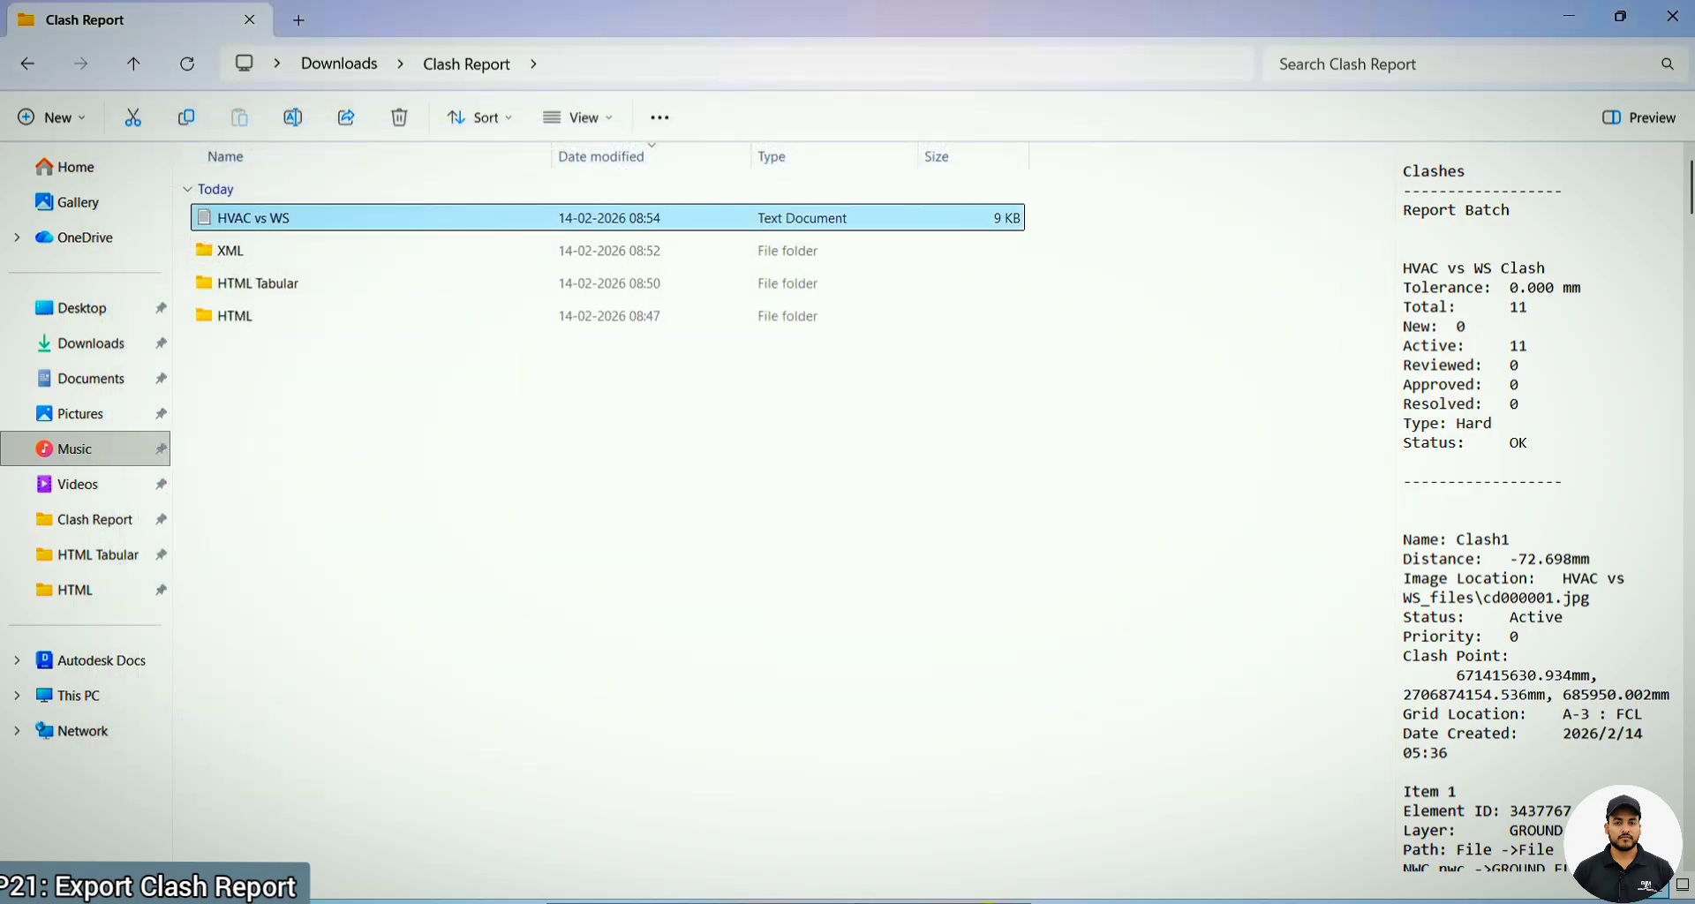
# Switch back to Navisworks and set the report format to XML
pyautogui.moveTo(1034, 901)
pyautogui.click(1048, 844)
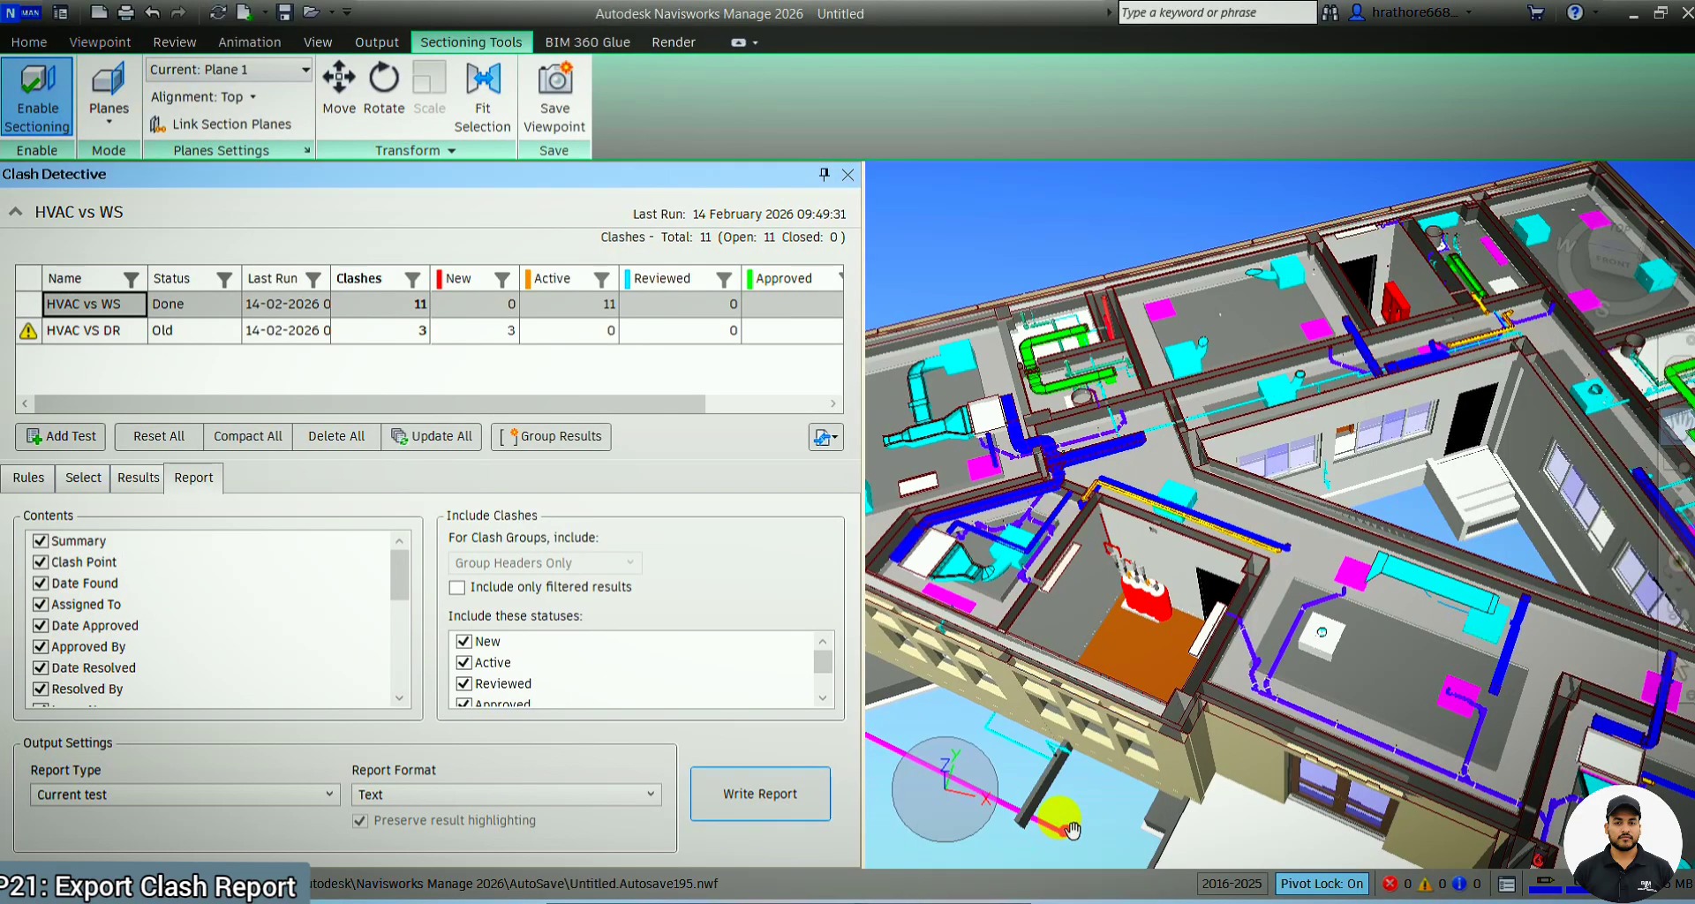
pyautogui.click(556, 799)
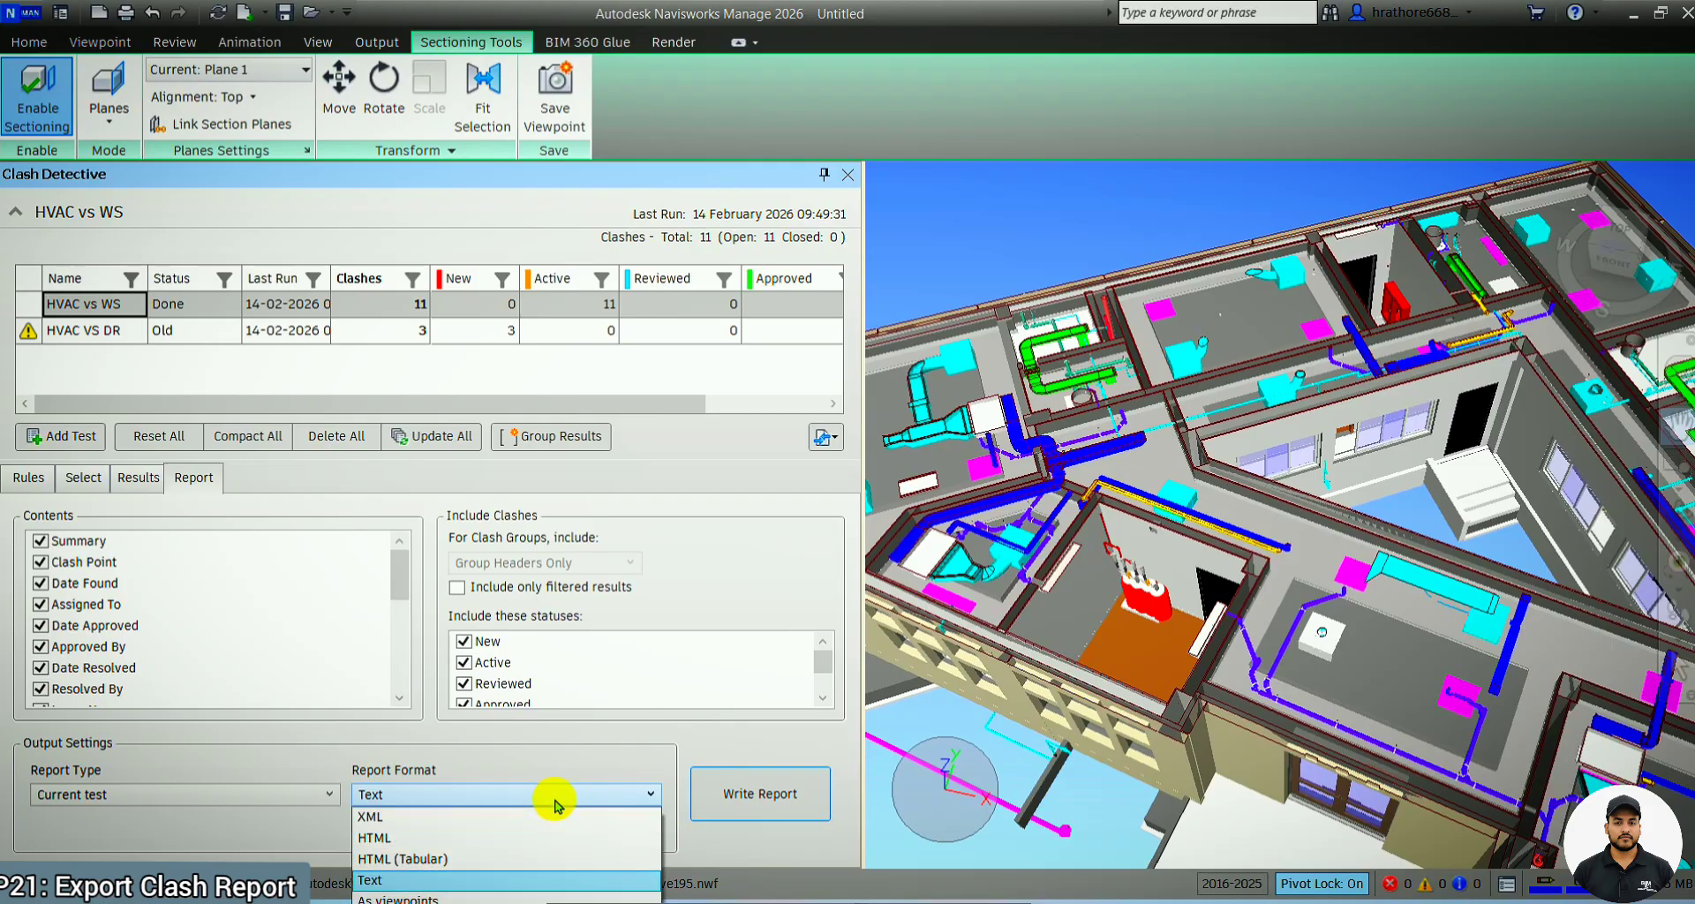
pyautogui.click(463, 874)
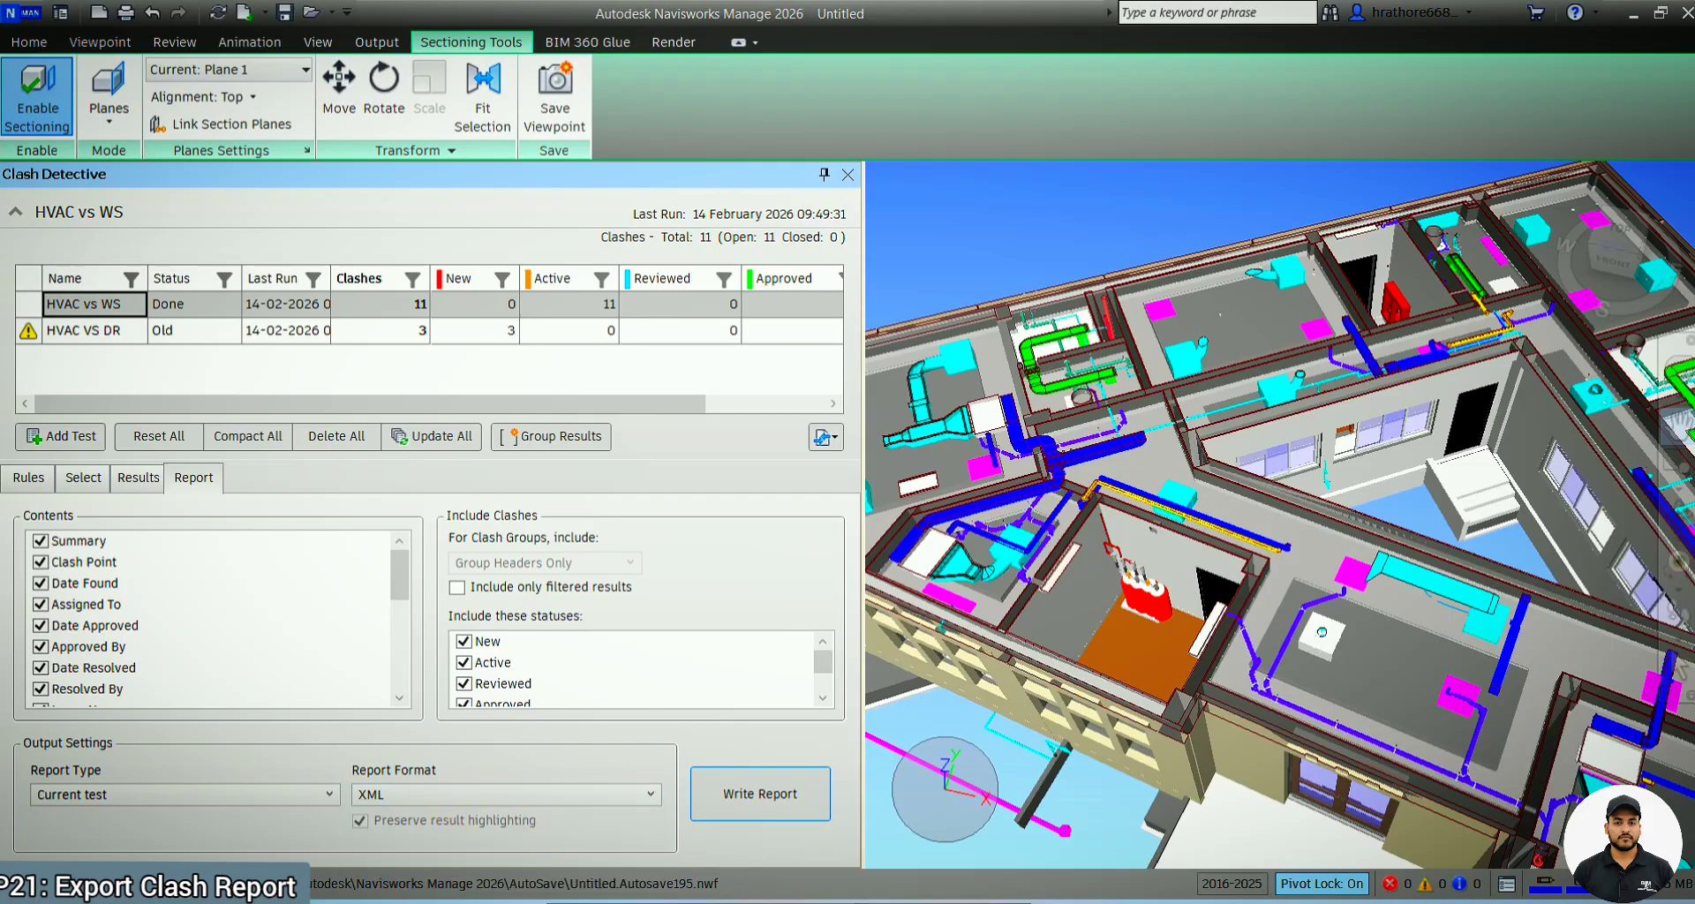
# Open the HVAC vs WS report from the XML folder of Clash Report, examine its markup in the browser, and close it
pyautogui.moveTo(799, 896)
pyautogui.click(709, 848)
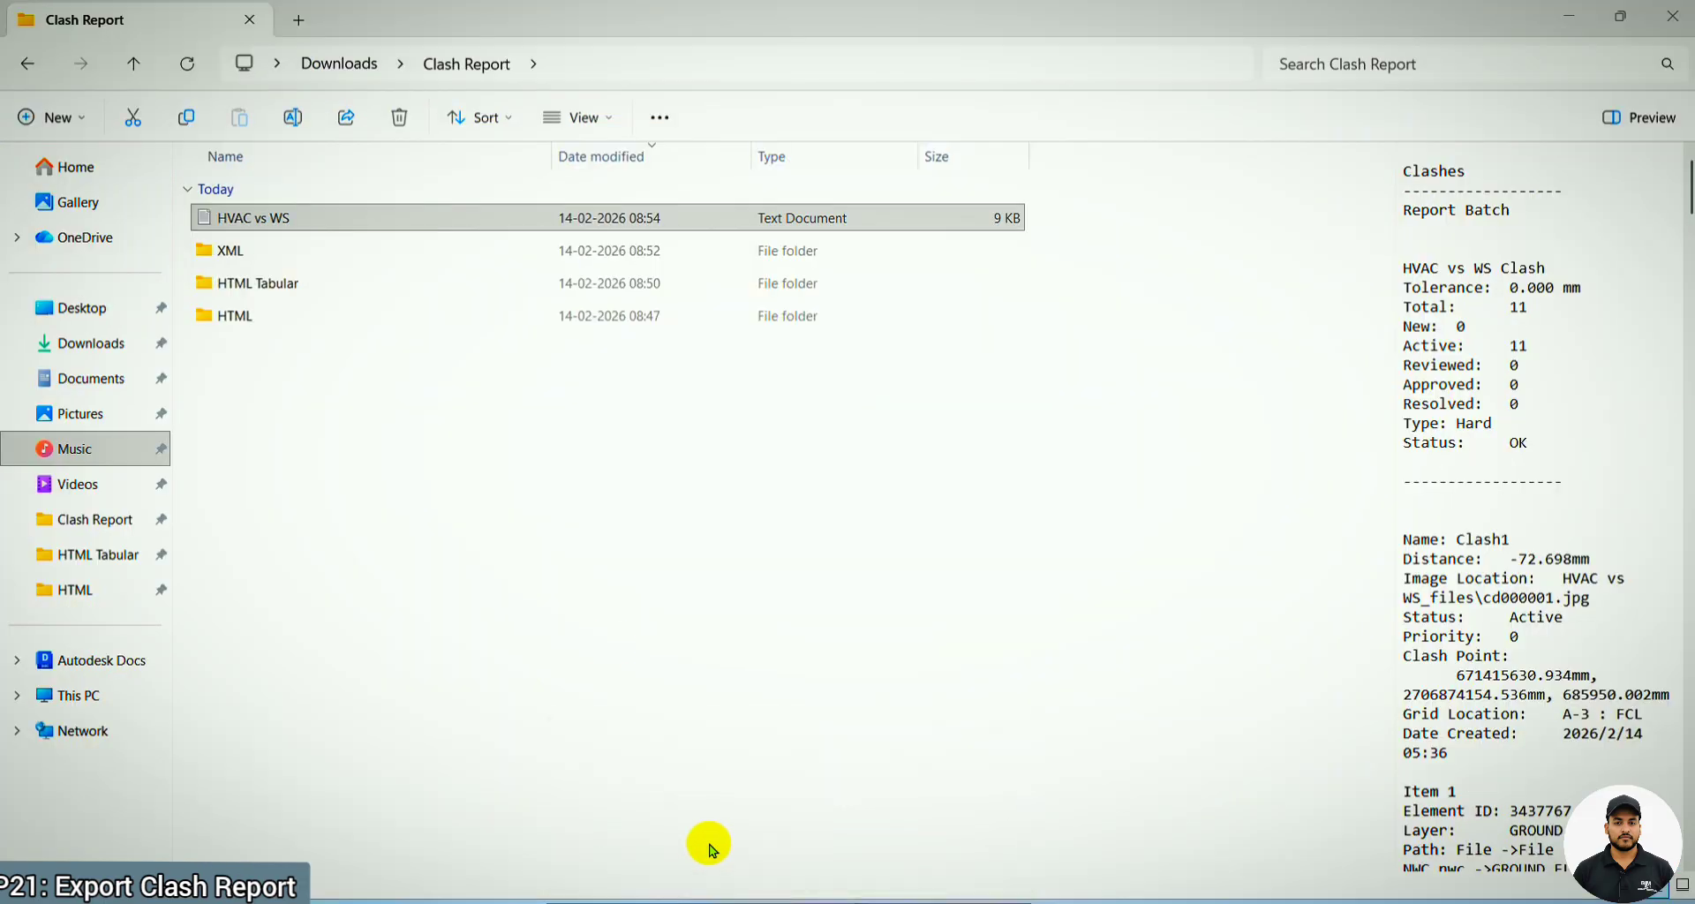
pyautogui.doubleClick(257, 253)
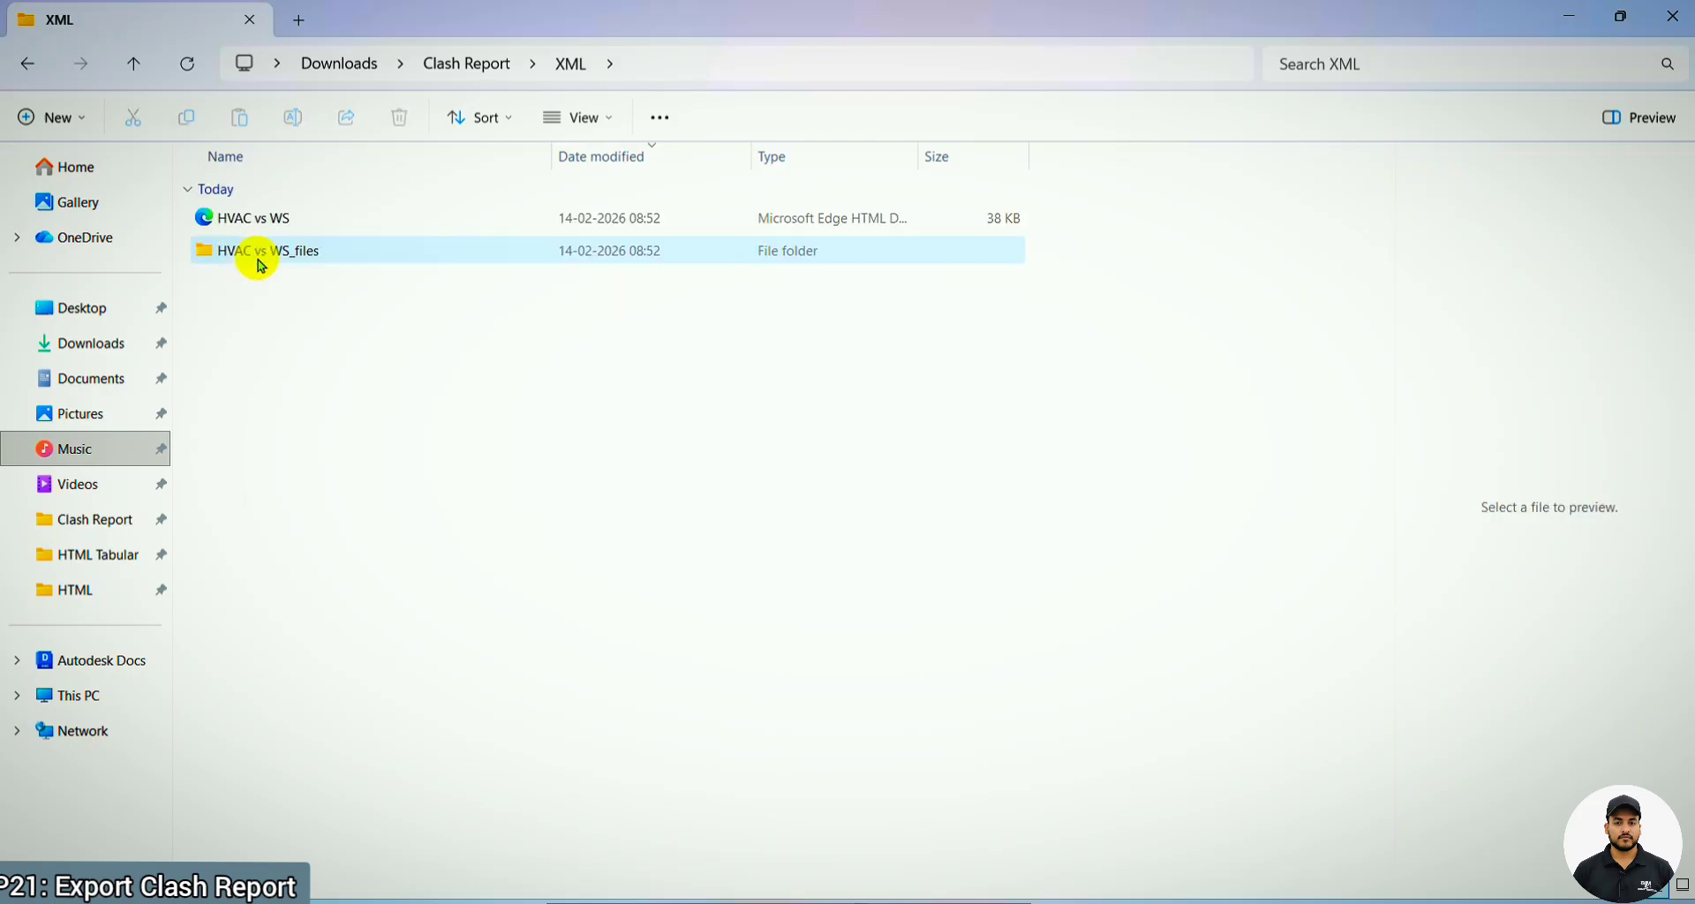
pyautogui.doubleClick(308, 218)
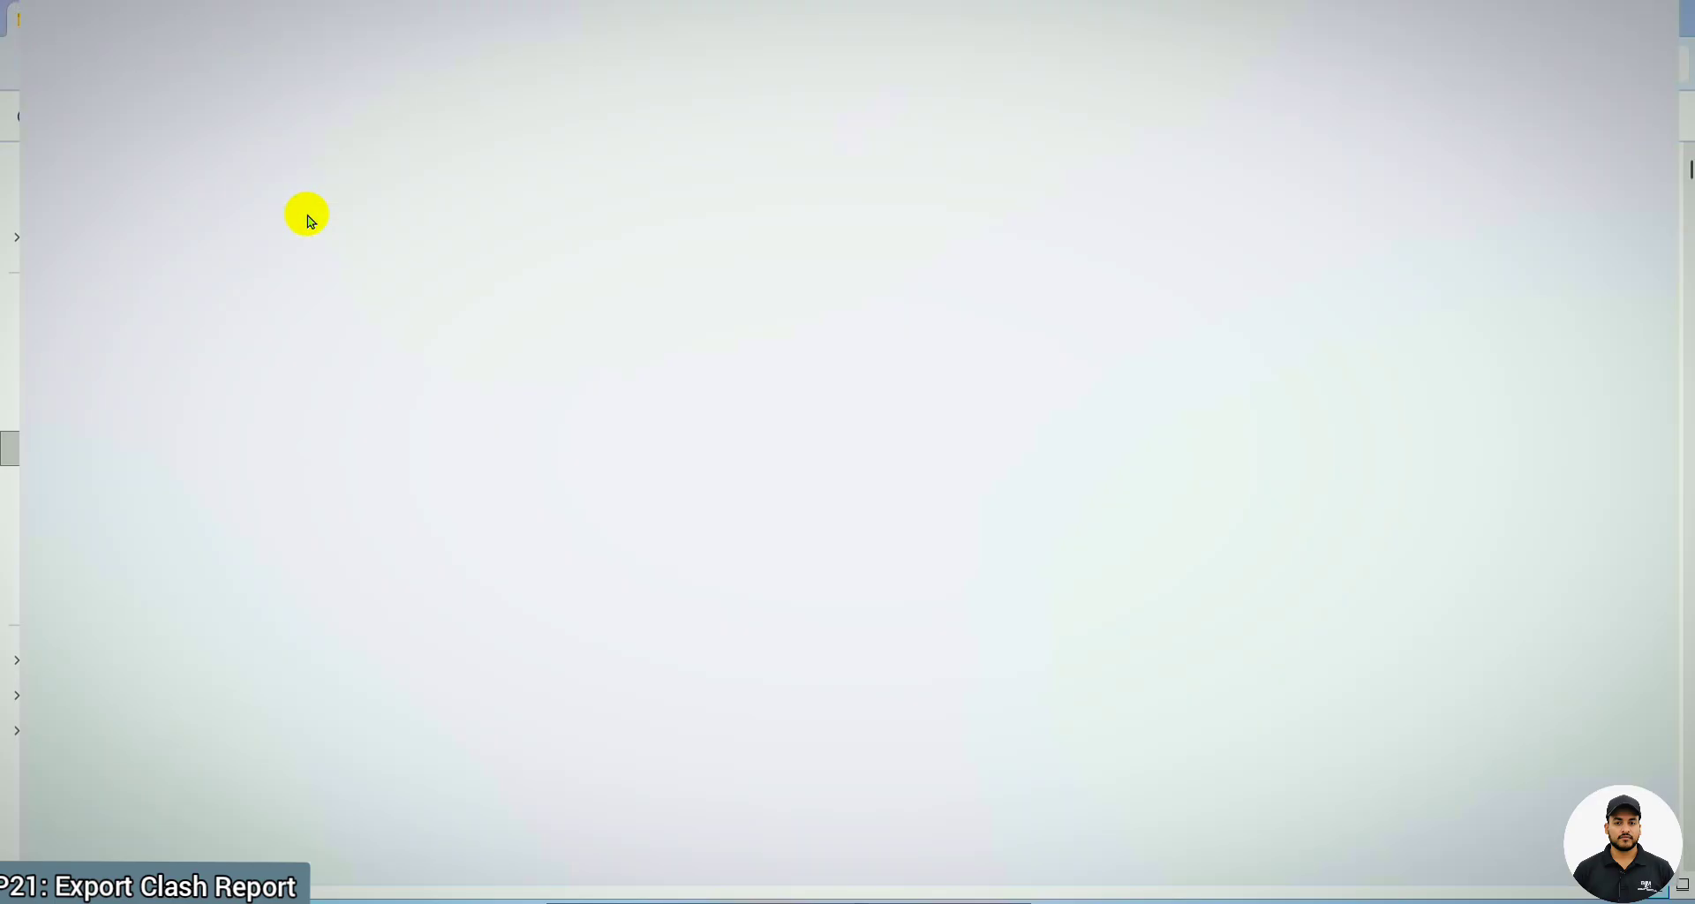
pyautogui.scroll(-20, 459, 459)
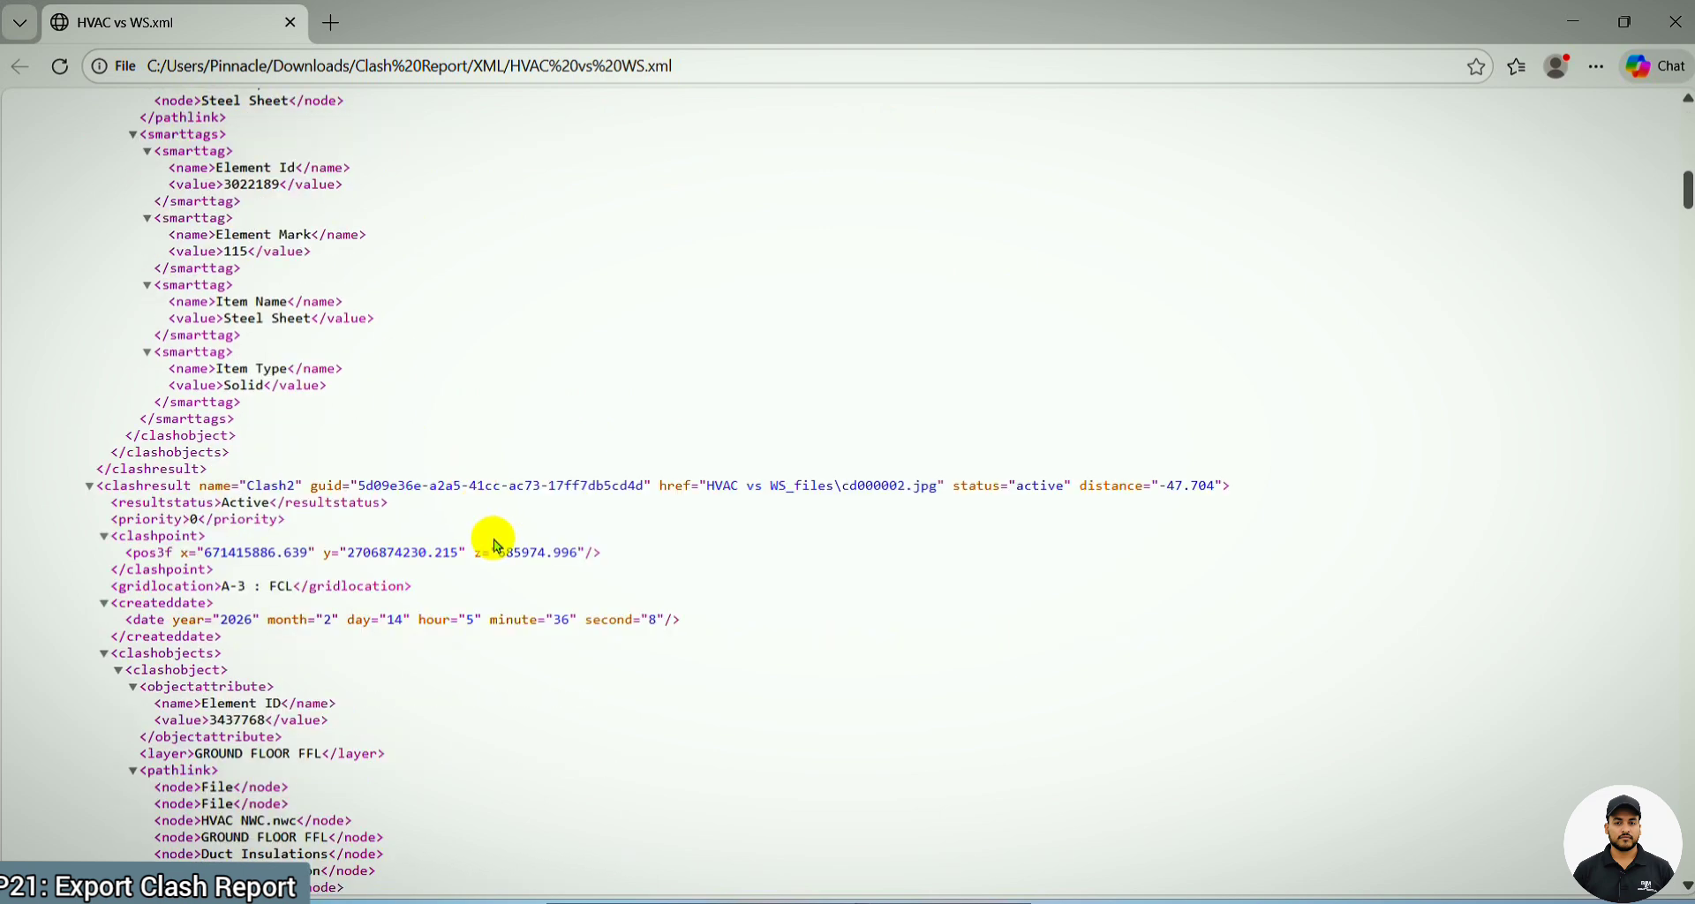
pyautogui.click(1684, 19)
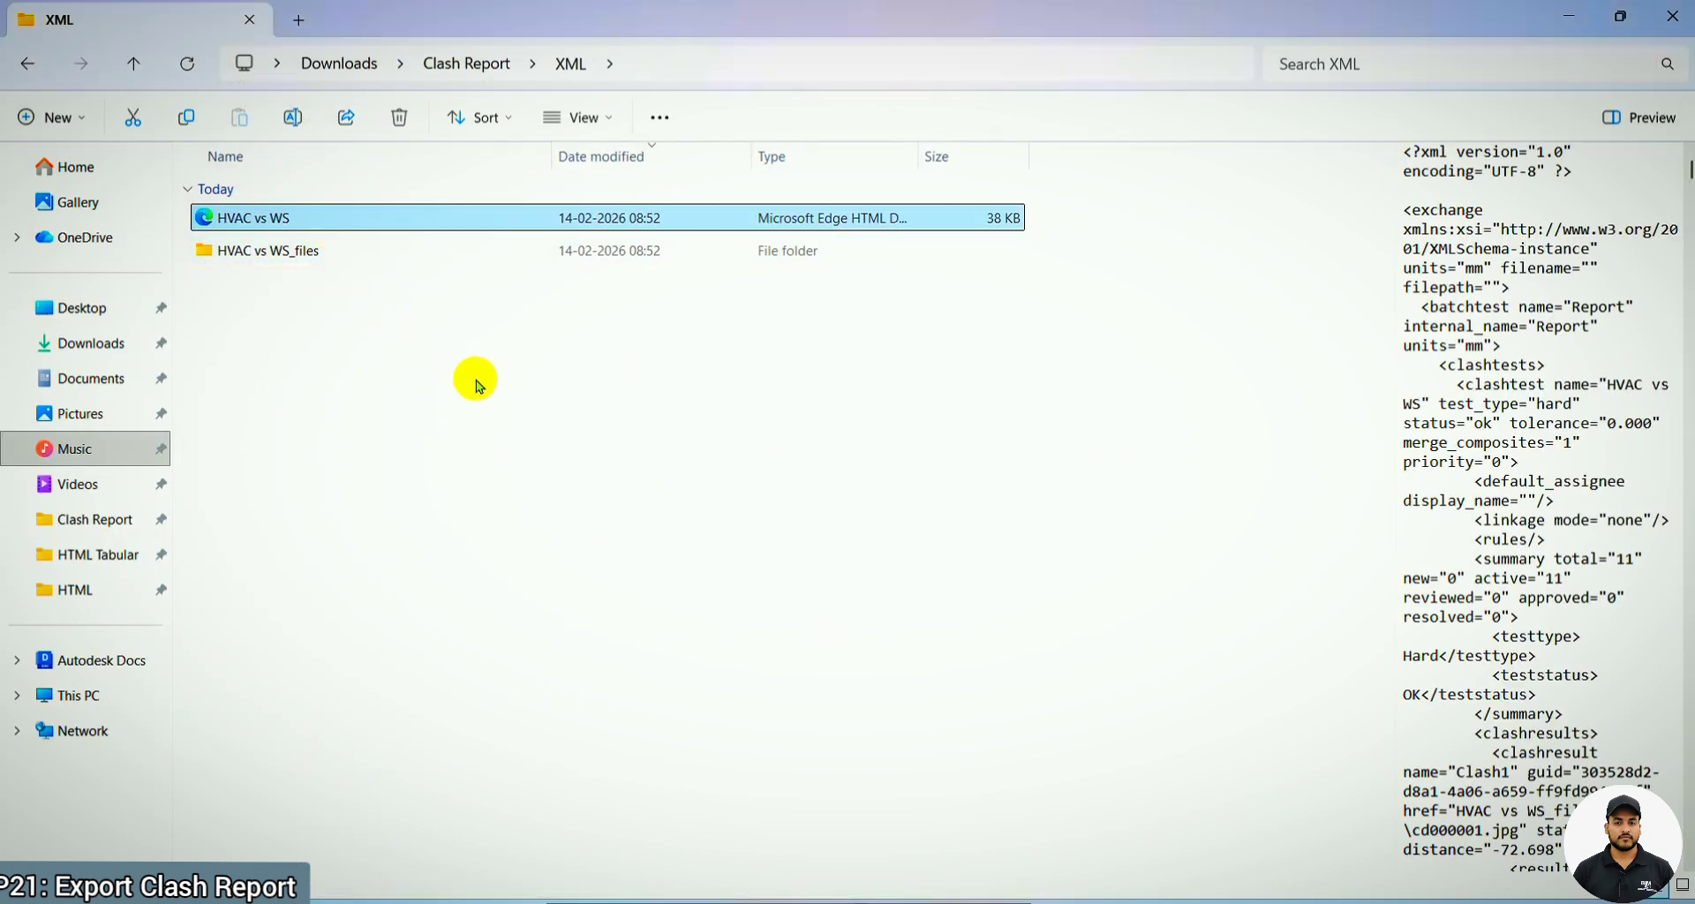
# Look at the image list in the XML report's HVAC vs WS_files folder, and return to Navisworks
pyautogui.doubleClick(342, 252)
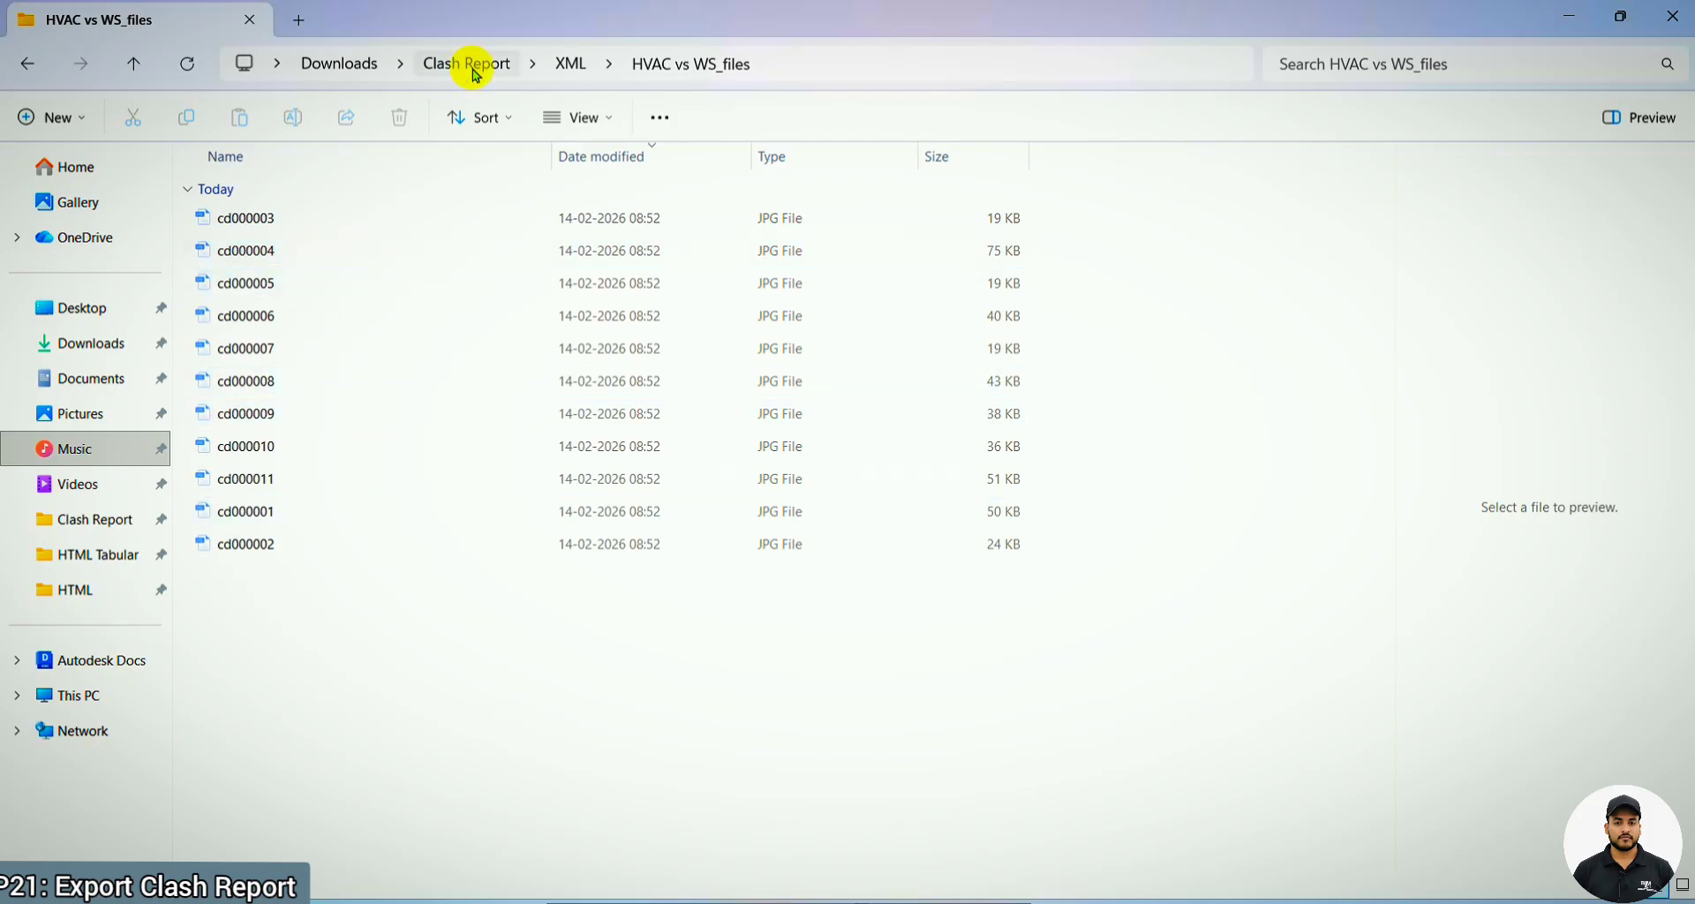
pyautogui.click(572, 64)
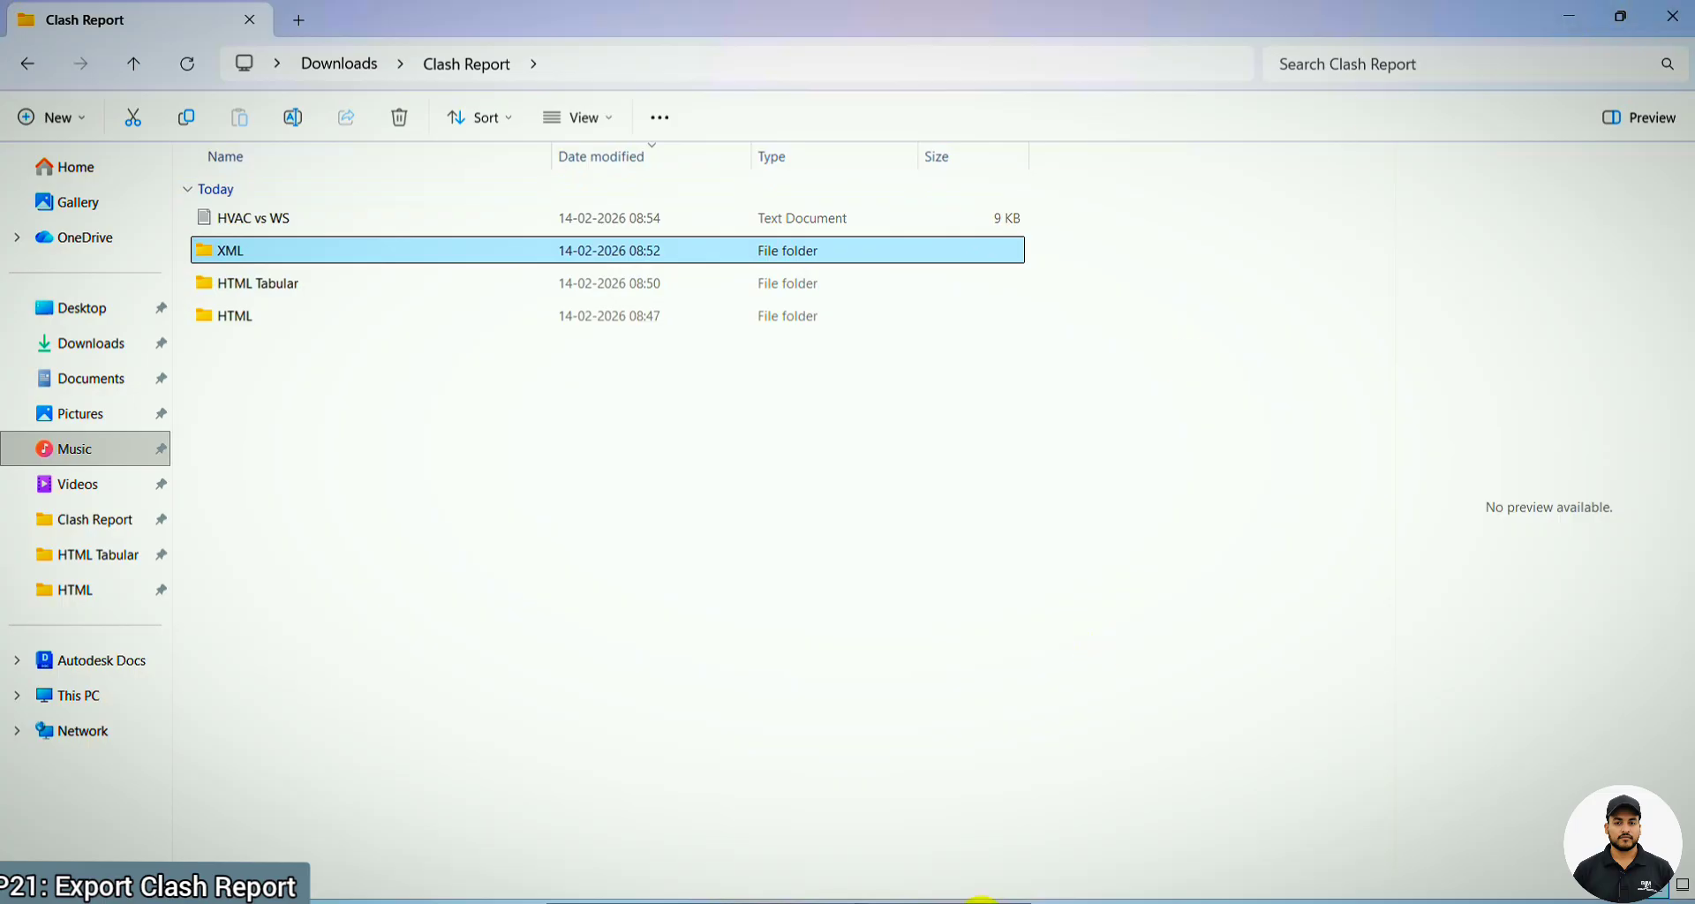
pyautogui.click(1040, 900)
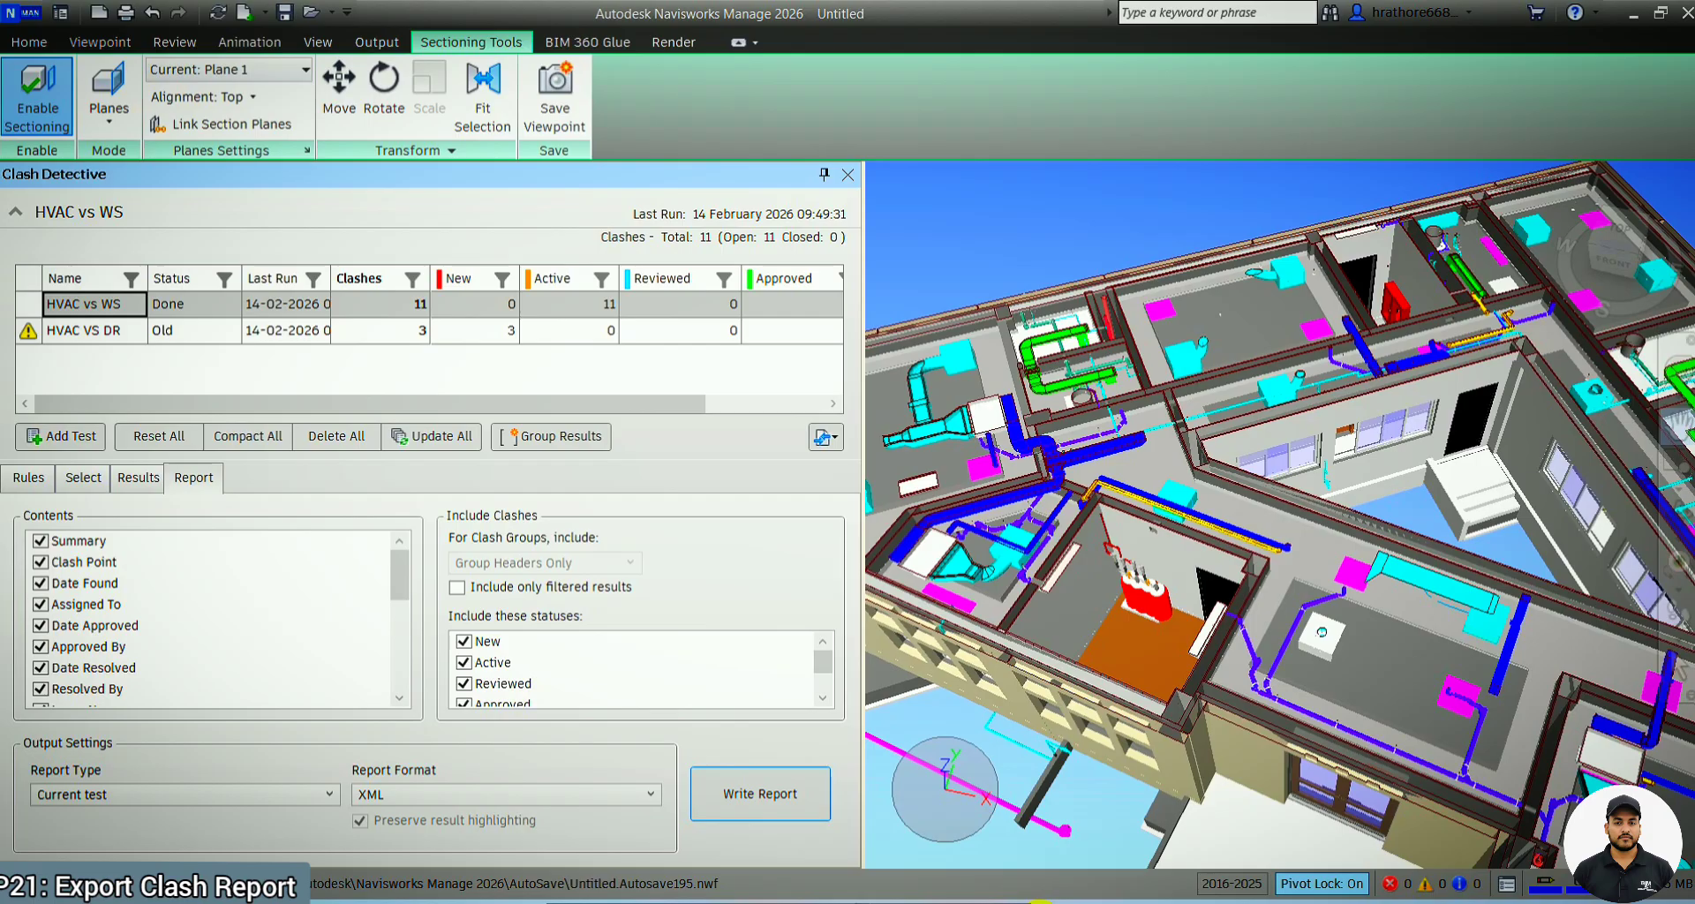
# Check the As viewpoints option among the report formats without choosing it, and save the current view as a viewpoint
pyautogui.click(402, 795)
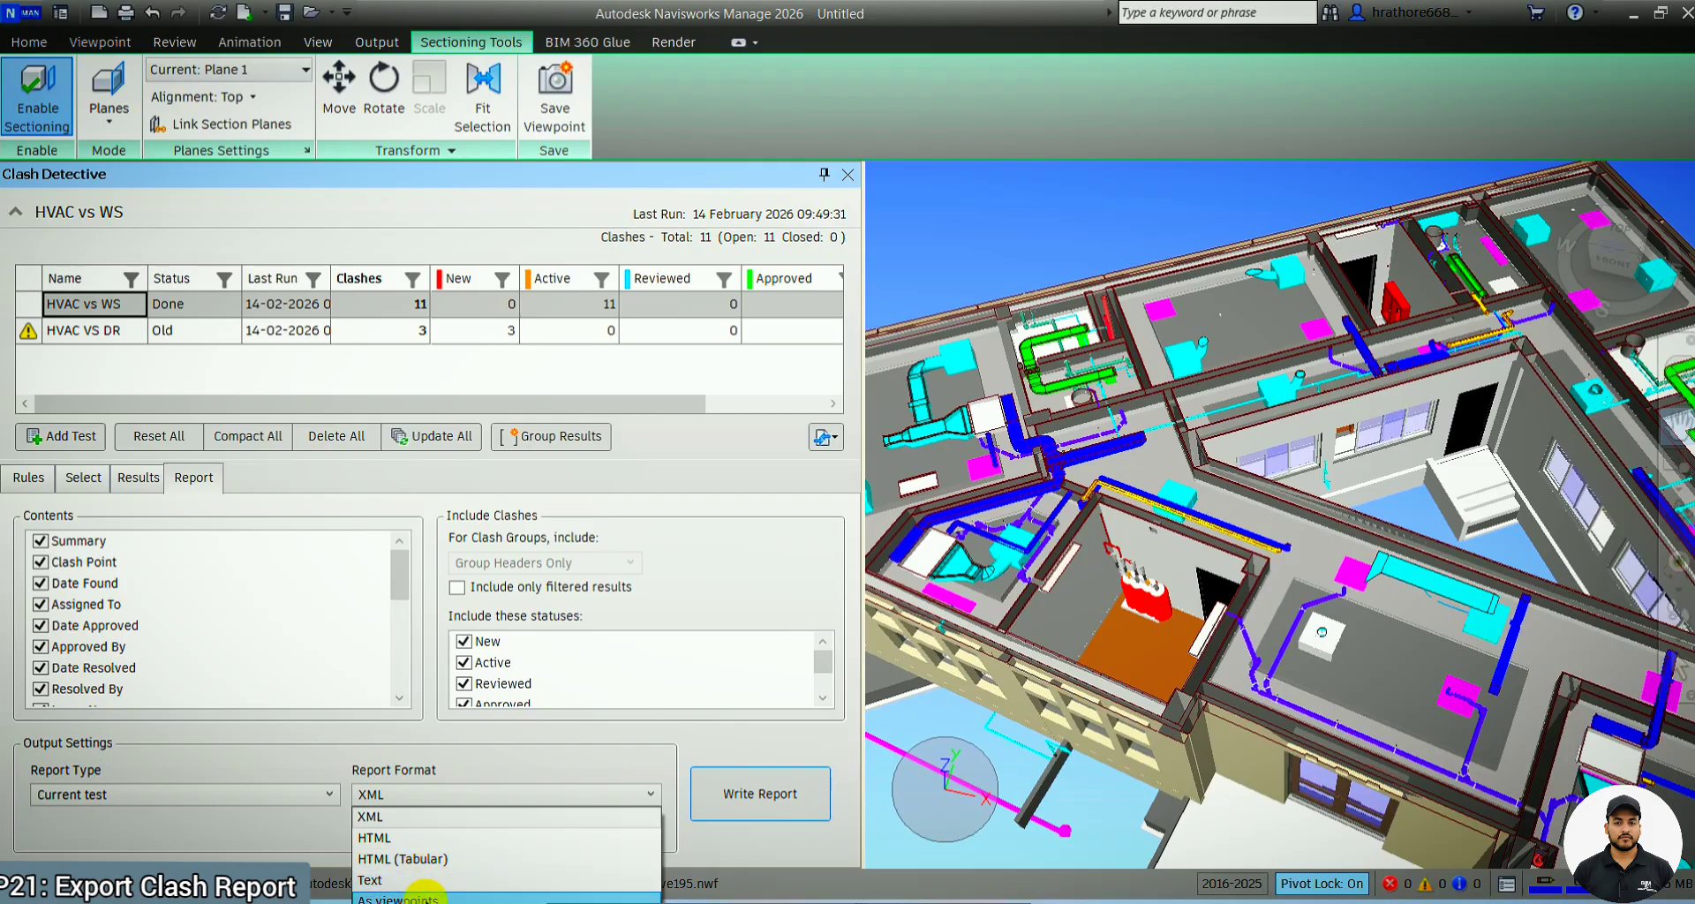
pyautogui.click(108, 53)
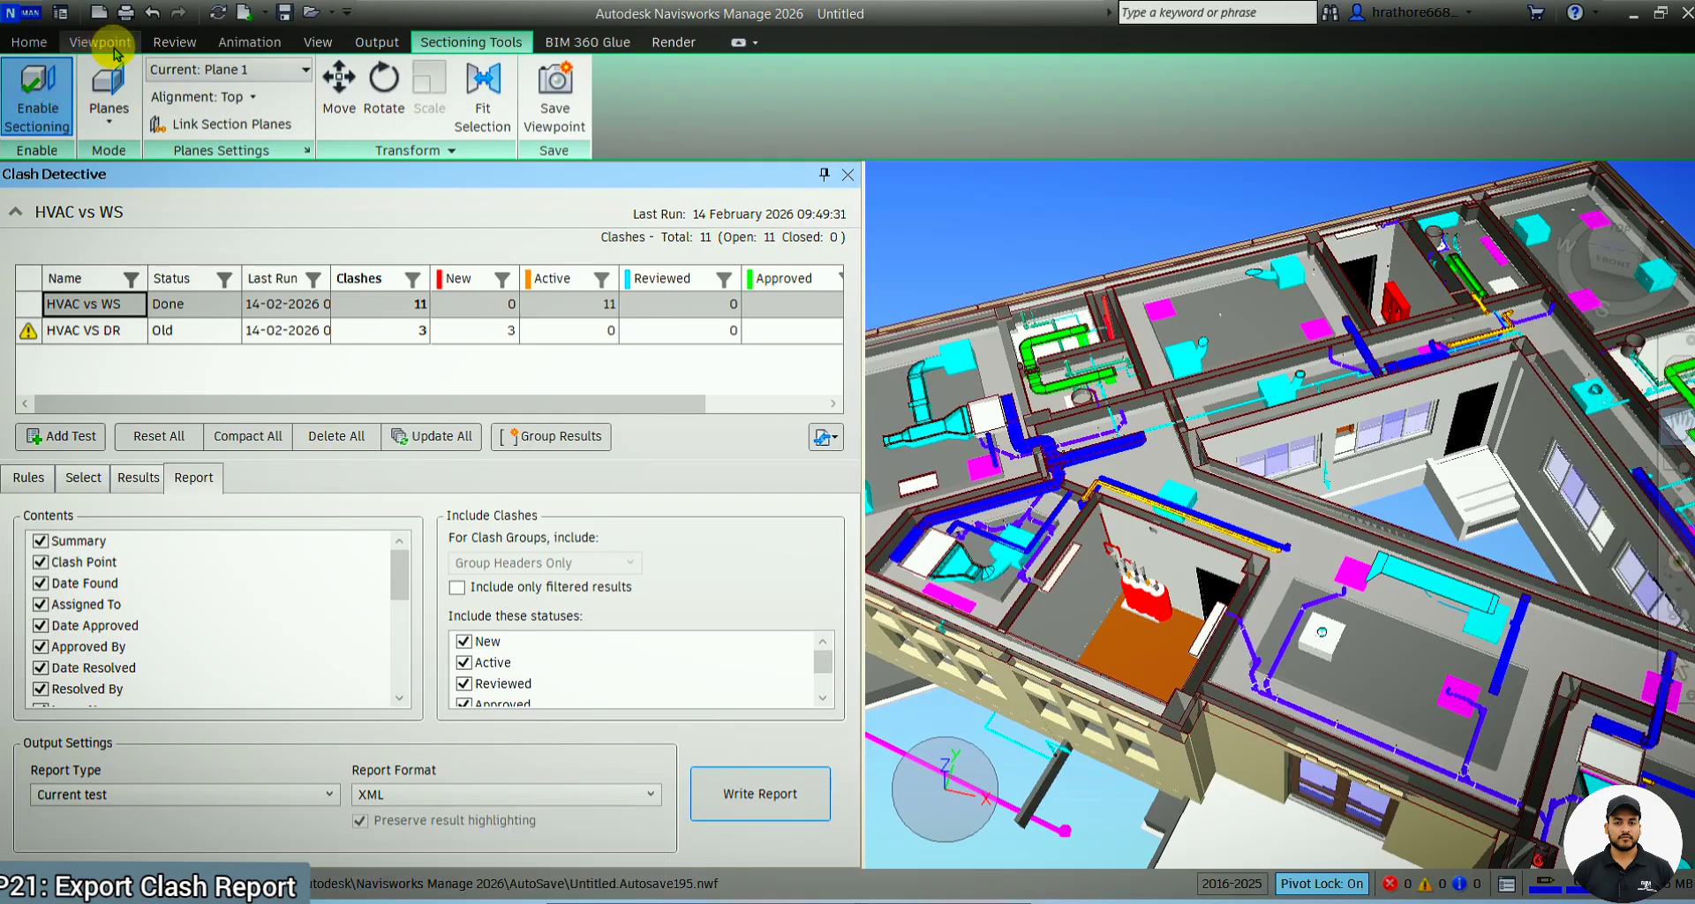
pyautogui.click(100, 42)
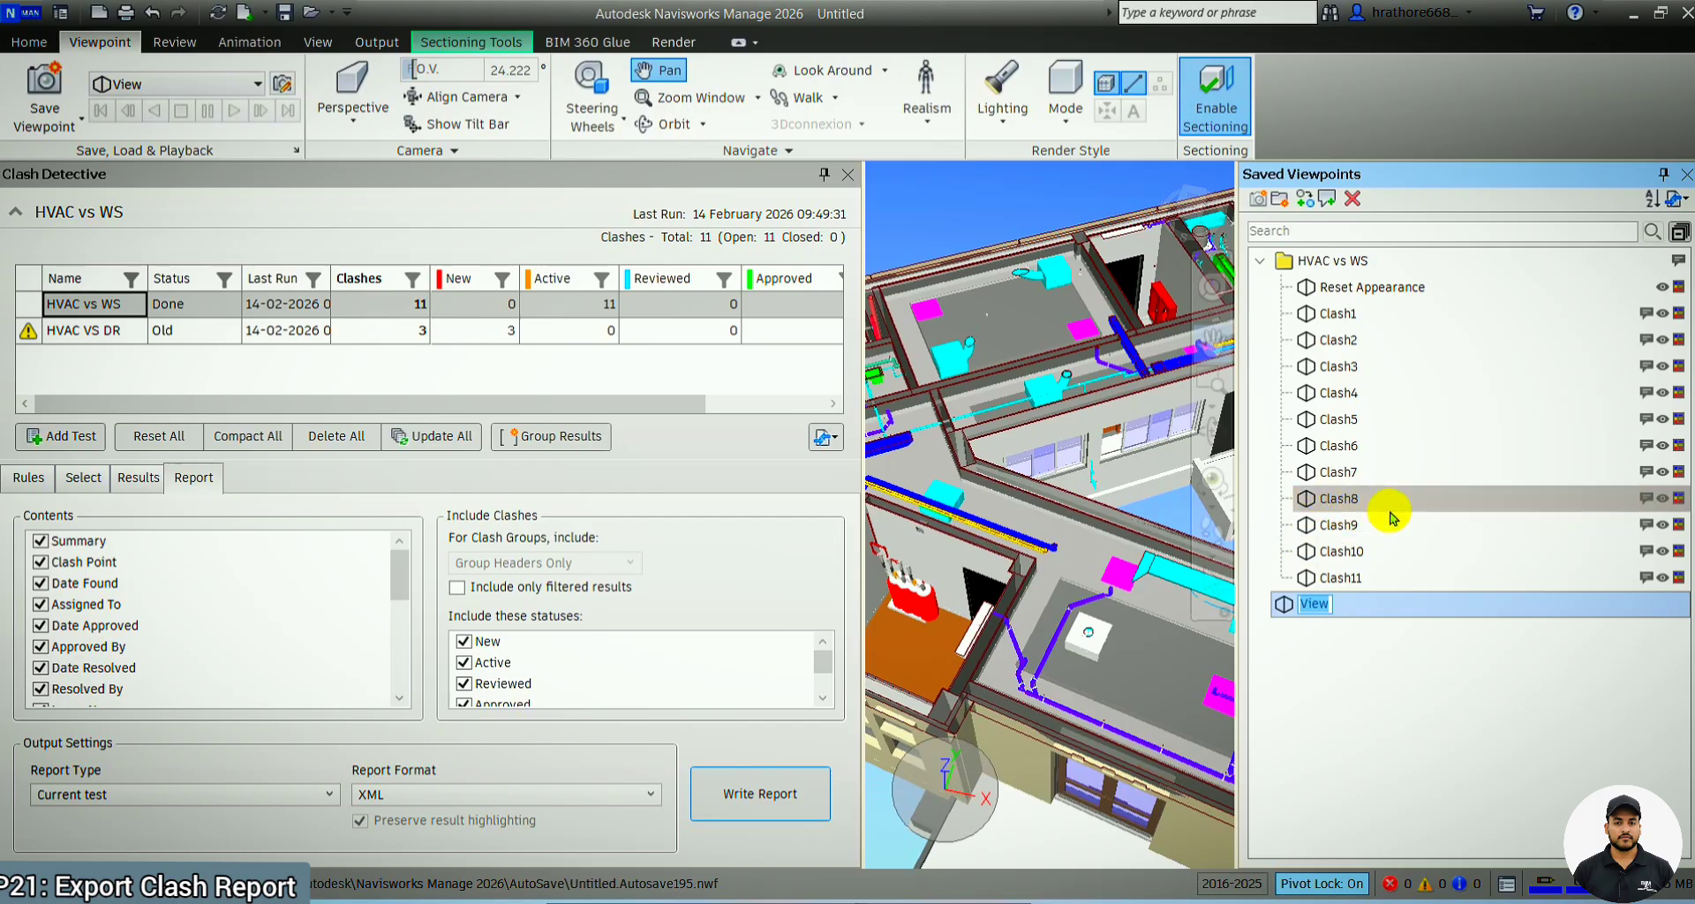
# Delete the HVAC vs WS folder with its clash viewpoints from the saved viewpoints
pyautogui.click(1325, 264)
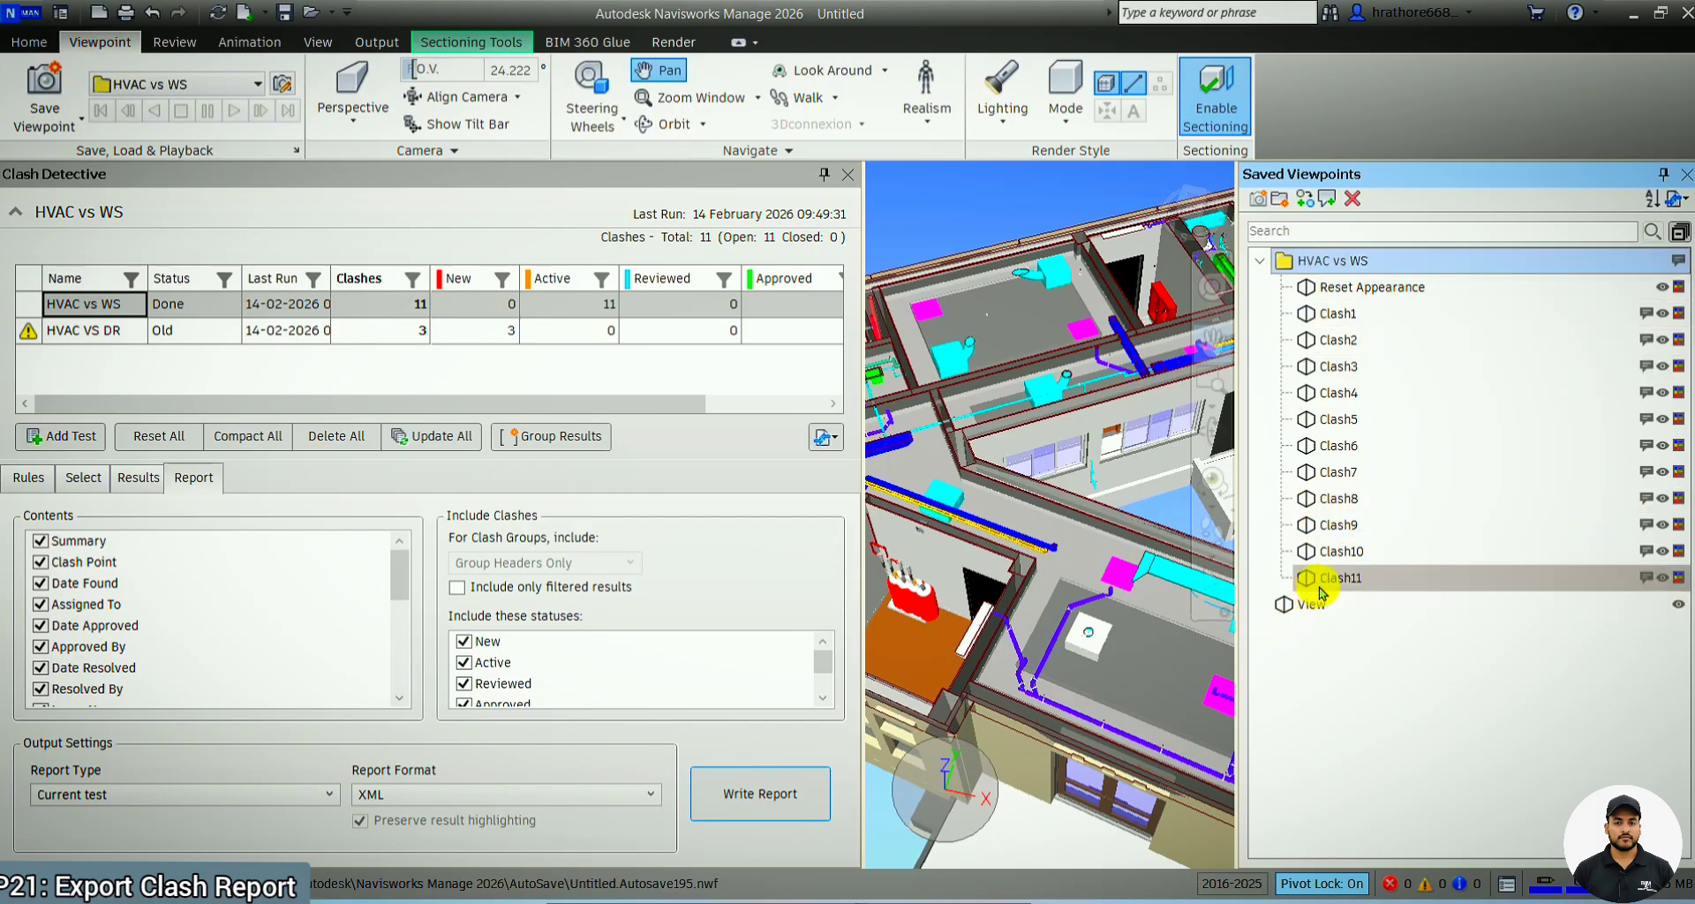
pyautogui.keyDown('shift'); pyautogui.click(1318, 587); pyautogui.keyUp('shift')
pyautogui.press('Delete')
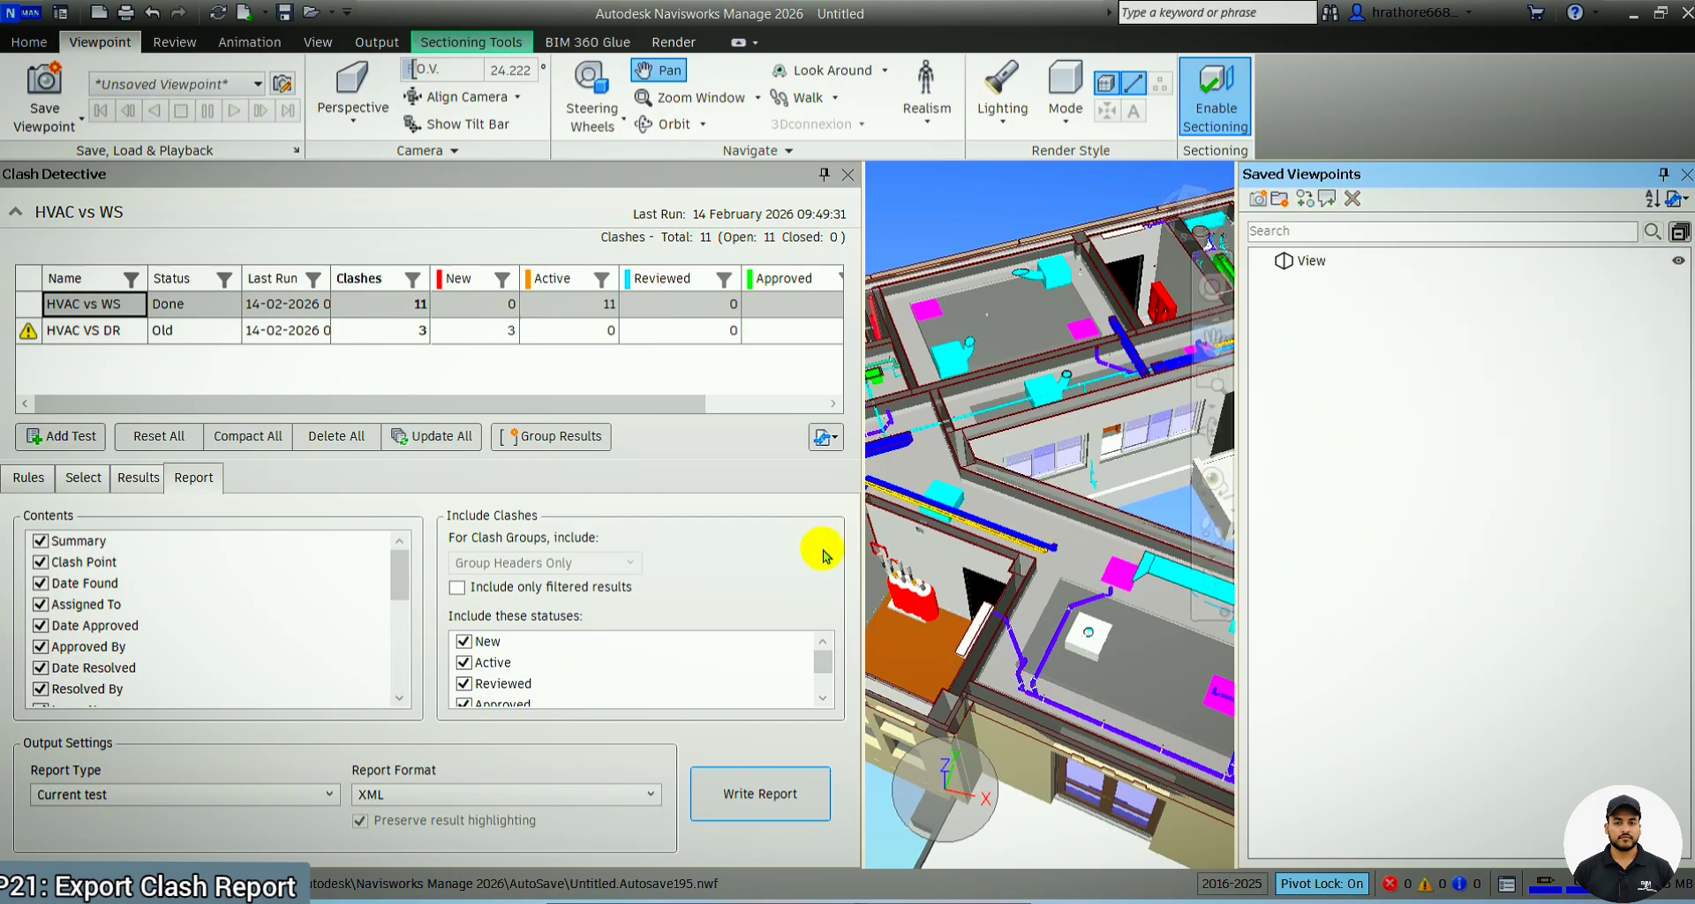
# Enlarge the model area and draw a red cloud markup around the cyan box beside the blue and yellow pipes
pyautogui.moveTo(864, 575); pyautogui.dragTo(622, 572)
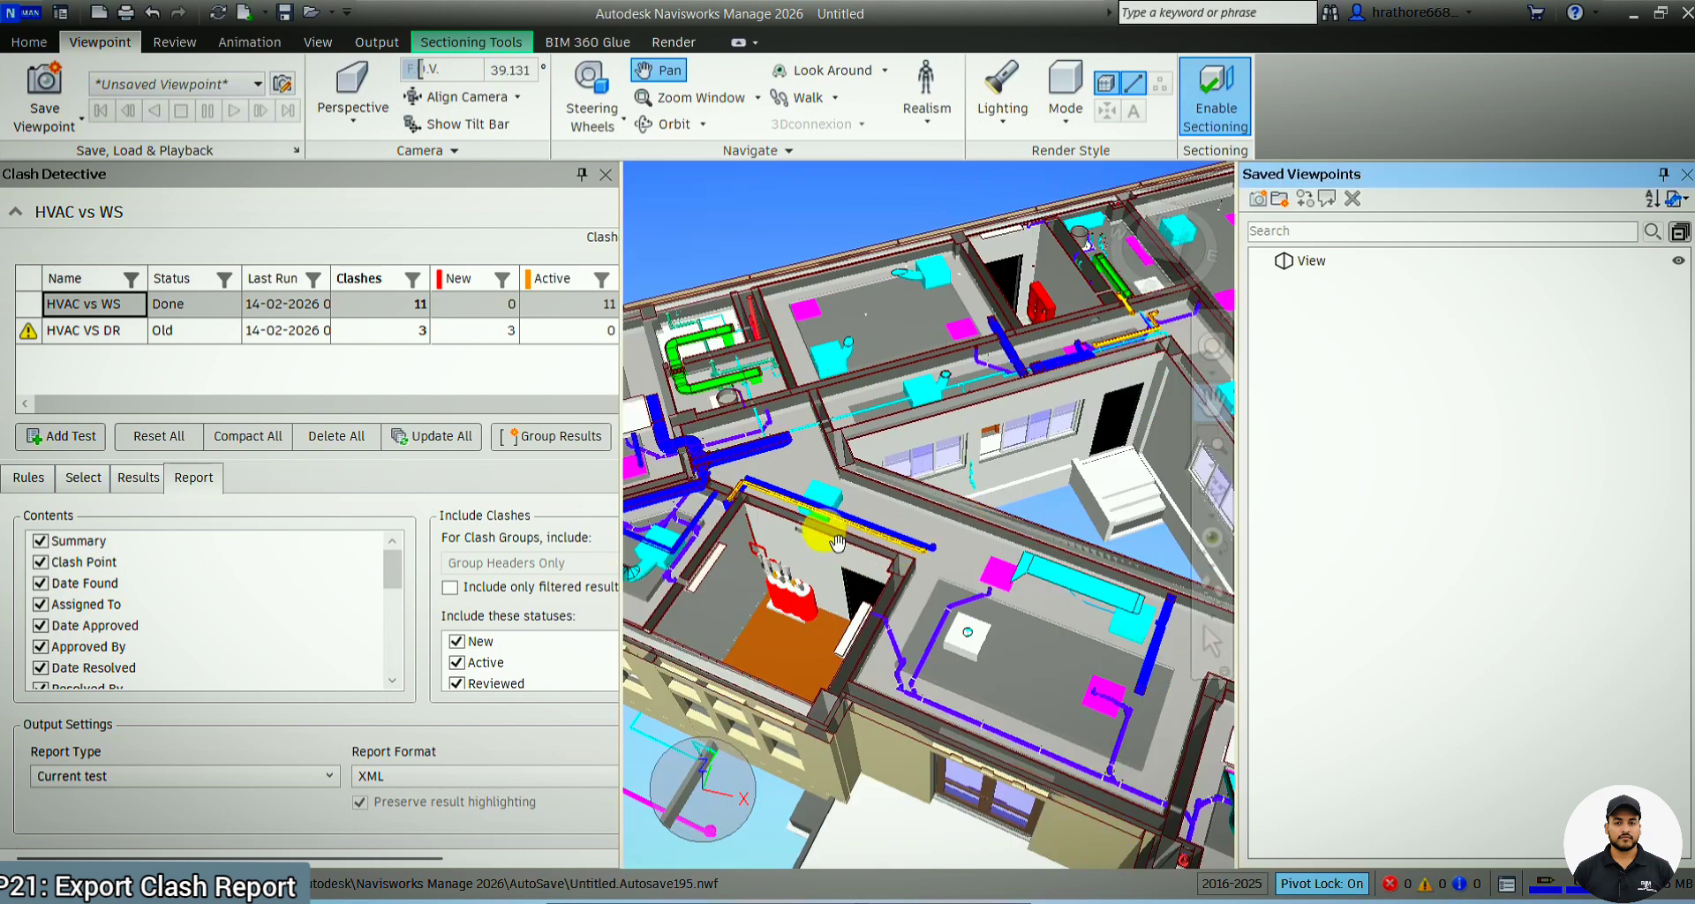
pyautogui.scroll(5, 874, 525)
pyautogui.scroll(-5, 880, 527)
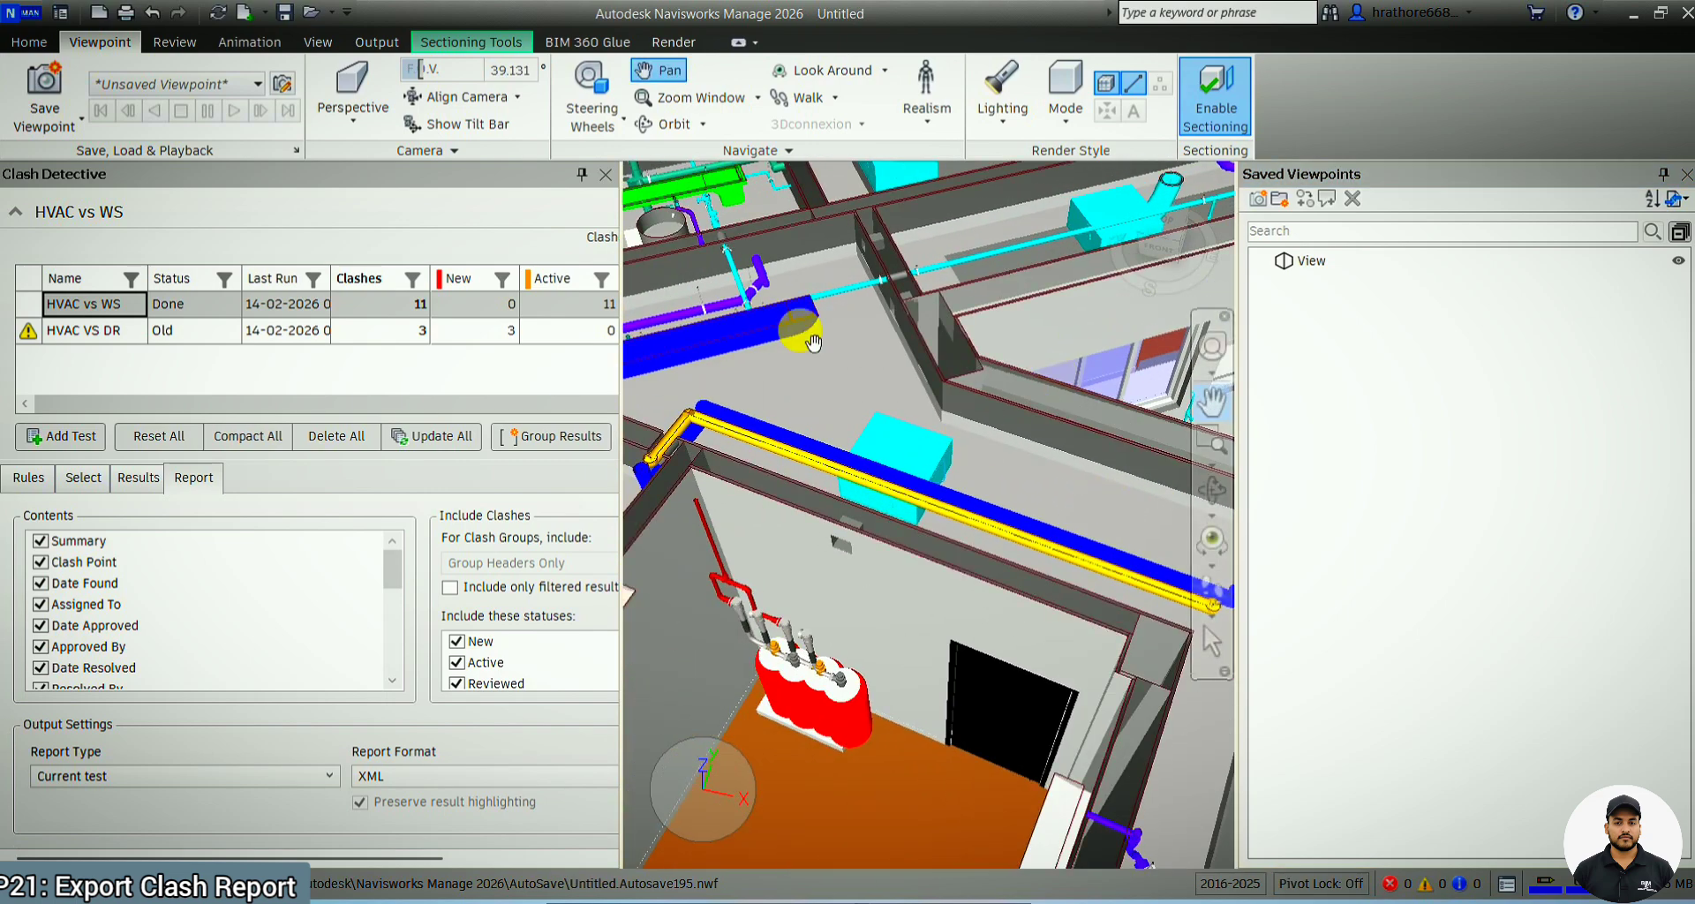
pyautogui.click(174, 42)
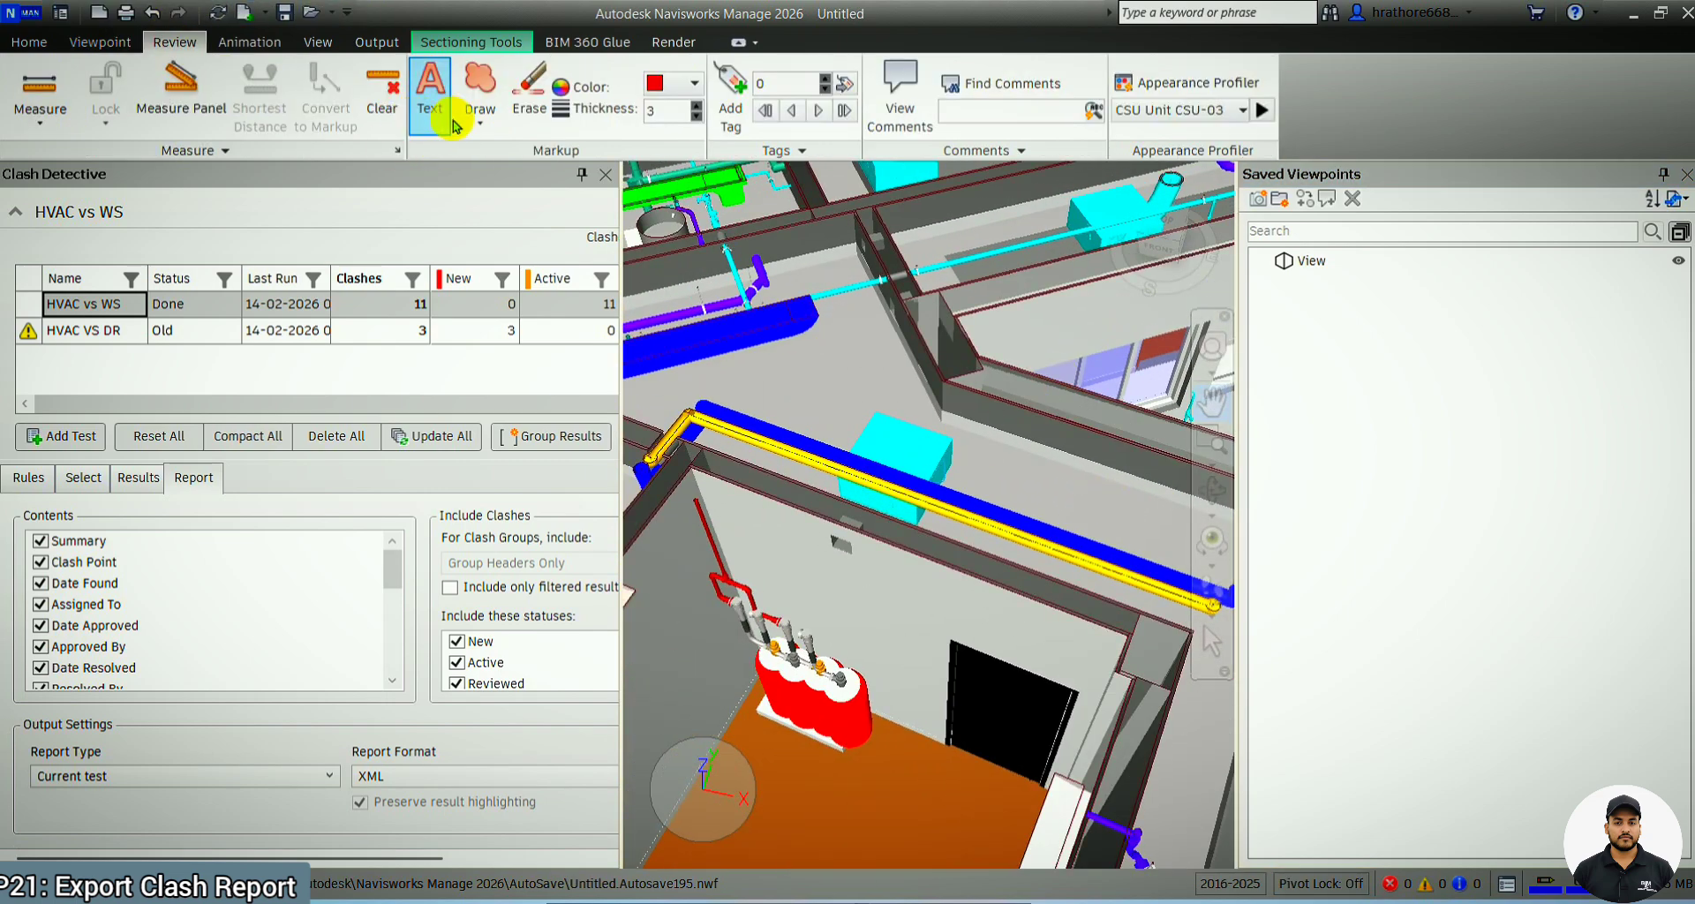
pyautogui.click(480, 110)
pyautogui.click(506, 169)
pyautogui.click(853, 506)
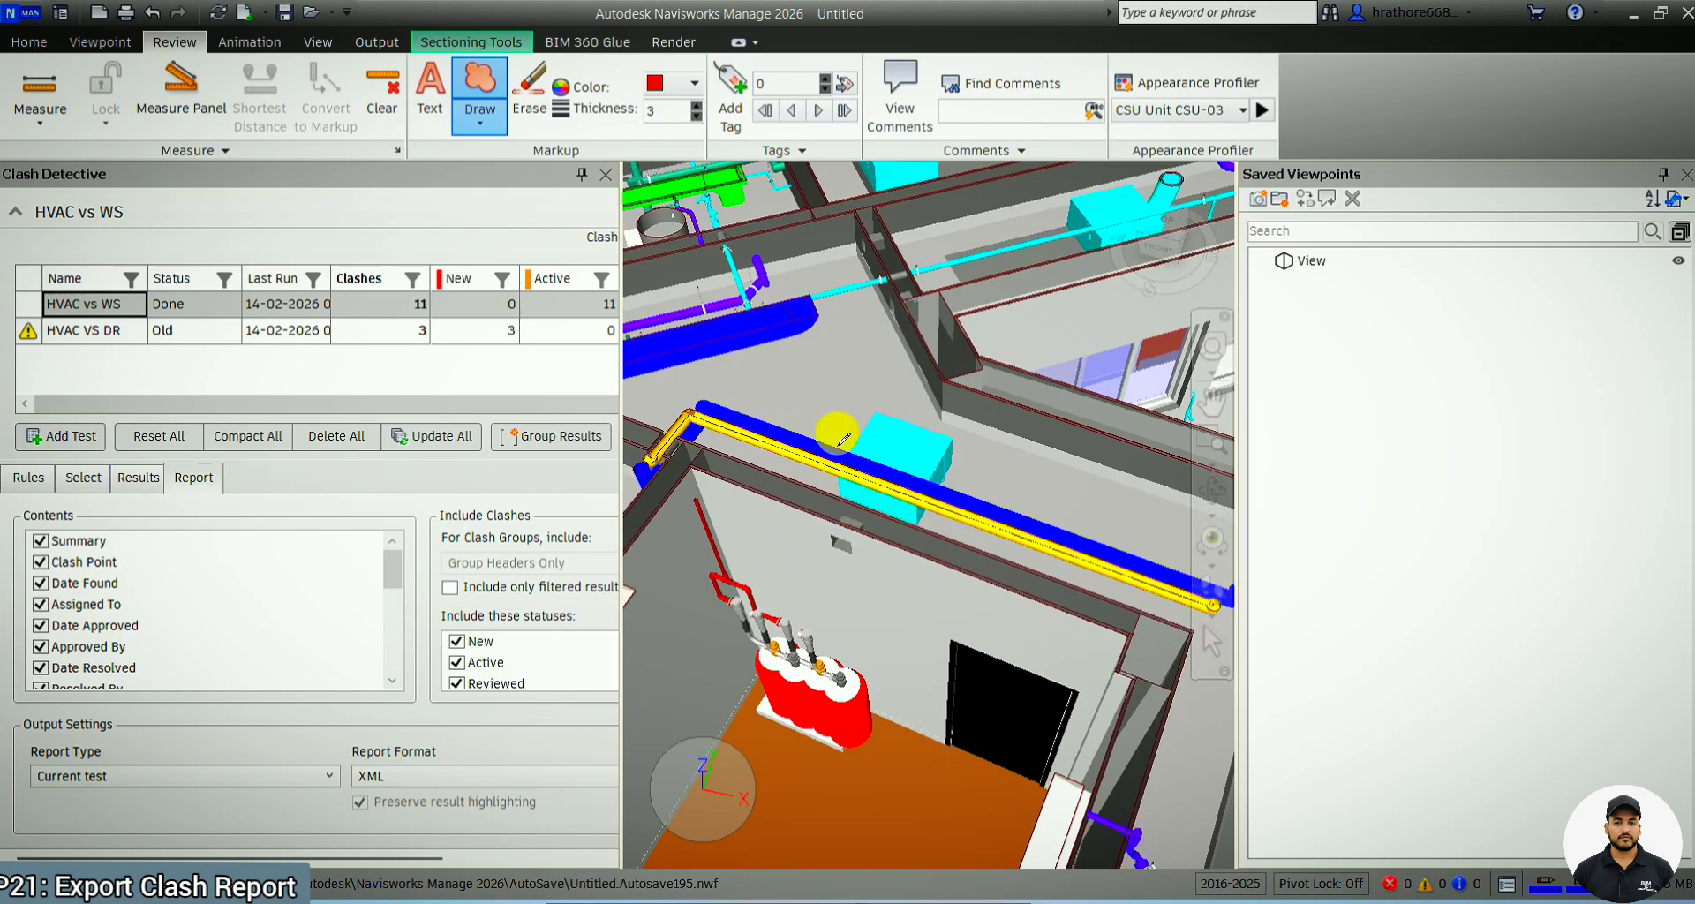
pyautogui.click(837, 432)
pyautogui.click(884, 392)
pyautogui.click(945, 443)
pyautogui.click(937, 510)
pyautogui.click(862, 515)
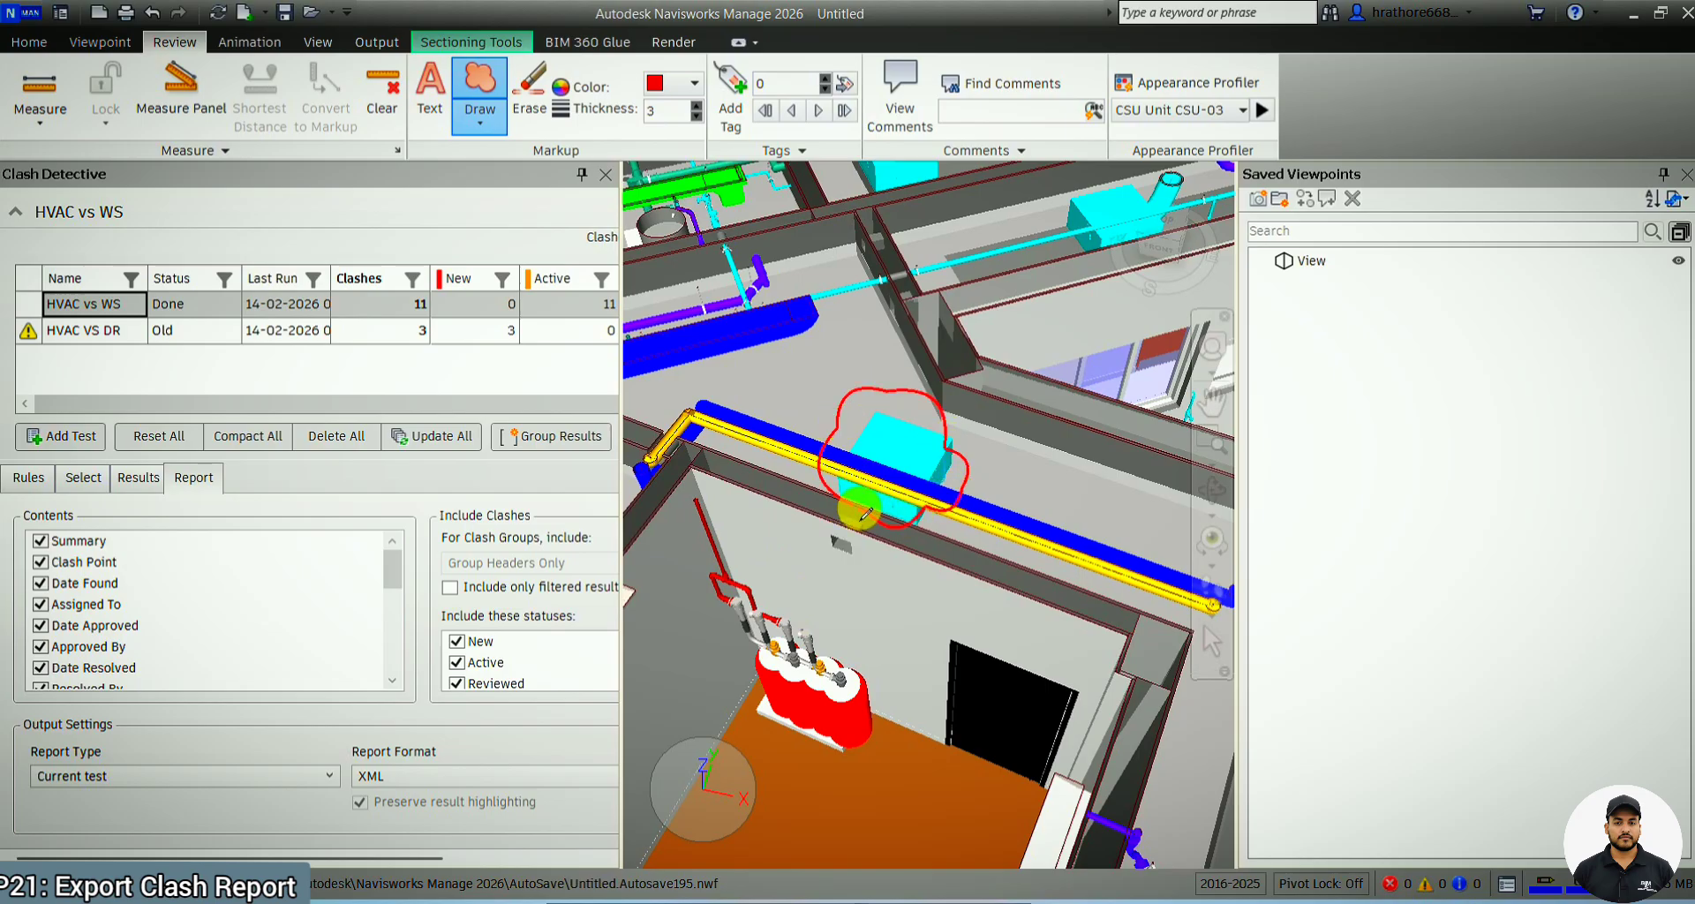
# Try to add a text markup at the red cloud, and select the View (1) saved viewpoint
pyautogui.click(430, 95)
pyautogui.click(904, 495)
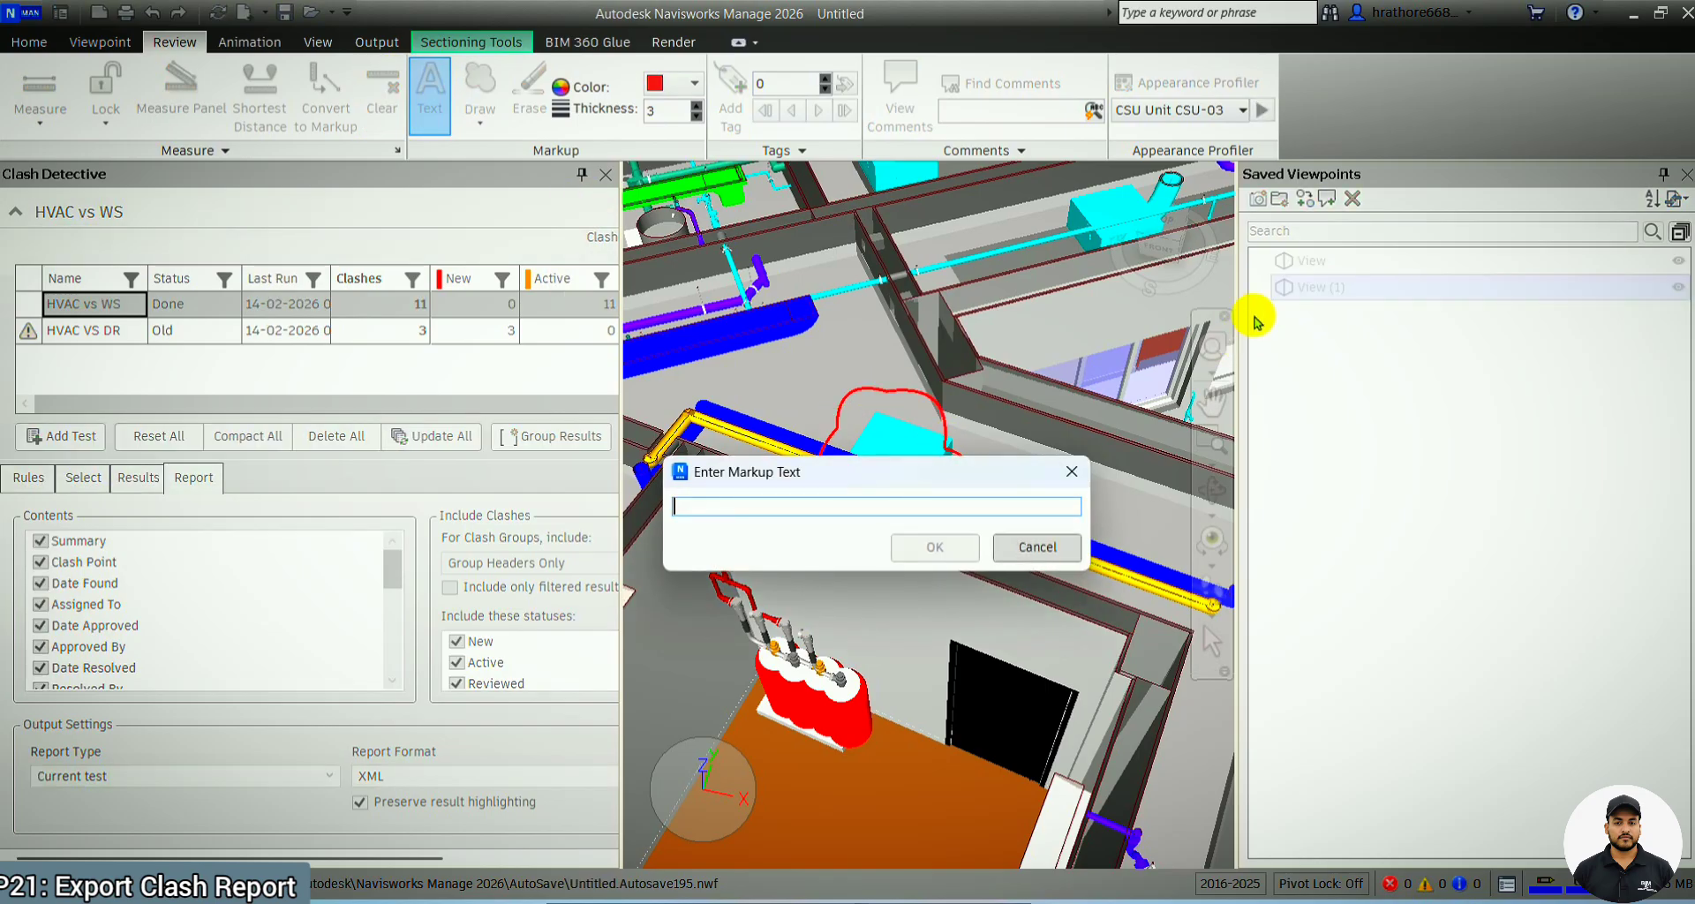
pyautogui.press('Escape')
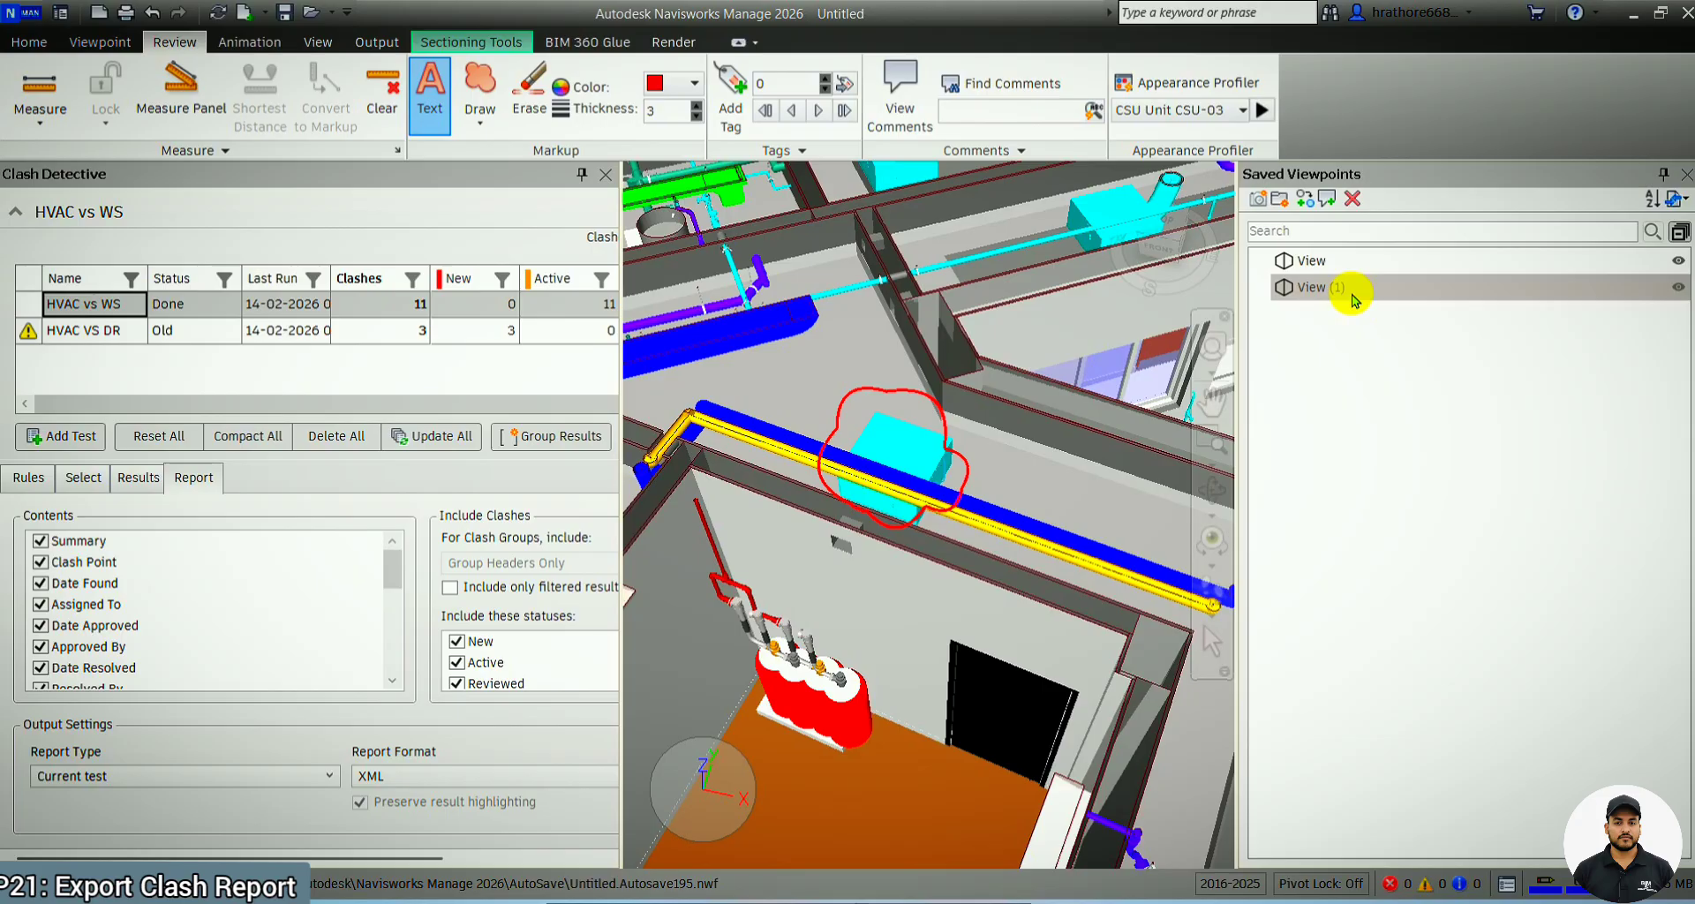
pyautogui.click(1354, 289)
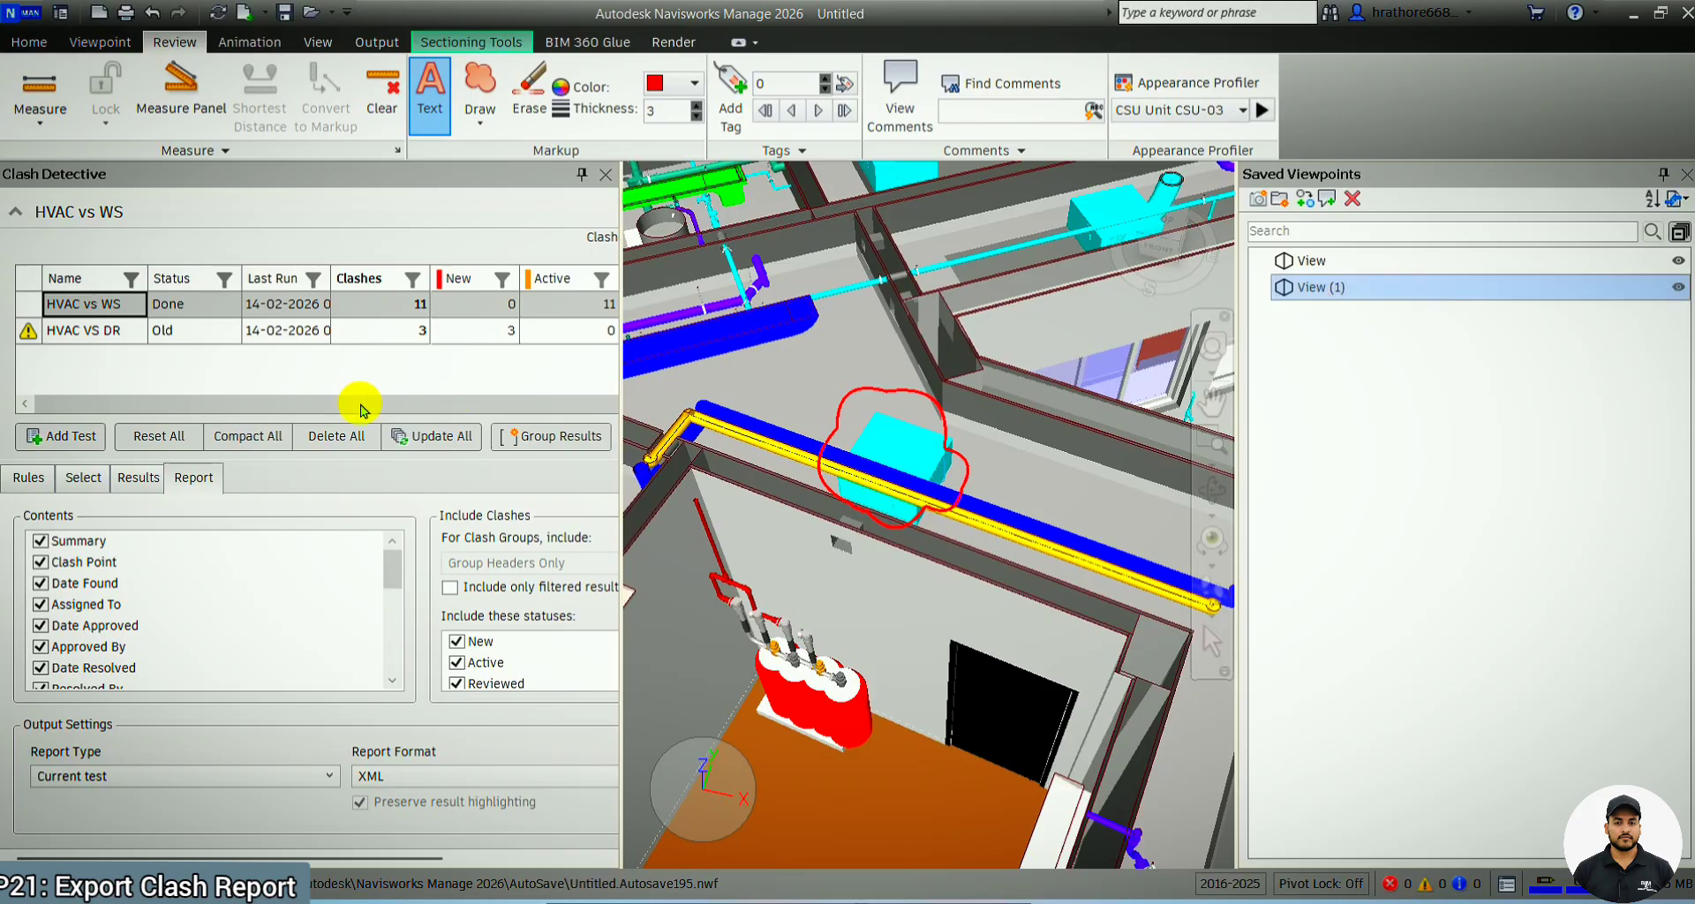
# View Clash5 in the HVAC vs WS results, and write the current test's clash report in the As viewpoints format
pyautogui.click(124, 478)
pyautogui.click(70, 690)
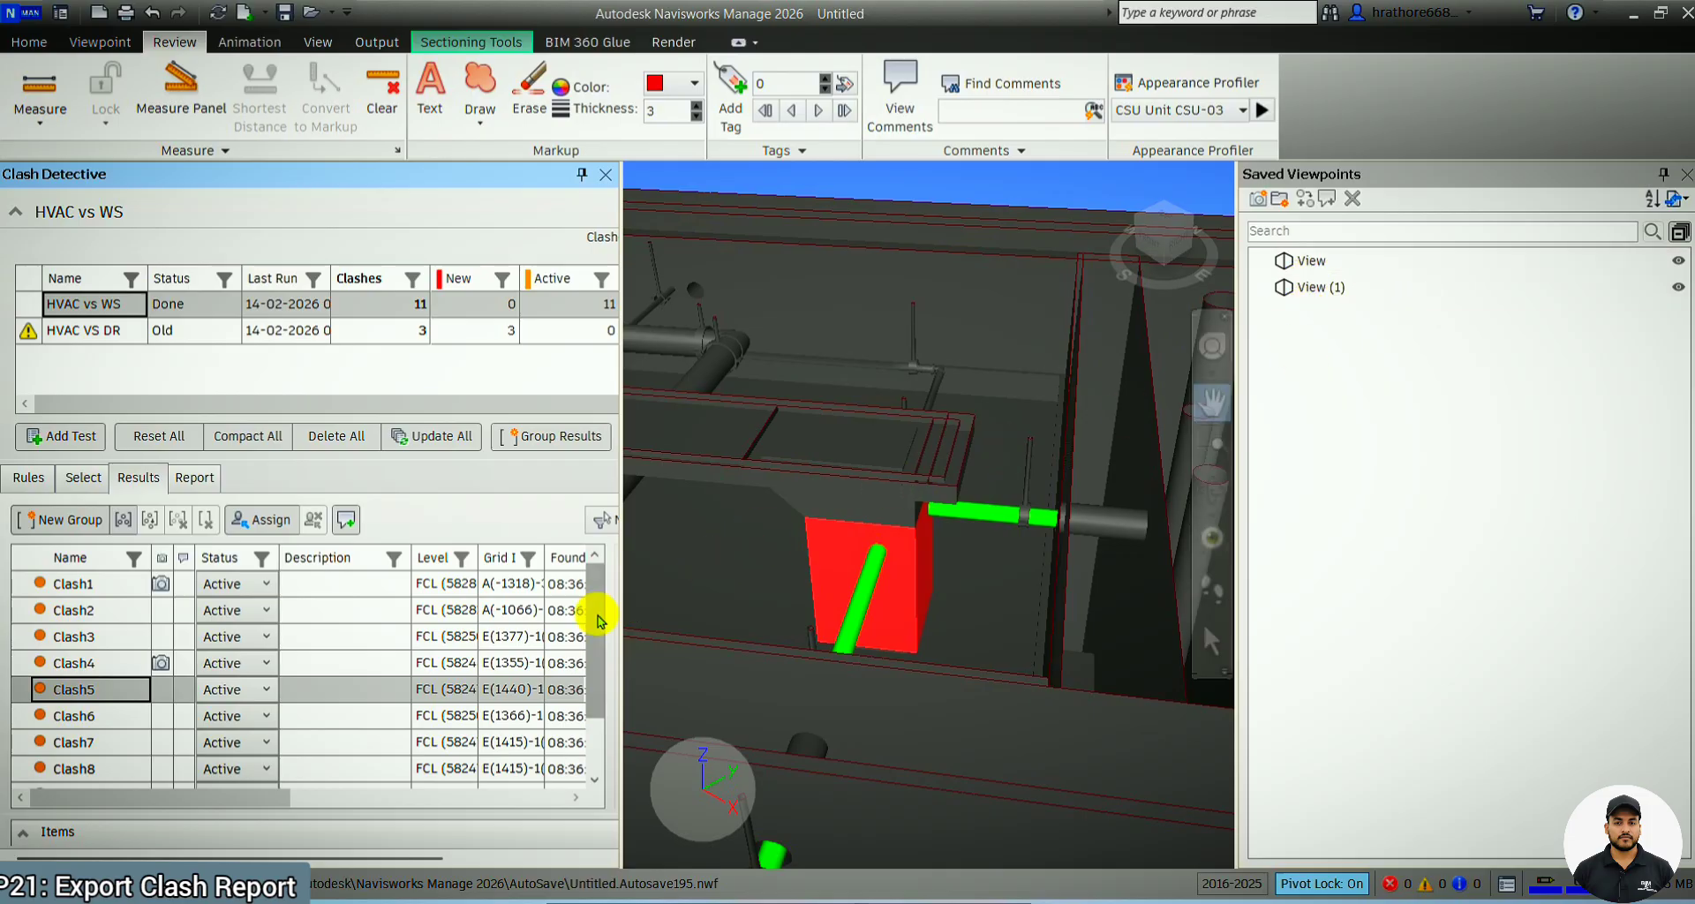
pyautogui.click(195, 477)
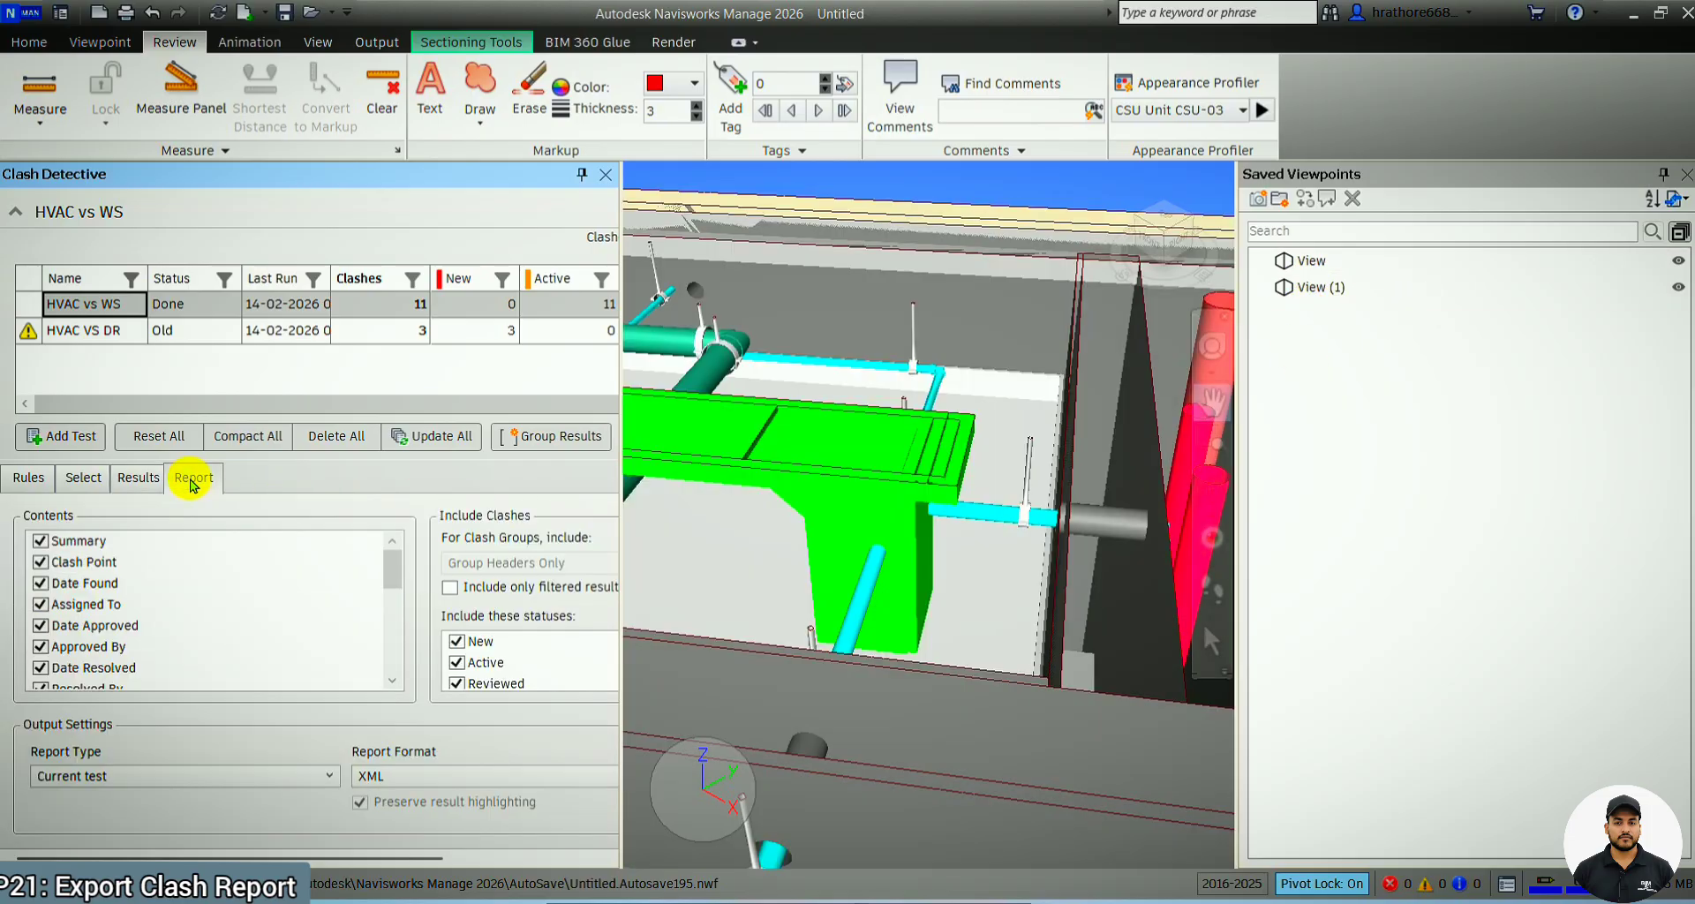
pyautogui.click(421, 788)
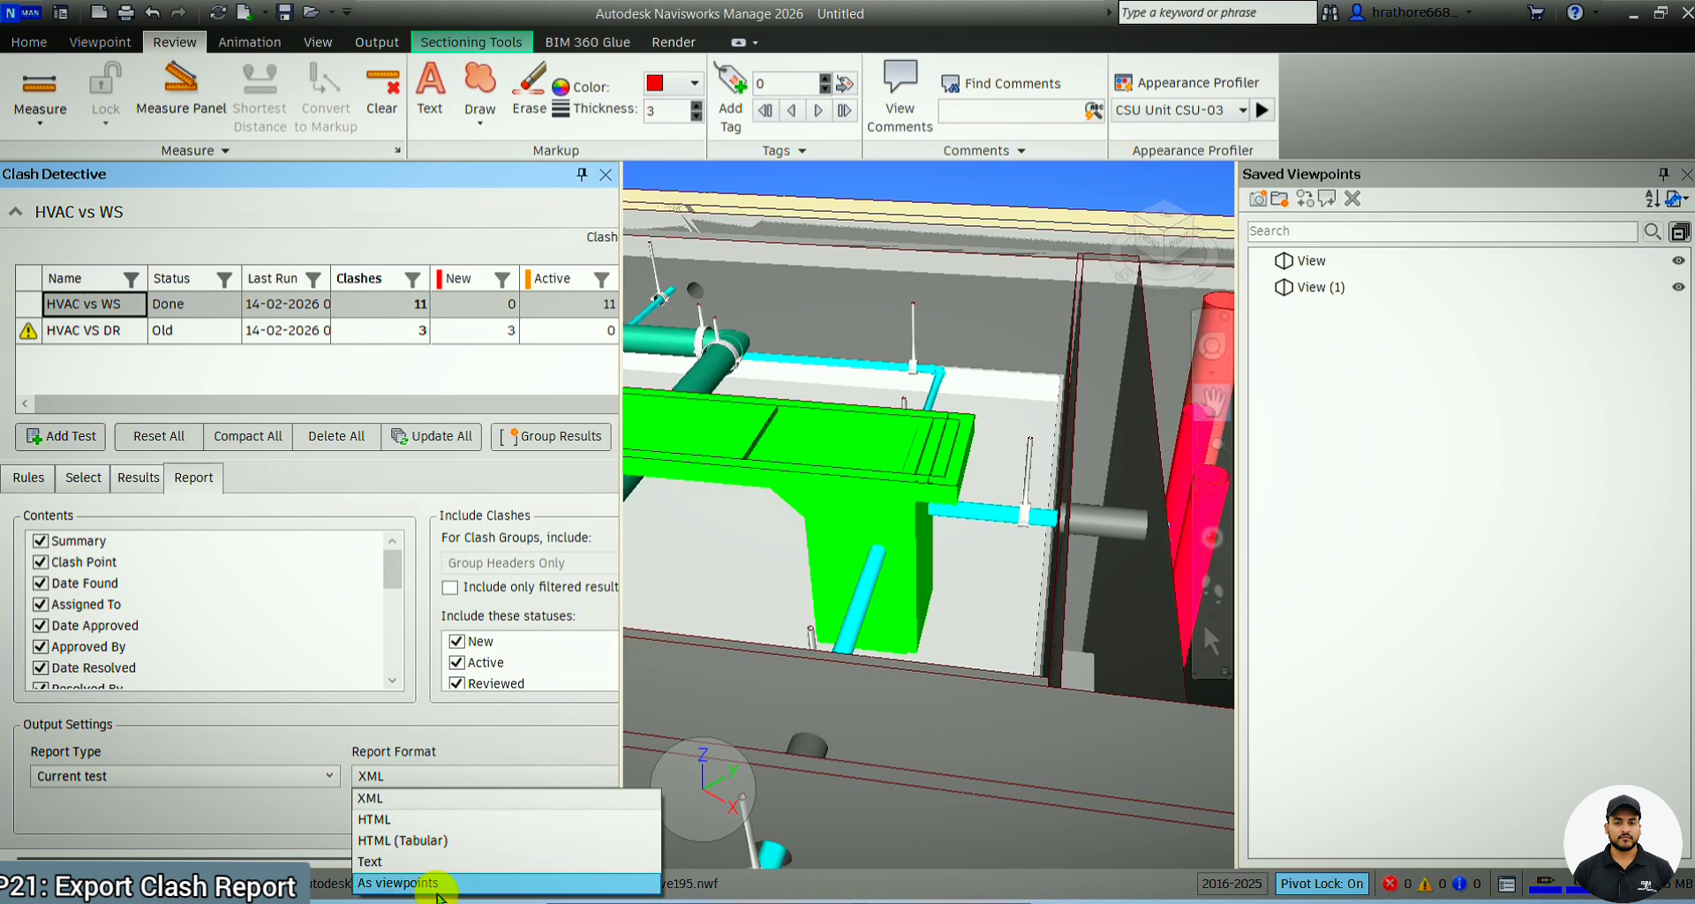
pyautogui.click(401, 883)
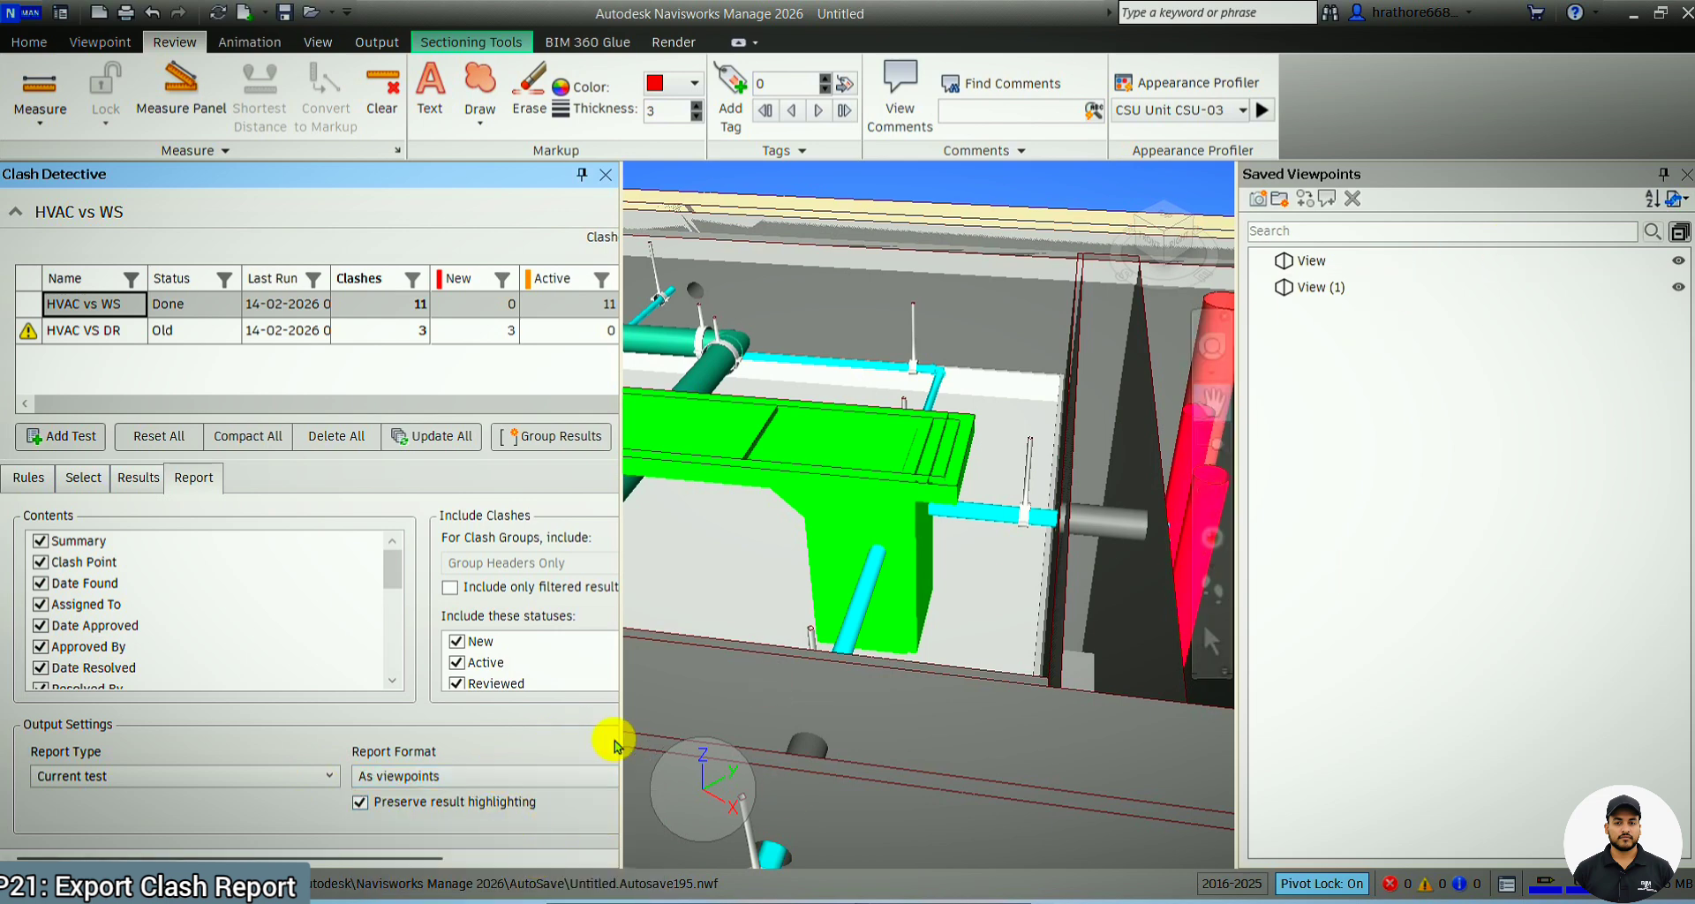
pyautogui.moveTo(637, 764); pyautogui.dragTo(756, 775)
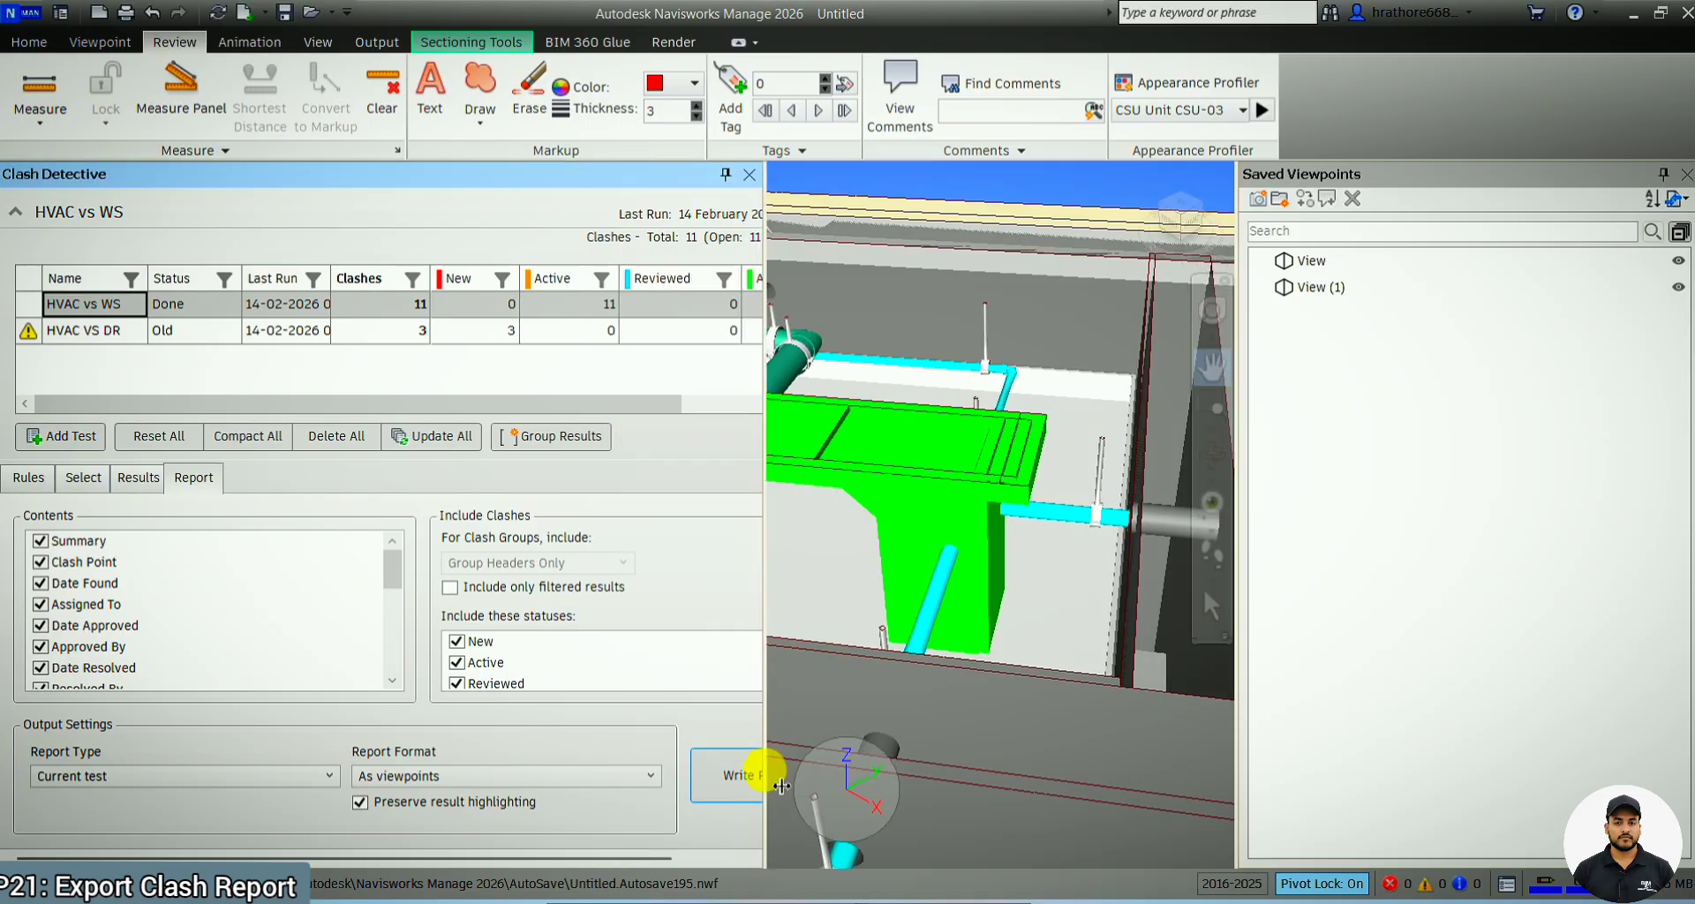
pyautogui.click(741, 775)
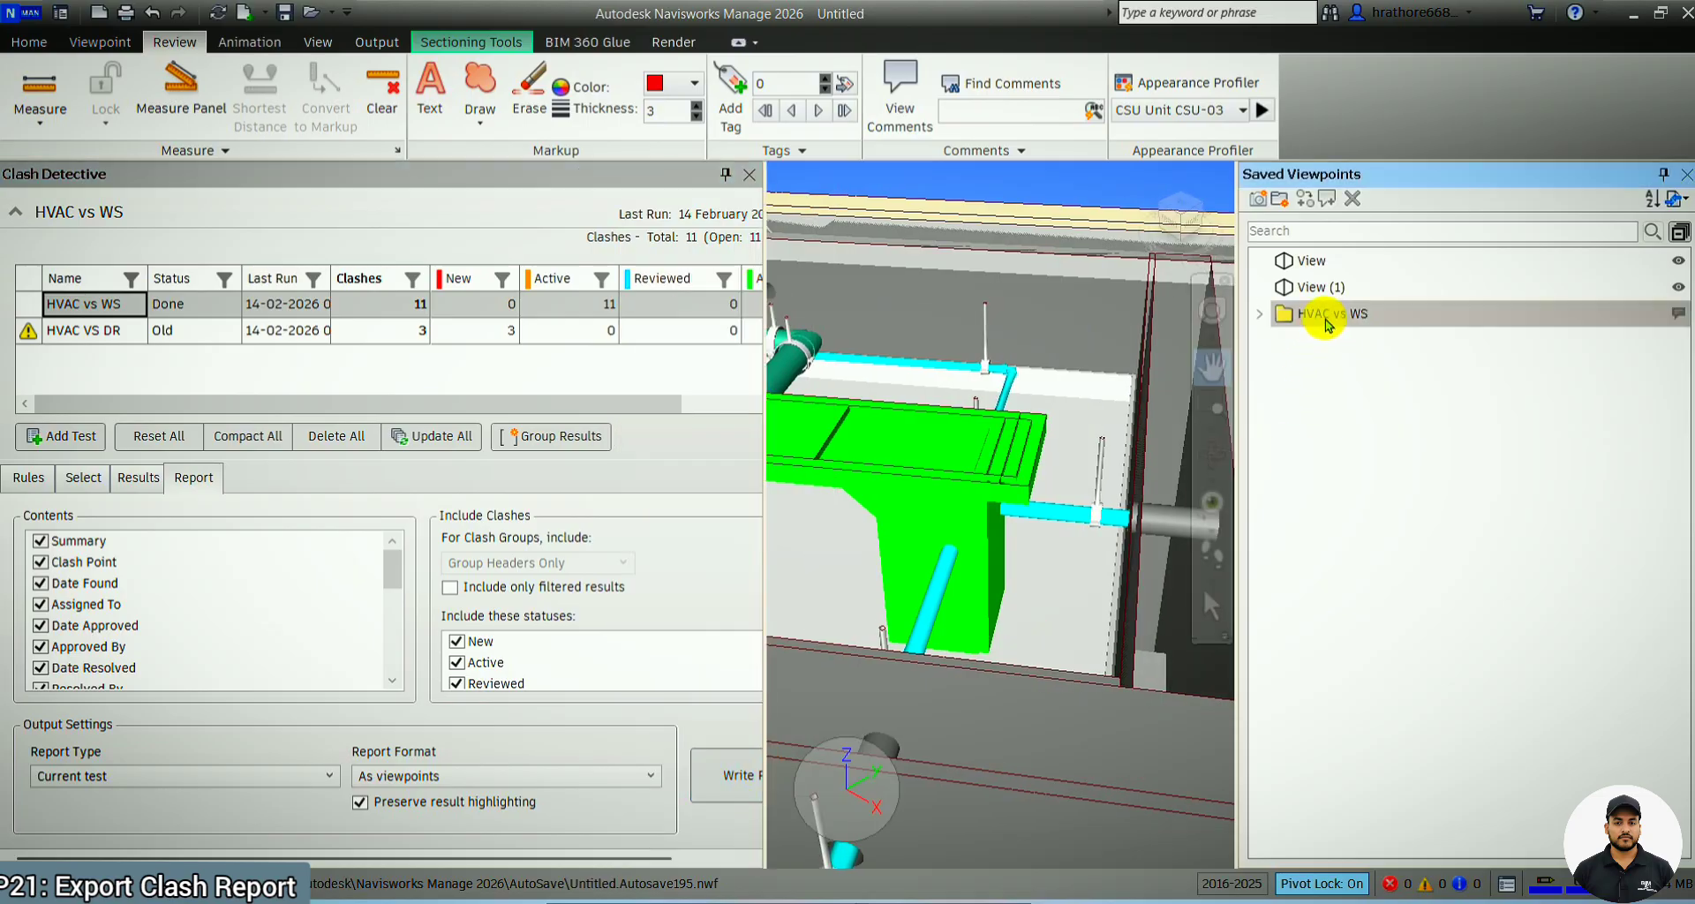
# Widen the model area and view the Clash9 viewpoint in the HVAC vs WS folder of the saved viewpoints
pyautogui.moveTo(784, 633); pyautogui.dragTo(558, 644)
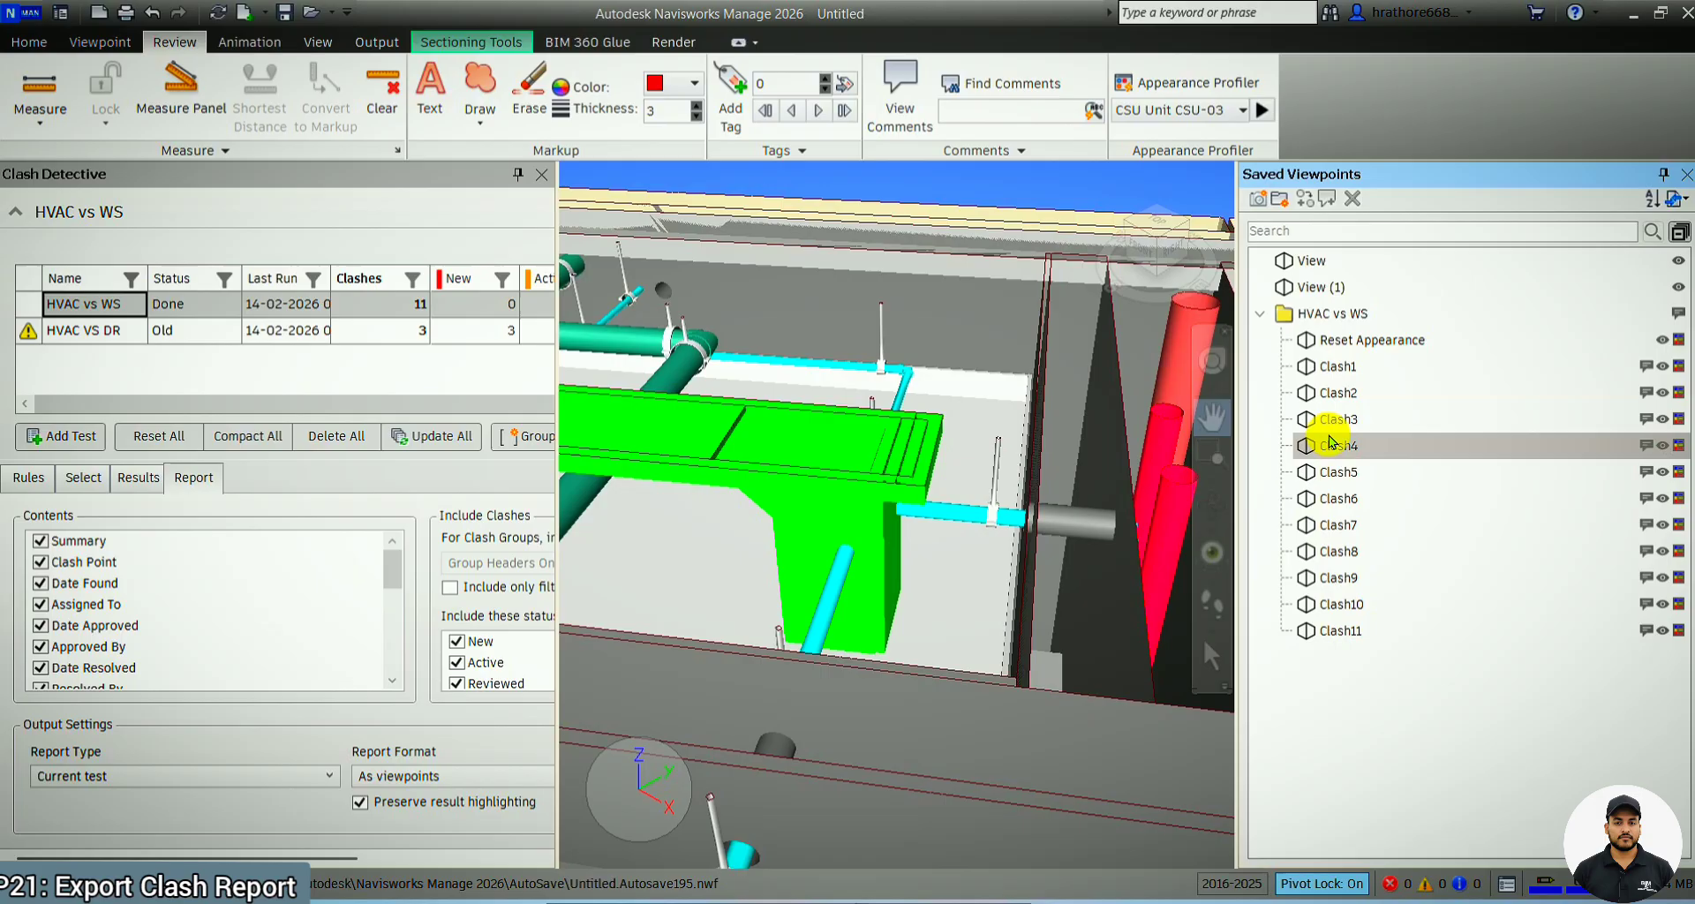
pyautogui.click(1335, 575)
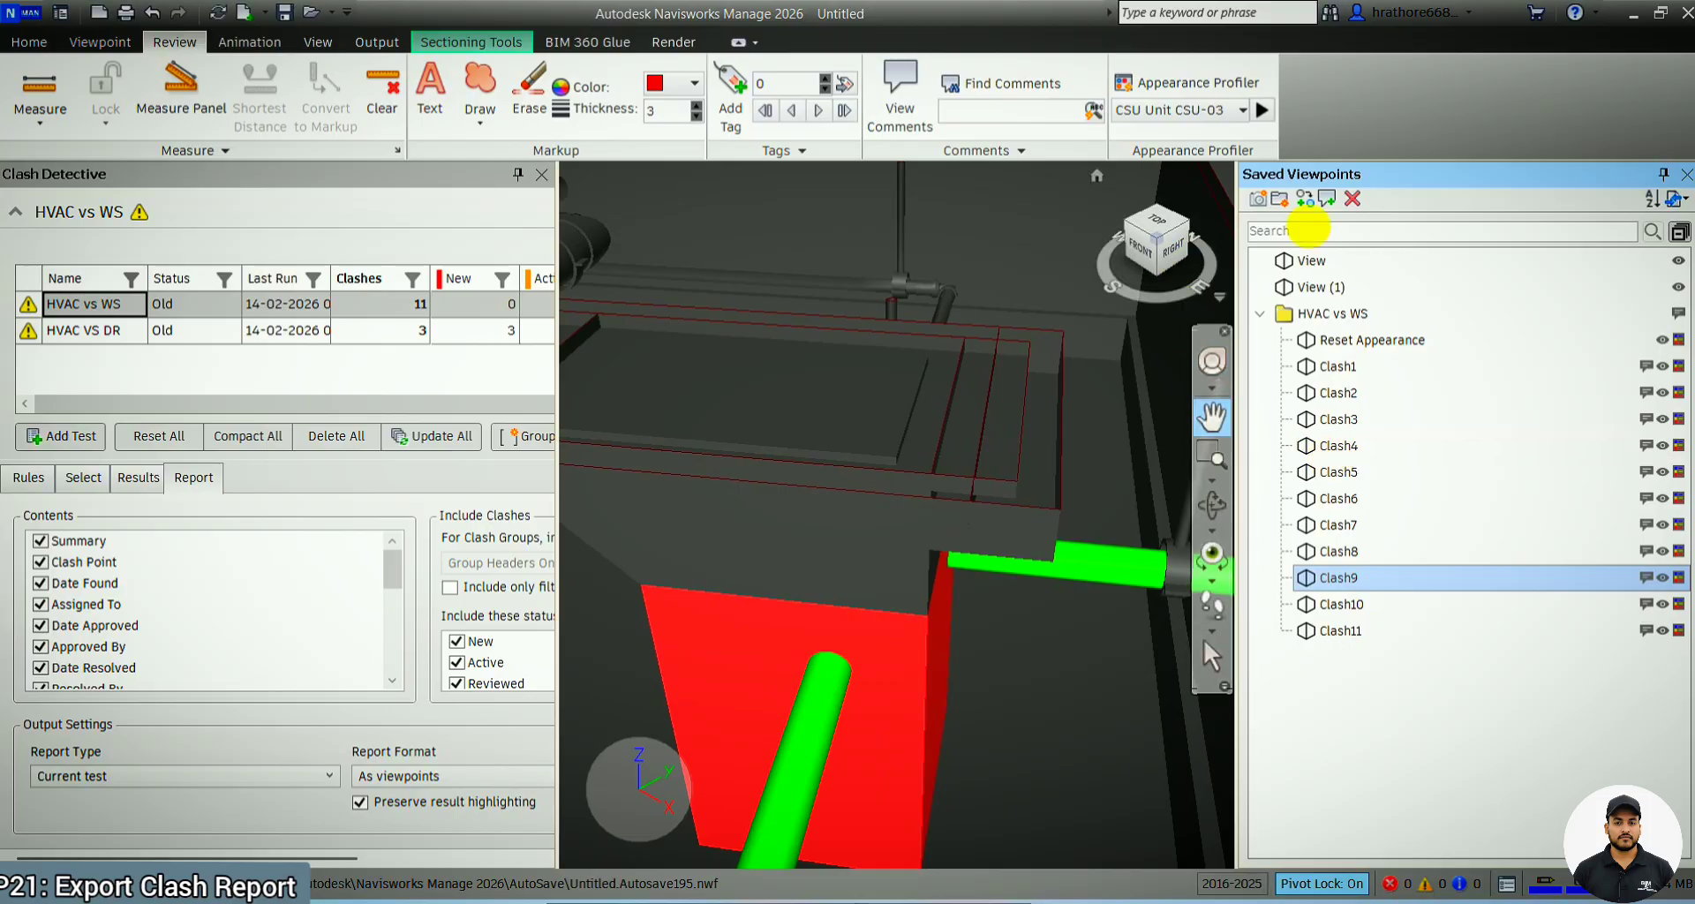
# Check the file type offered for exporting a viewpoints report, and leave the export without saving
pyautogui.rightClick(1319, 687)
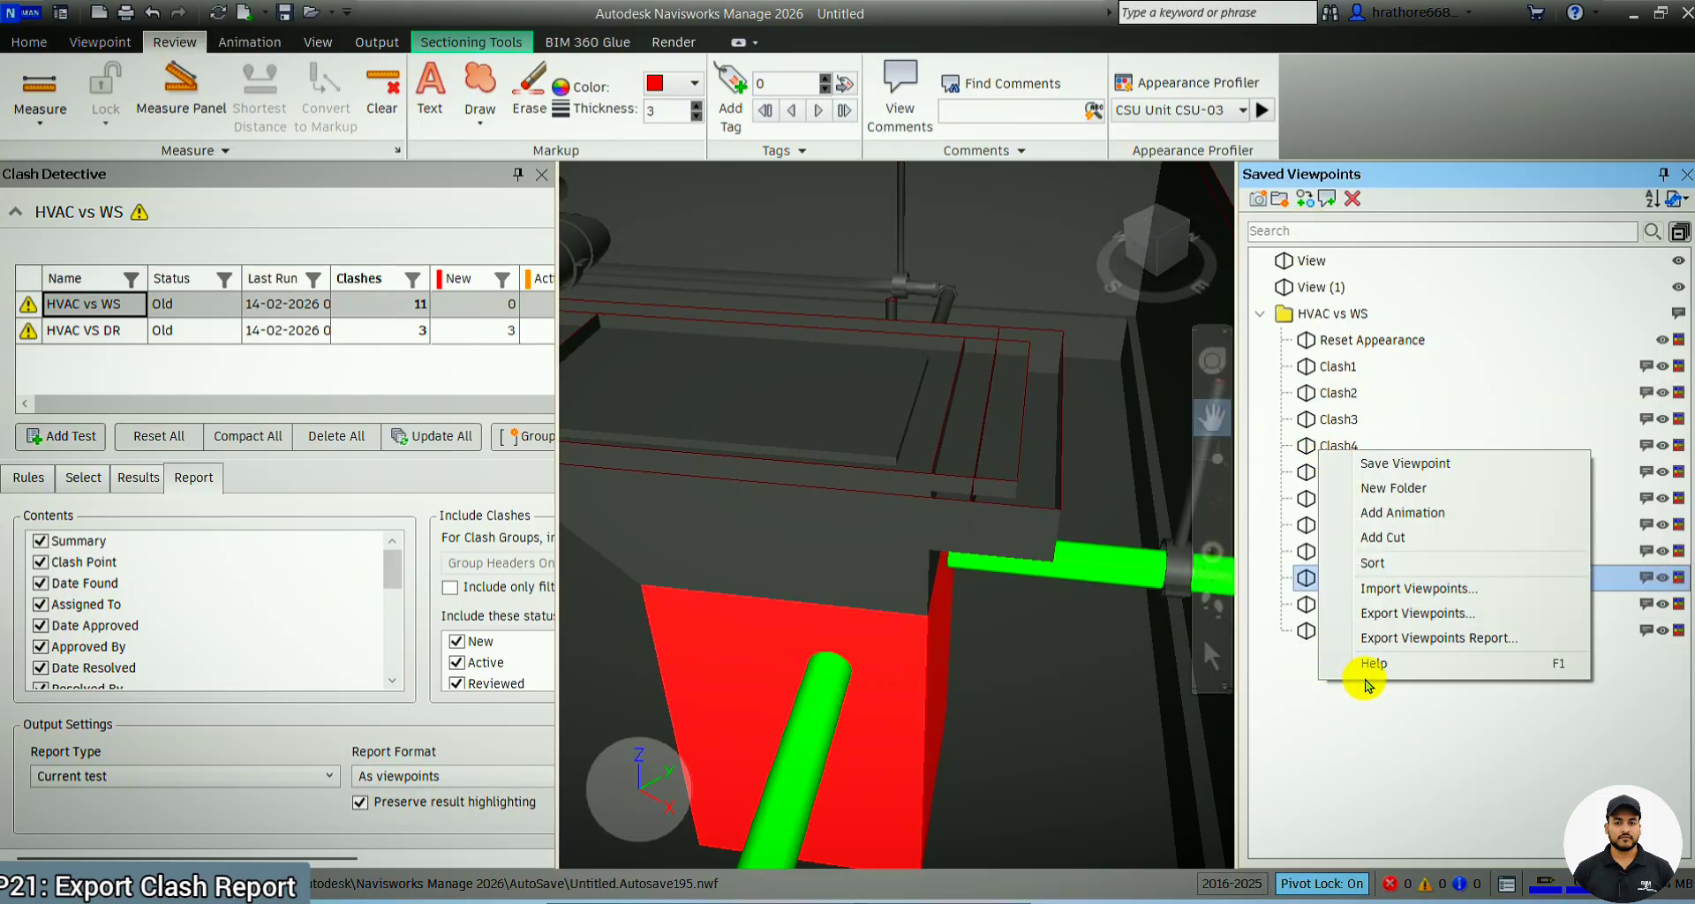
pyautogui.click(1437, 637)
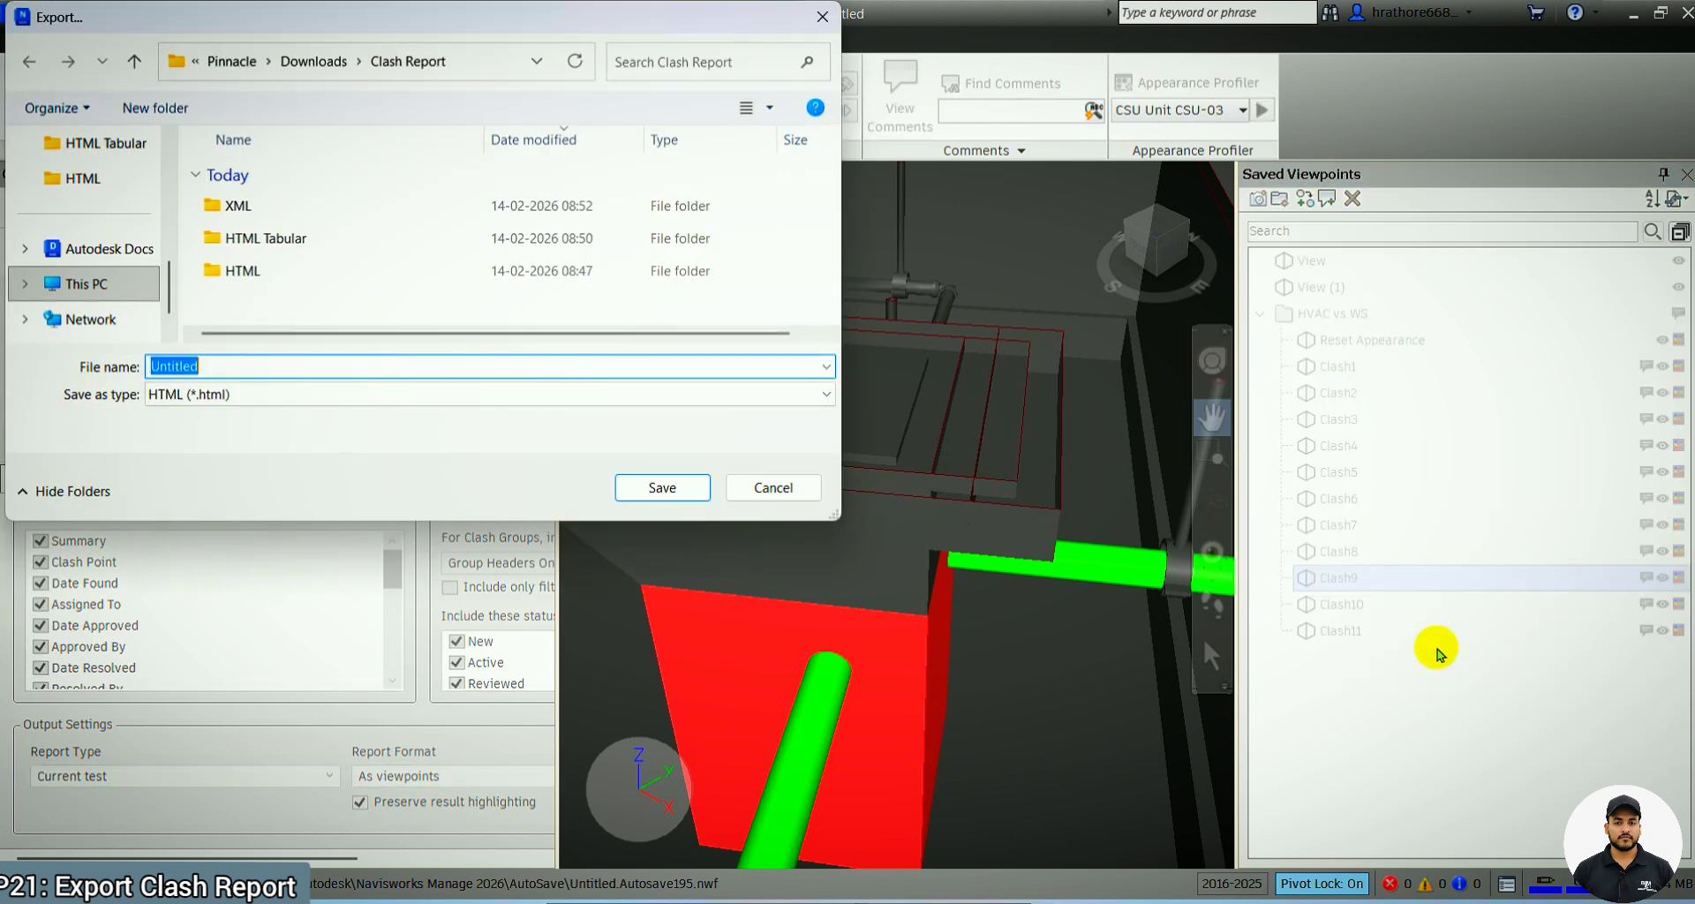
pyautogui.click(825, 395)
pyautogui.click(799, 416)
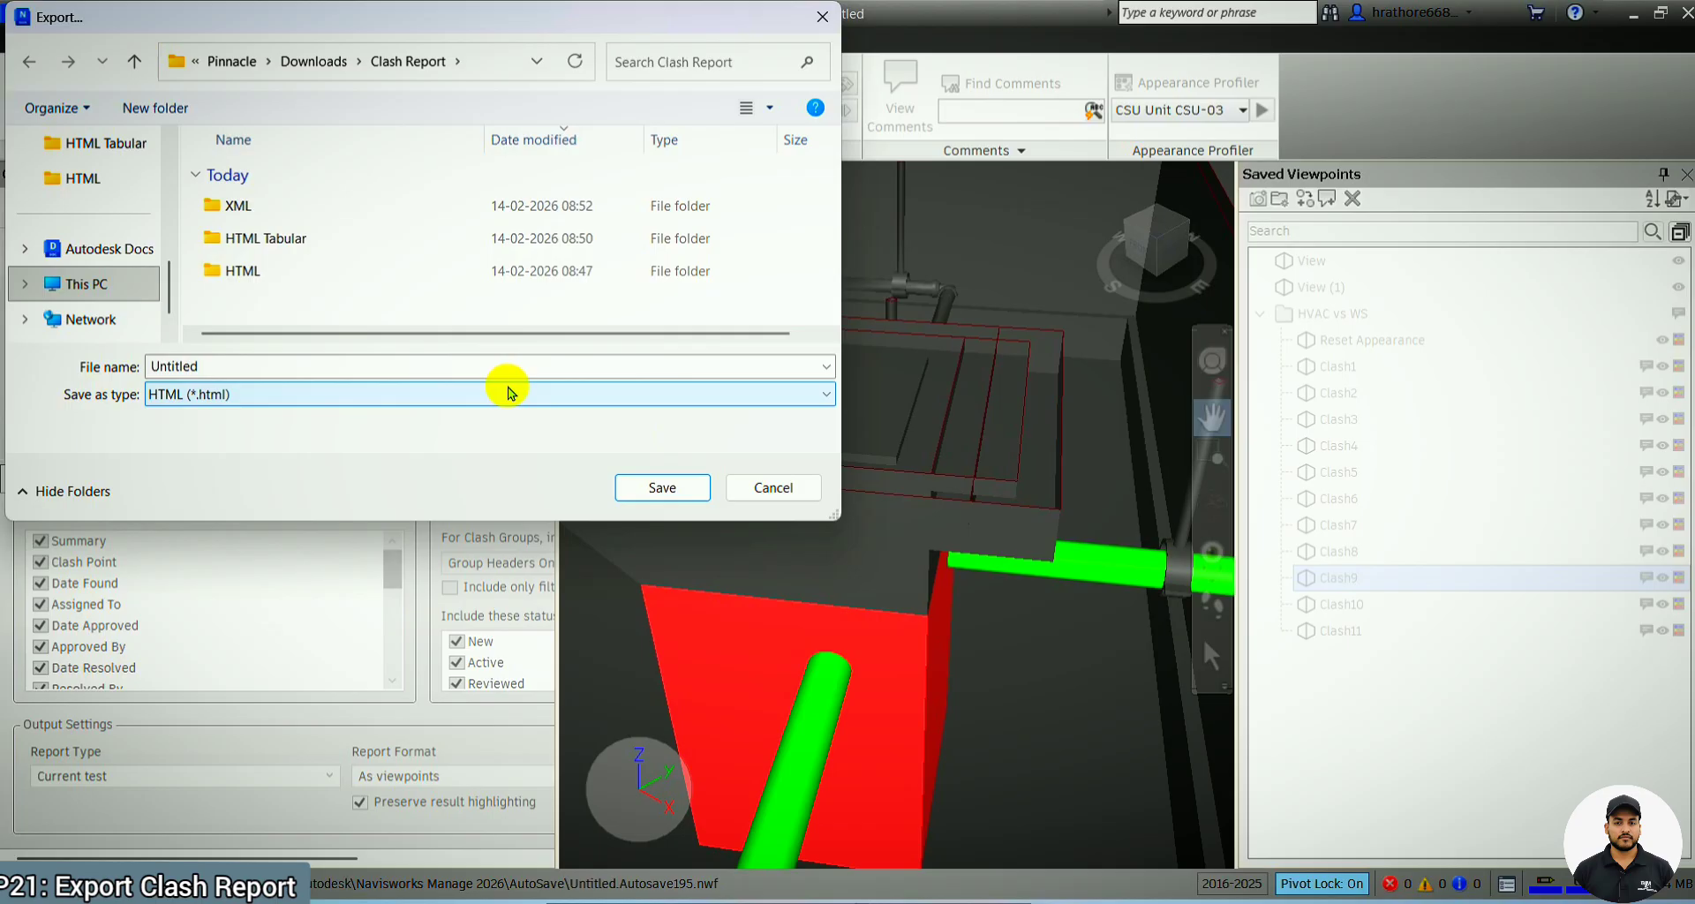
pyautogui.click(822, 17)
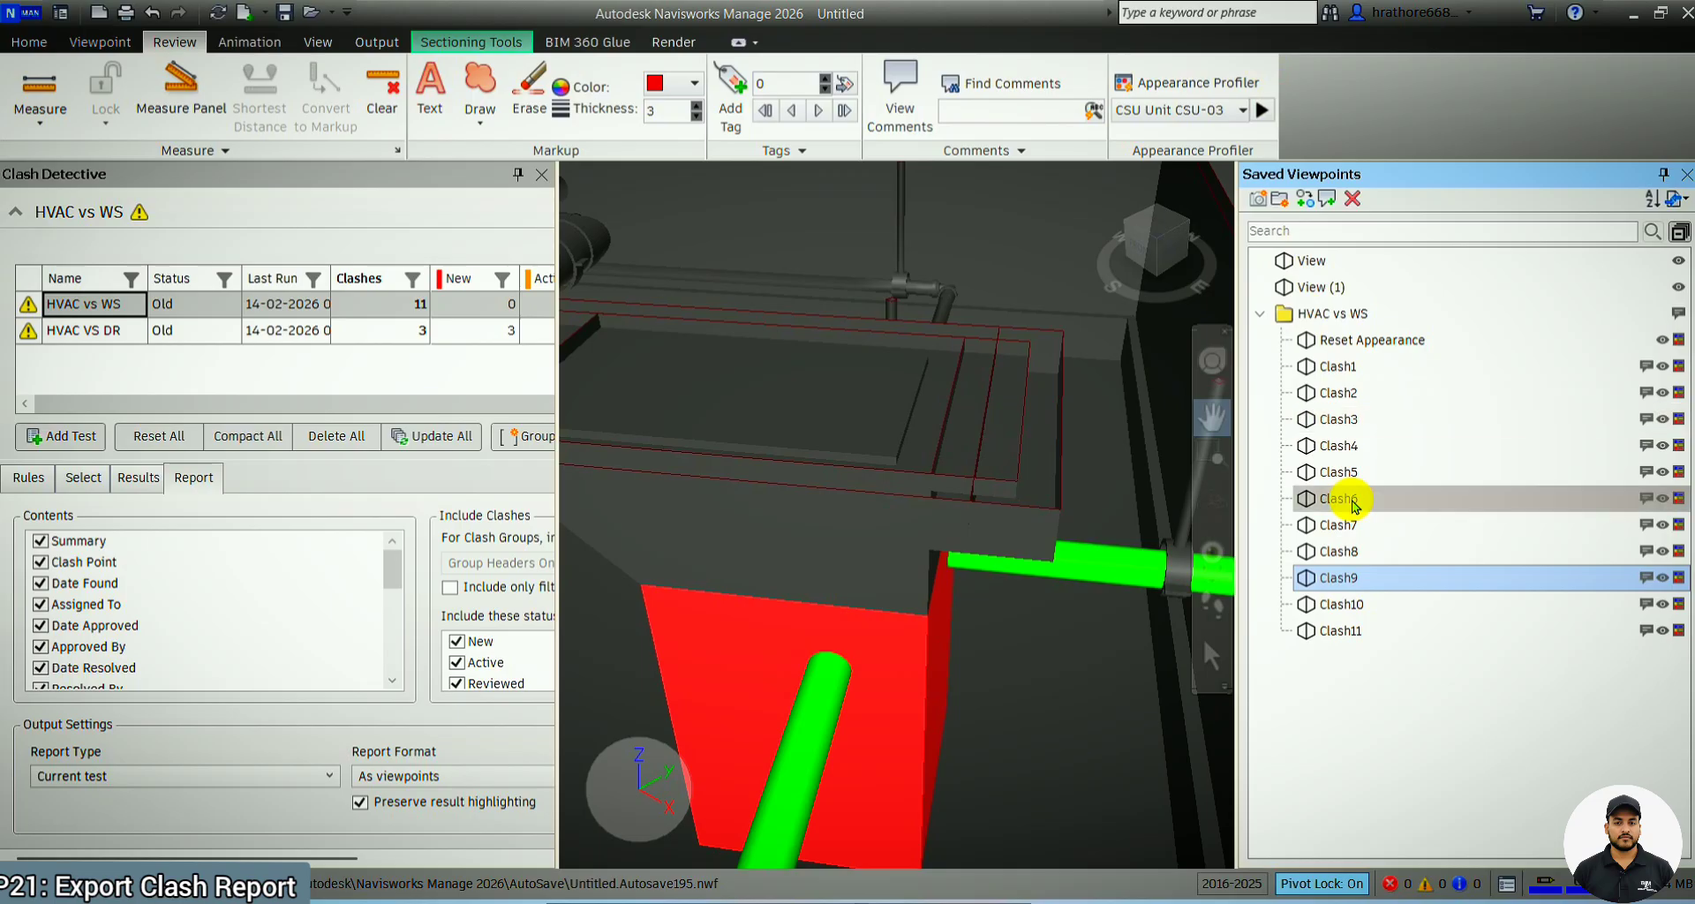
# Look over the import and export commands for saved viewpoints, and auto-hide the saved viewpoints list to enlarge the model area
pyautogui.rightClick(1327, 786)
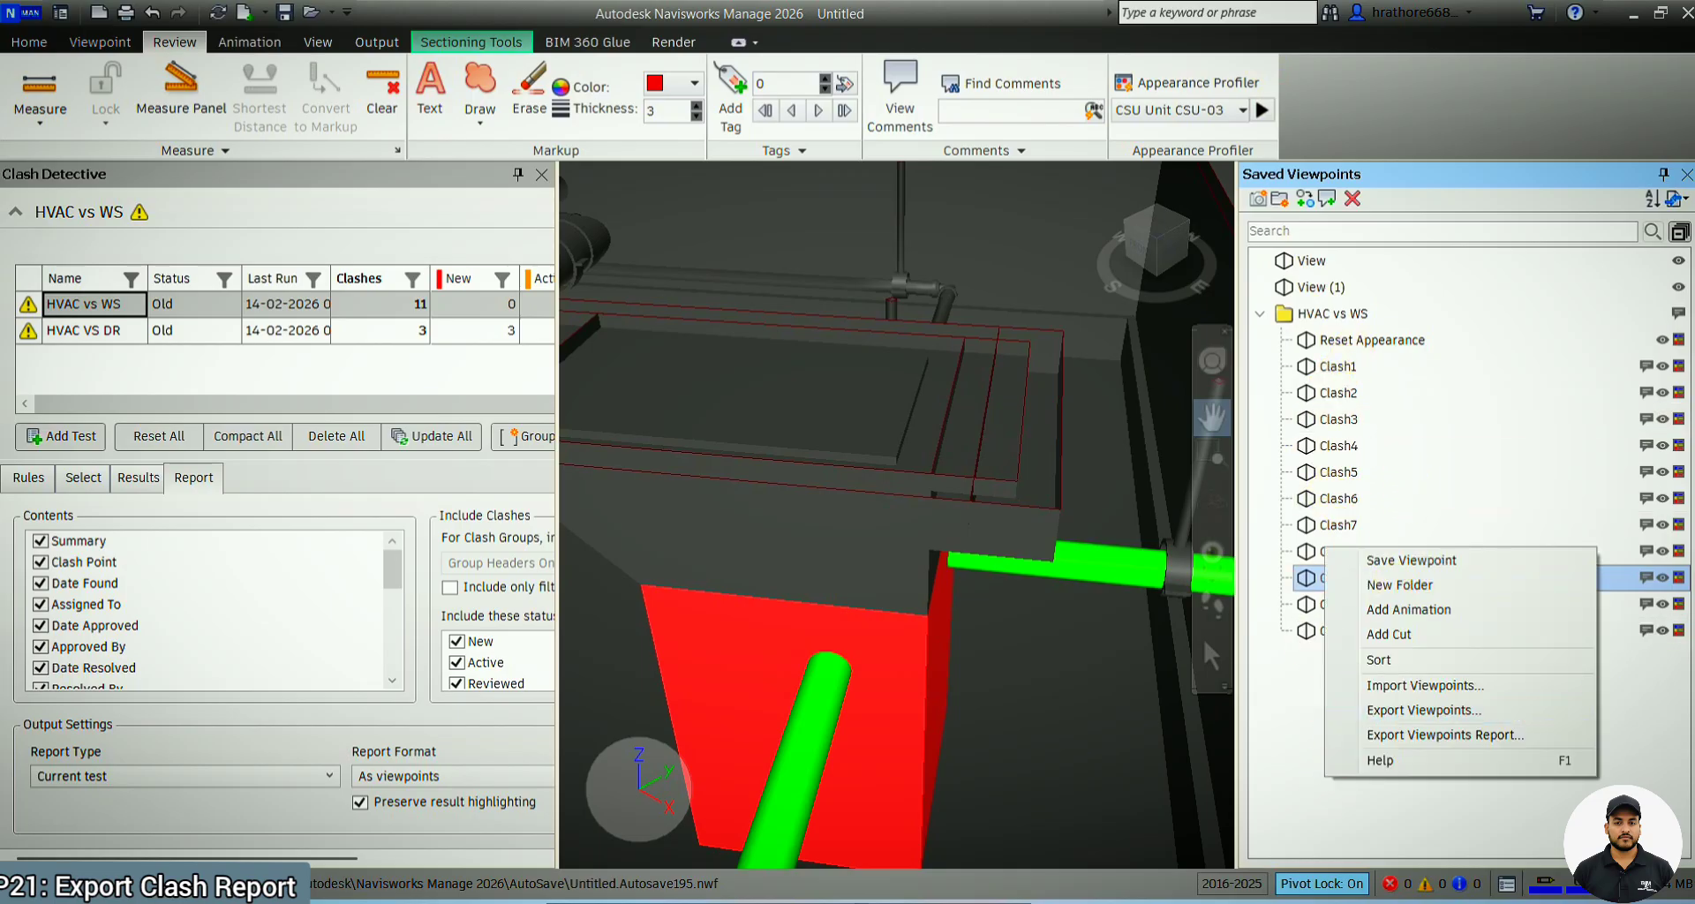
pyautogui.click(1633, 774)
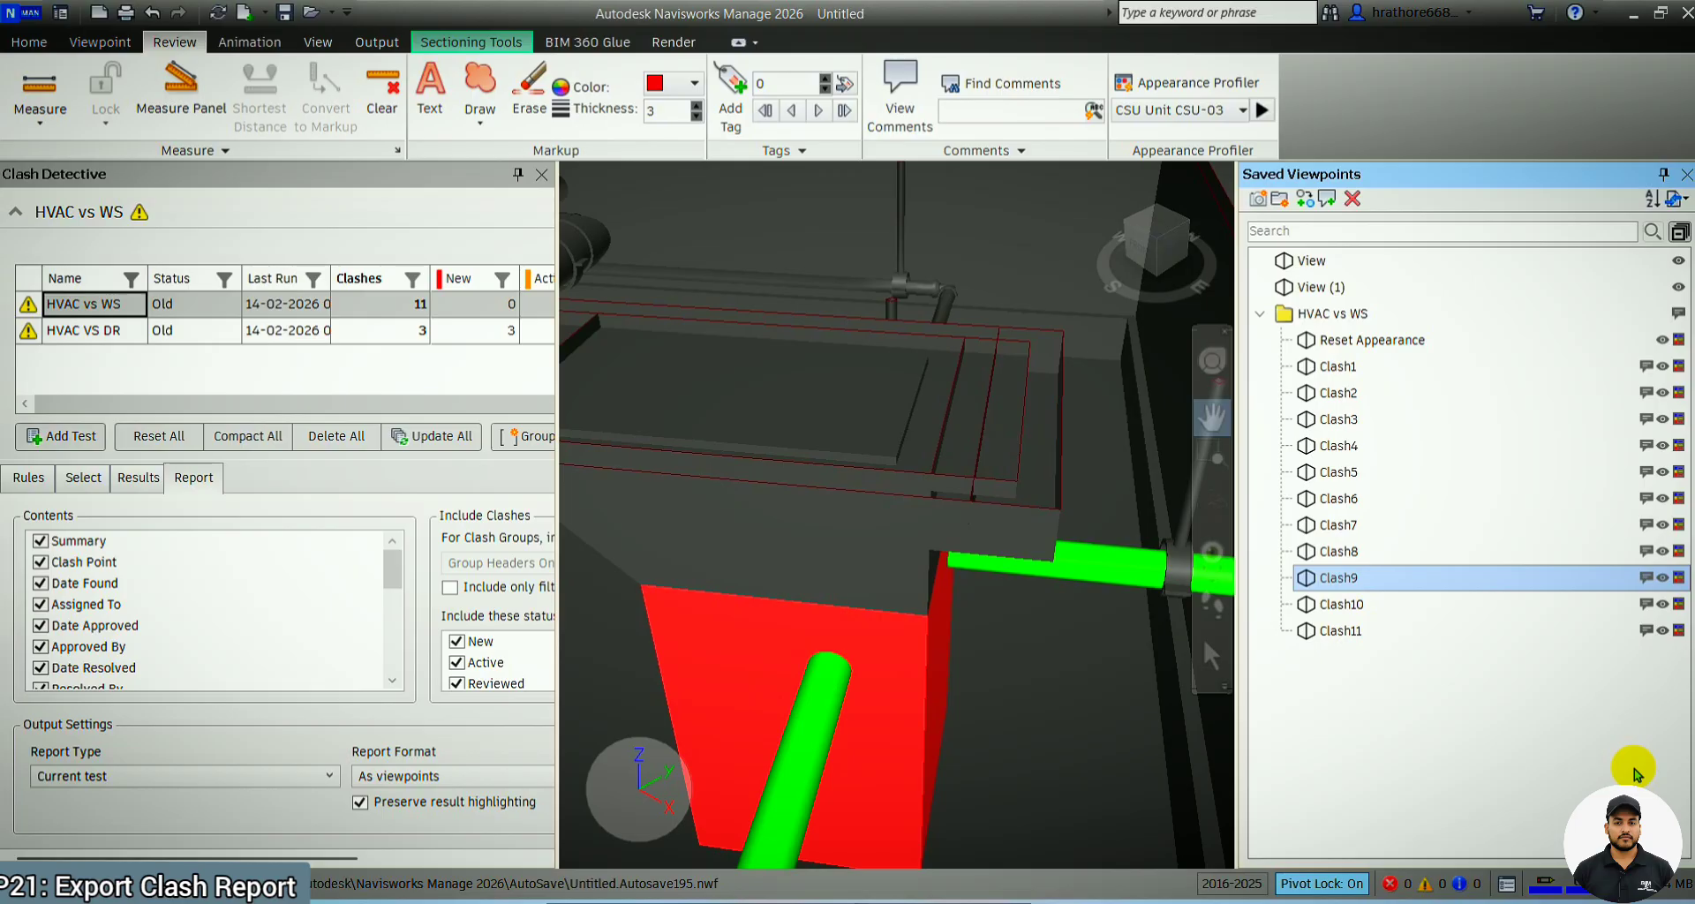
pyautogui.click(1666, 175)
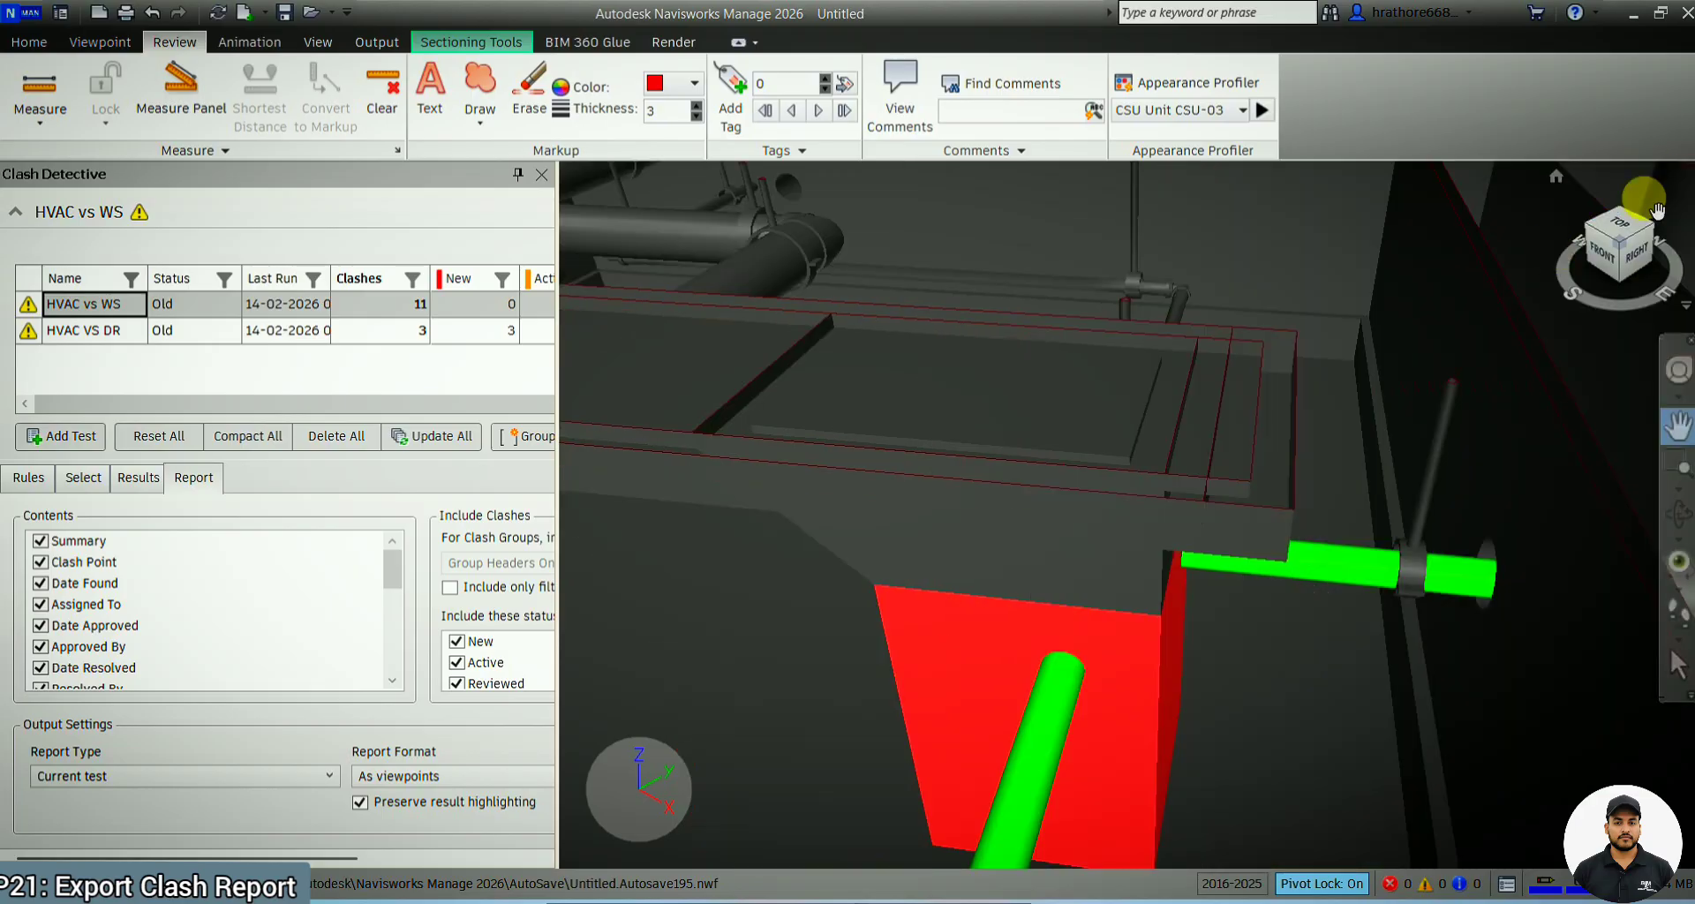